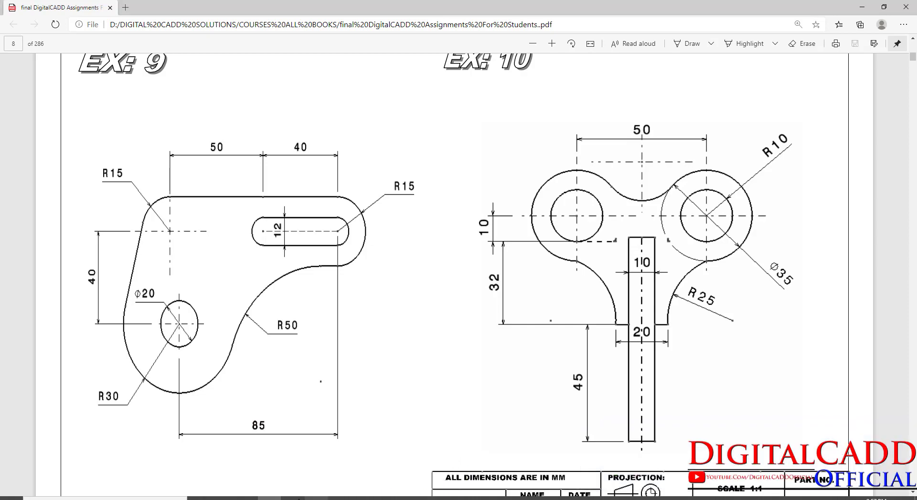
# Step: Look through the exercise drawings in the assignments PDF, from the early stepped profiles to EX 9, EX 10 and the washers
pyautogui.scroll(20, 419, 440)
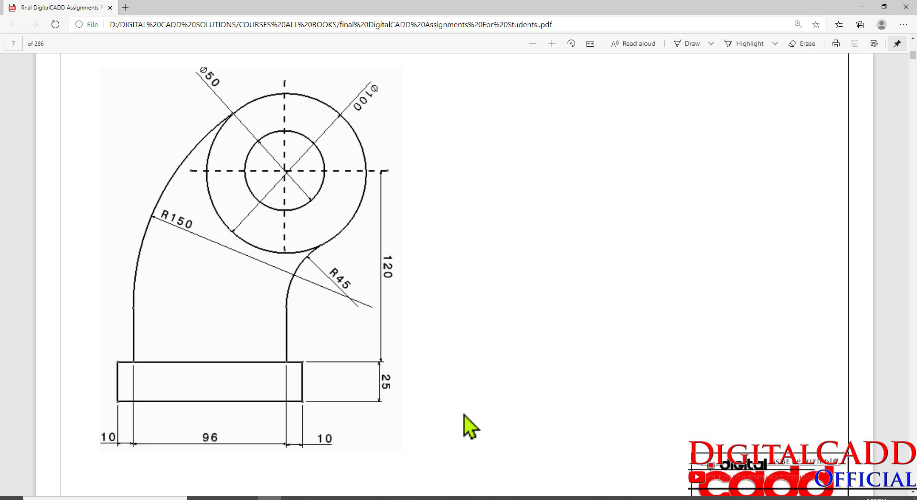
pyautogui.scroll(4, 469, 420)
pyautogui.scroll(-20, 469, 425)
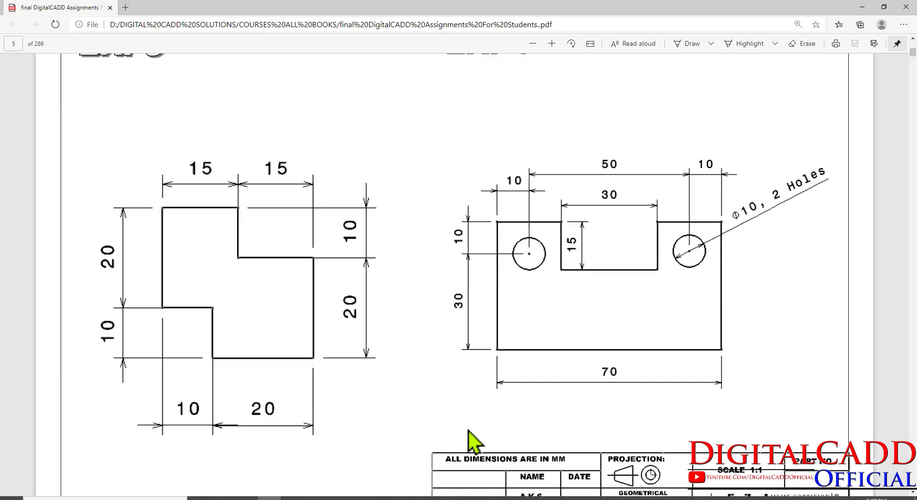
pyautogui.scroll(-10, 472, 444)
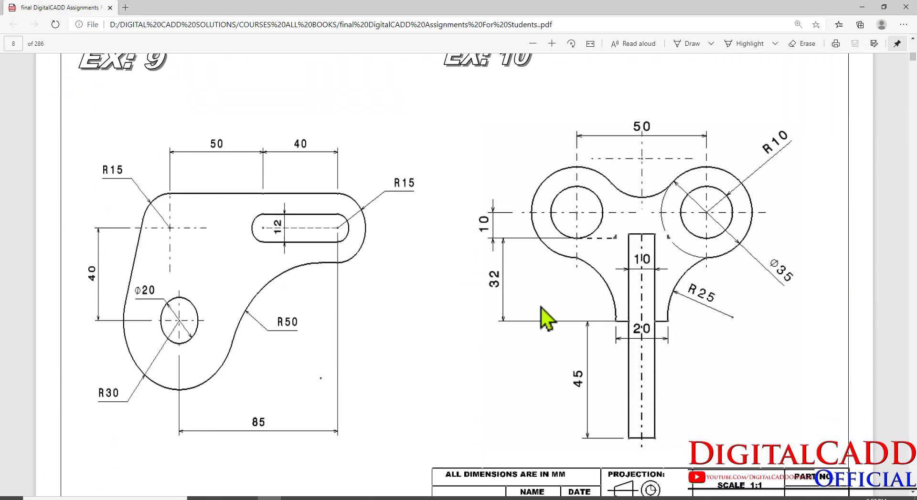
pyautogui.scroll(-12, 542, 317)
pyautogui.scroll(14, 552, 311)
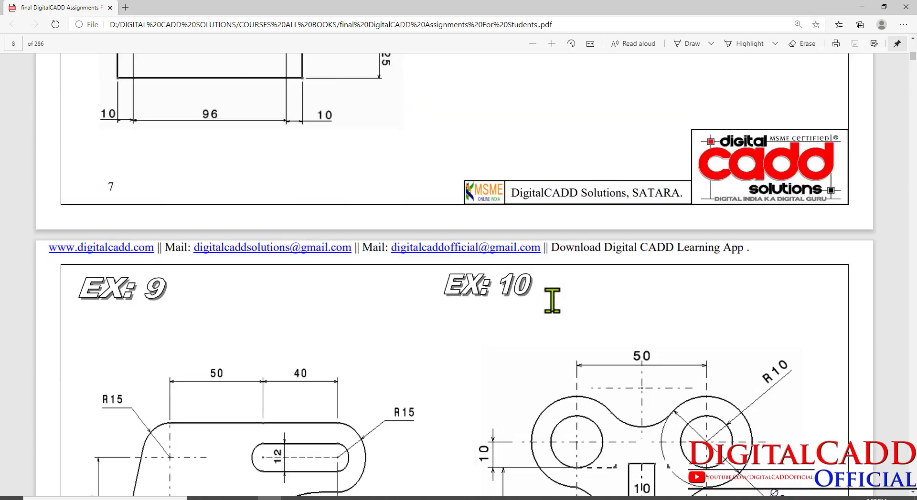
pyautogui.scroll(-11, 556, 313)
pyautogui.scroll(14, 566, 268)
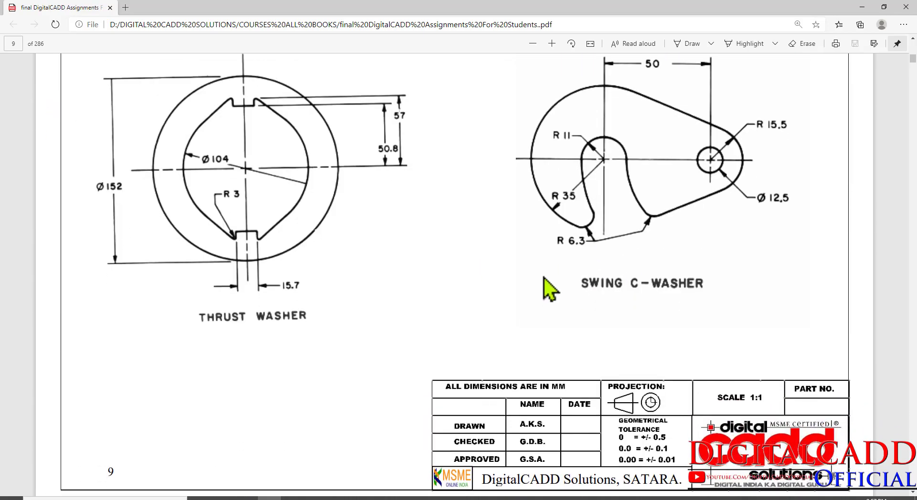
pyautogui.scroll(-14, 546, 296)
pyautogui.scroll(5, 543, 310)
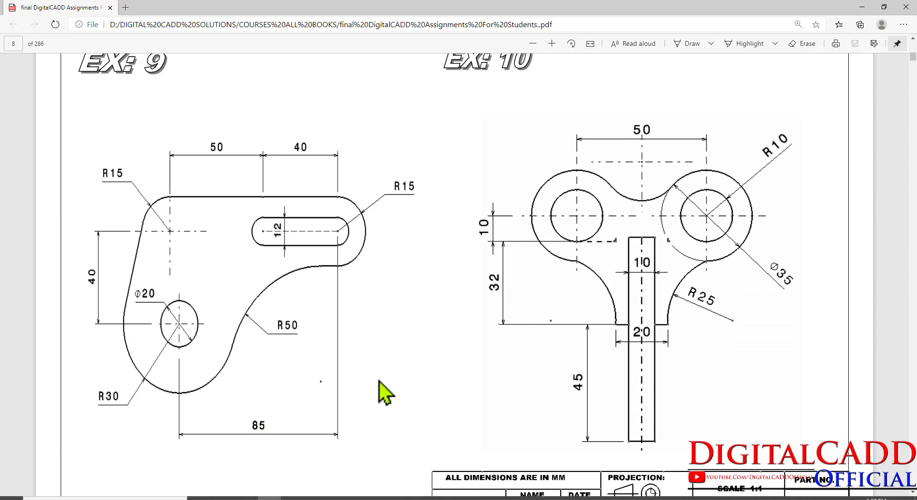
# Step: Switch to AutoCAD and set the drawing units to a length precision of 0.00 and an insertion scale of millimeters
pyautogui.click(409, 498)
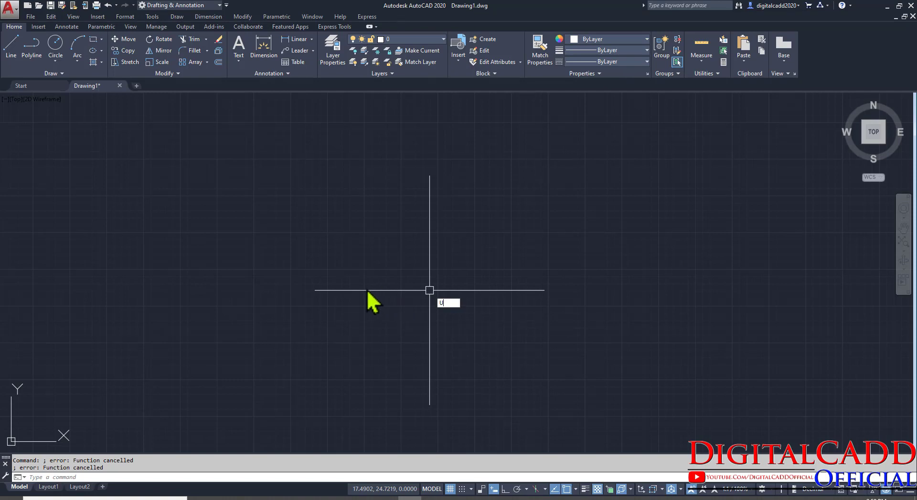
pyautogui.write('UN')
pyautogui.press('Return')
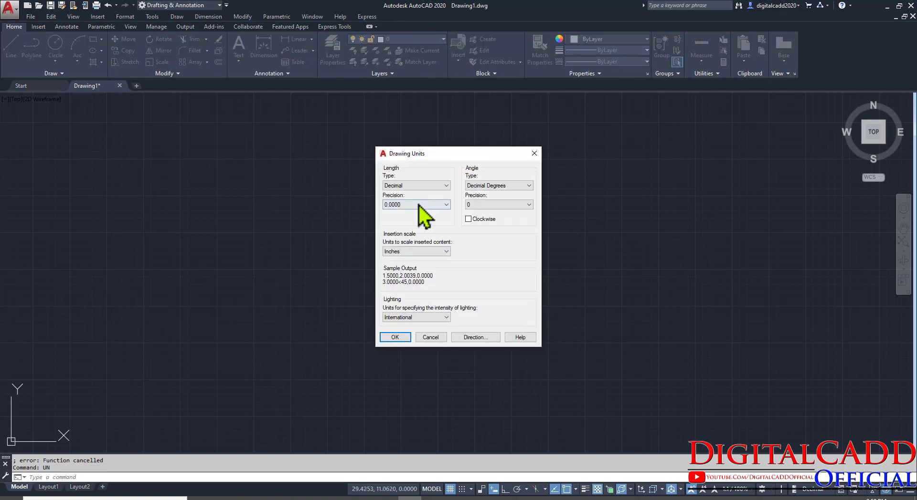
pyautogui.click(419, 204)
pyautogui.click(414, 224)
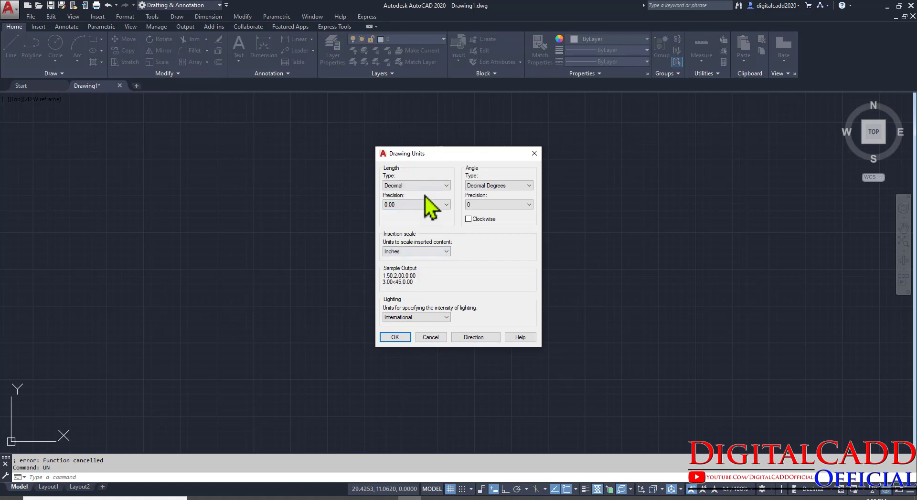
pyautogui.click(415, 251)
pyautogui.click(413, 286)
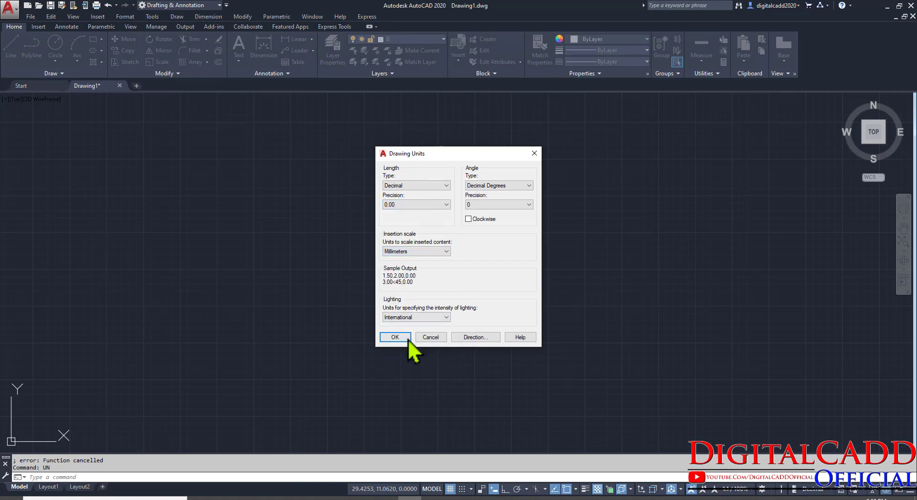
pyautogui.click(407, 339)
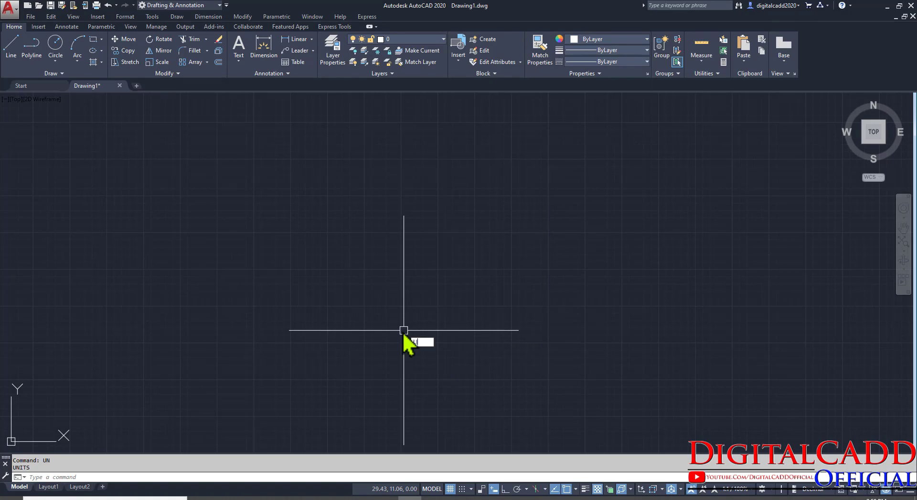
# Step: Set the model space limits from 0,0 to 1000,1000 and zoom to show the whole drawing area
pyautogui.write('LIMITS')
pyautogui.press('Return')
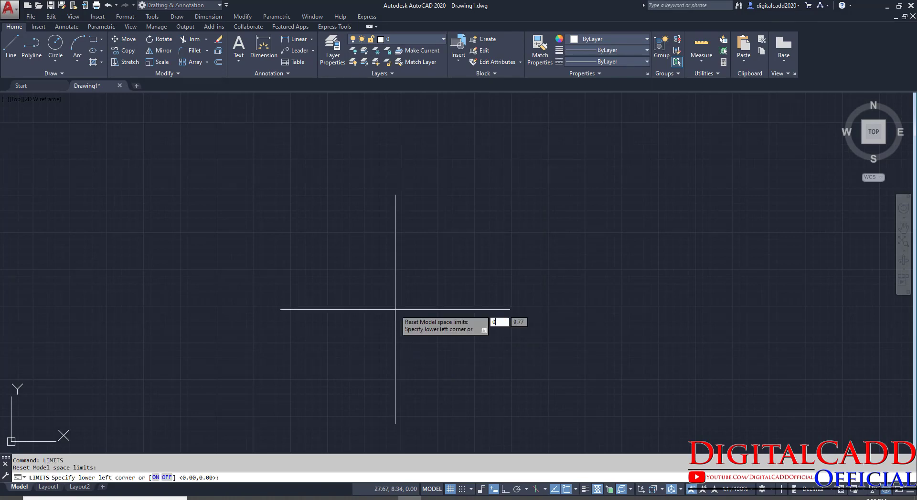
pyautogui.write('0,0')
pyautogui.press('Return')
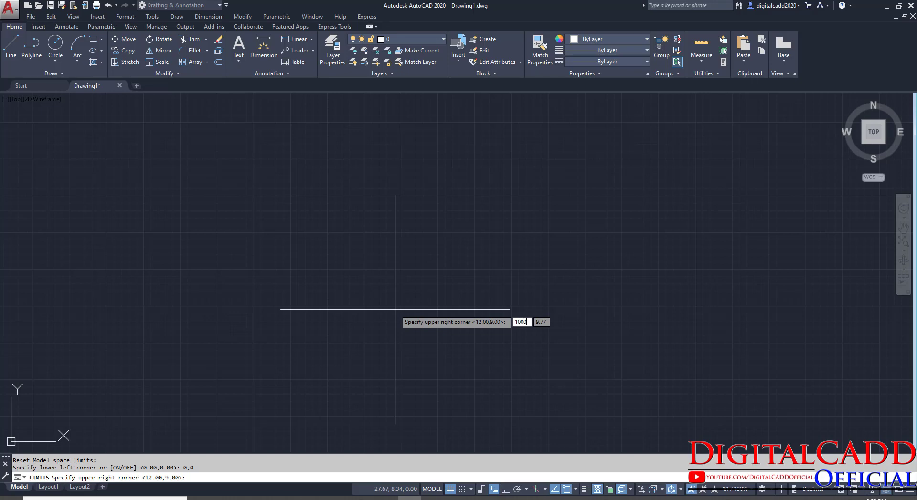
pyautogui.press('Return')
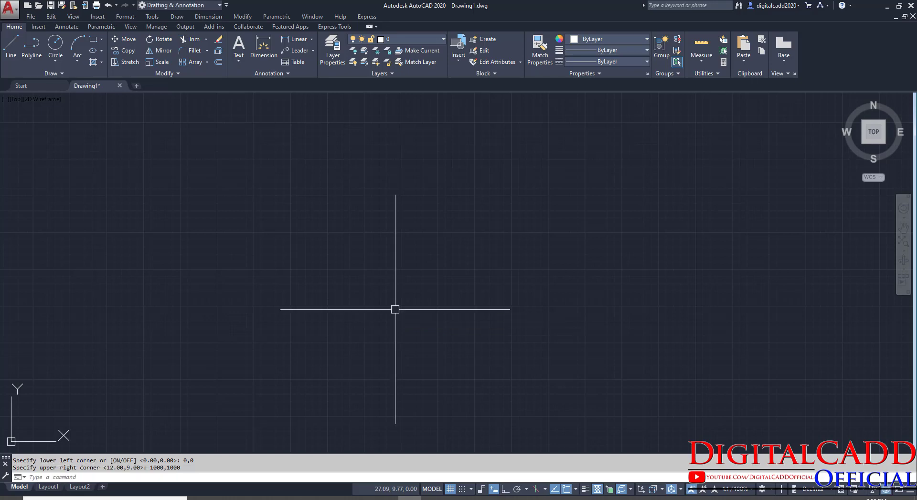
pyautogui.write('Z')
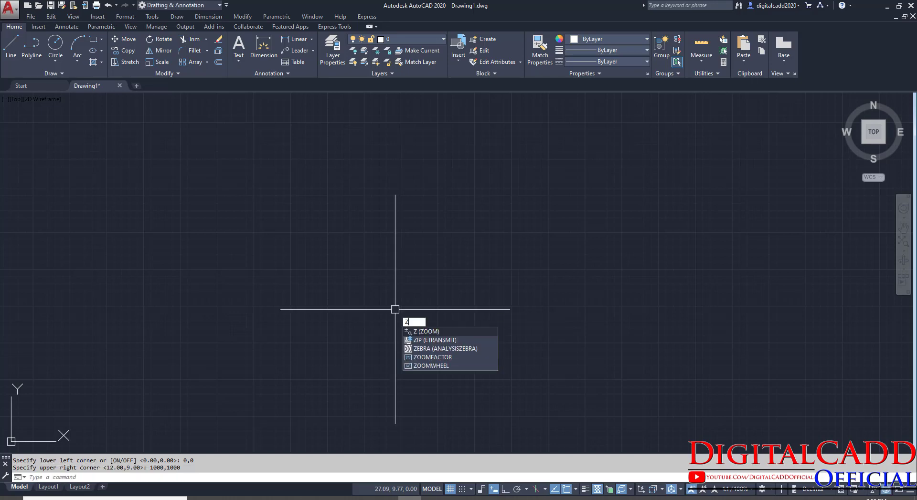
pyautogui.press('Return')
pyautogui.write('A')
pyautogui.press('Return')
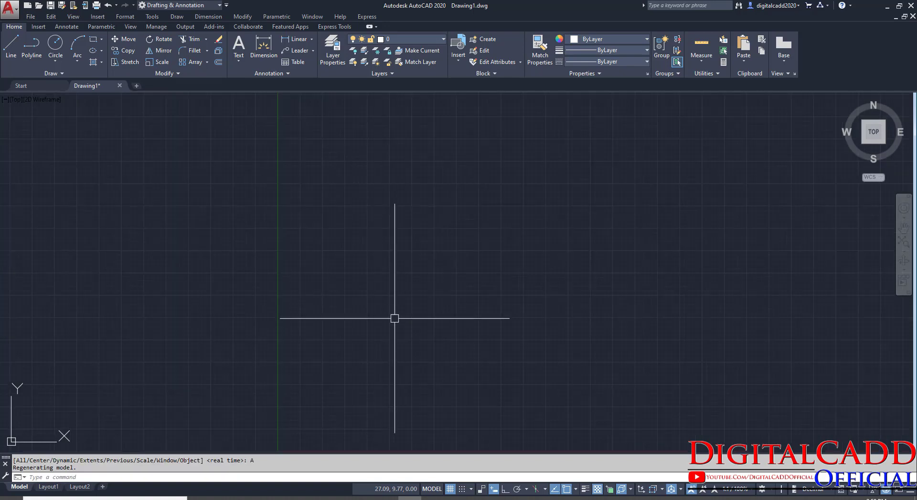
# Step: Turn the grid display off and ortho mode on
pyautogui.click(450, 489)
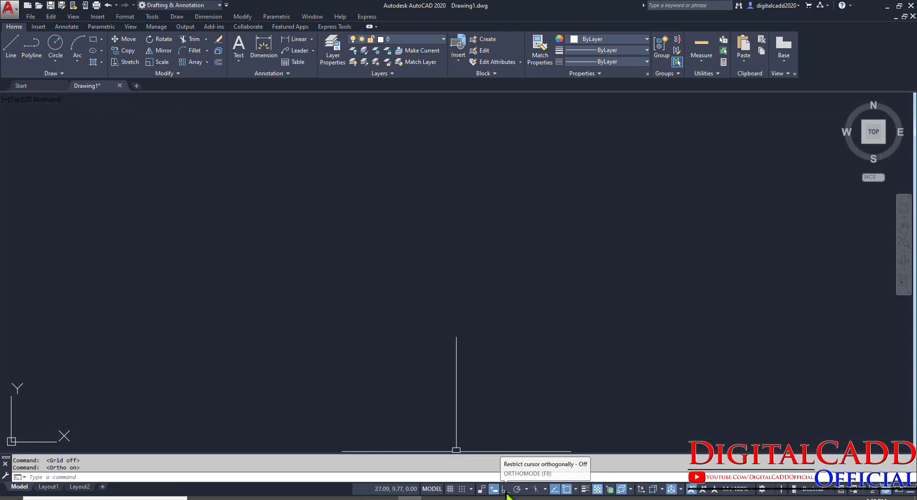
pyautogui.click(505, 491)
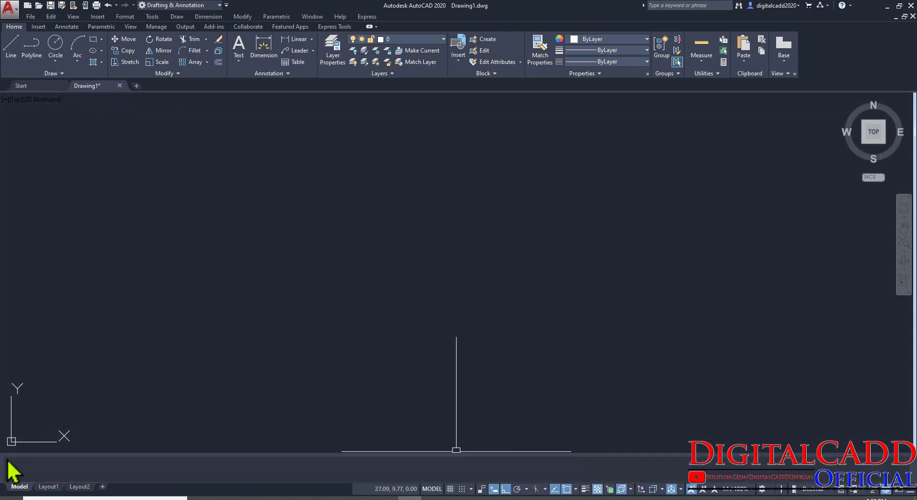
# Step: Stop the UCS icon from being shown at the origin
pyautogui.moveTo(319, 425)
pyautogui.mouseDown(button='middle')
pyautogui.moveTo(444, 392)
pyautogui.moveTo(460, 450)
pyautogui.mouseUp(button='middle')
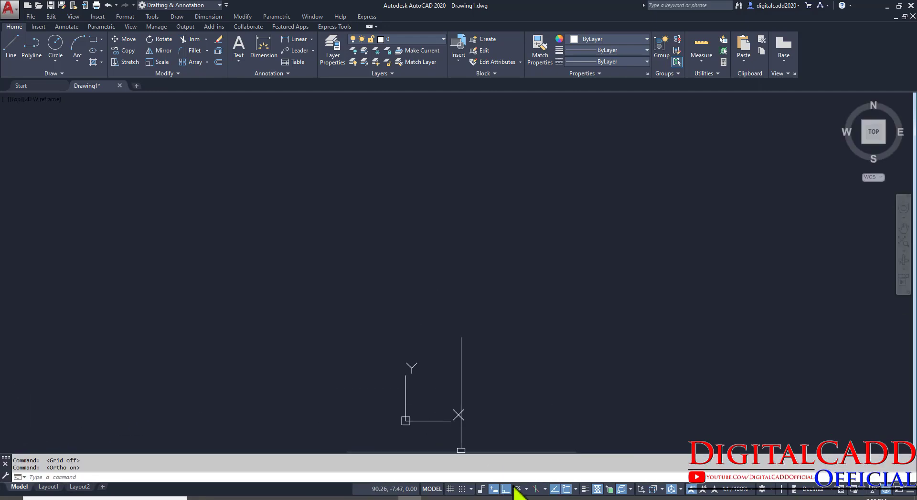
pyautogui.rightClick(452, 418)
pyautogui.moveTo(535, 420)
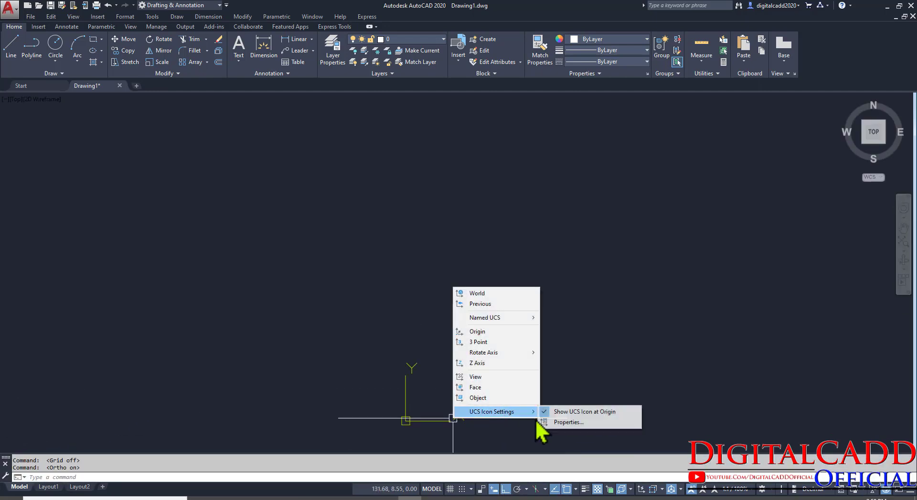
pyautogui.click(580, 413)
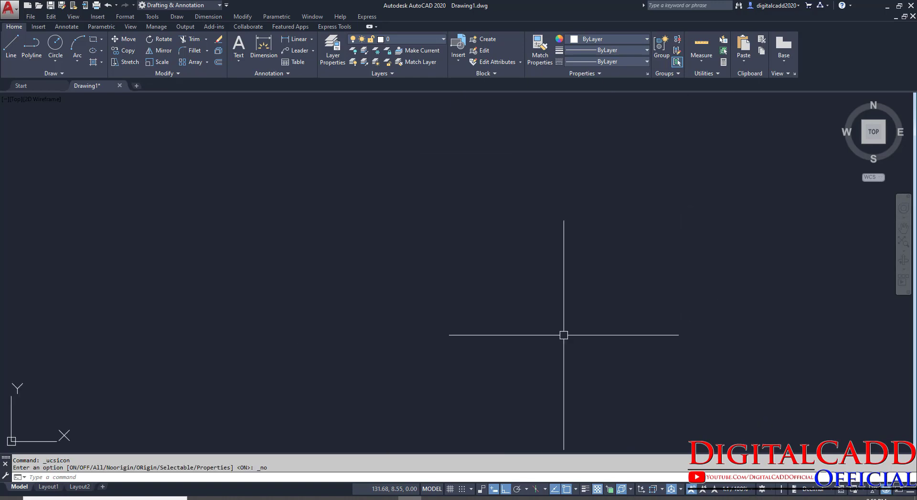
# Step: Review the object snap modes in the drafting settings and accept them with all modes enabled
pyautogui.click(575, 489)
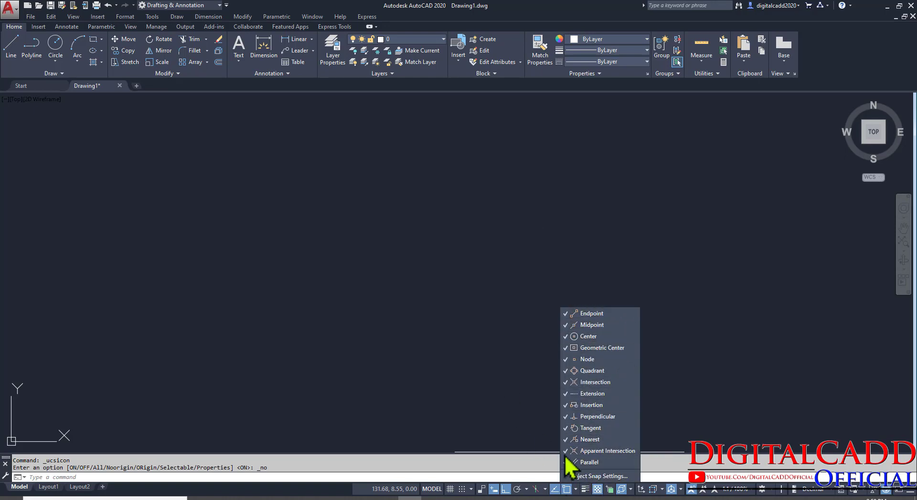
pyautogui.click(599, 476)
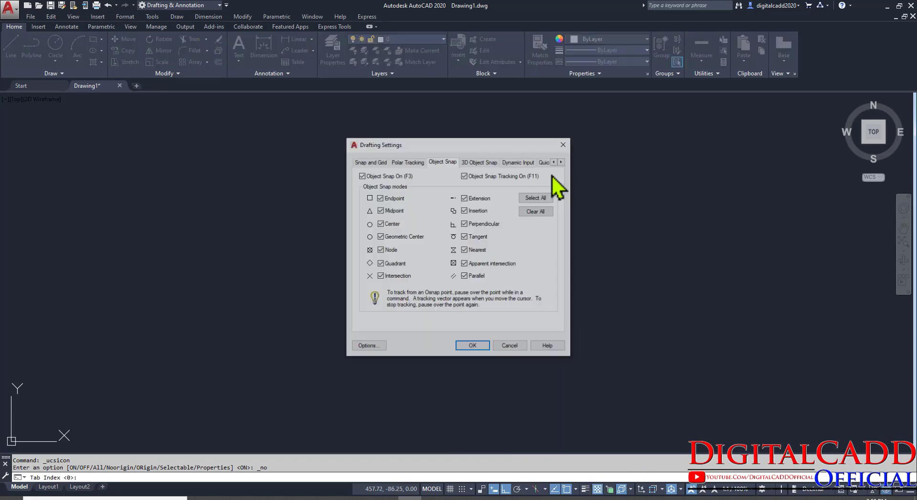
pyautogui.click(479, 351)
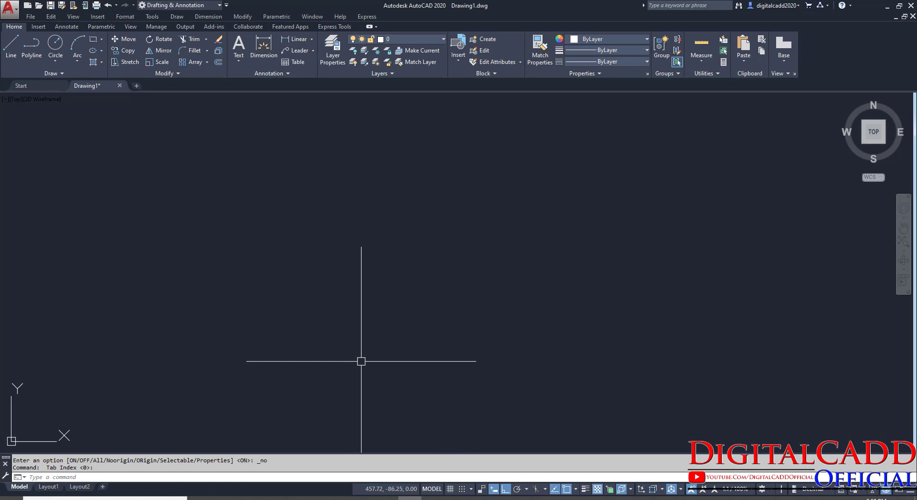
# Step: Switch to the assignments PDF and examine the EX 9 drawing, especially its R30 arc and Ø20 hole
pyautogui.click(270, 499)
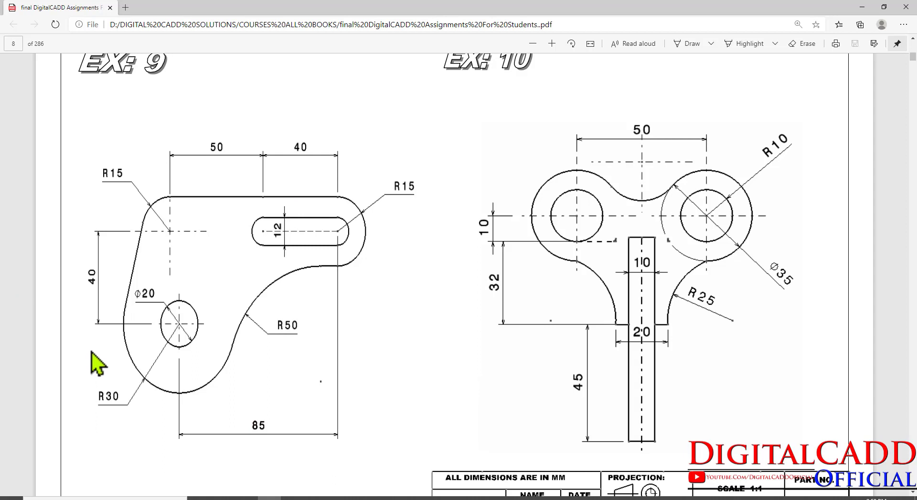
pyautogui.moveTo(52, 129)
pyautogui.mouseDown()
pyautogui.moveTo(191, 325)
pyautogui.moveTo(414, 467)
pyautogui.moveTo(426, 466)
pyautogui.mouseUp()
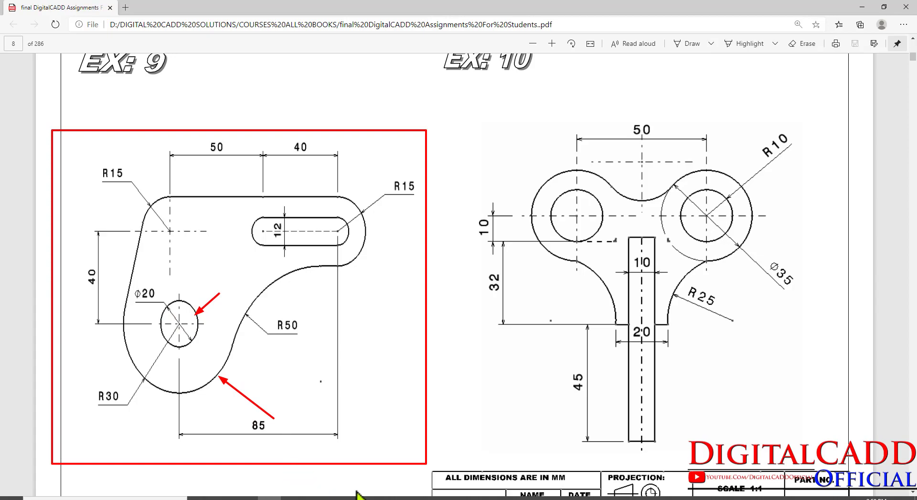
# Step: Switch to AutoCAD and draw a circle by centre and radius, with a radius of 30 mm, in the empty drawing area
pyautogui.click(410, 498)
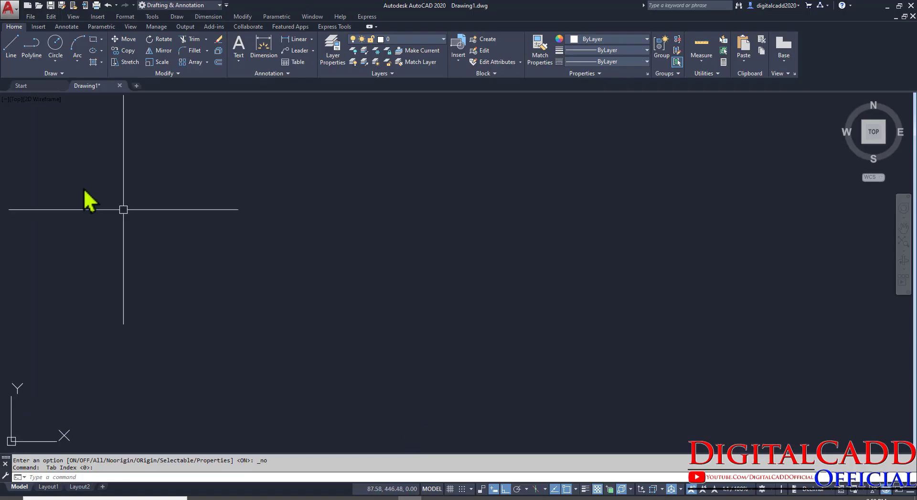
pyautogui.click(55, 61)
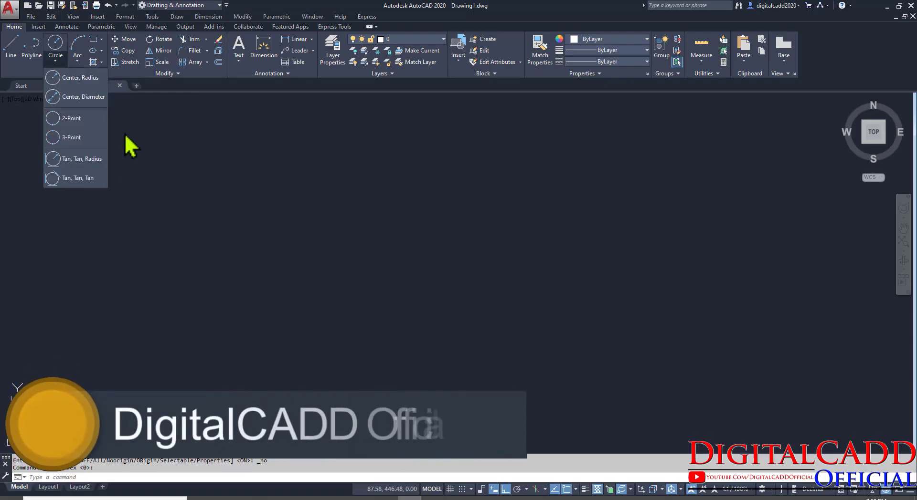
pyautogui.click(68, 81)
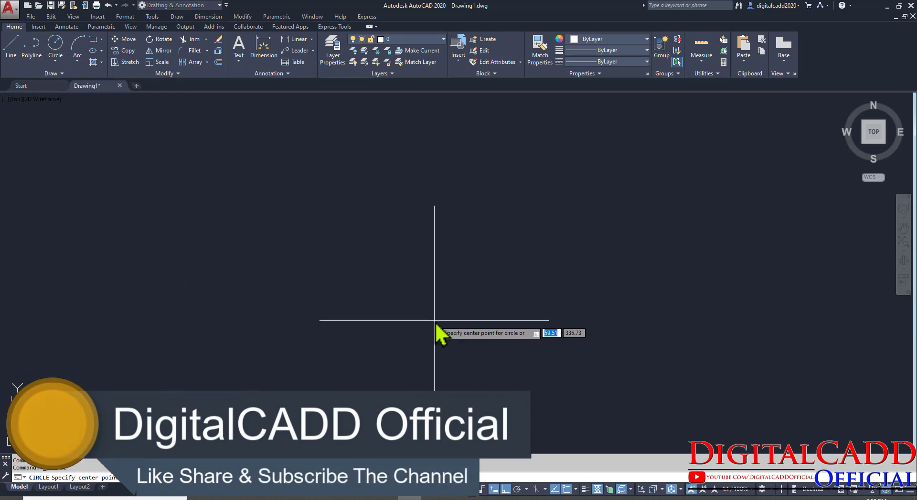
pyautogui.click(347, 303)
pyautogui.write('3')
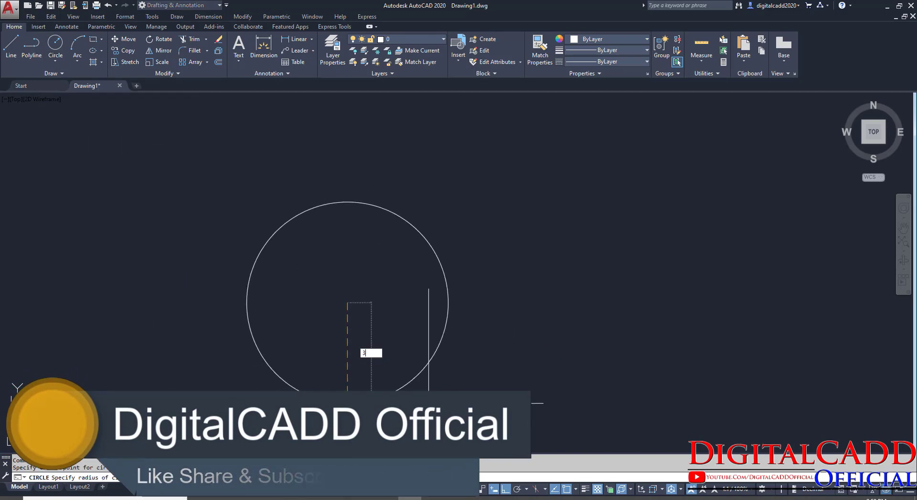
pyautogui.write('0')
pyautogui.press('Return')
pyautogui.scroll(5, 349, 312)
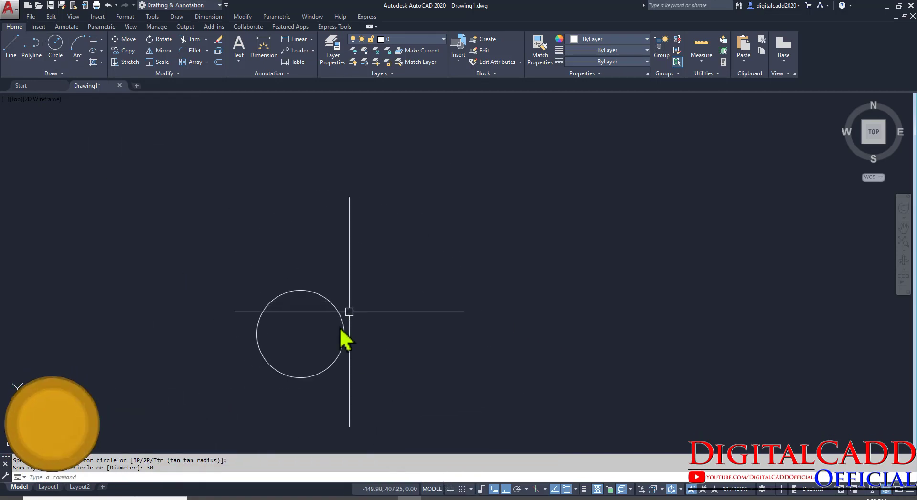
pyautogui.scroll(2, 337, 329)
pyautogui.moveTo(337, 336); pyautogui.dragTo(375, 324, button='middle')
pyautogui.scroll(-2, 321, 343)
pyautogui.moveTo(310, 317); pyautogui.dragTo(322, 335, button='middle')
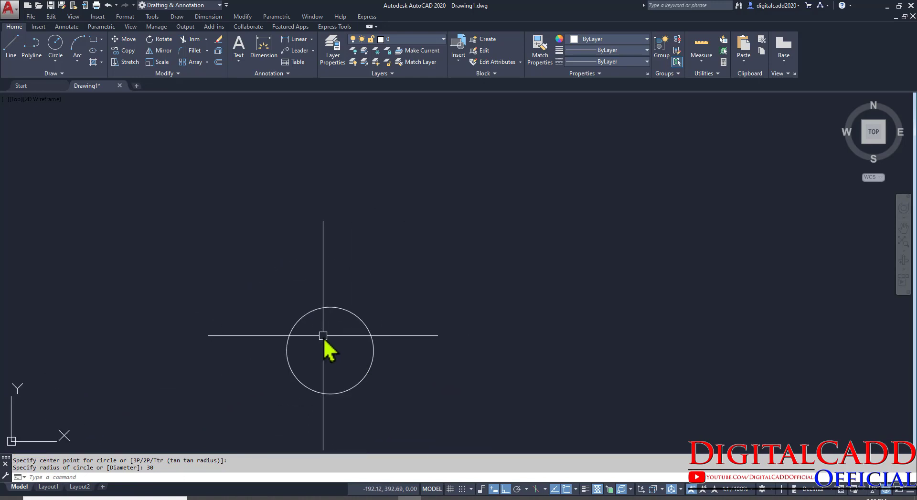
pyautogui.scroll(4, 322, 336)
pyautogui.scroll(-6, 317, 341)
pyautogui.scroll(4, 317, 342)
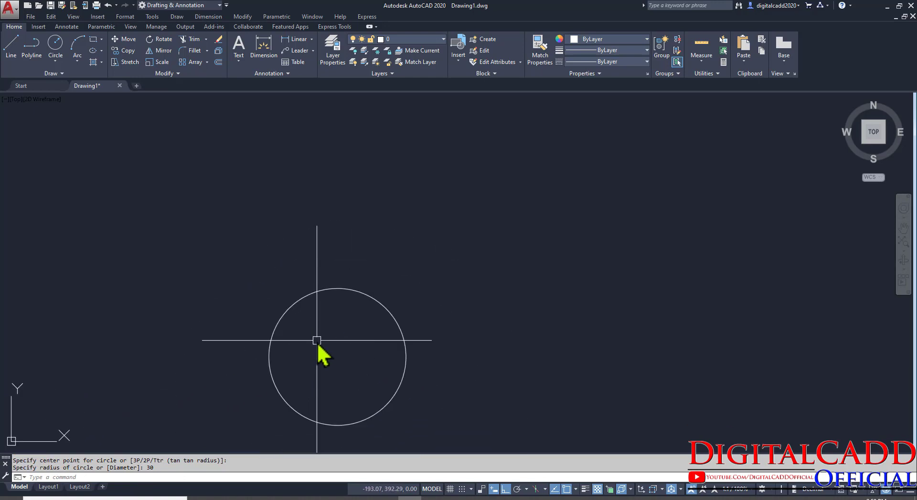
pyautogui.scroll(2, 329, 361)
pyautogui.moveTo(335, 363); pyautogui.dragTo(301, 331, button='middle')
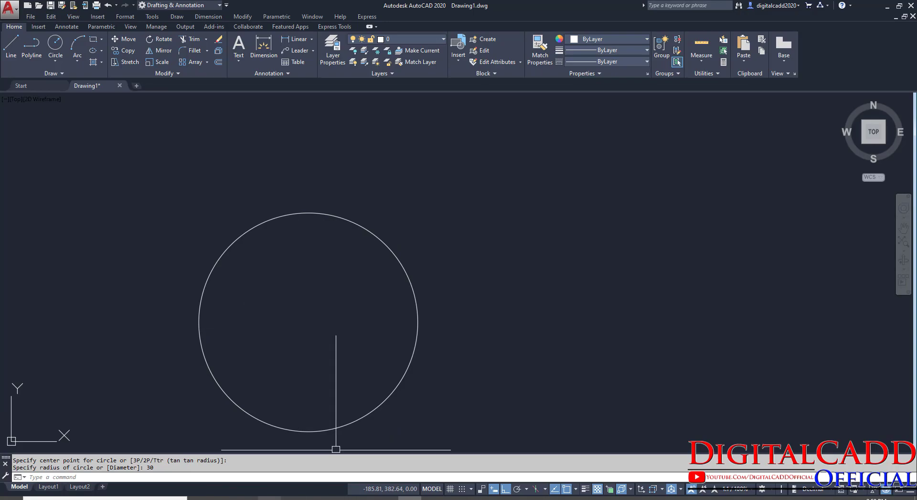
# Step: Check EX 9 in the assignments PDF and, back in AutoCAD, draw a 20 mm diameter circle concentric with the 30 mm radius circle
pyautogui.click(273, 498)
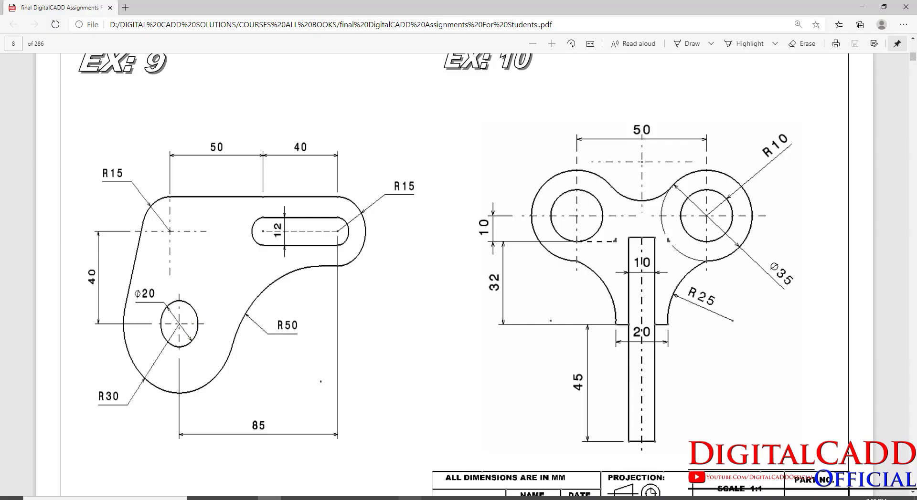
pyautogui.hotkey('alt', 'Tab')
pyautogui.write('c')
pyautogui.press('Return')
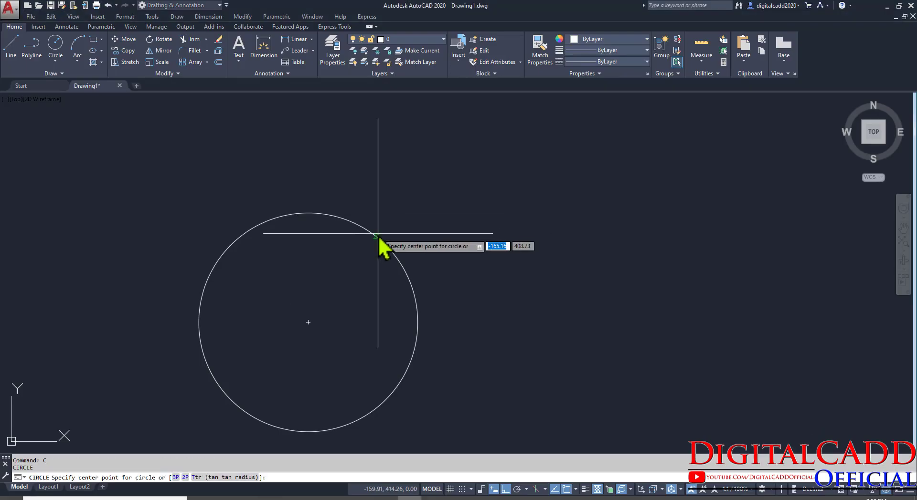
pyautogui.click(309, 323)
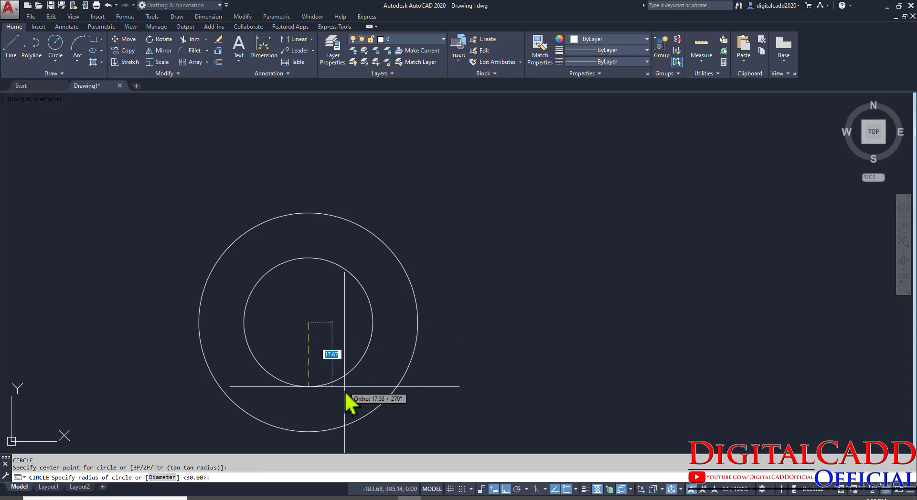
pyautogui.click(164, 478)
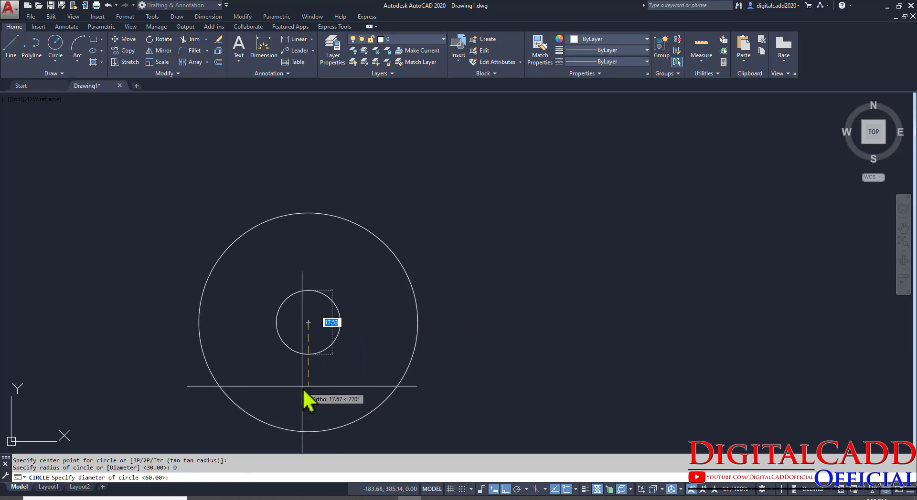
pyautogui.write('20')
pyautogui.press('Return')
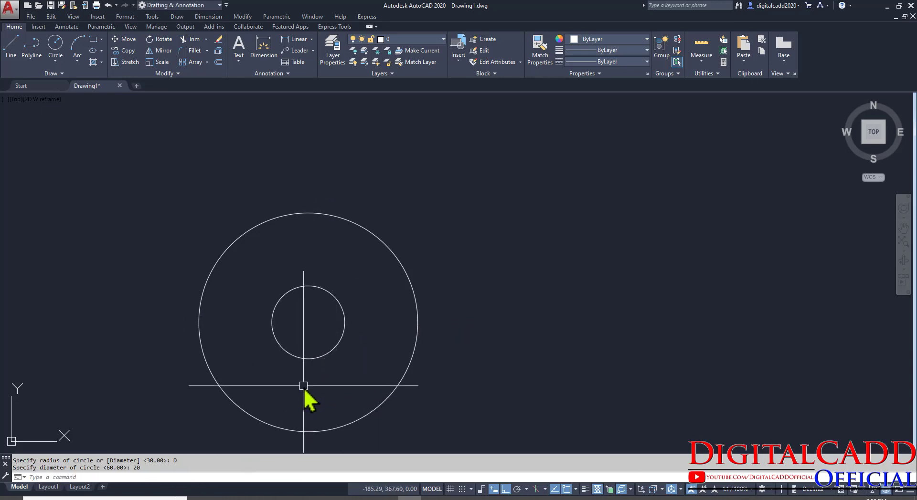
# Step: Check the EX 9 offsets in the PDF and, in AutoCAD, draw a 5 mm line leftward from 40 mm directly above the circles' common centre
pyautogui.moveTo(335, 389); pyautogui.dragTo(300, 393, button='middle')
pyautogui.hotkey('alt', 'Tab')
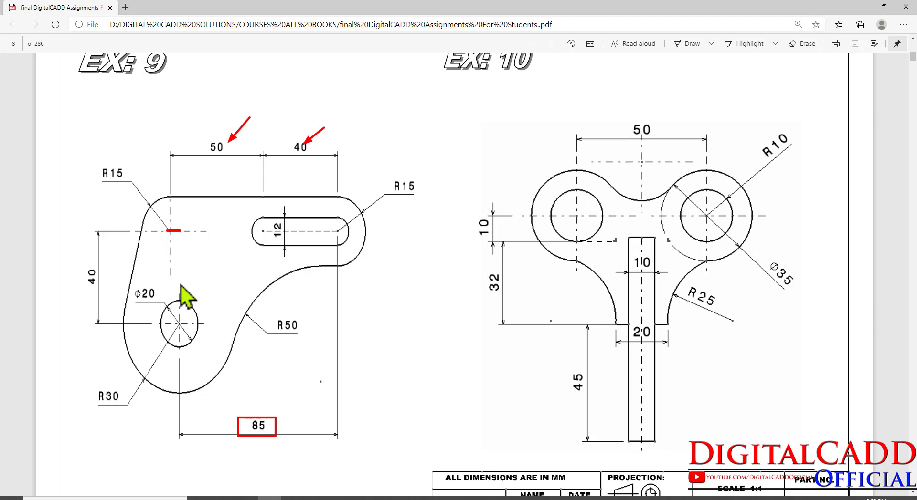
pyautogui.moveTo(179, 303)
pyautogui.mouseDown()
pyautogui.moveTo(184, 245)
pyautogui.moveTo(176, 233)
pyautogui.mouseUp()
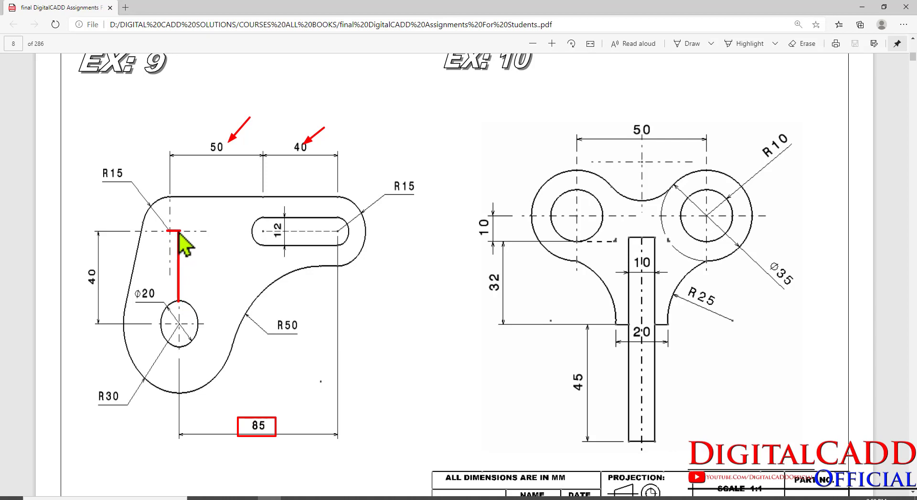
pyautogui.press('Escape')
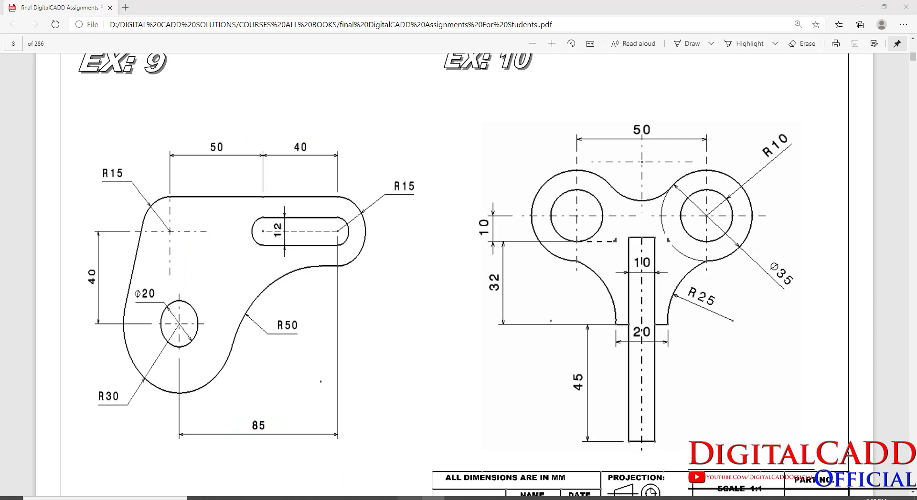
pyautogui.click(410, 498)
pyautogui.moveTo(399, 313); pyautogui.dragTo(377, 329, button='middle')
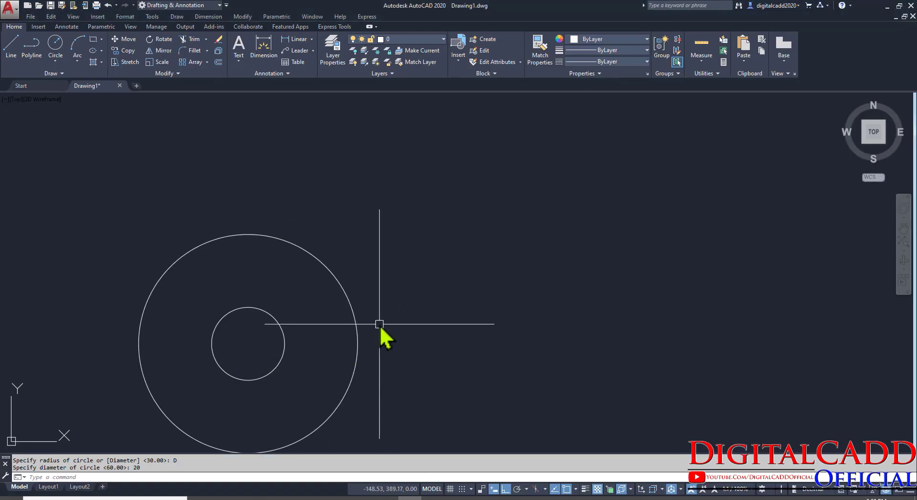
pyautogui.write('l')
pyautogui.press('Return')
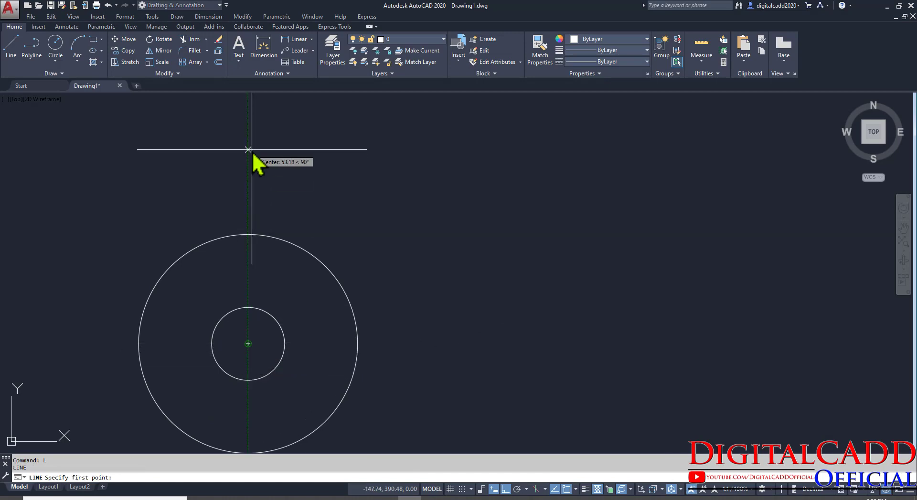
pyautogui.write('40')
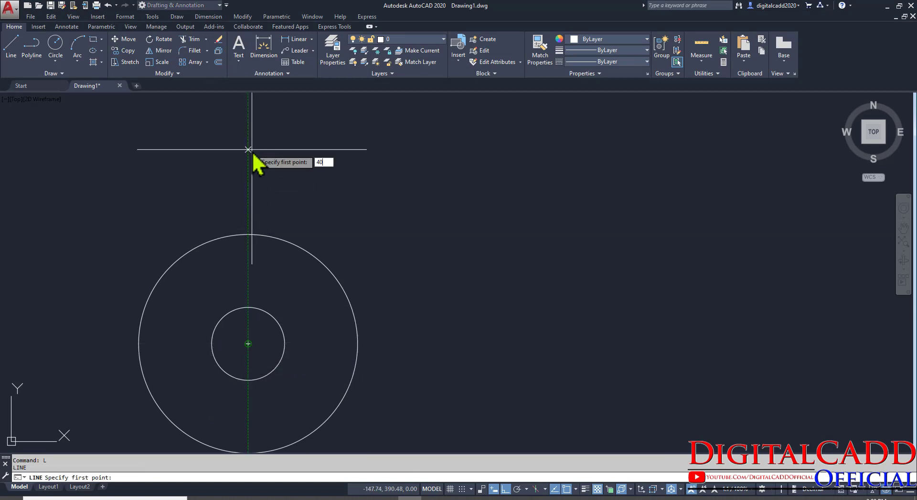
pyautogui.press('Return')
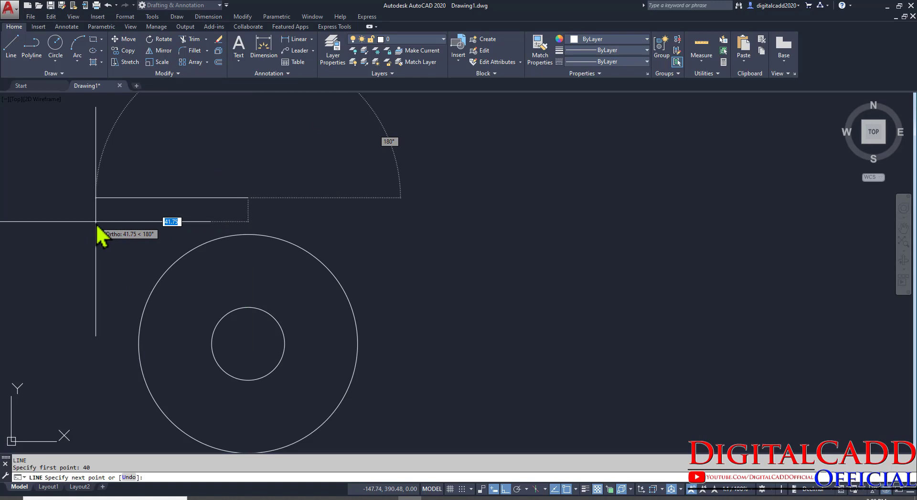
pyautogui.write('5')
pyautogui.press('Return')
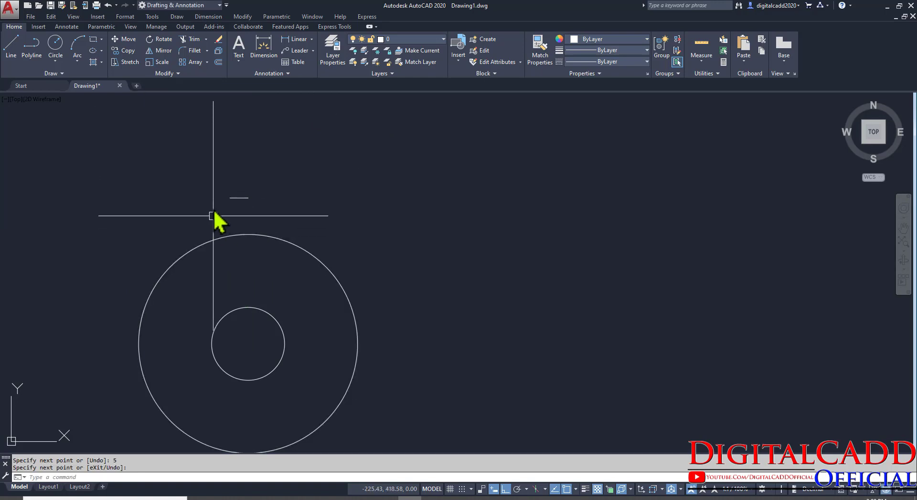
# Step: Draw a 15 mm radius circle centred on the left end of the short line, checking its radius in the EX 9 PDF drawing
pyautogui.scroll(4, 236, 235)
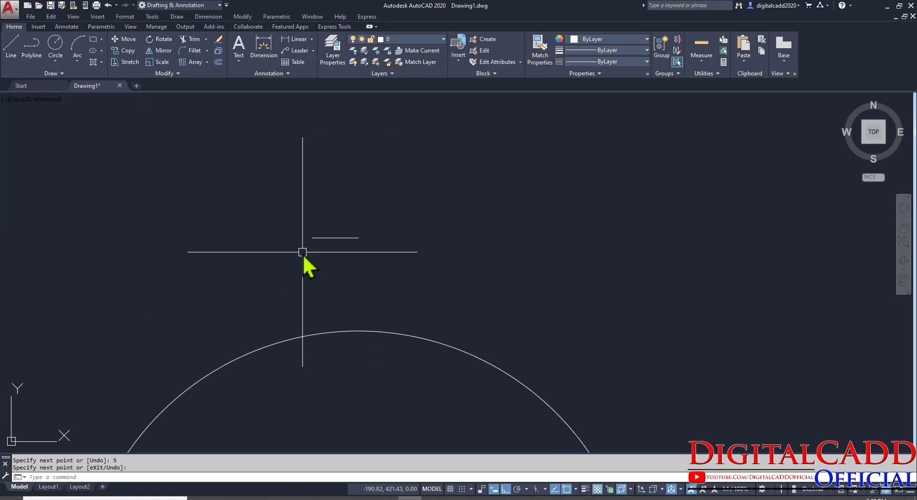
pyautogui.write('C')
pyautogui.press('Return')
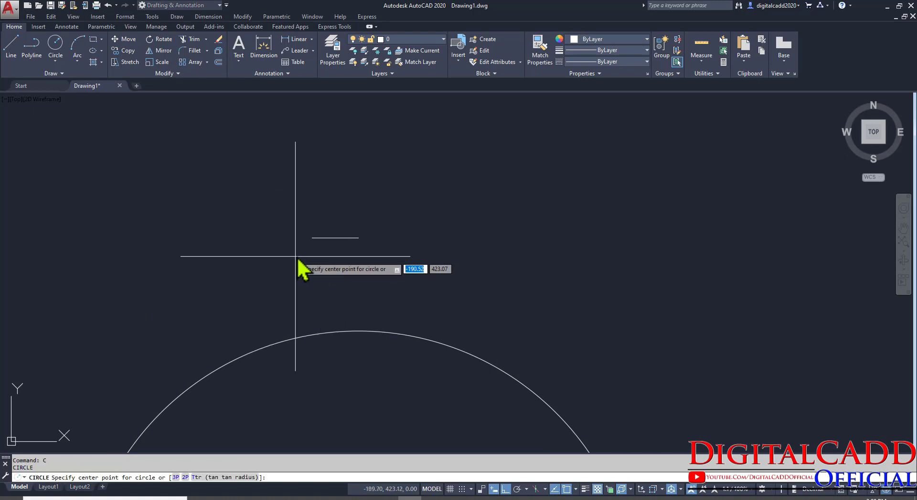
pyautogui.click(312, 238)
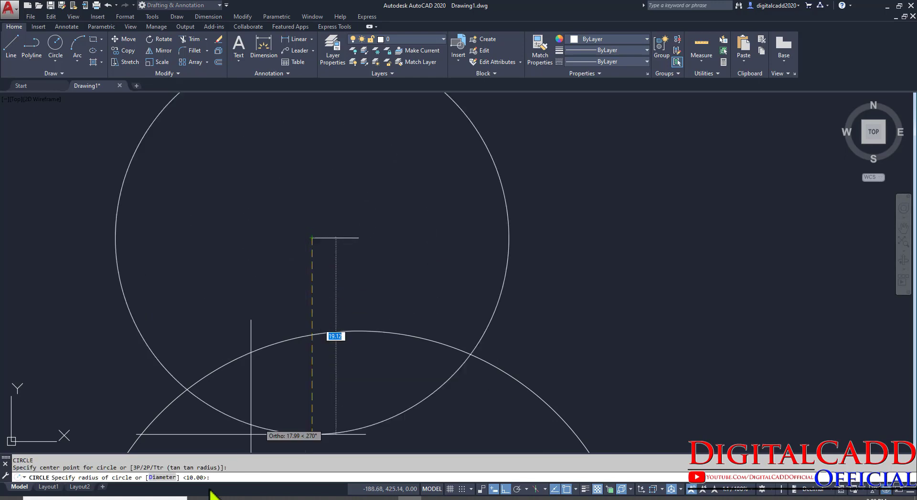
pyautogui.hotkey('alt', 'Tab')
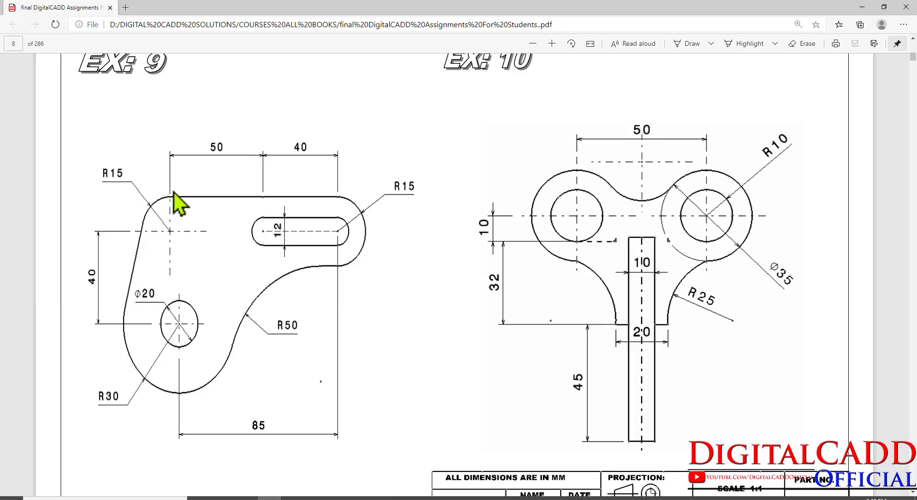
pyautogui.hotkey('alt', 'Tab')
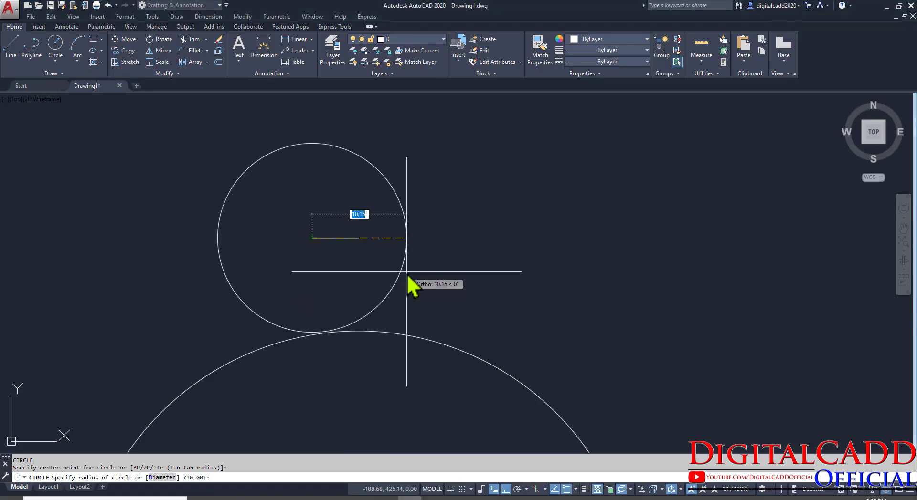
pyautogui.write('15')
pyautogui.press('Return')
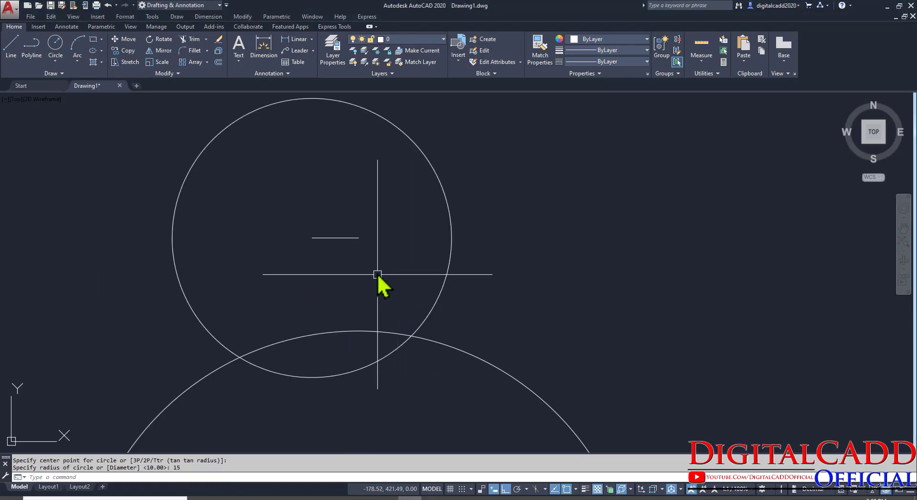
# Step: Erase the short horizontal line inside the 15 mm radius circle
pyautogui.scroll(-5, 380, 282)
pyautogui.click(306, 222)
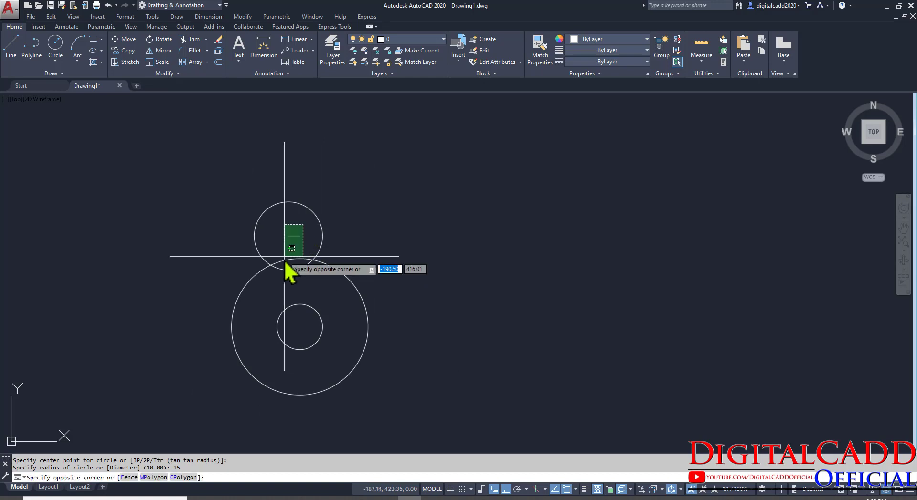
pyautogui.click(288, 257)
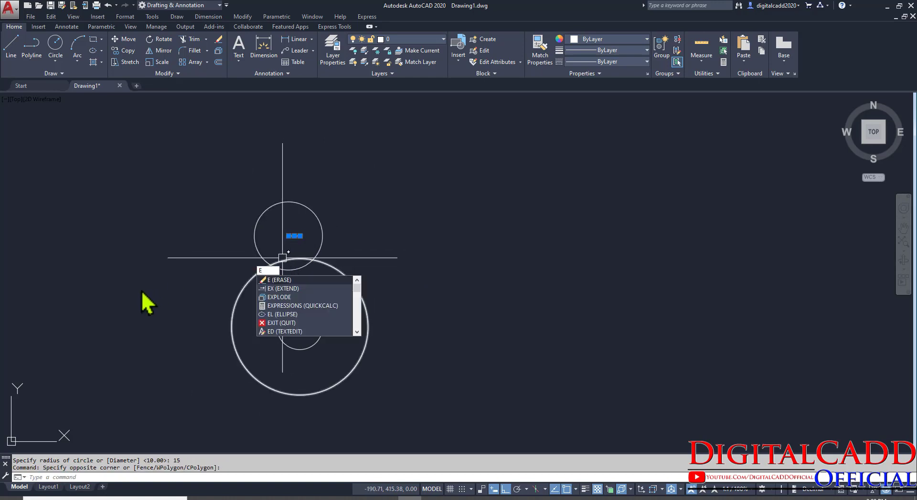
pyautogui.press('Return')
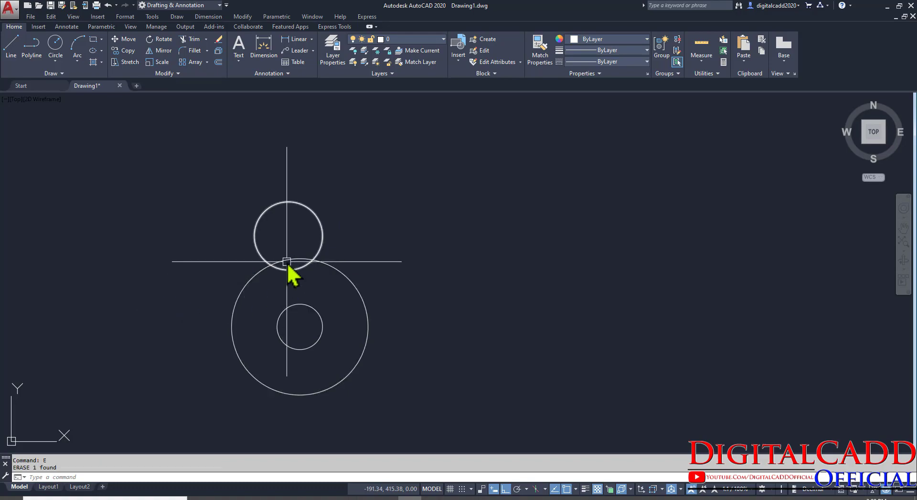
# Step: Switch to the assignments PDF to examine the rest of the EX 9 outline, and return to AutoCAD
pyautogui.click(271, 498)
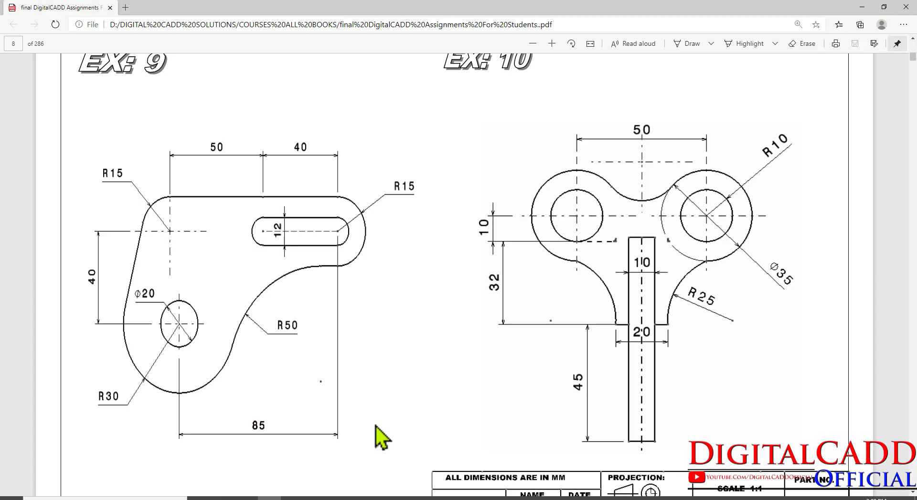
pyautogui.click(409, 499)
pyautogui.moveTo(310, 333); pyautogui.dragTo(422, 318, button='middle')
pyautogui.scroll(2, 423, 318)
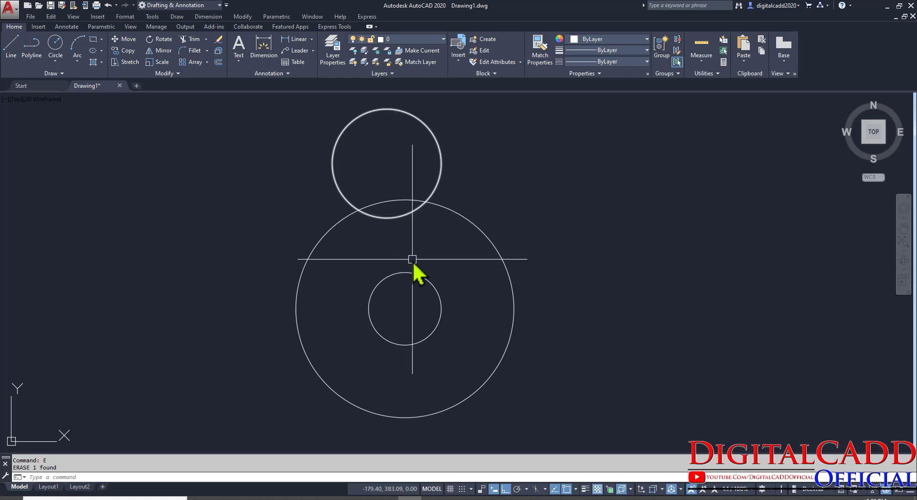
pyautogui.moveTo(412, 260); pyautogui.dragTo(373, 262, button='middle')
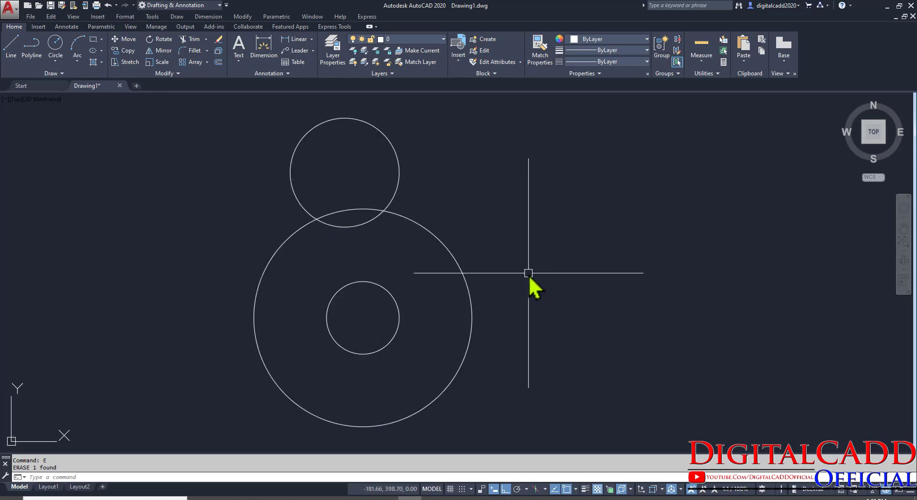
# Step: With Ortho mode off, draw a line tangent to the left sides of the 15 mm and 30 mm radius circles, as in the EX 9 PDF
pyautogui.write('L')
pyautogui.press('Return')
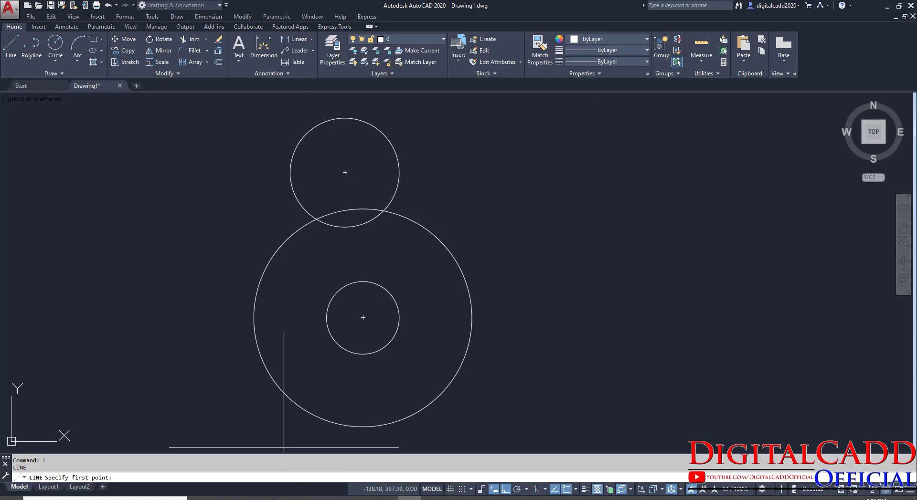
pyautogui.click(269, 498)
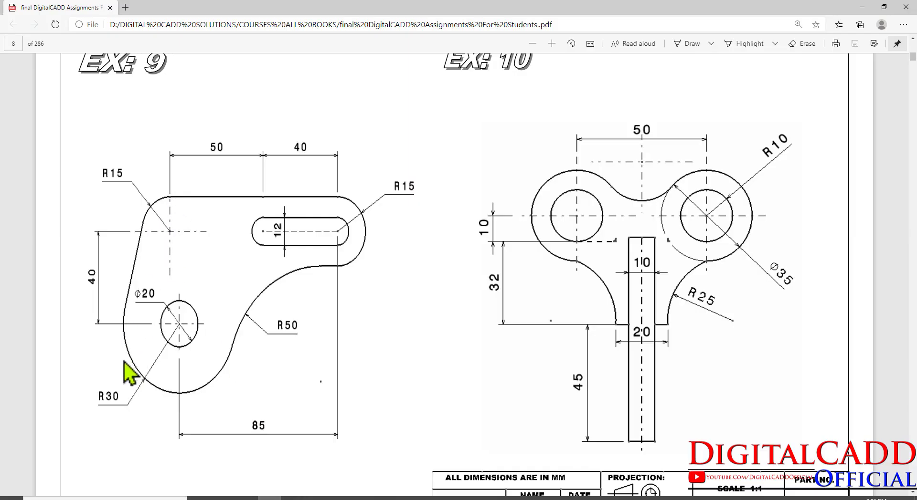
pyautogui.click(409, 498)
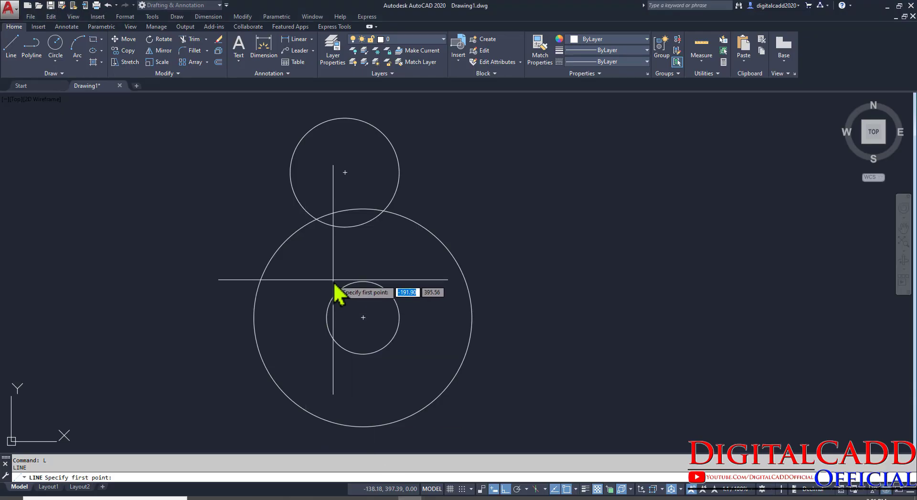
pyautogui.press('F8')
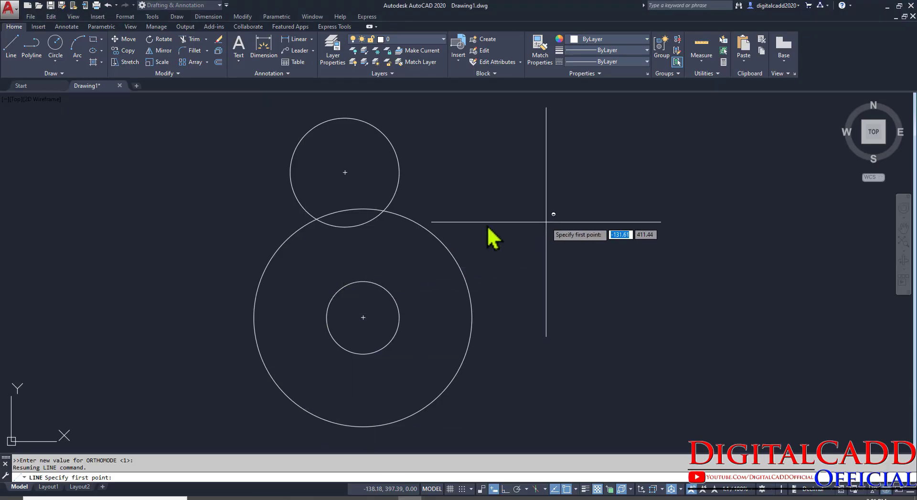
pyautogui.keyDown('shift'); pyautogui.rightClick(634, 204); pyautogui.keyUp('shift')
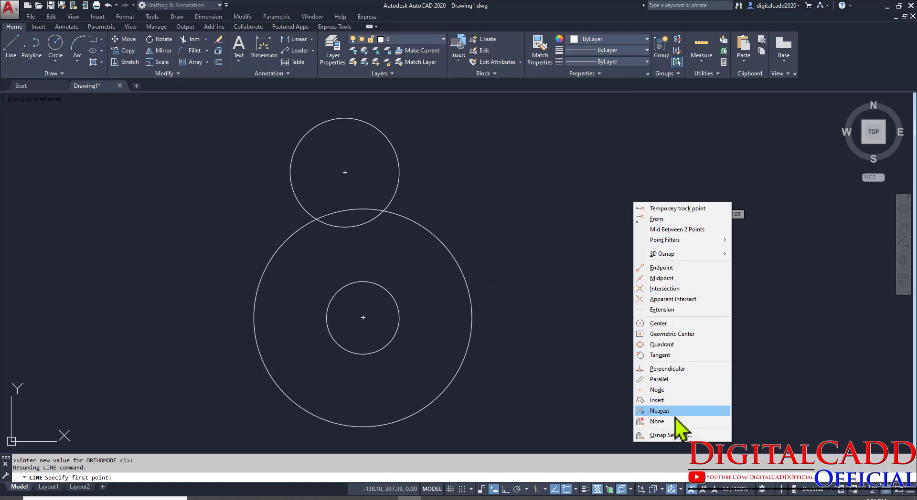
pyautogui.click(670, 355)
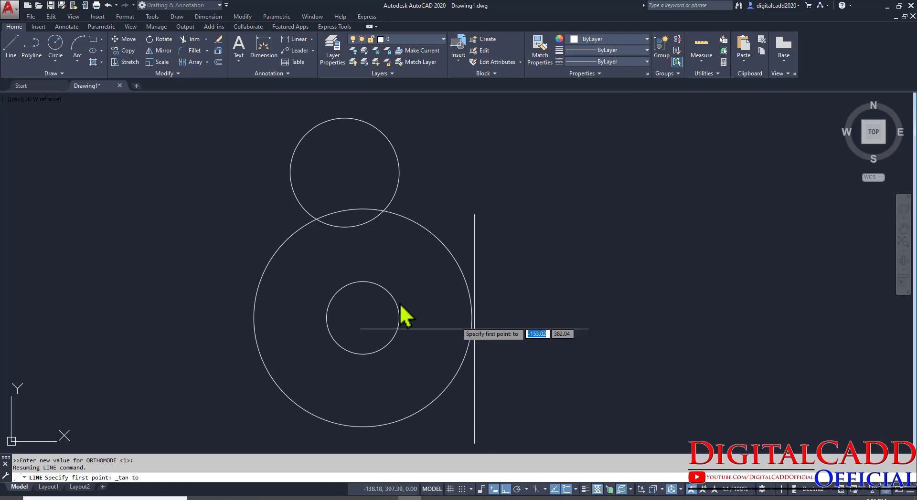
pyautogui.click(301, 162)
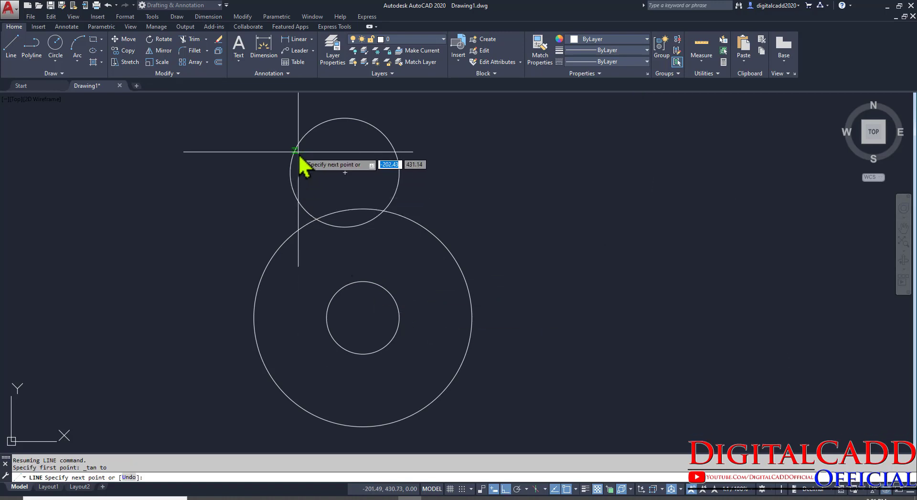
pyautogui.keyDown('shift'); pyautogui.rightClick(244, 313); pyautogui.keyUp('shift')
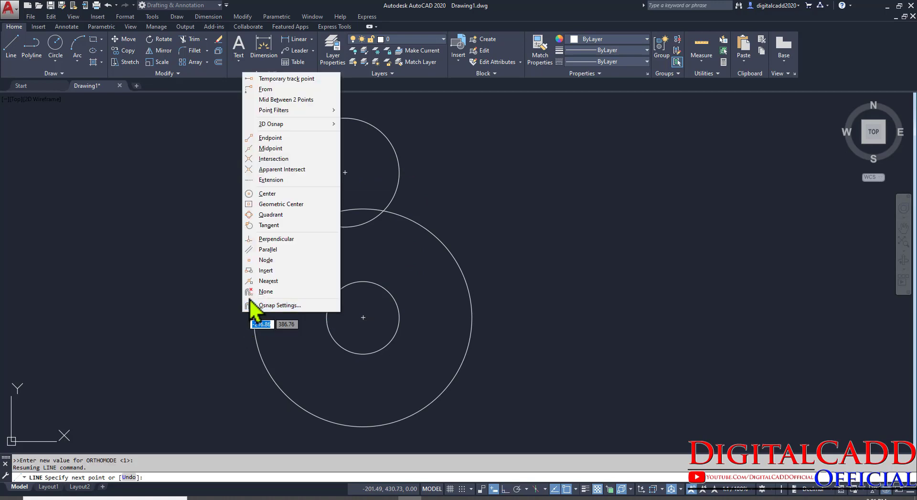
pyautogui.click(268, 225)
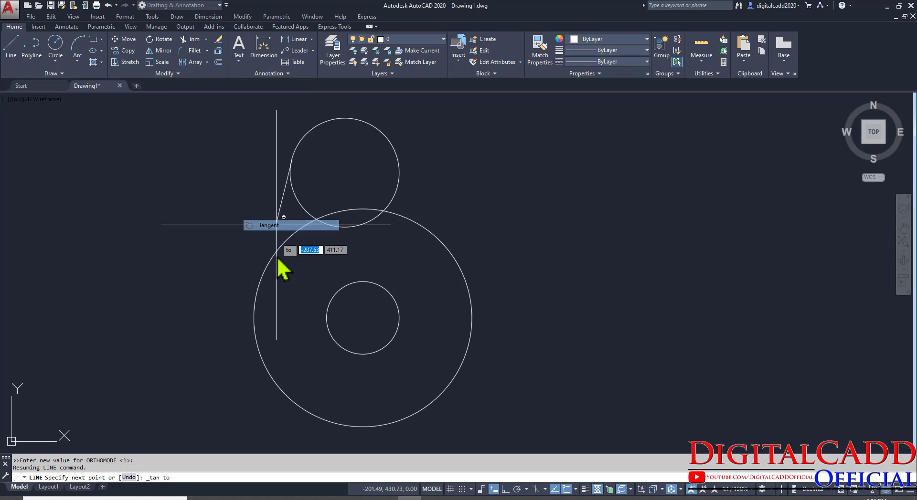
pyautogui.click(253, 300)
pyautogui.press('Return')
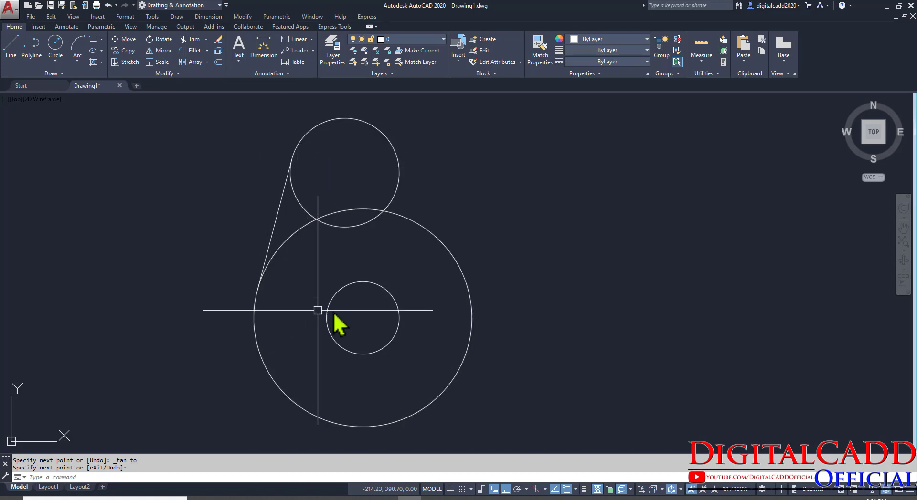
# Step: Erase the tangent line joining the left sides of the 15 mm and 30 mm radius circles
pyautogui.moveTo(317, 311); pyautogui.dragTo(289, 315, button='middle')
pyautogui.click(248, 212)
pyautogui.click(238, 221)
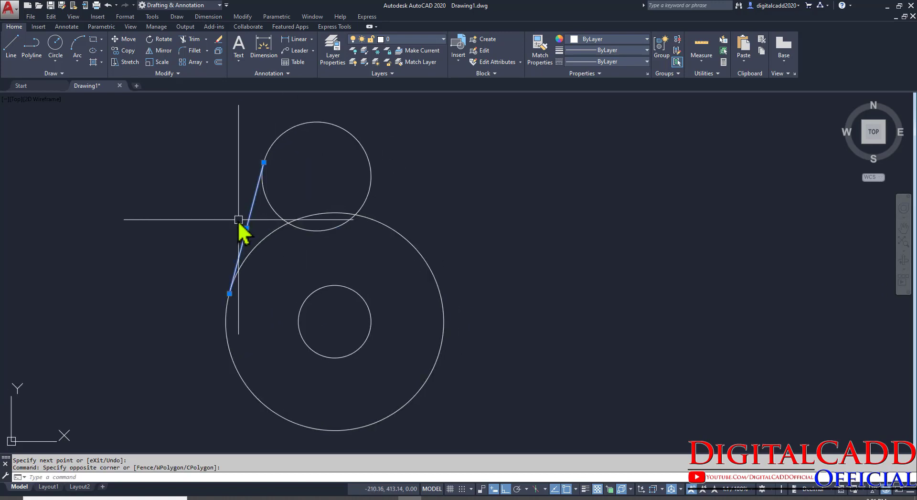
pyautogui.write('e')
pyautogui.press('Return')
# Step: Draw a line tangent to the left sides of the 15 mm and 30 mm radius circles, using the TAN object snap at both ends
pyautogui.moveTo(329, 341)
pyautogui.mouseDown(button='middle')
pyautogui.moveTo(351, 337)
pyautogui.moveTo(341, 332)
pyautogui.mouseUp(button='middle')
pyautogui.write('l')
pyautogui.press('Return')
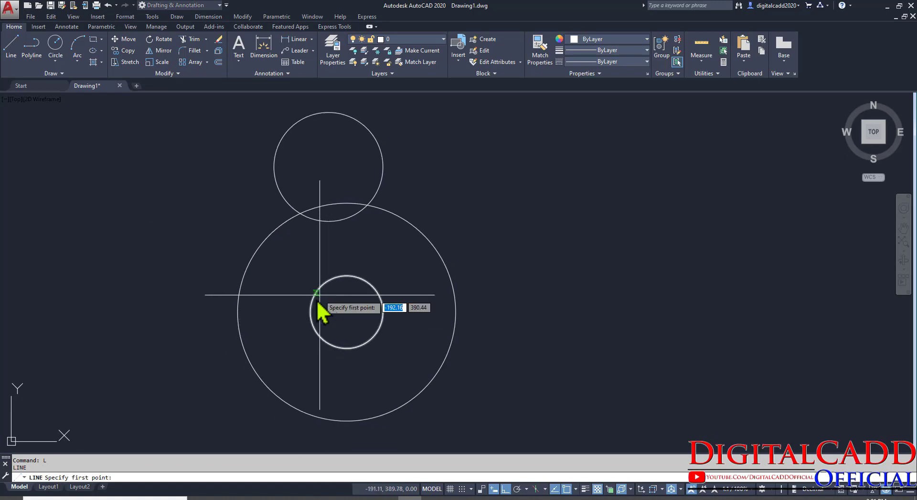
pyautogui.write('TAN')
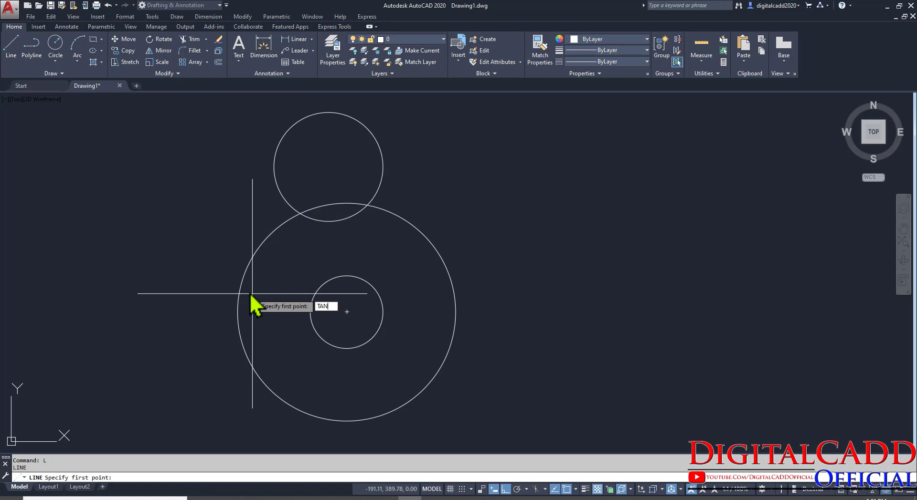
pyautogui.press('Return')
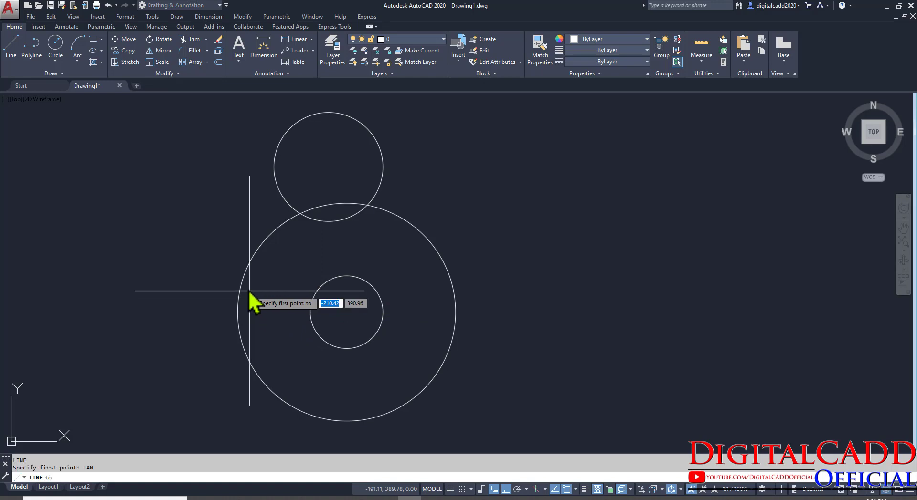
pyautogui.click(276, 155)
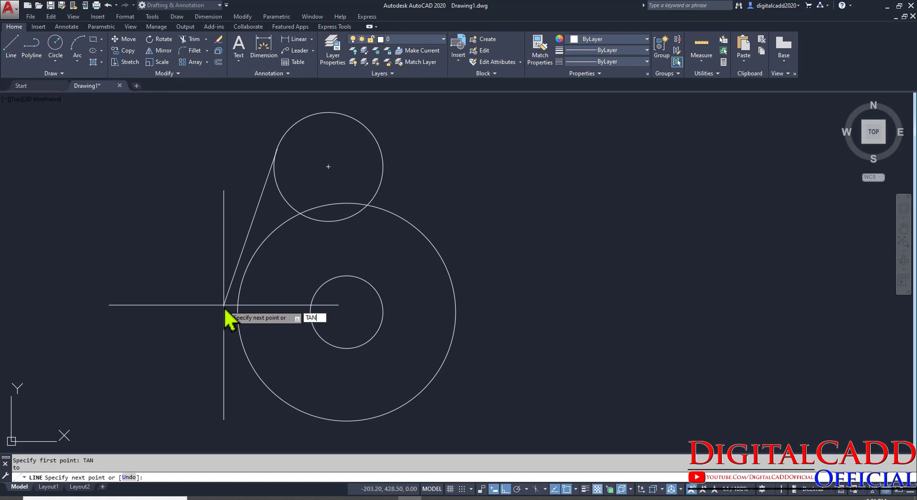
pyautogui.press('Return')
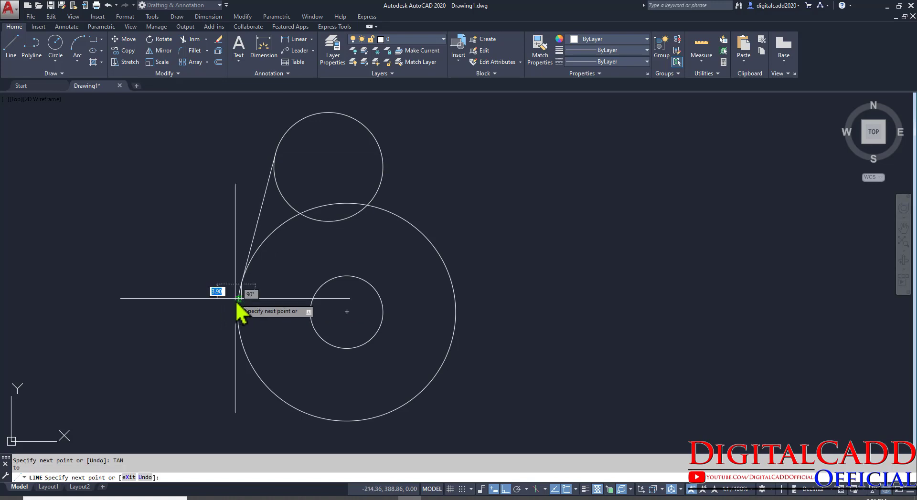
pyautogui.press('Return')
# Step: Switch to the assignments PDF to examine the right-hand end of the EX 9 outline, and return to AutoCAD
pyautogui.moveTo(316, 263); pyautogui.dragTo(175, 279, button='middle')
pyautogui.moveTo(492, 310); pyautogui.dragTo(446, 325, button='middle')
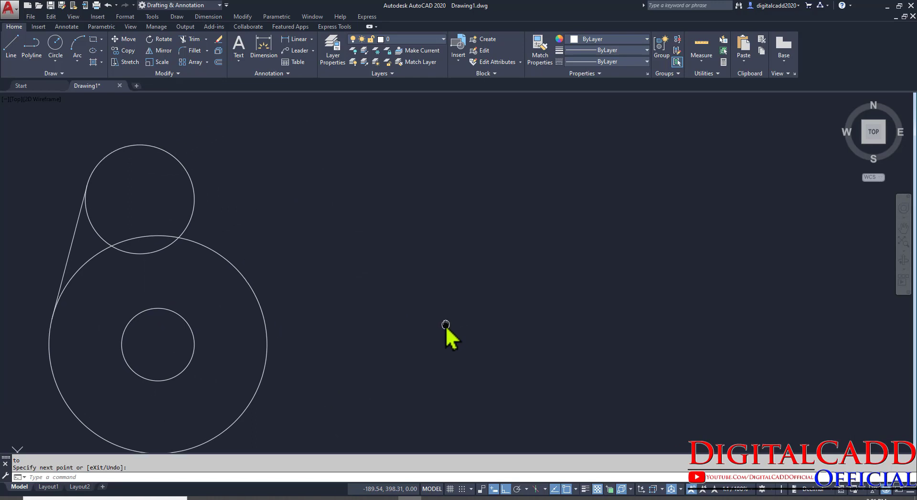
pyautogui.moveTo(395, 340); pyautogui.dragTo(439, 321, button='middle')
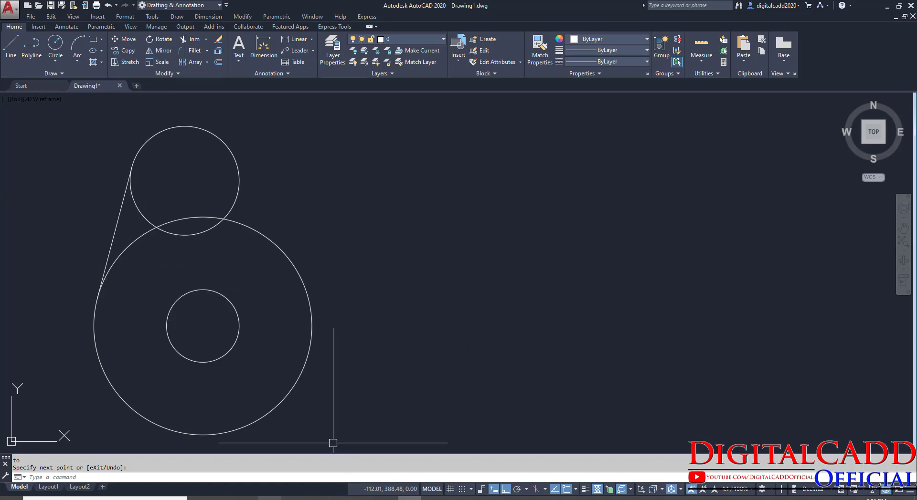
pyautogui.hotkey('alt', 'Tab')
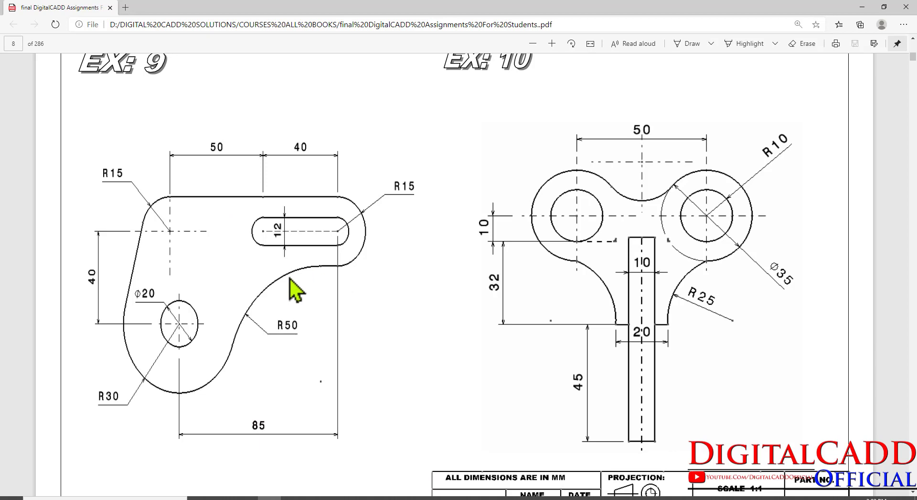
pyautogui.click(410, 498)
pyautogui.moveTo(353, 308); pyautogui.dragTo(288, 321, button='middle')
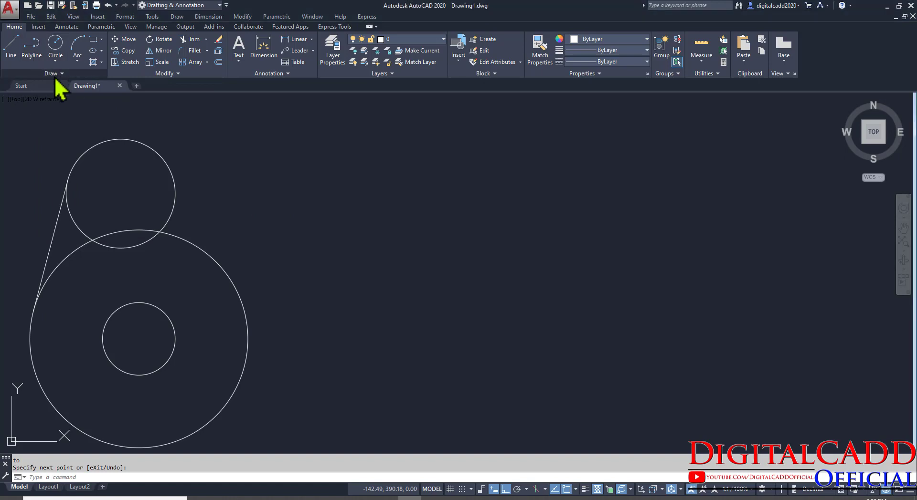
# Step: In the empty area right of the circles, draw a practice polyline with a 30 mm horizontal segment followed by three alternating arcs running downward
pyautogui.click(33, 60)
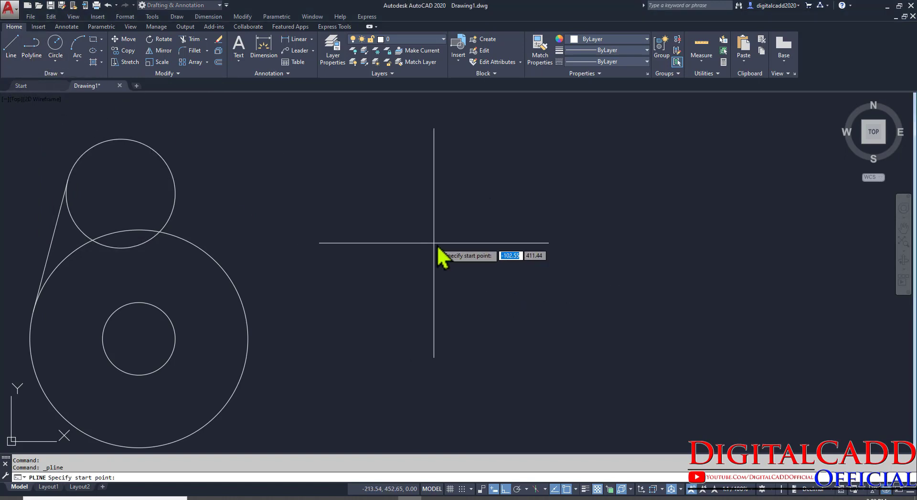
pyautogui.click(435, 231)
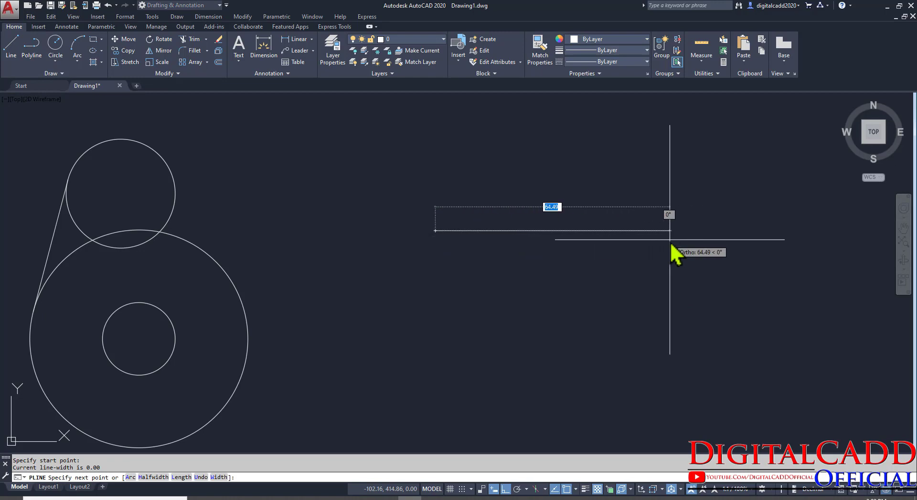
pyautogui.write('30')
pyautogui.press('Return')
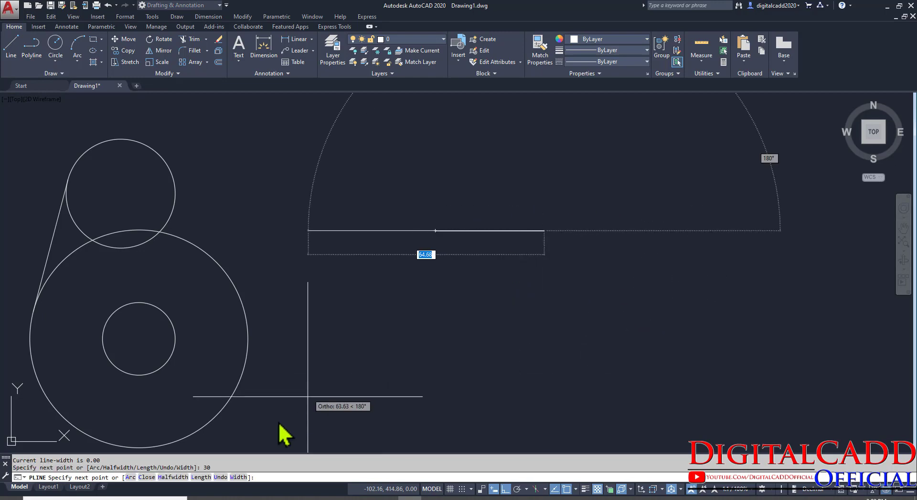
pyautogui.click(130, 477)
pyautogui.click(547, 288)
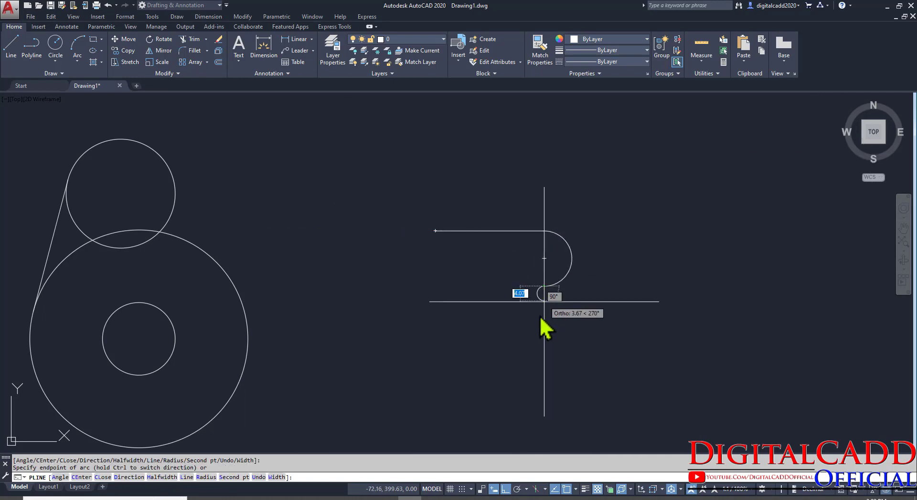
pyautogui.click(537, 347)
pyautogui.click(542, 401)
pyautogui.moveTo(545, 402); pyautogui.dragTo(510, 322, button='middle')
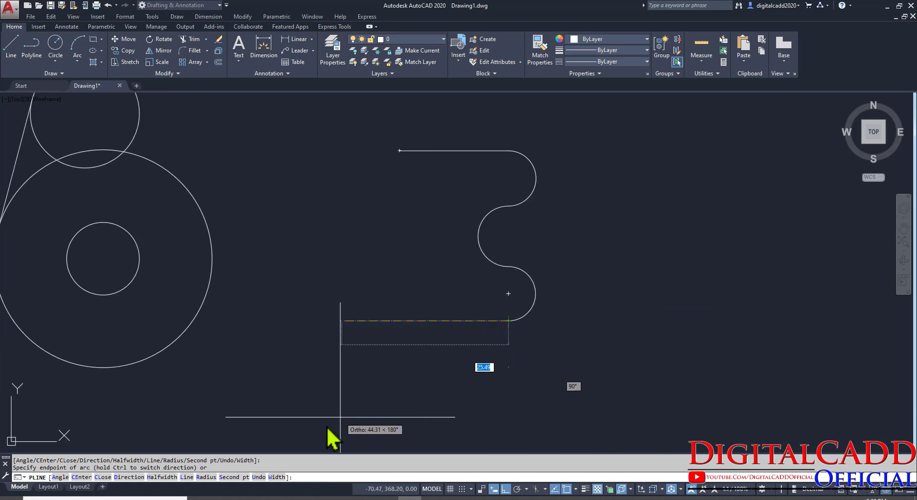
# Step: Switch the practice polyline back to straight segments and run it left, then up to its start point
pyautogui.click(187, 478)
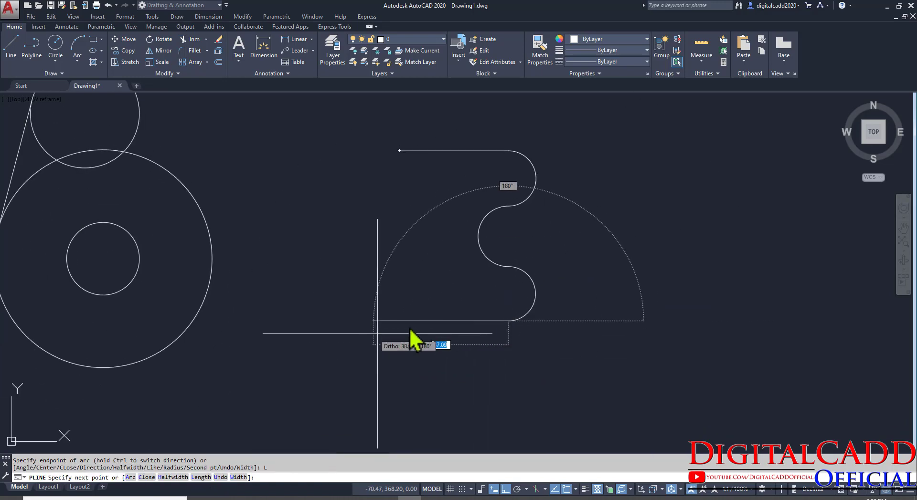
pyautogui.click(400, 321)
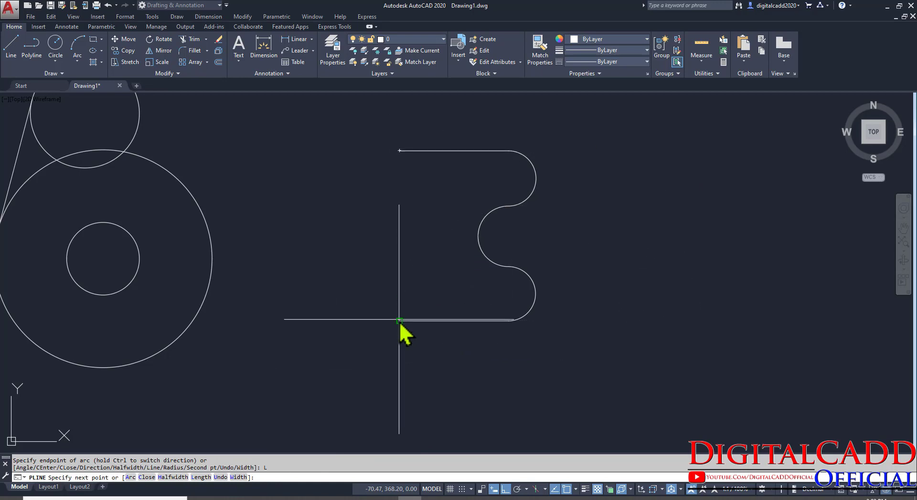
pyautogui.click(399, 151)
pyautogui.press('Return')
# Step: Erase the practice polyline to the right of the circles
pyautogui.moveTo(463, 271)
pyautogui.mouseDown(button='middle')
pyautogui.moveTo(516, 282)
pyautogui.moveTo(585, 315)
pyautogui.mouseUp(button='middle')
pyautogui.click(637, 284)
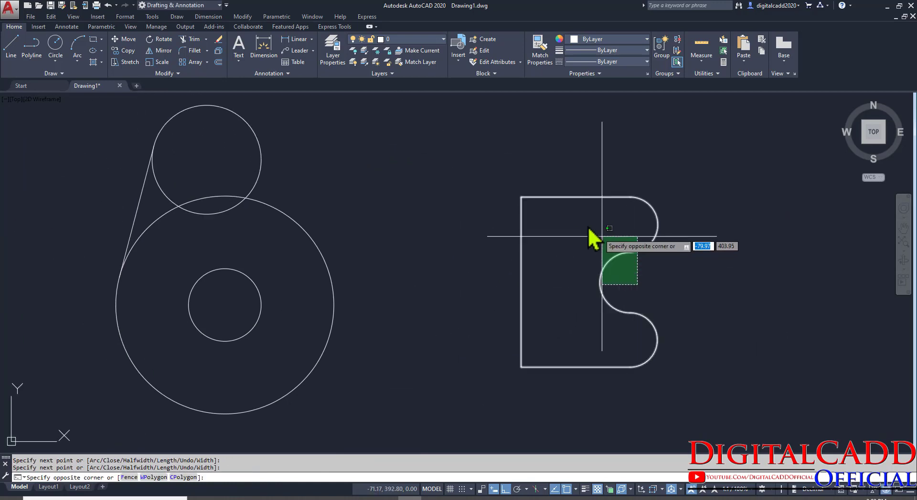
pyautogui.click(600, 252)
pyautogui.write('E')
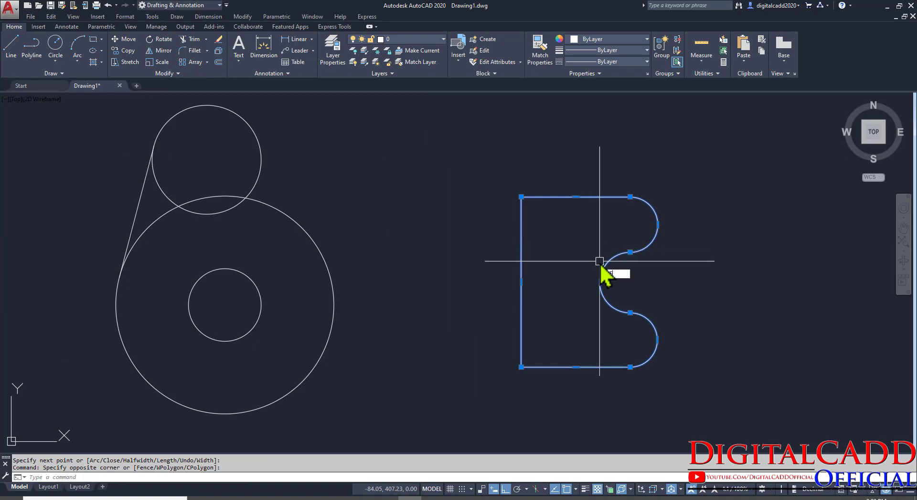
pyautogui.press('Return')
# Step: Start a polyline at the top quadrant of the 15 mm radius circle with a 90 mm horizontal segment to the right, checking the EX 9 PDF
pyautogui.moveTo(383, 273); pyautogui.dragTo(377, 293, button='middle')
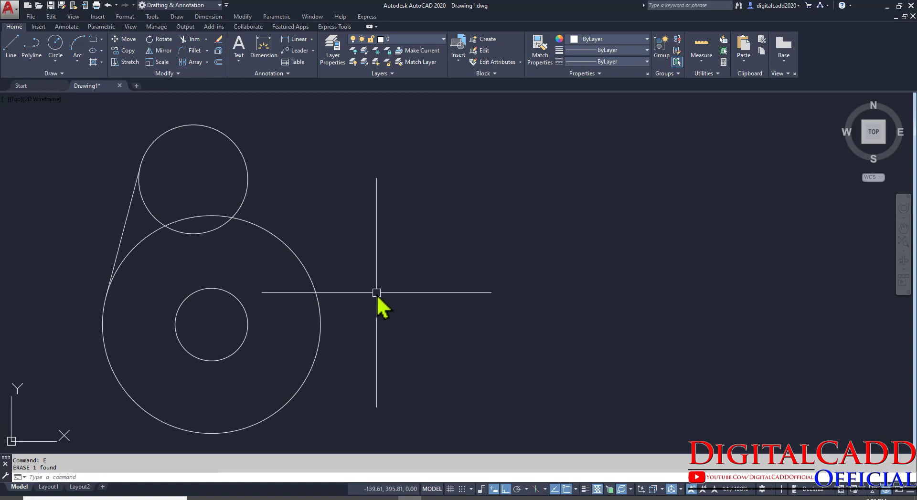
pyautogui.click(34, 49)
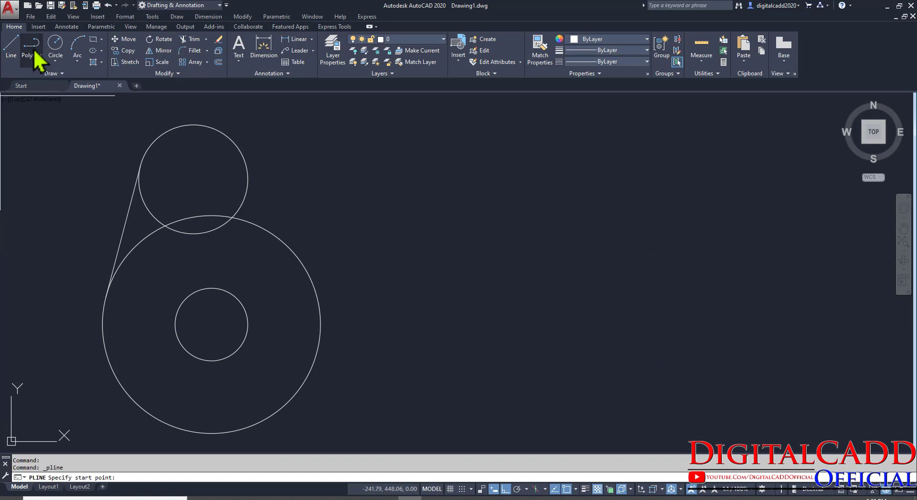
pyautogui.click(193, 125)
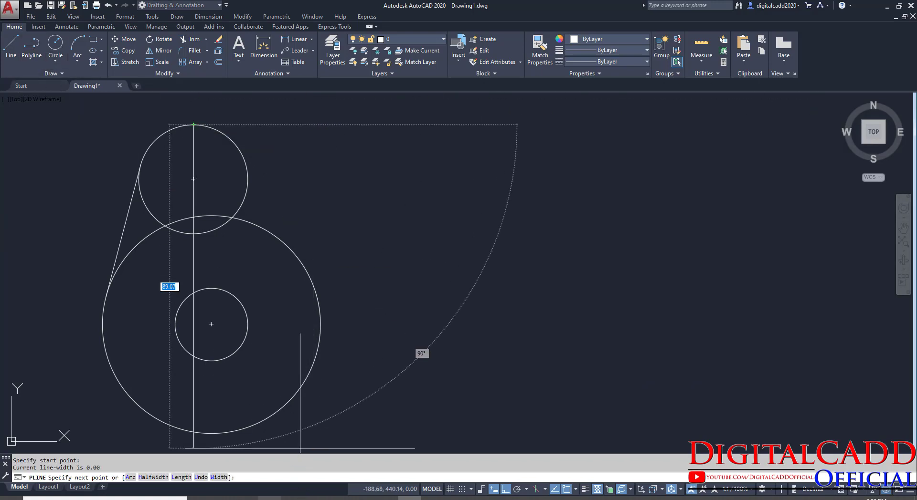
pyautogui.click(269, 499)
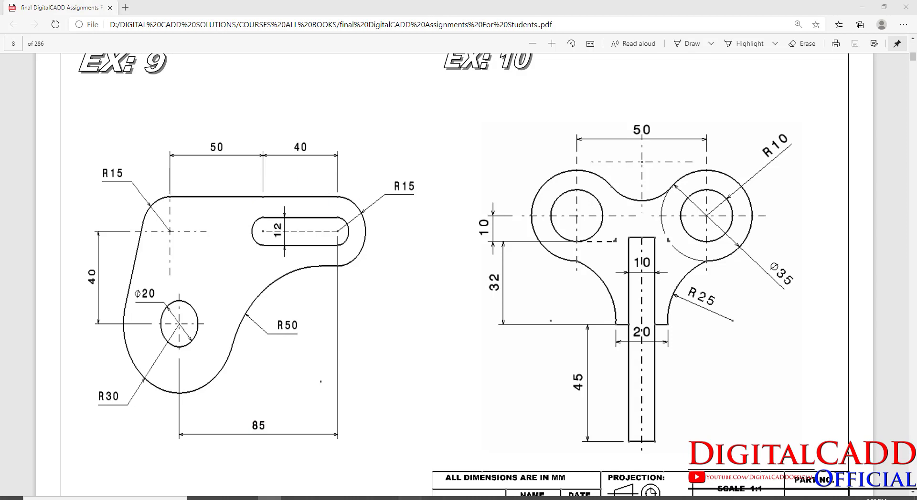
pyautogui.hotkey('alt', 'Tab')
pyautogui.write('9')
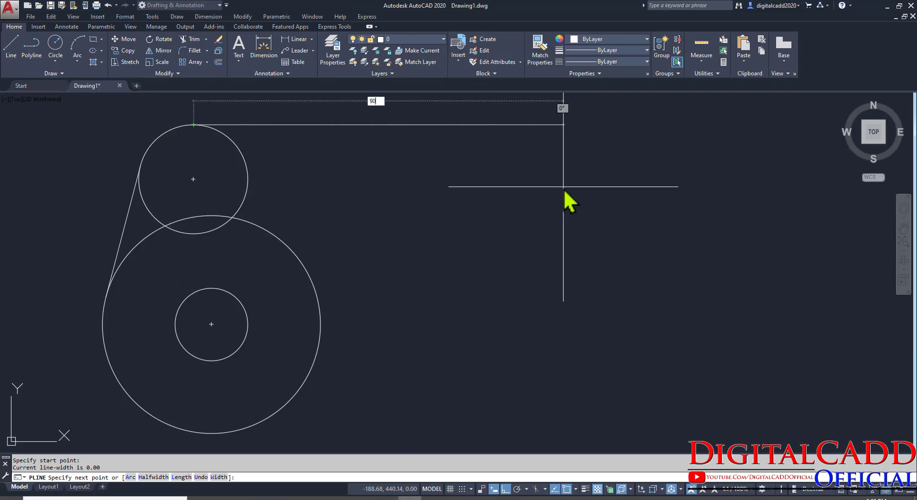
pyautogui.write('0')
pyautogui.press('Return')
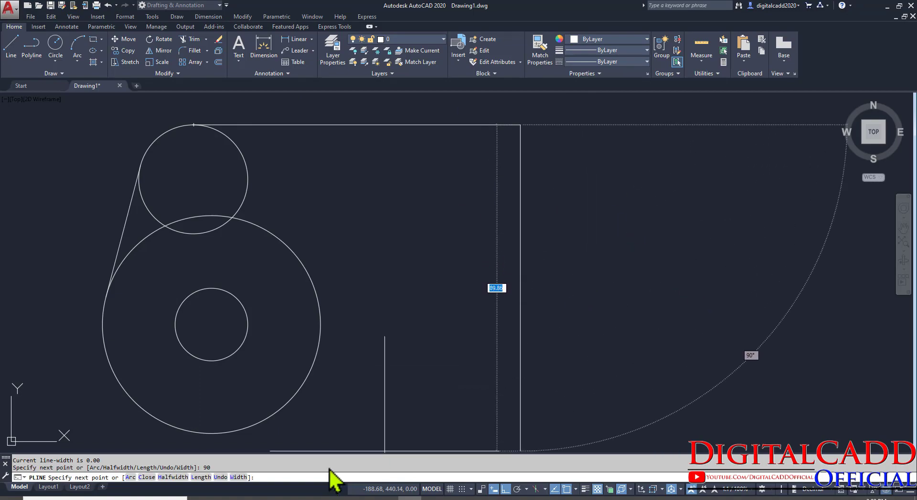
# Step: Continue the polyline with a downward semicircular arc ending 30 mm below the segment's right end, checking the R15 dimension in the EX 9 PDF
pyautogui.hotkey('alt', 'Tab')
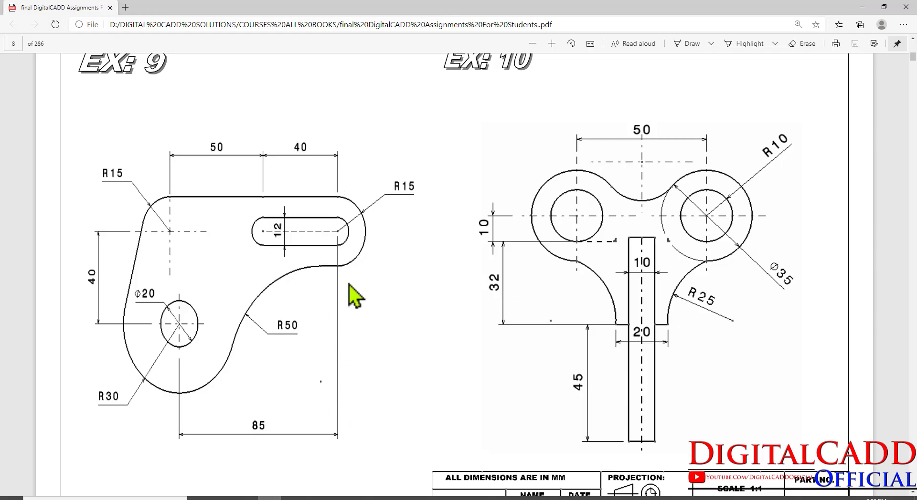
pyautogui.hotkey('alt', 'Tab')
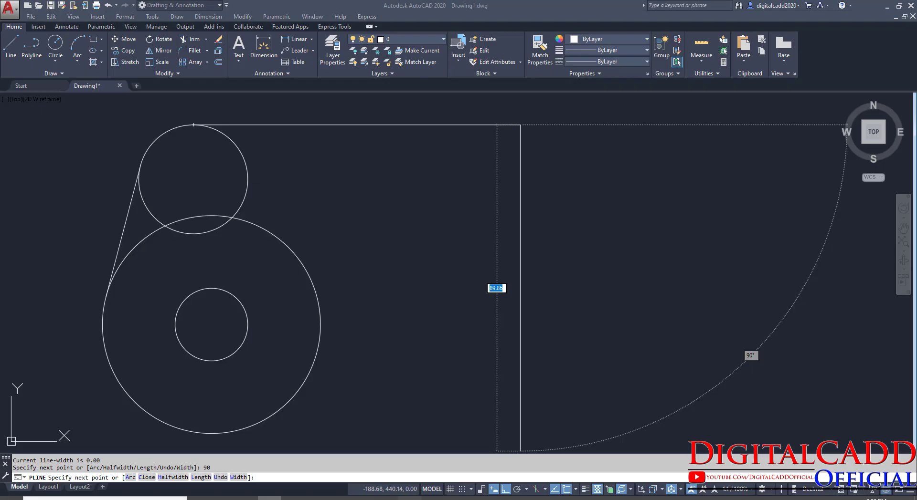
pyautogui.click(131, 478)
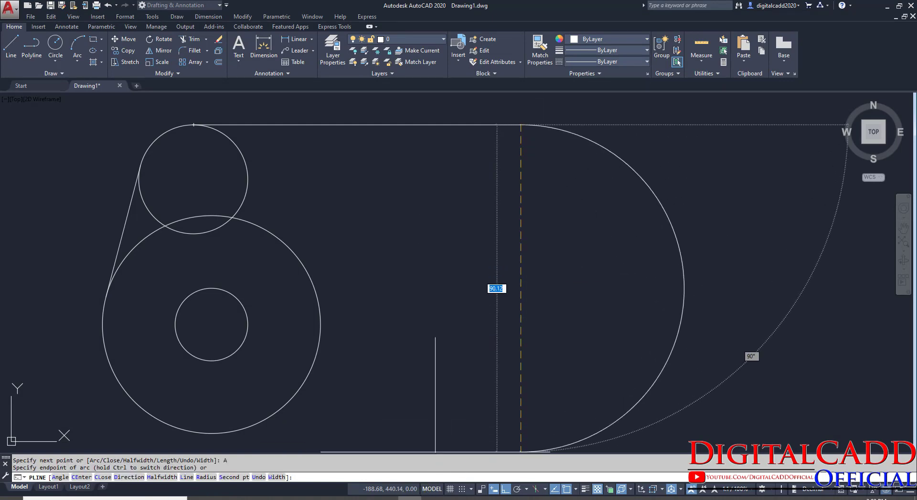
pyautogui.hotkey('alt', 'Tab')
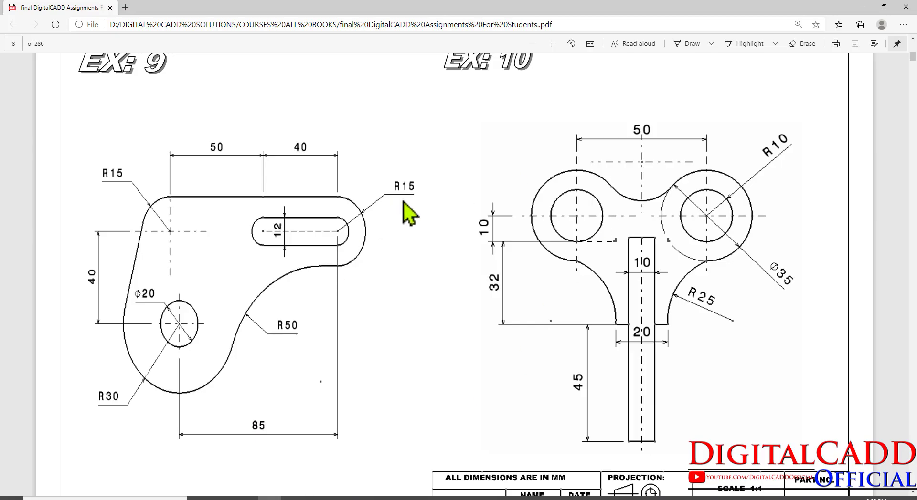
pyautogui.hotkey('alt', 'Tab')
pyautogui.scroll(-2, 525, 293)
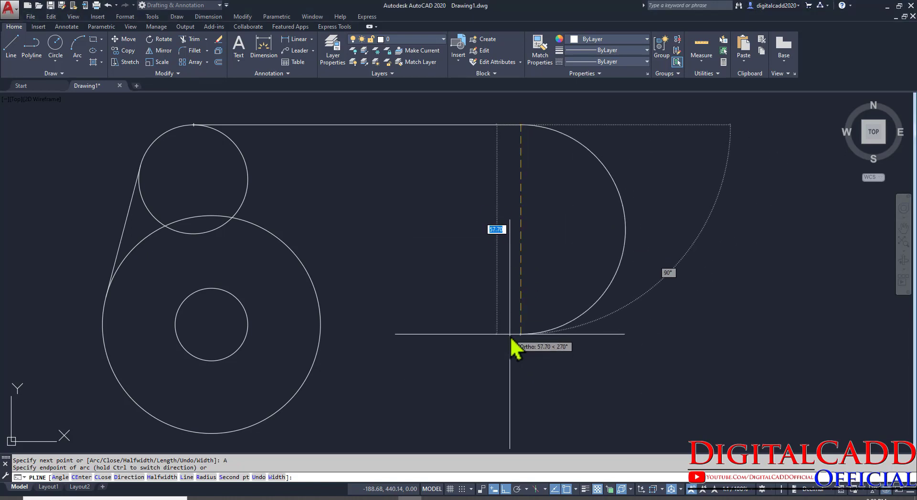
pyautogui.write('30')
pyautogui.press('Return')
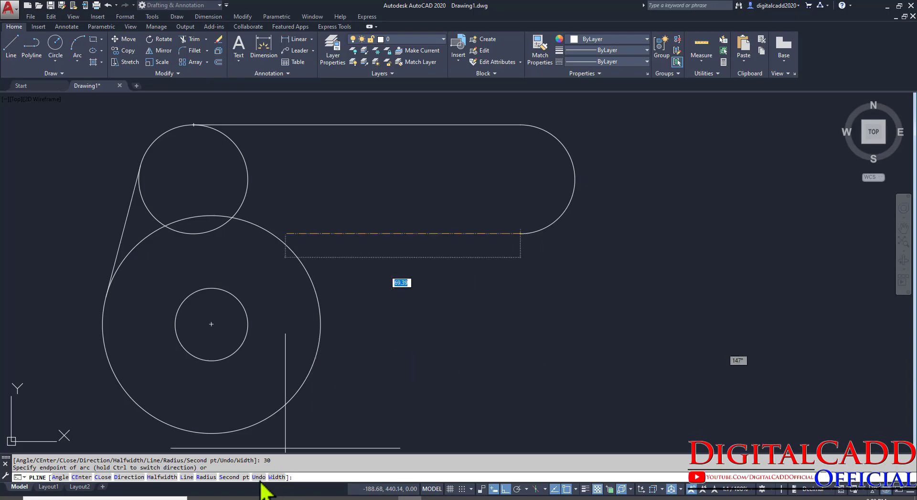
# Step: After checking the EX 9 PDF, add a horizontal polyline segment leftward from the arc's lower end, stopping short of the large circle, and finish the polyline
pyautogui.click(270, 498)
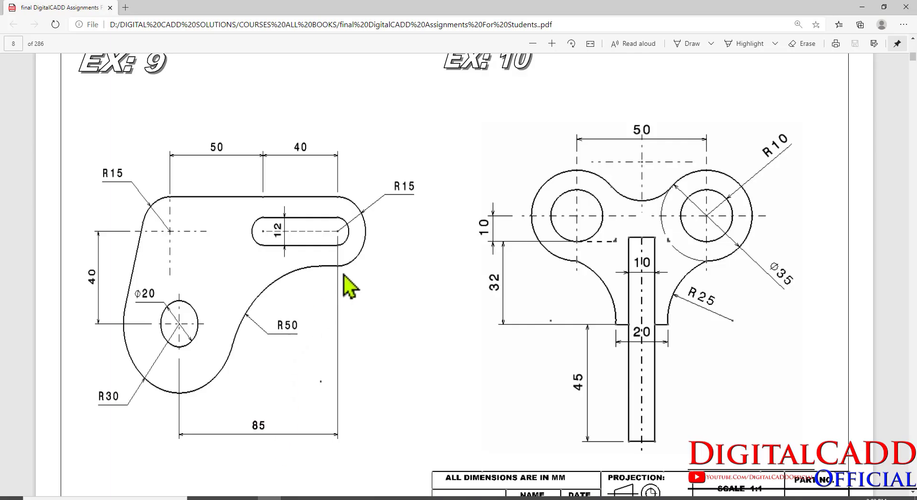
pyautogui.click(410, 498)
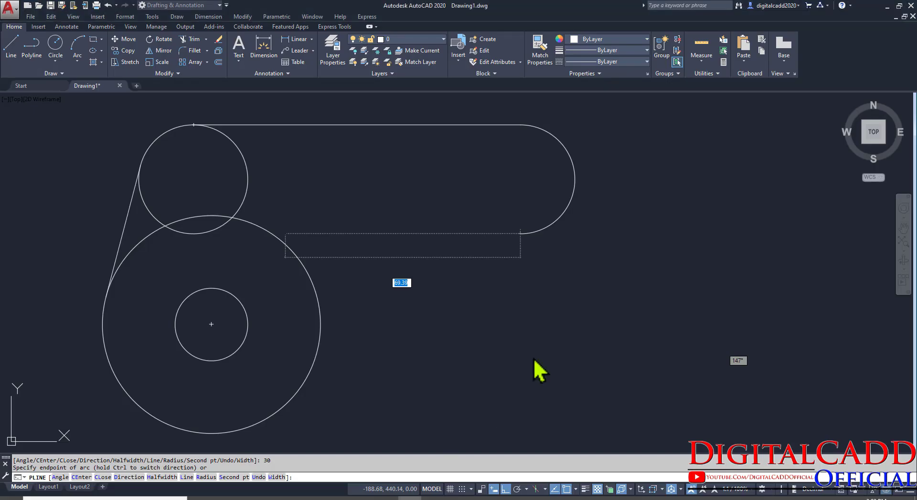
pyautogui.click(187, 477)
pyautogui.click(382, 244)
pyautogui.press('Return')
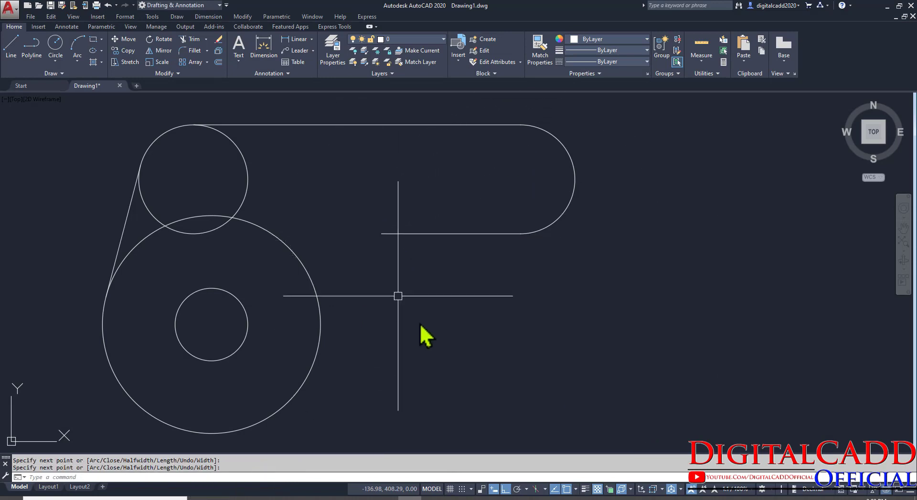
# Step: Draw a 50 mm radius circle tangent to the large circle and the lower horizontal segment, checking the R50 dimension in the EX 9 PDF
pyautogui.moveTo(420, 324); pyautogui.dragTo(402, 299, button='middle')
pyautogui.click(269, 499)
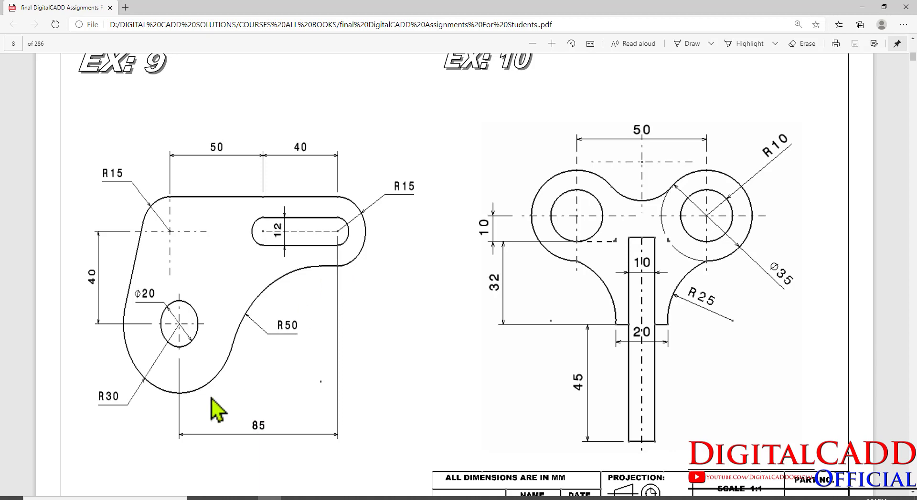
pyautogui.click(410, 498)
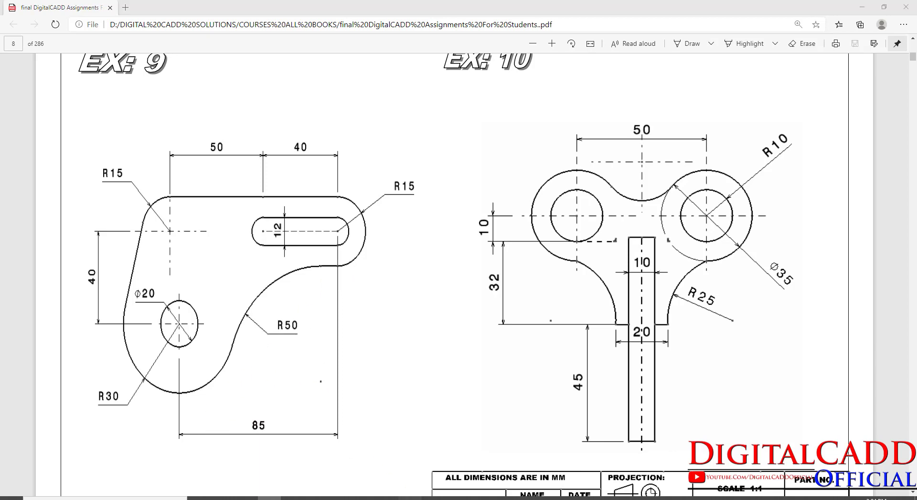
pyautogui.moveTo(430, 273); pyautogui.dragTo(434, 290, button='middle')
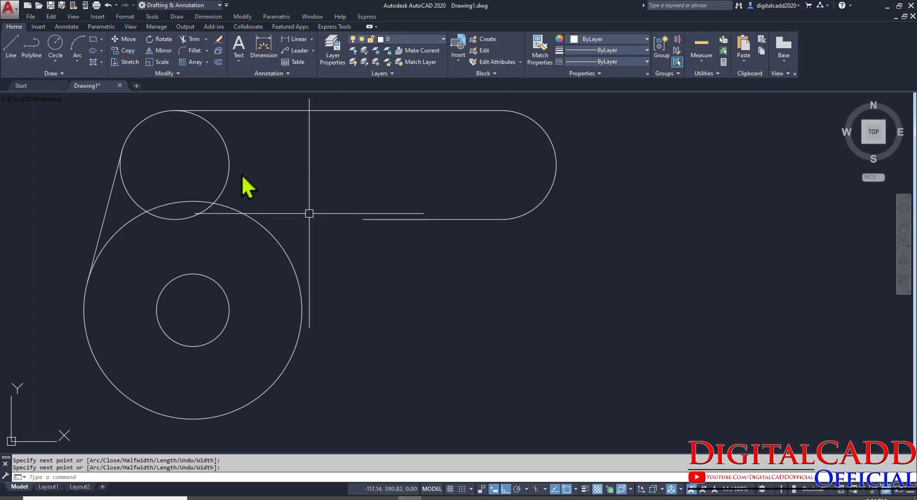
pyautogui.click(55, 61)
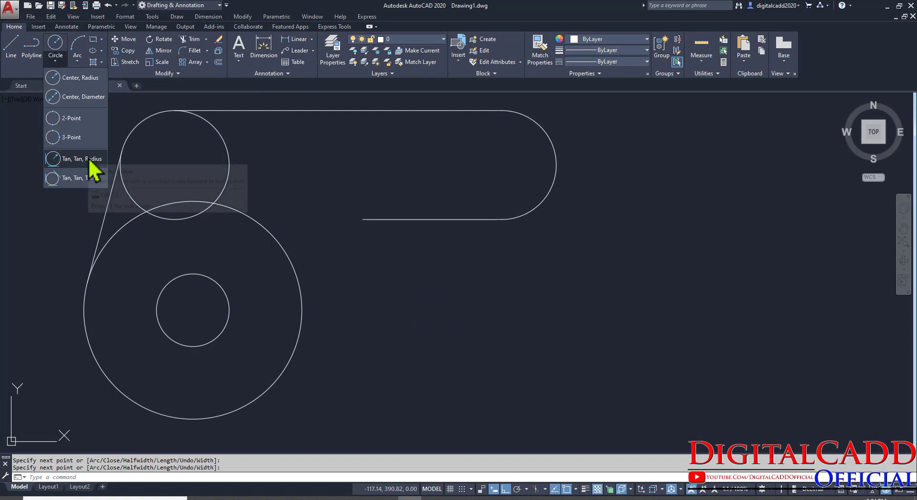
pyautogui.click(88, 158)
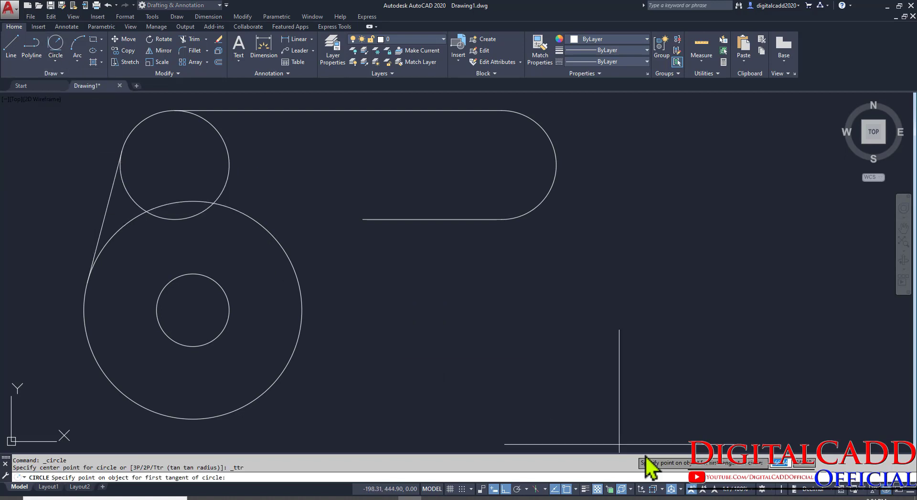
pyautogui.click(296, 348)
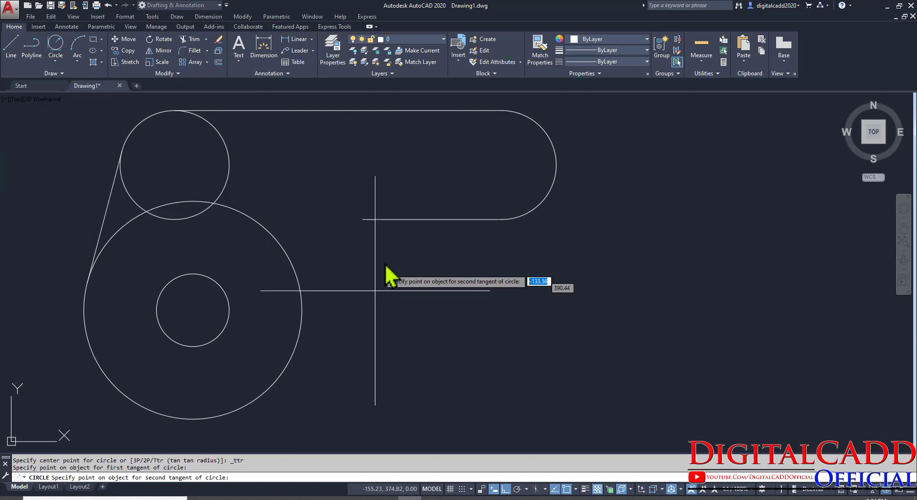
pyautogui.click(422, 224)
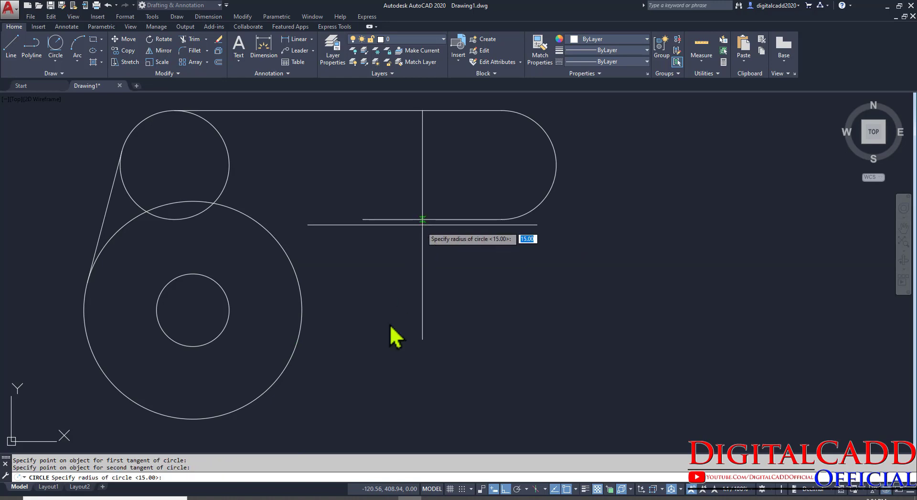
pyautogui.click(269, 498)
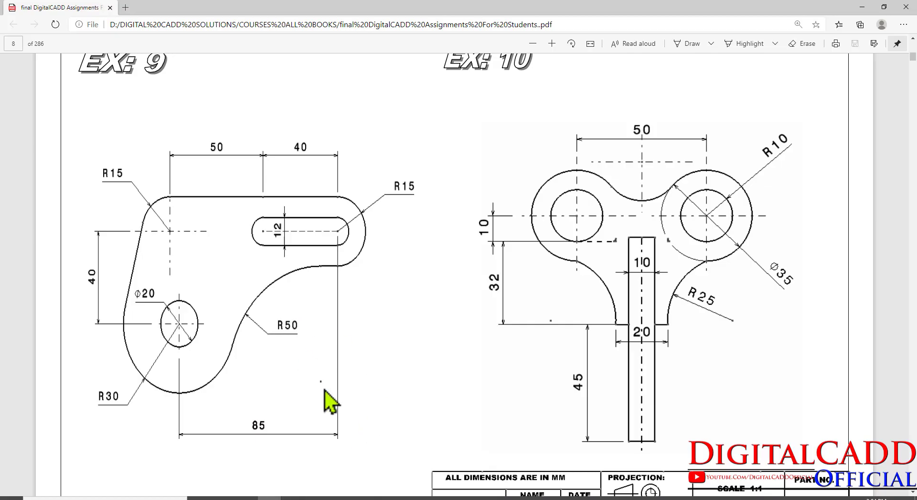
pyautogui.click(409, 498)
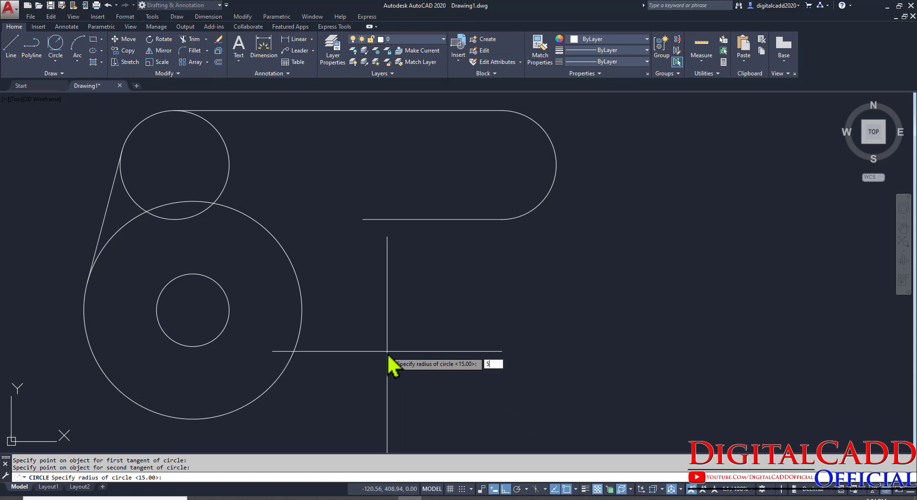
pyautogui.press('Return')
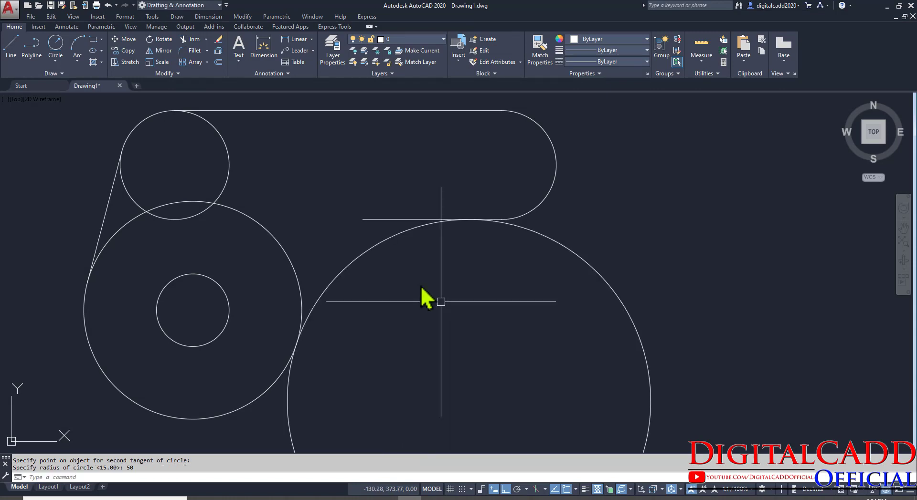
# Step: Trim the 50 mm radius circle, the overhanging lower segment and the inner parts of the two left circles to leave the bracket outline
pyautogui.moveTo(436, 276); pyautogui.dragTo(438, 242, button='middle')
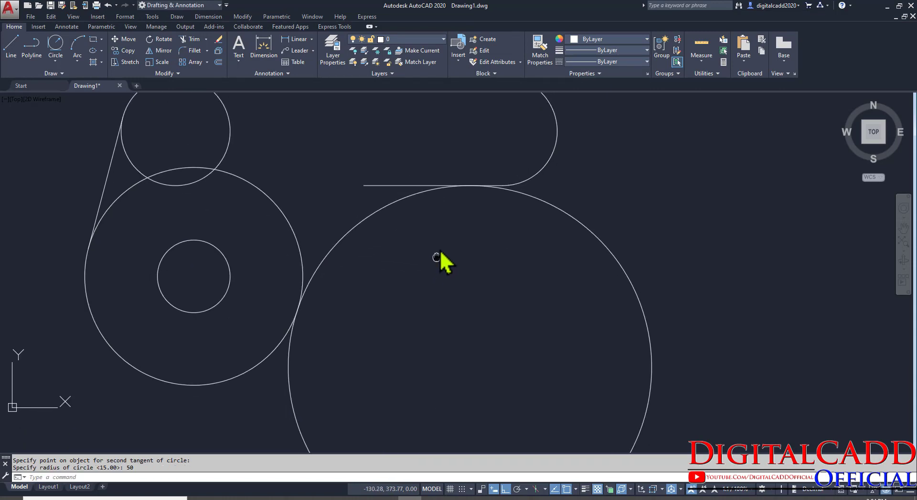
pyautogui.write('tr')
pyautogui.press('Return')
pyautogui.press('Return')
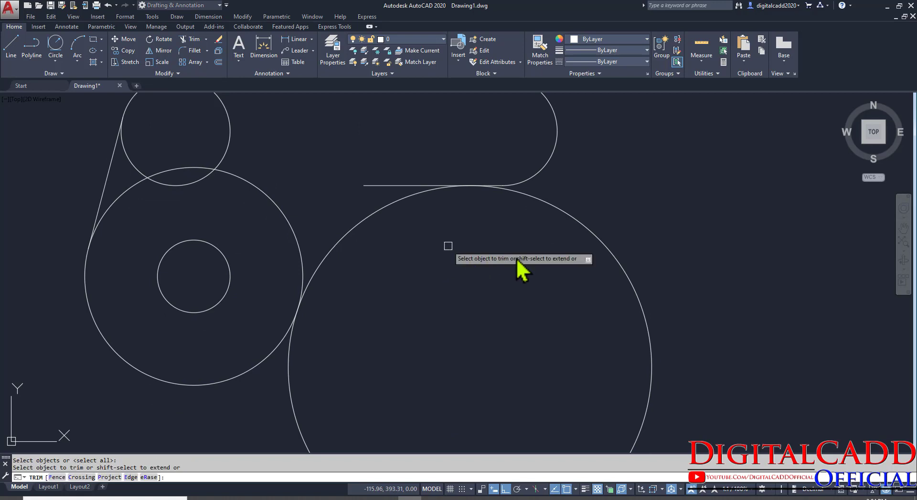
pyautogui.click(575, 218)
pyautogui.click(361, 187)
pyautogui.moveTo(309, 175); pyautogui.dragTo(348, 256, button='middle')
pyautogui.click(305, 188)
pyautogui.click(181, 305)
pyautogui.press('Return')
# Step: Erase the two leftover arcs inside the outline above the 20 mm hole
pyautogui.click(276, 232)
pyautogui.click(210, 304)
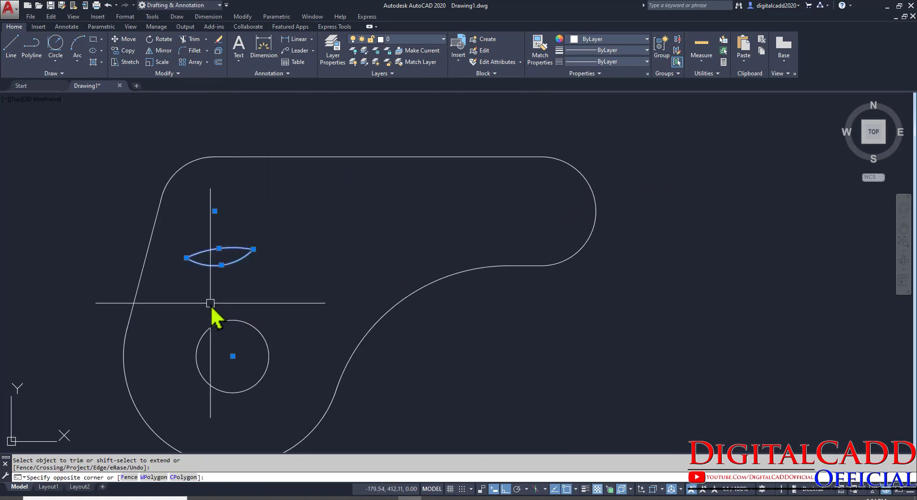
pyautogui.write('e')
pyautogui.press('Return')
pyautogui.moveTo(490, 424)
pyautogui.mouseDown(button='middle')
pyautogui.moveTo(497, 389)
pyautogui.moveTo(454, 379)
pyautogui.mouseUp(button='middle')
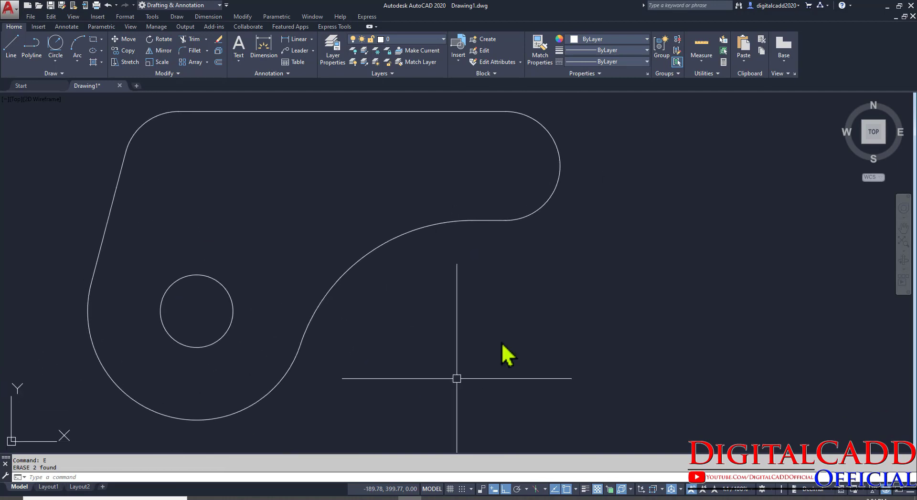
# Step: After checking the slot in the EX 9 PDF, start a polyline 6 mm above the centre of the bracket's right end arc
pyautogui.moveTo(354, 384); pyautogui.dragTo(325, 421, button='middle')
pyautogui.moveTo(372, 444); pyautogui.dragTo(393, 436, button='middle')
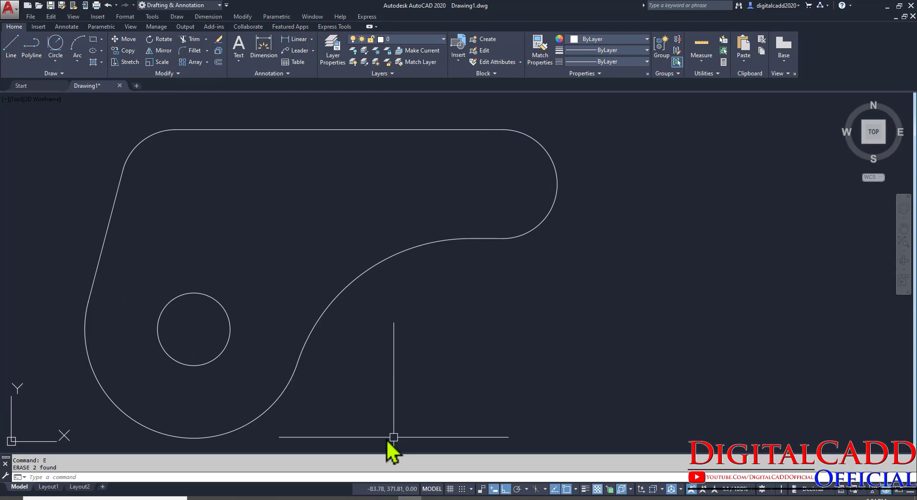
pyautogui.click(293, 498)
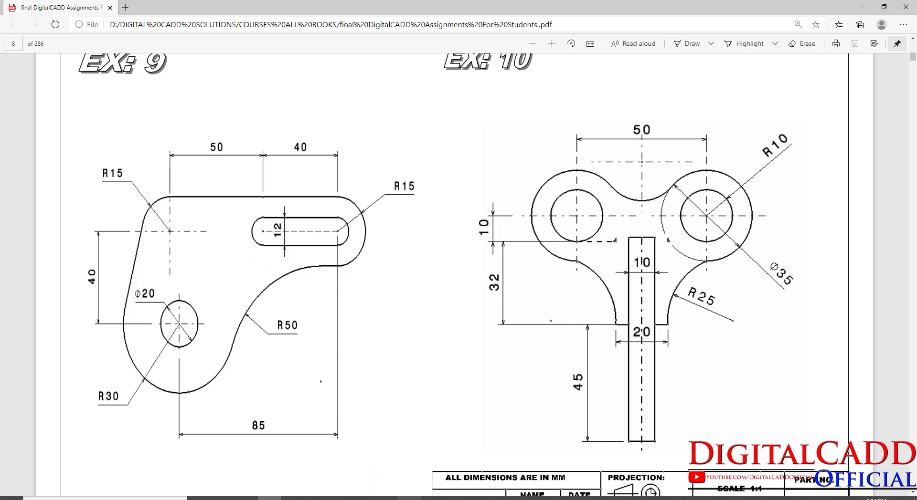
pyautogui.click(410, 499)
pyautogui.moveTo(491, 244); pyautogui.dragTo(413, 341, button='middle')
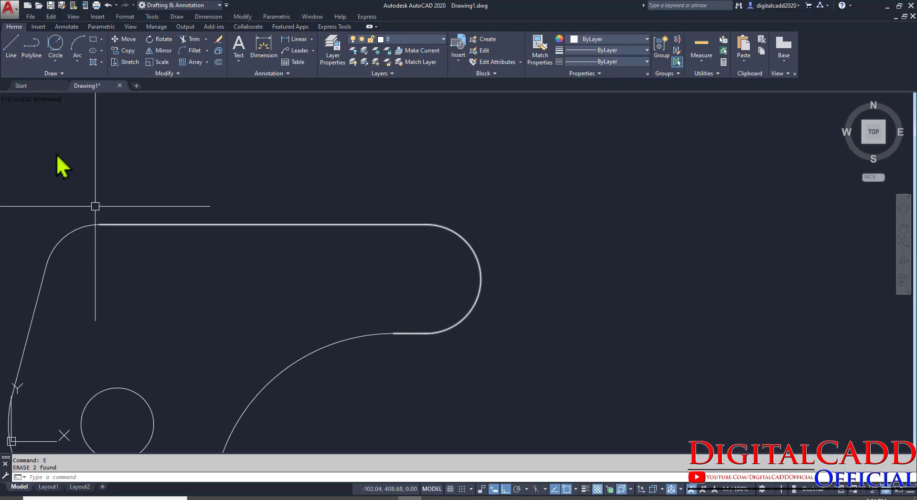
pyautogui.click(34, 65)
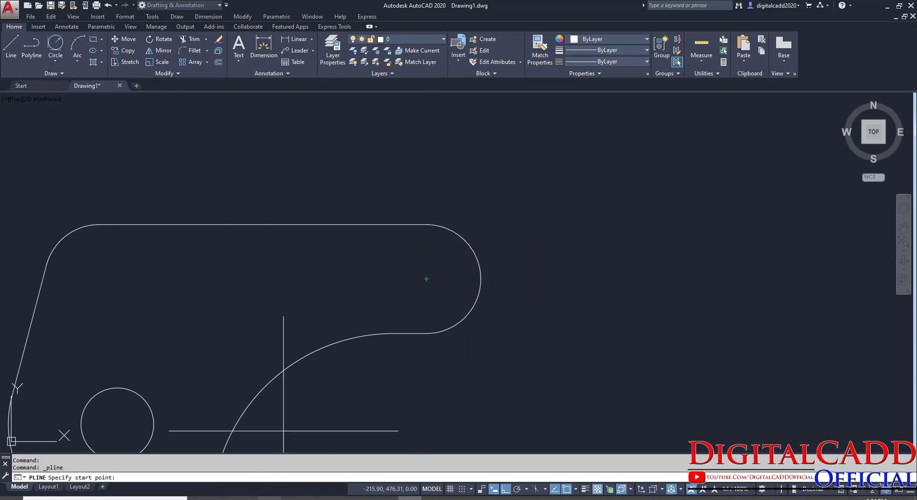
pyautogui.hotkey('alt', 'Tab')
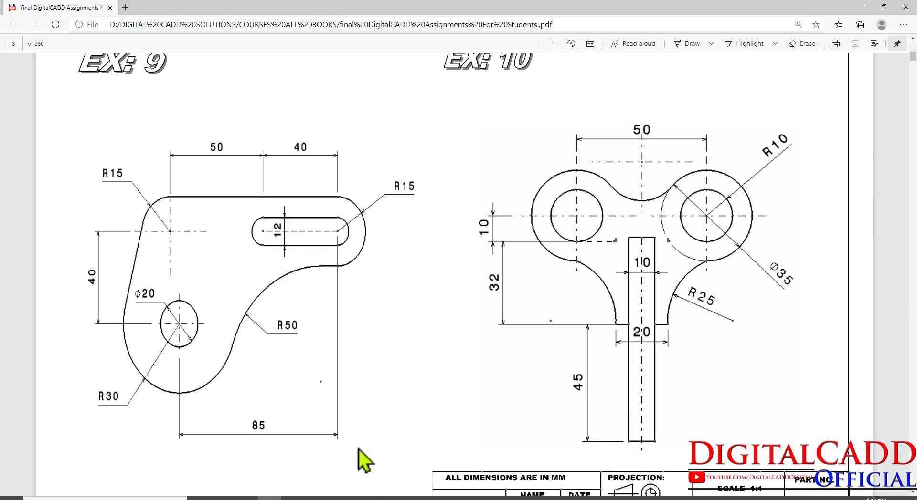
pyautogui.hotkey('alt', 'Tab')
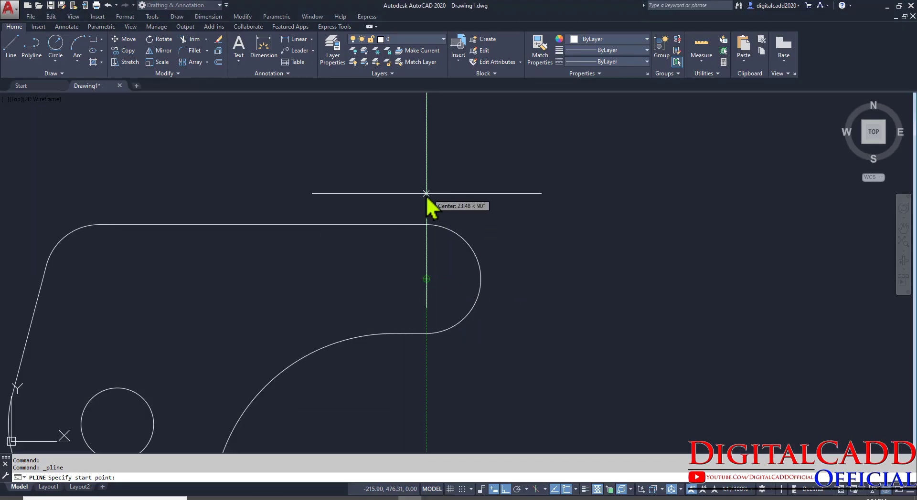
pyautogui.write('6')
pyautogui.press('Return')
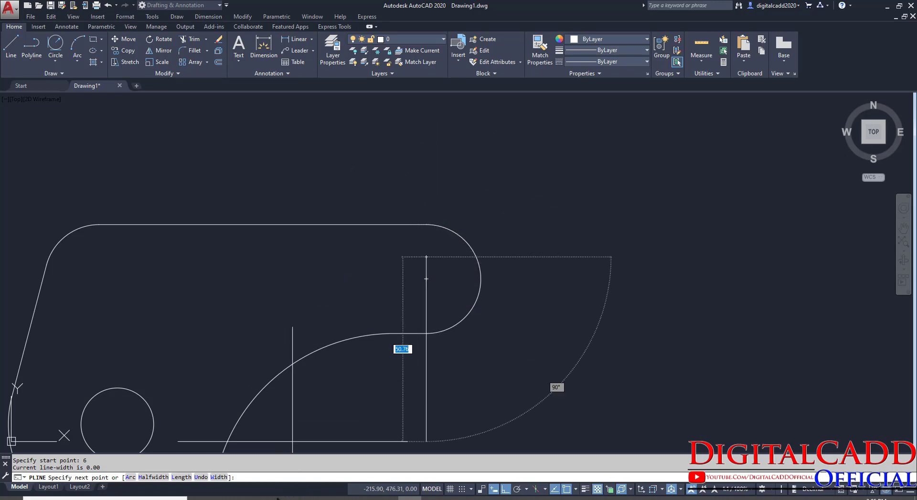
# Step: Add a 40 mm horizontal segment leftward as the slot's upper edge, checking its length in the EX 9 PDF
pyautogui.click(278, 498)
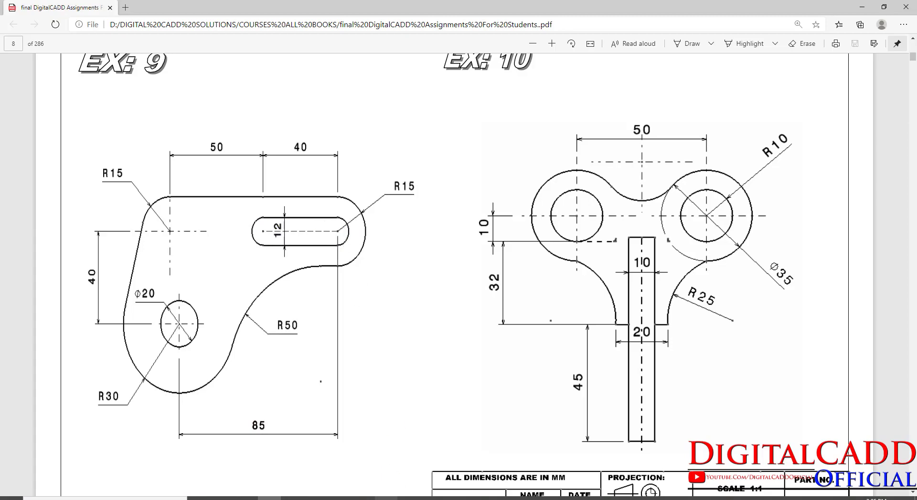
pyautogui.click(409, 499)
pyautogui.write('40')
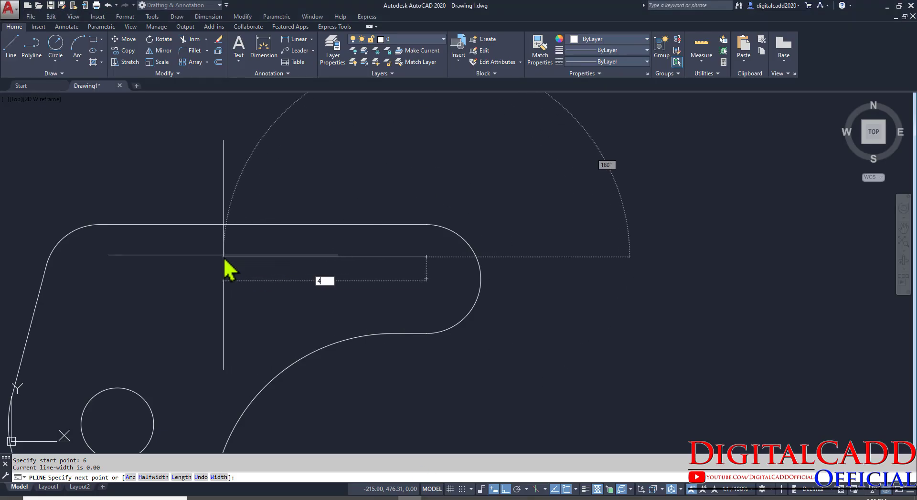
pyautogui.press('Return')
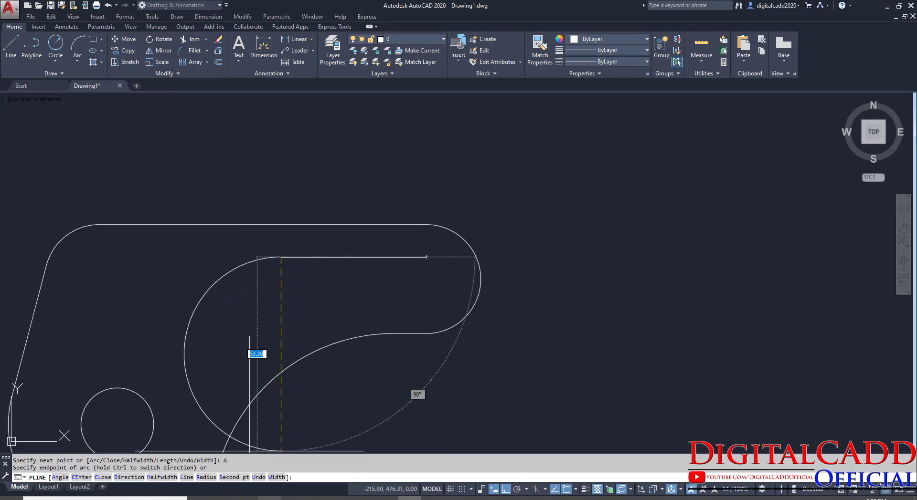
# Step: Continue the slot polyline with a semicircular arc ending 12 mm straight down, checking the slot width in the EX 9 PDF
pyautogui.hotkey('alt', 'Tab')
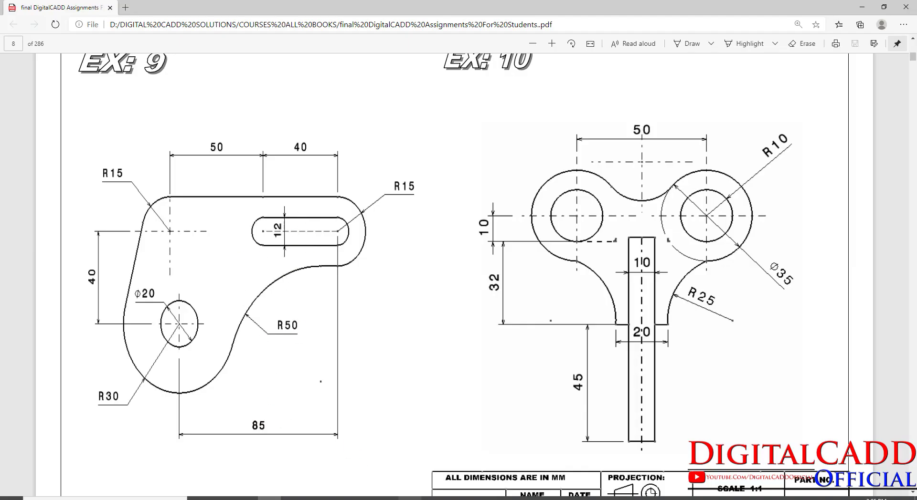
pyautogui.hotkey('alt', 'Tab')
pyautogui.write('A')
pyautogui.press('Return')
pyautogui.write('12')
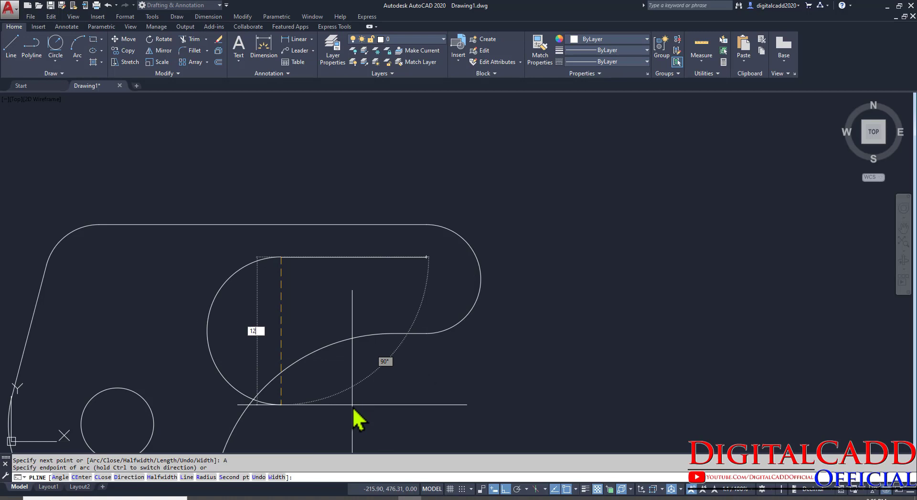
pyautogui.press('Return')
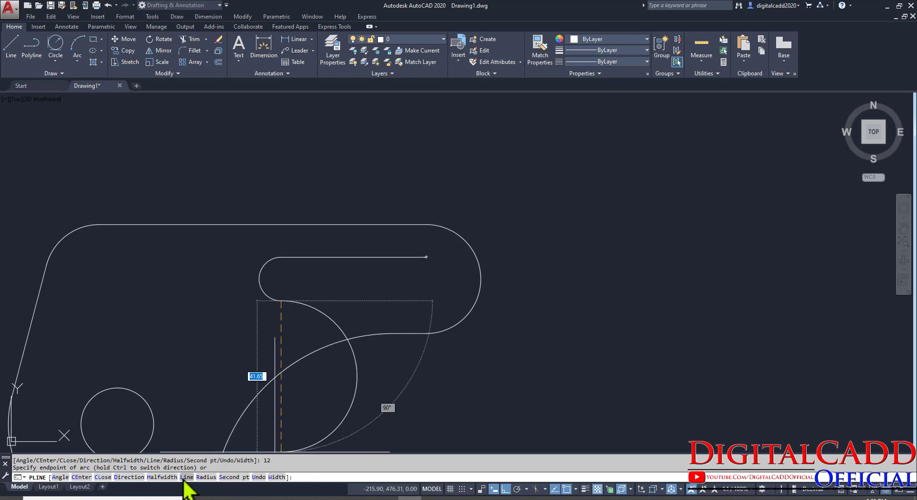
# Step: Add the slot's lower horizontal segment ending directly below the start point, and close the polyline with an arc
pyautogui.write('L')
pyautogui.press('Return')
pyautogui.scroll(5, 454, 286)
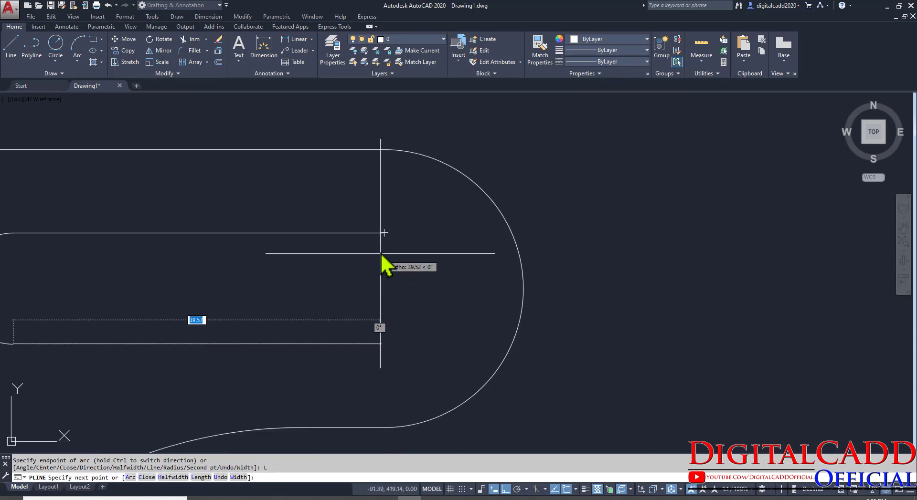
pyautogui.click(385, 347)
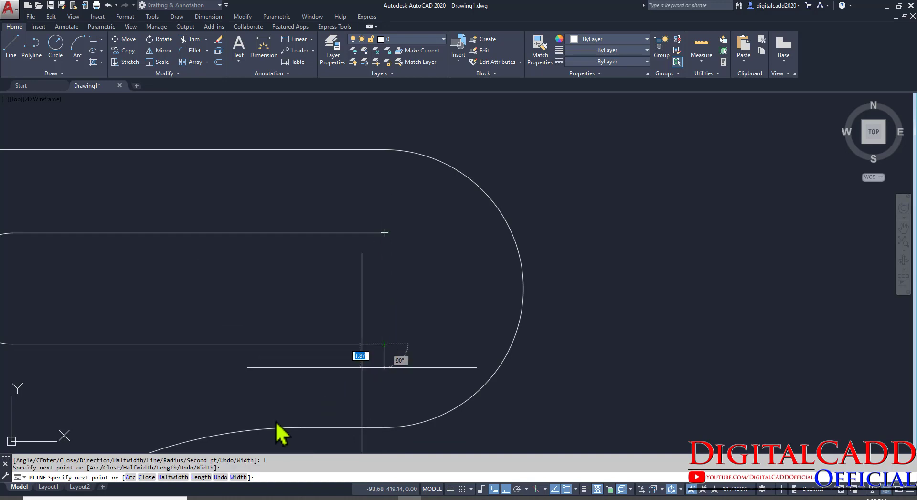
pyautogui.click(129, 478)
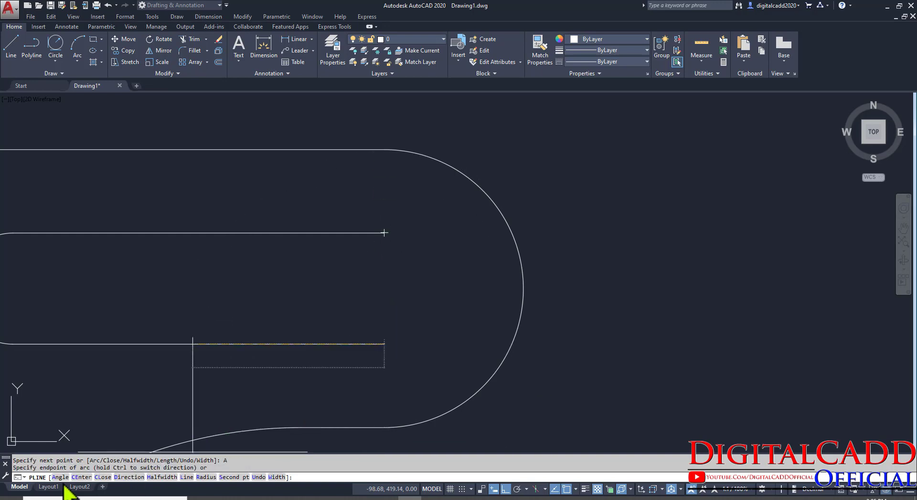
pyautogui.click(101, 478)
pyautogui.scroll(-5, 530, 377)
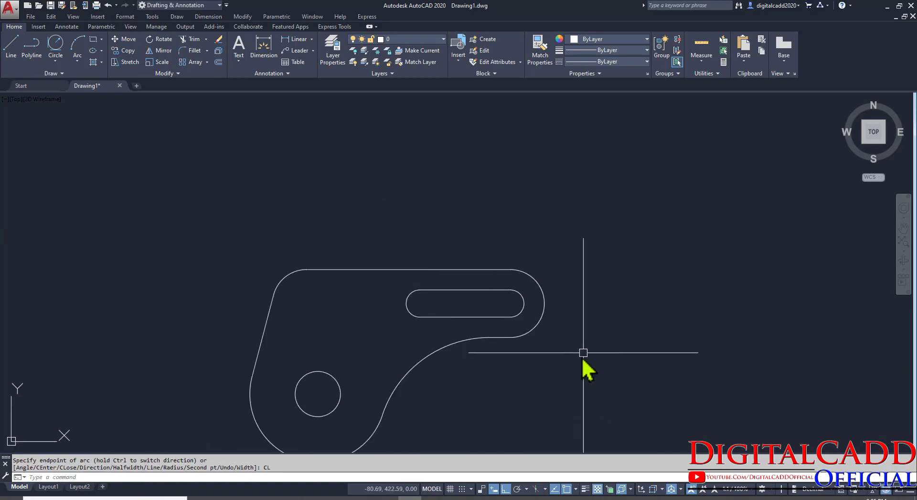
pyautogui.moveTo(583, 354); pyautogui.dragTo(505, 302, button='middle')
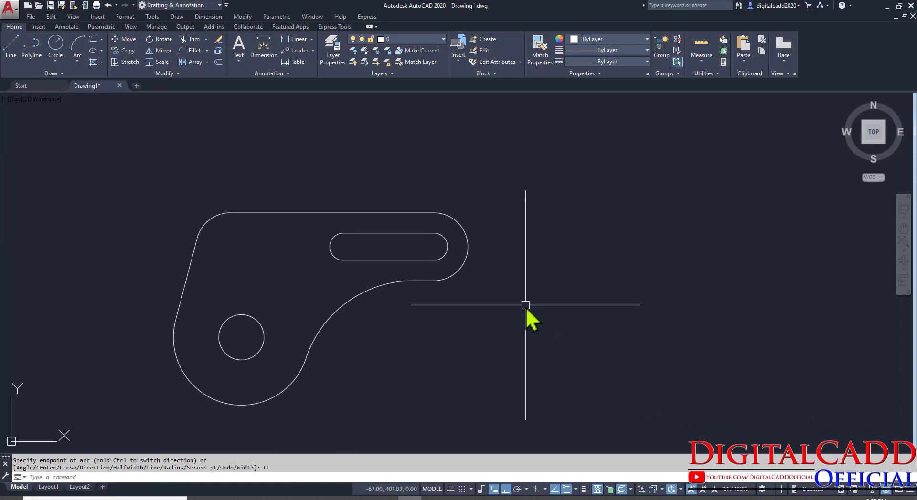
# Step: Save the drawing as Drawing1 LECTURE 05 in Documents and switch to the assignments PDF to view the exercises
pyautogui.hotkey('ctrl', 's')
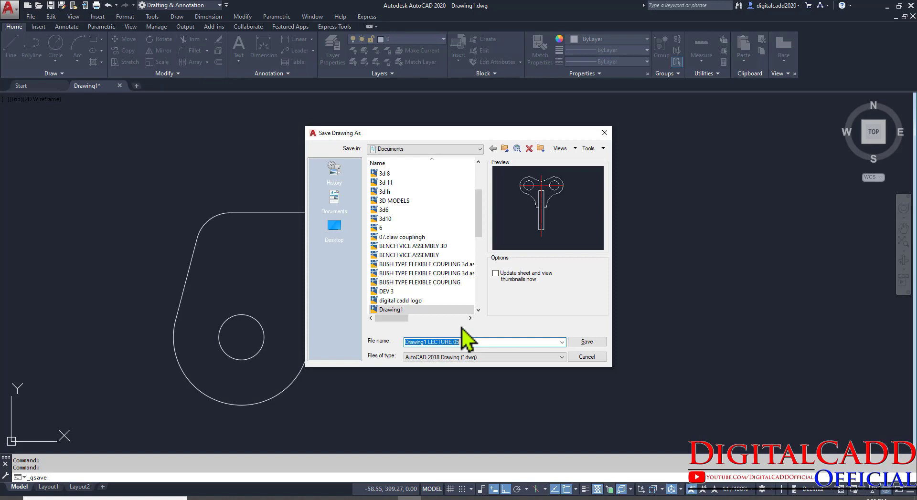
pyautogui.press('Return')
pyautogui.moveTo(454, 327)
pyautogui.mouseDown(button='middle')
pyautogui.moveTo(477, 312)
pyautogui.moveTo(443, 298)
pyautogui.mouseUp(button='middle')
pyautogui.moveTo(161, 359); pyautogui.dragTo(189, 350, button='middle')
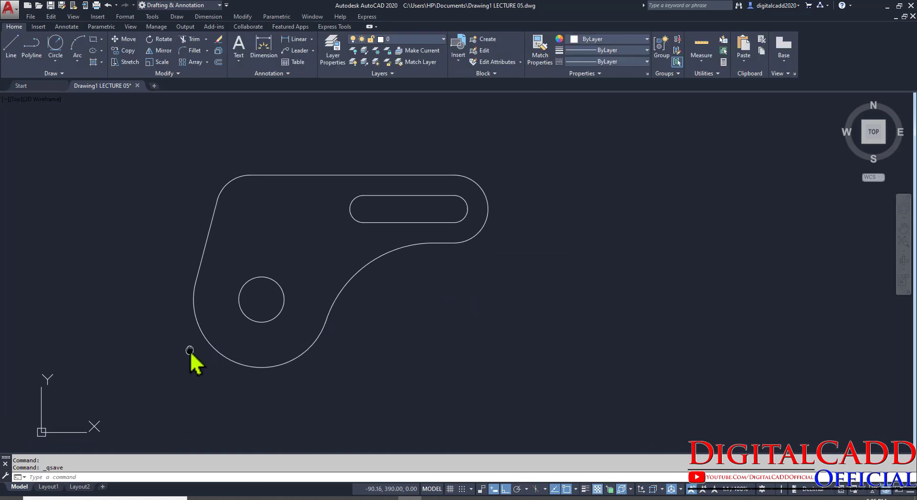
pyautogui.click(265, 496)
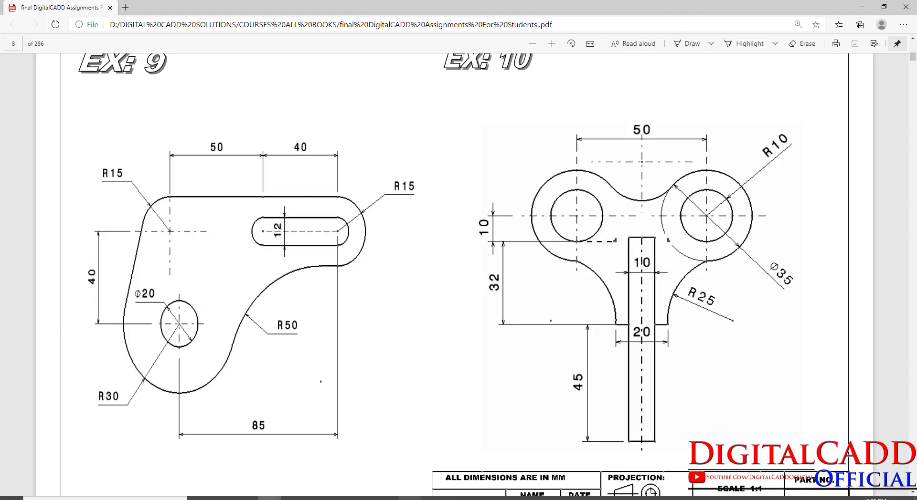
# Step: Switch from the assignments PDF back to the bracket drawing in AutoCAD
pyautogui.click(409, 497)
pyautogui.moveTo(409, 319); pyautogui.dragTo(415, 336, button='middle')
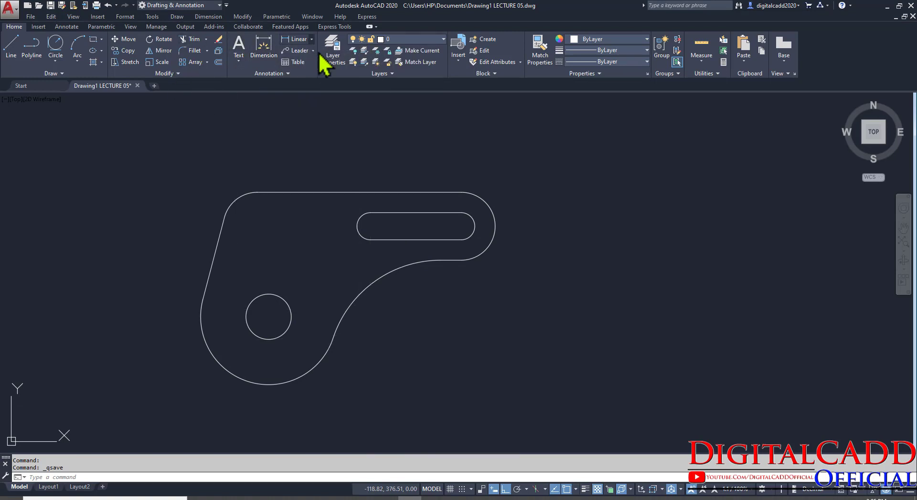
pyautogui.click(311, 39)
pyautogui.click(301, 54)
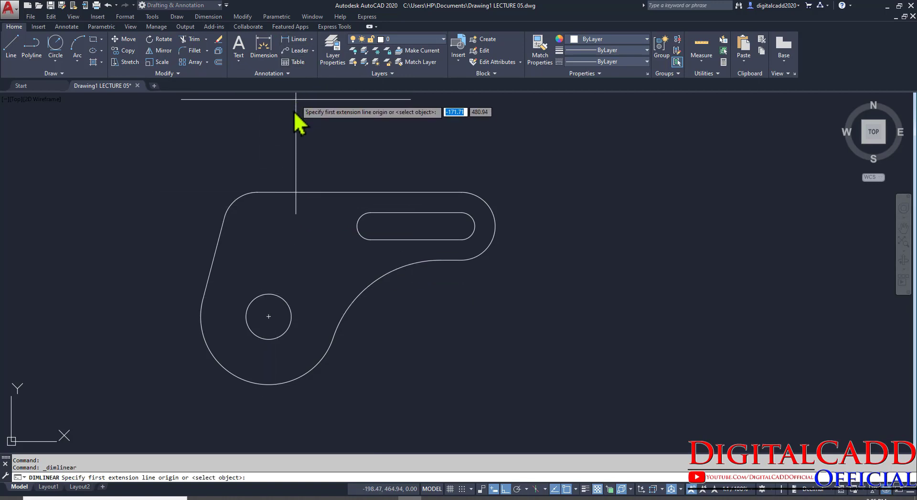
pyautogui.press('Escape')
pyautogui.click(311, 39)
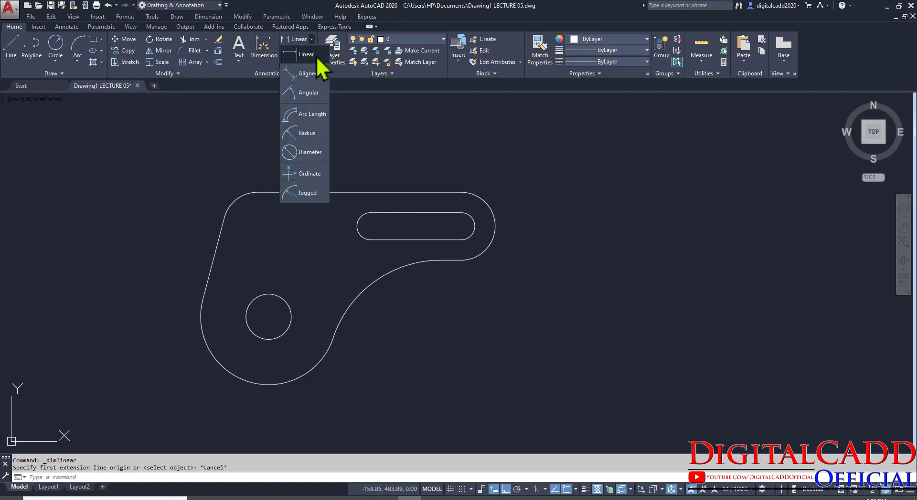
pyautogui.press('Escape')
# Step: Add a radius dimension to the large lower arc around the hole, placed outside the profile at its lower left
pyautogui.click(269, 62)
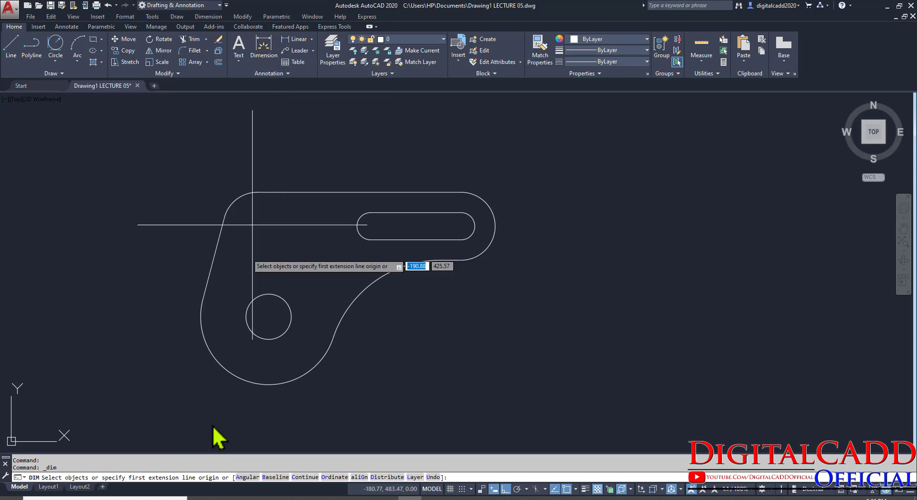
pyautogui.click(235, 380)
pyautogui.press('Escape')
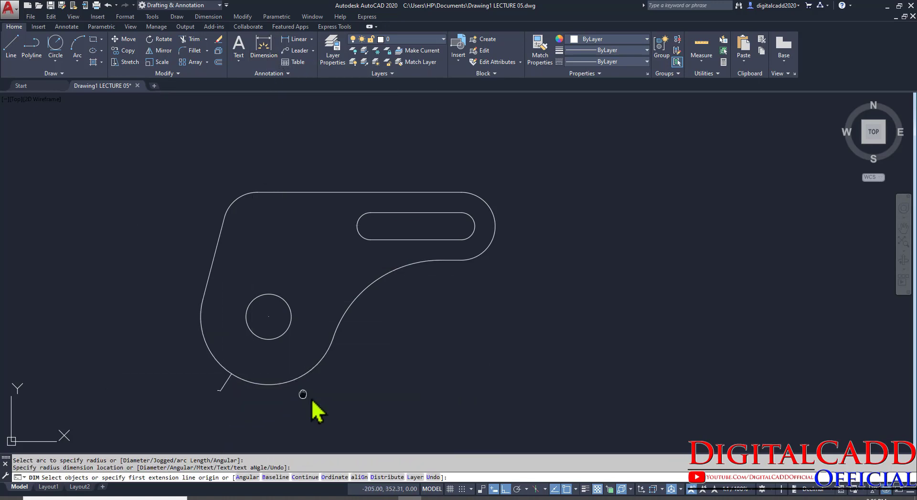
pyautogui.moveTo(303, 394); pyautogui.dragTo(358, 403, button='middle')
# Step: Open the Standard dimension style for modification and set its text height to 3
pyautogui.write('d')
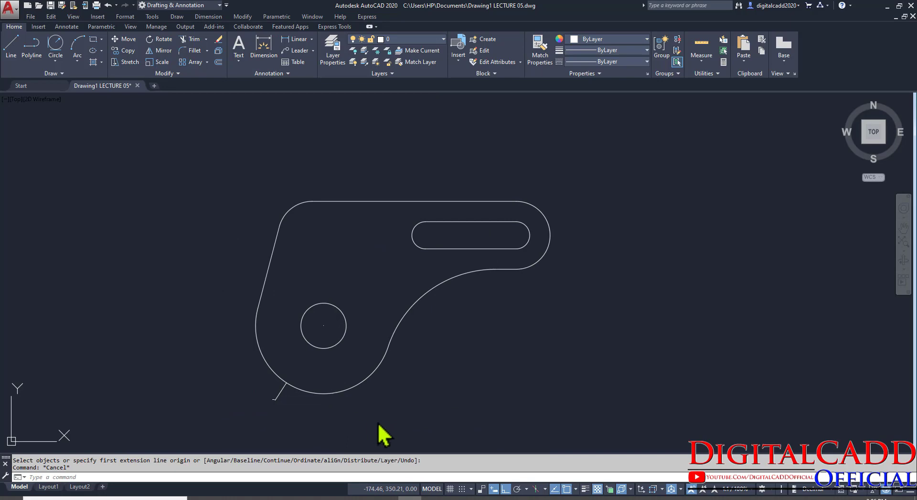
pyautogui.press('Return')
pyautogui.click(558, 232)
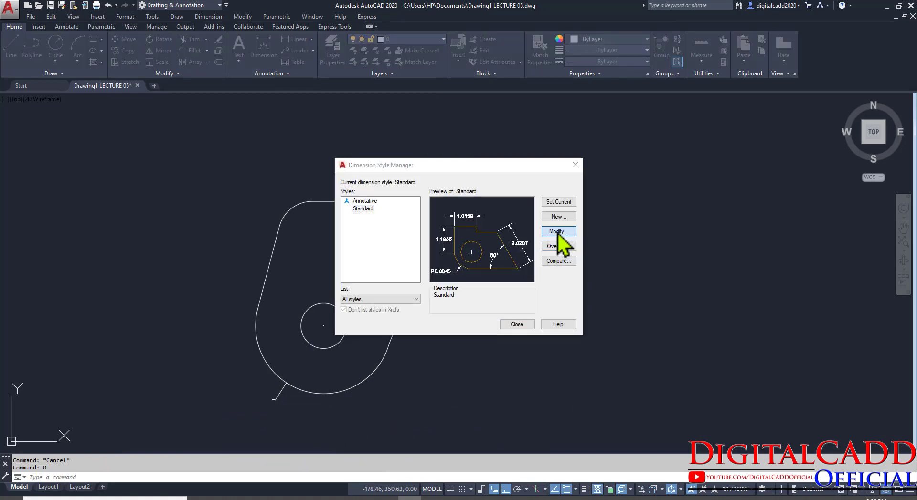
pyautogui.click(405, 147)
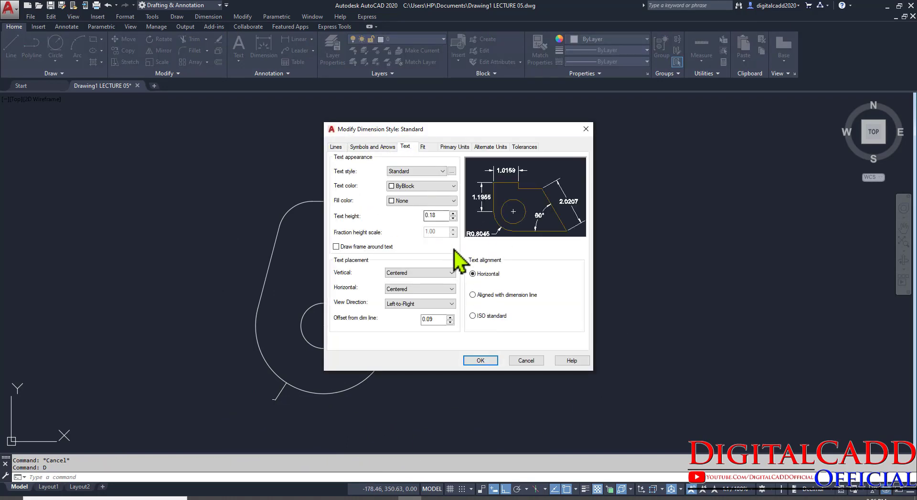
pyautogui.doubleClick(435, 215)
pyautogui.write('3')
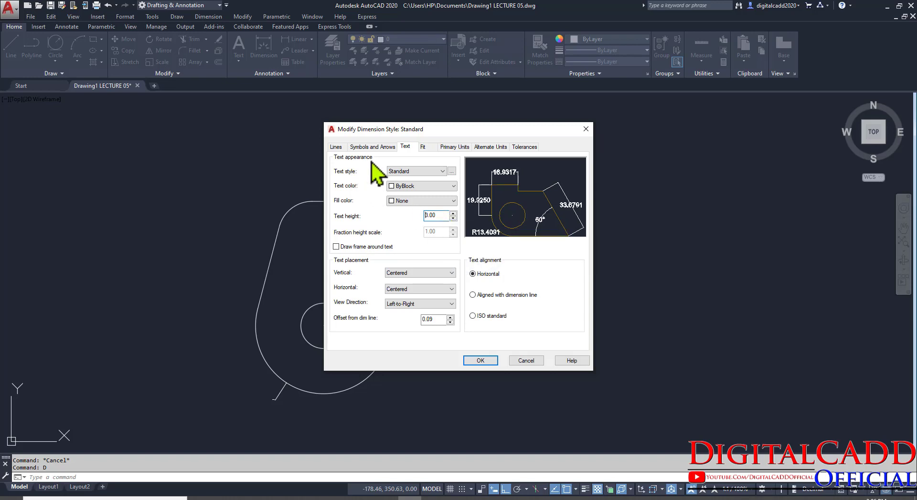
# Step: Set the dimension text to ISO standard alignment and Above vertical placement, with an offset of 1.00 from the dimension line
pyautogui.click(472, 316)
pyautogui.click(426, 273)
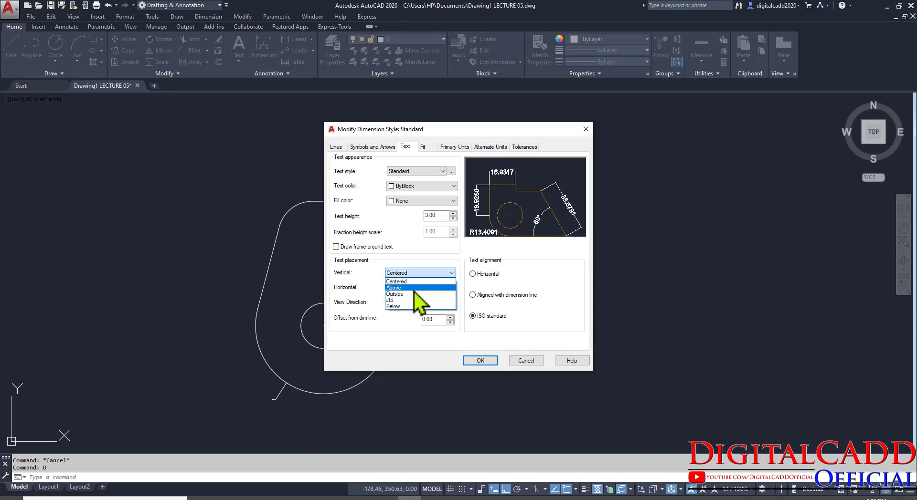
pyautogui.click(414, 288)
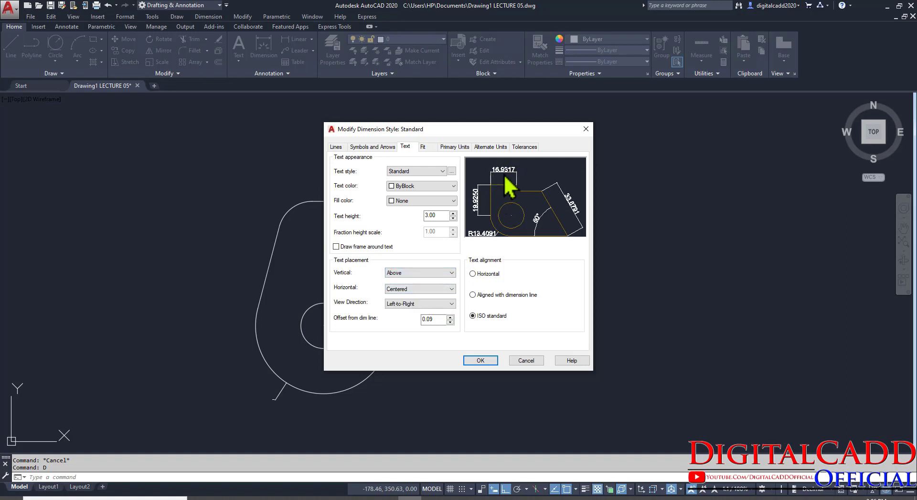
pyautogui.doubleClick(438, 321)
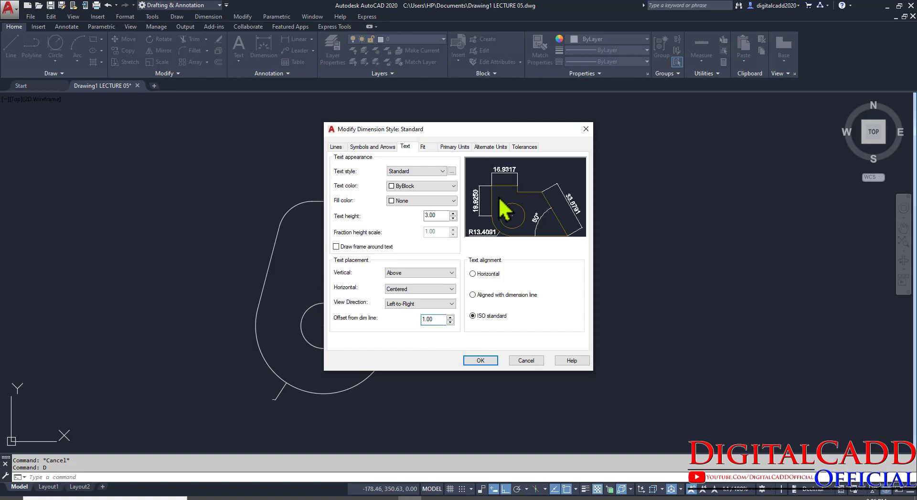
# Step: Set the dimension arrow size to 3, and the extension lines to extend 1.25 beyond dimension lines with a 1.50 offset from origin
pyautogui.click(382, 146)
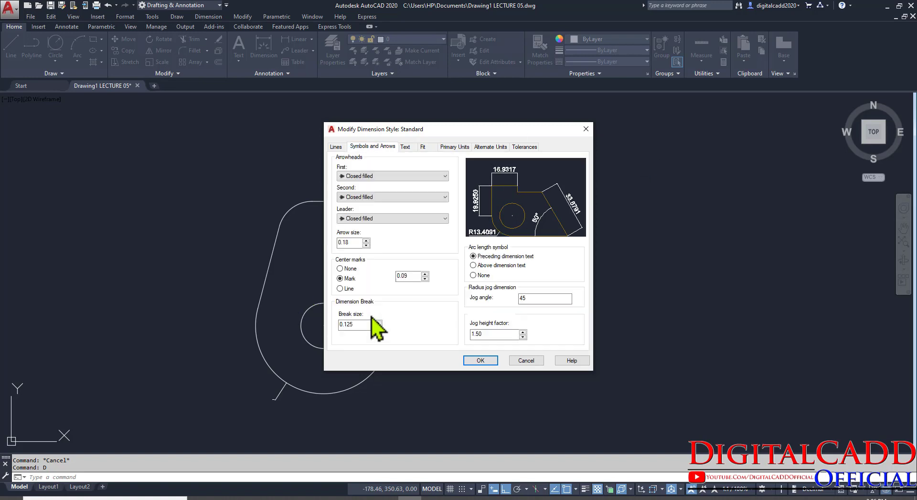
pyautogui.doubleClick(356, 243)
pyautogui.write('3')
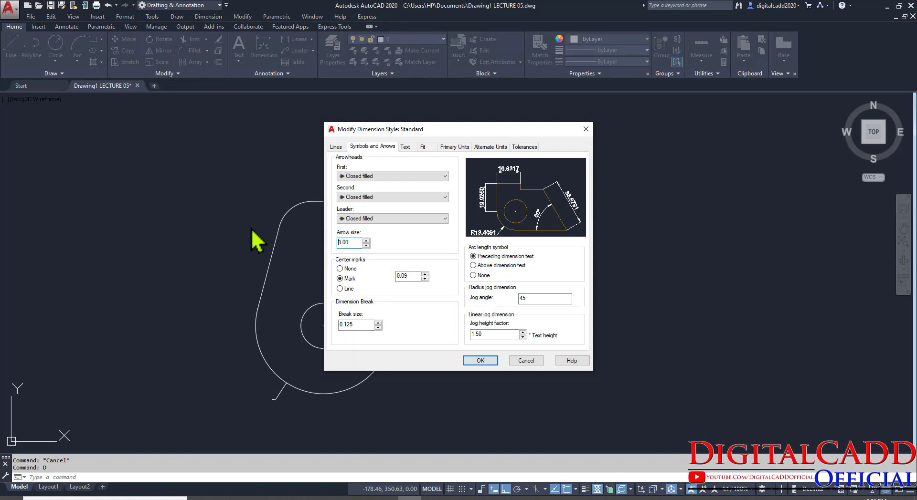
pyautogui.click(337, 147)
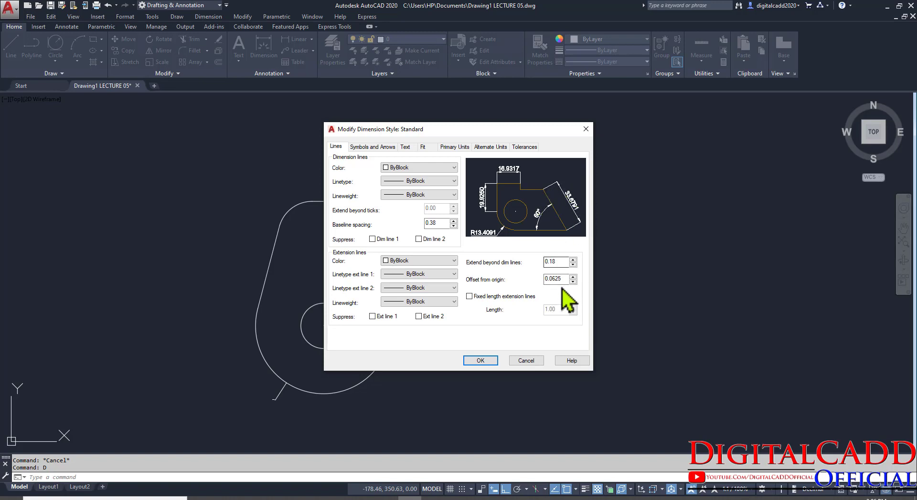
pyautogui.moveTo(566, 280); pyautogui.dragTo(486, 272)
pyautogui.moveTo(565, 262); pyautogui.dragTo(491, 270)
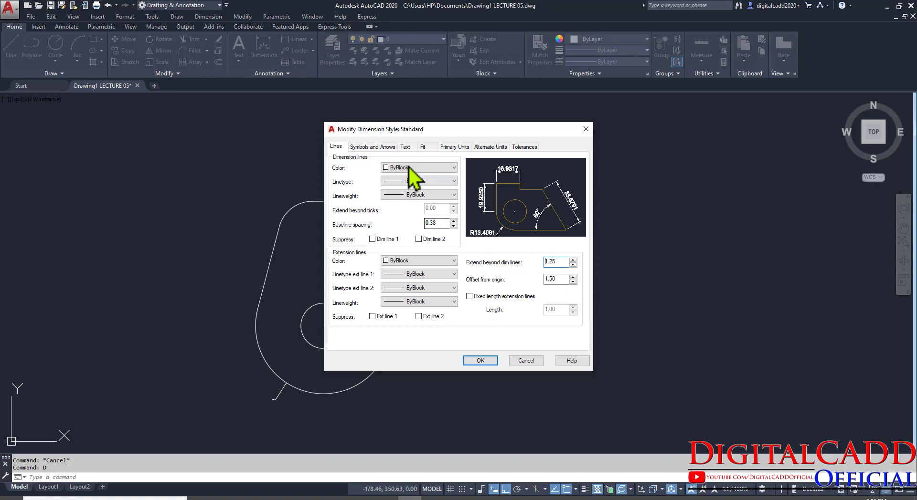
# Step: Enable drawing the dimension line between extension lines and apply the changes to the Standard dimension style
pyautogui.click(424, 147)
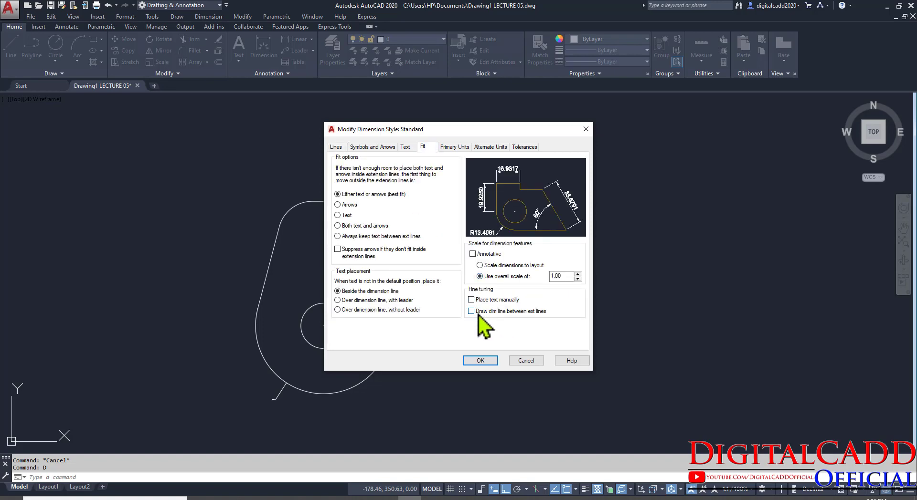
pyautogui.click(477, 313)
pyautogui.click(481, 361)
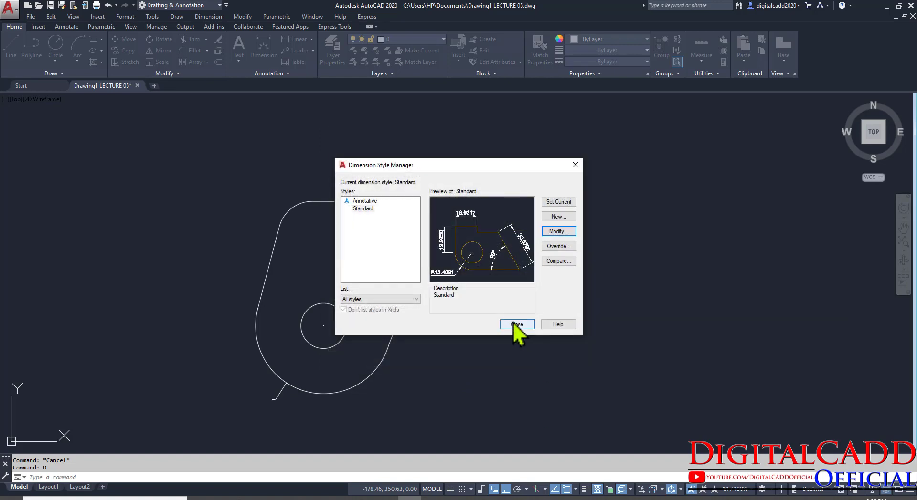
pyautogui.click(516, 325)
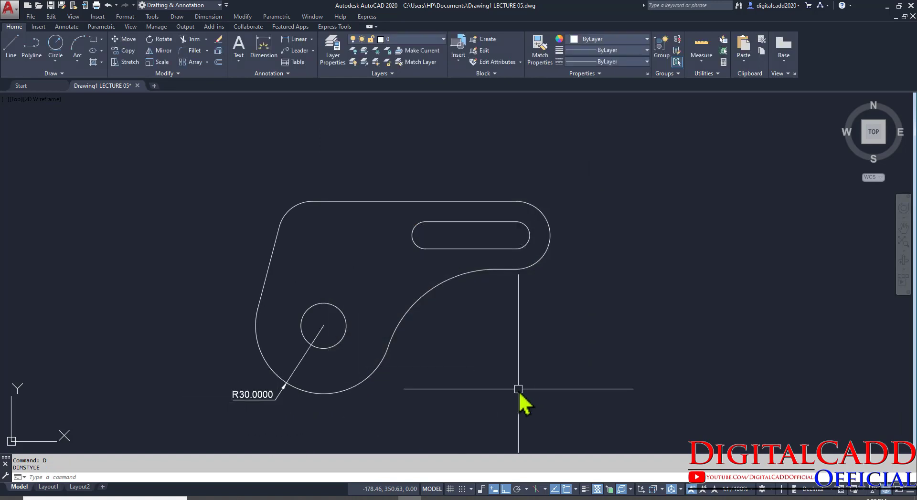
# Step: Modify the Standard dimension style's linear precision to 0 decimal places and apply the change
pyautogui.press('Return')
pyautogui.click(562, 242)
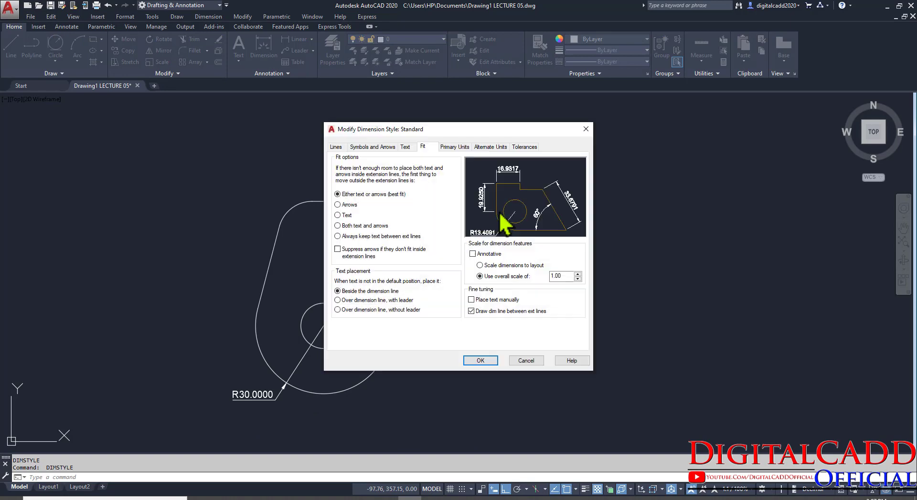
pyautogui.click(460, 147)
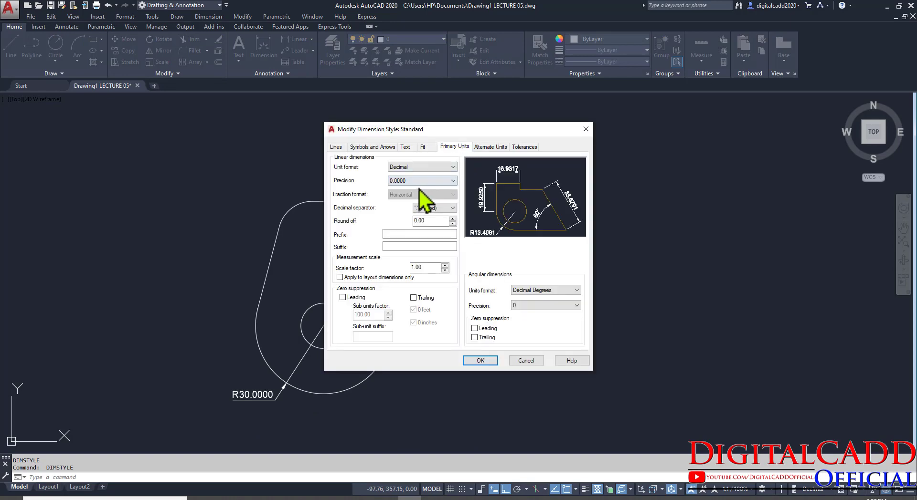
pyautogui.click(422, 181)
pyautogui.click(398, 189)
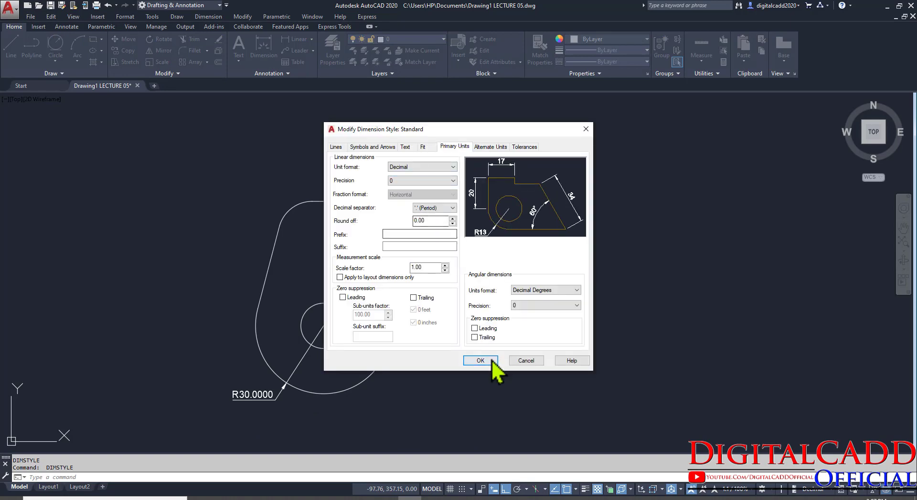
pyautogui.click(490, 360)
pyautogui.click(511, 326)
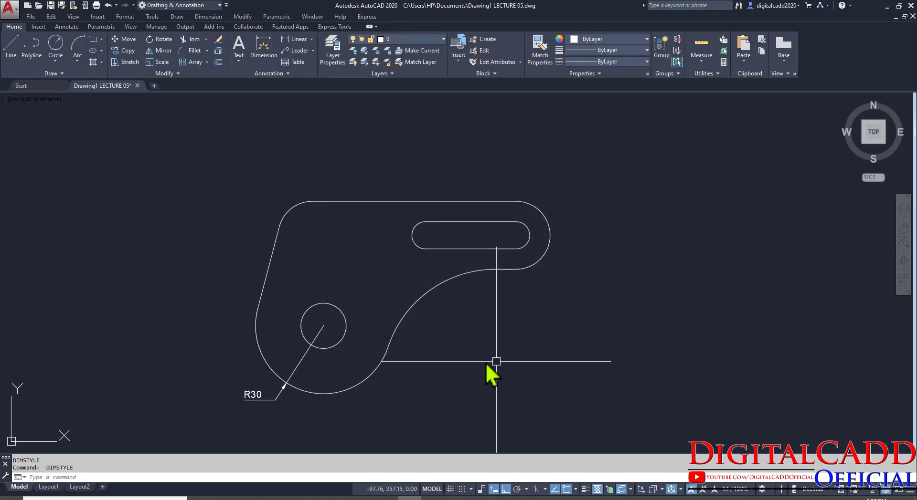
# Step: Add a diameter dimension to the hole, placed outside the profile just above the lower arc's radius dimension
pyautogui.scroll(-1, 408, 391)
pyautogui.scroll(1, 340, 398)
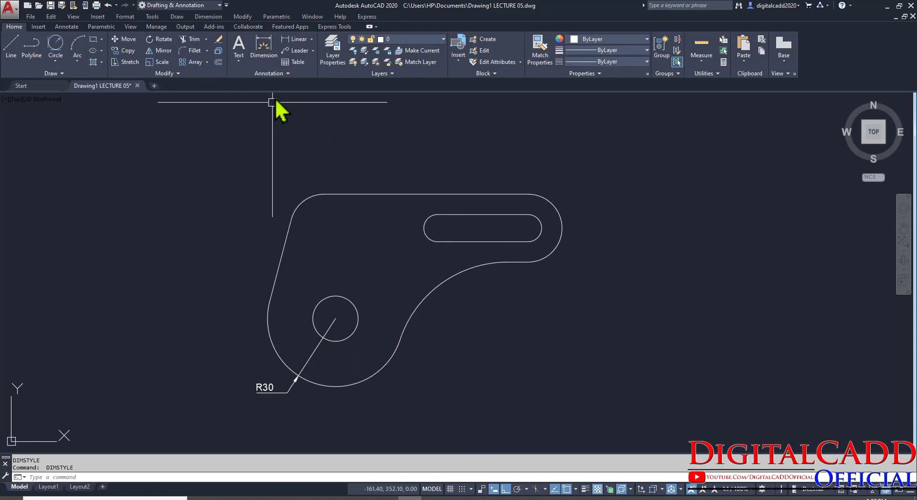
pyautogui.click(311, 39)
pyautogui.click(309, 152)
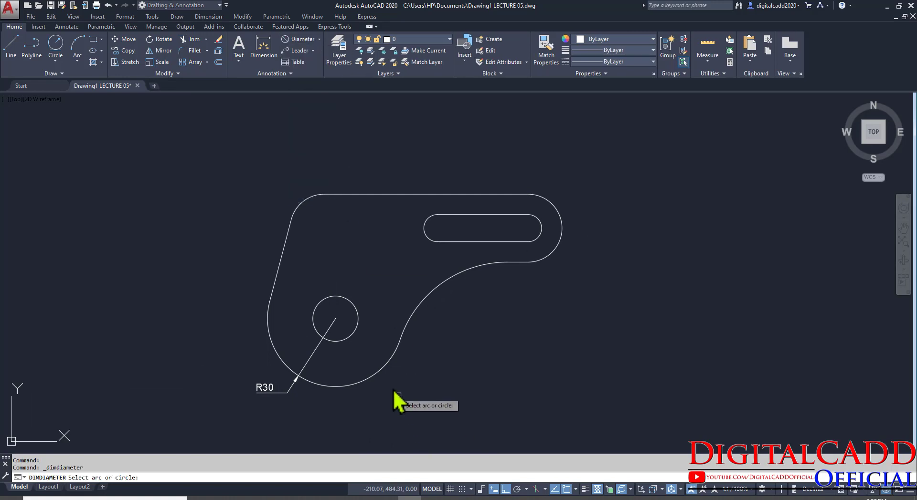
pyautogui.click(348, 338)
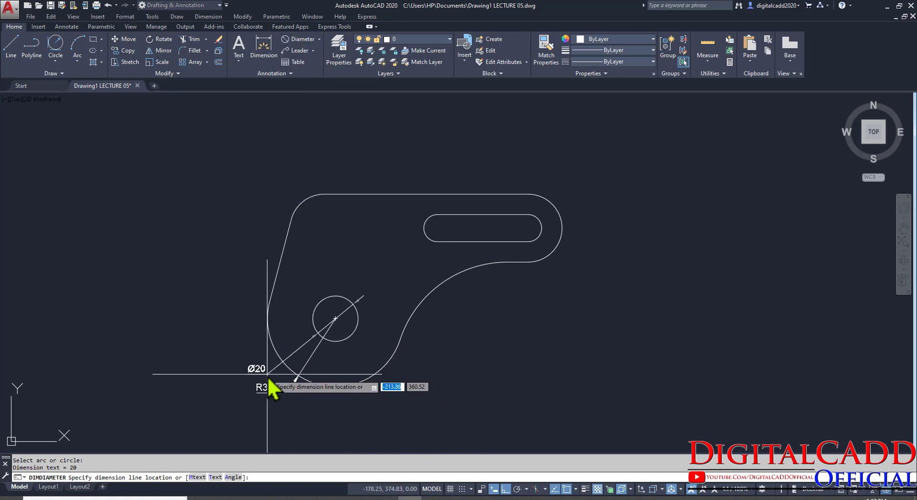
pyautogui.moveTo(310, 380); pyautogui.dragTo(295, 406, button='middle')
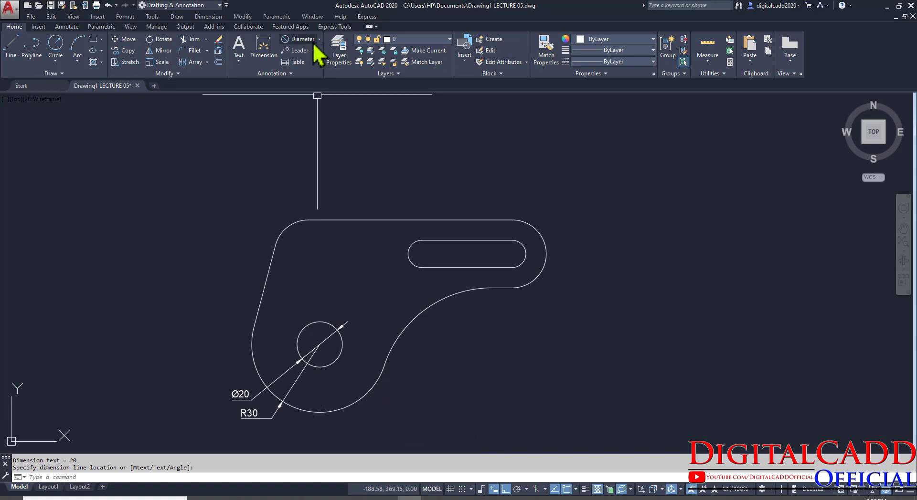
# Step: Add a radius dimension to the upper-left corner arc, placed just outside the profile
pyautogui.click(319, 39)
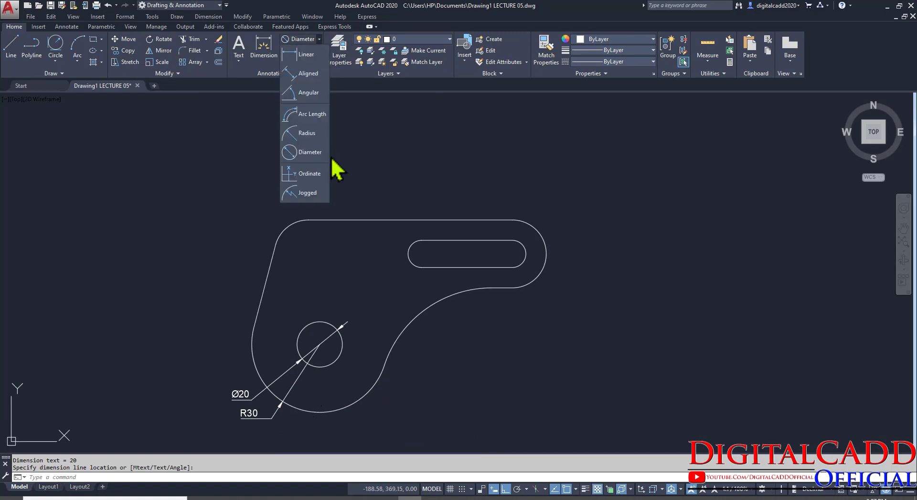
pyautogui.click(309, 139)
pyautogui.click(286, 229)
pyautogui.click(286, 230)
# Step: Add radius dimensions to the concave arc on the bracket's lower edge and to the rounded right end
pyautogui.press('Return')
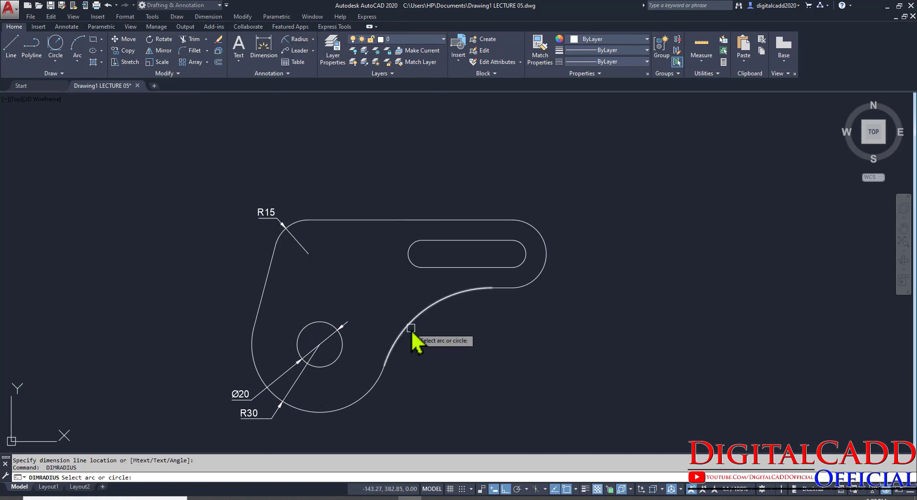
pyautogui.click(410, 328)
pyautogui.click(405, 317)
pyautogui.press('Return')
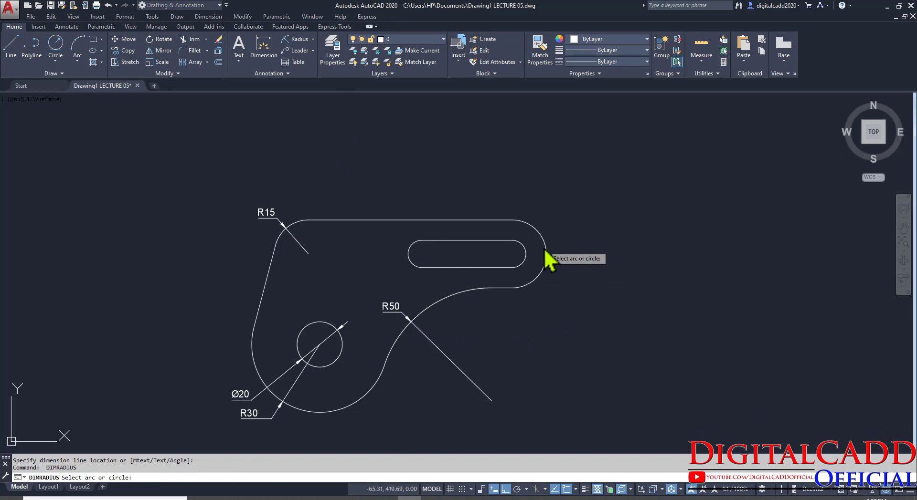
pyautogui.click(545, 253)
pyautogui.click(557, 240)
# Step: Add a horizontal linear dimension from the upper-left arc's centre to the slot's left arc centre, placed above the profile
pyautogui.moveTo(549, 303); pyautogui.dragTo(539, 340, button='middle')
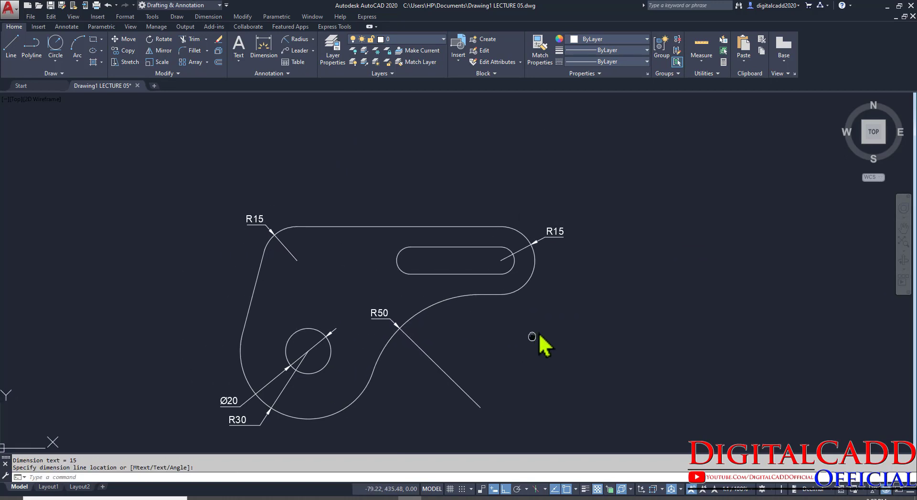
pyautogui.moveTo(442, 315)
pyautogui.mouseDown(button='middle')
pyautogui.moveTo(456, 344)
pyautogui.moveTo(434, 337)
pyautogui.mouseUp(button='middle')
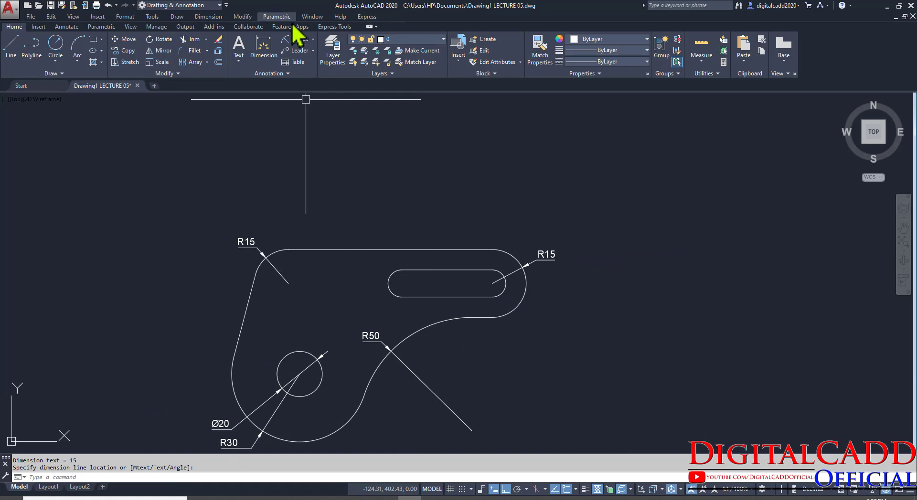
pyautogui.click(312, 39)
pyautogui.click(315, 61)
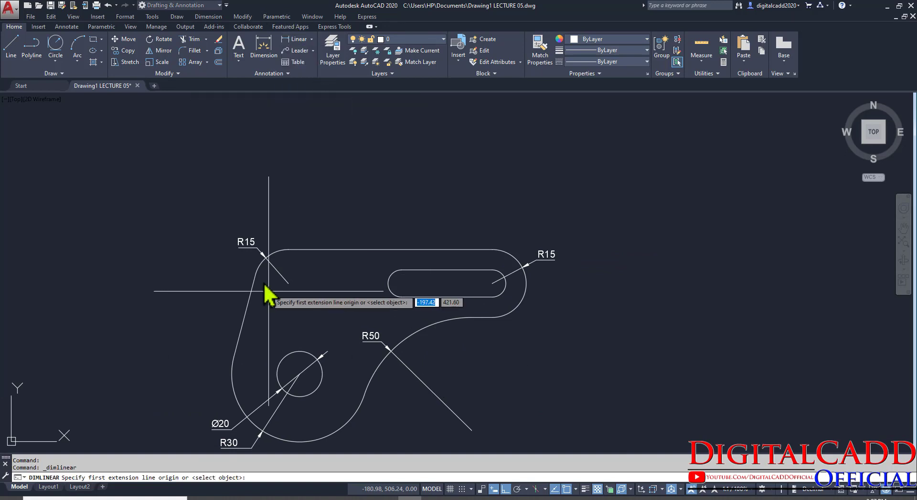
pyautogui.click(288, 283)
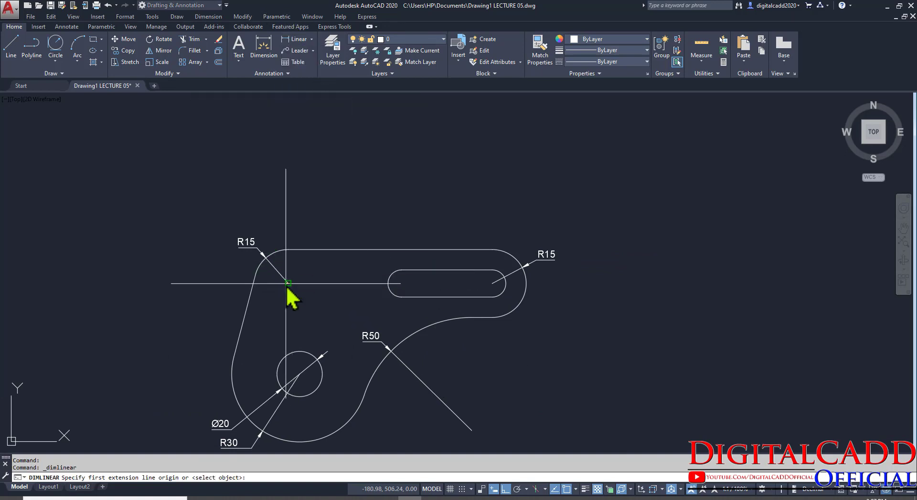
pyautogui.click(402, 283)
pyautogui.click(393, 227)
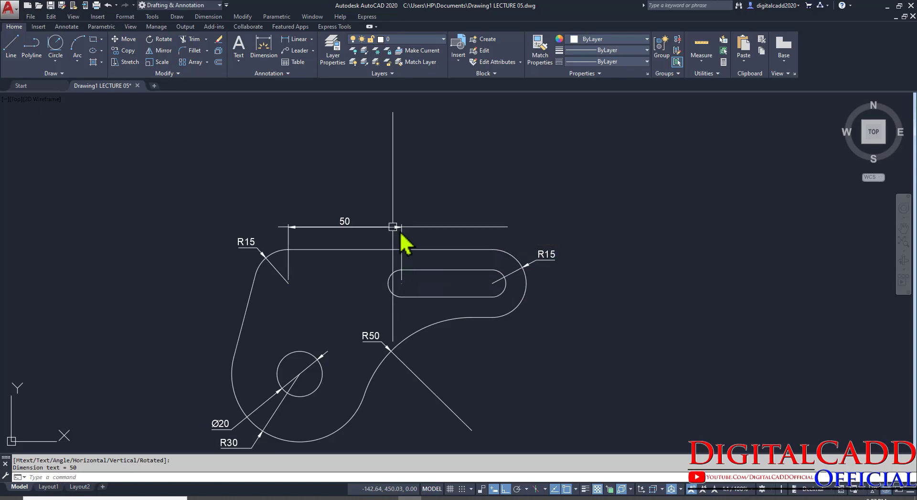
# Step: Continue the horizontal 50 dimension above the profile from the slot's left arc centre to its right arc centre
pyautogui.scroll(6, 396, 232)
pyautogui.click(274, 168)
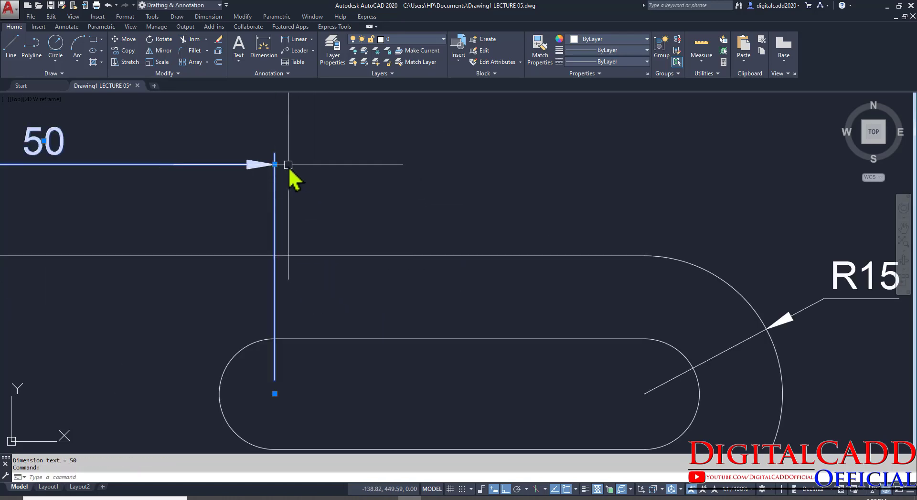
pyautogui.moveTo(274, 164)
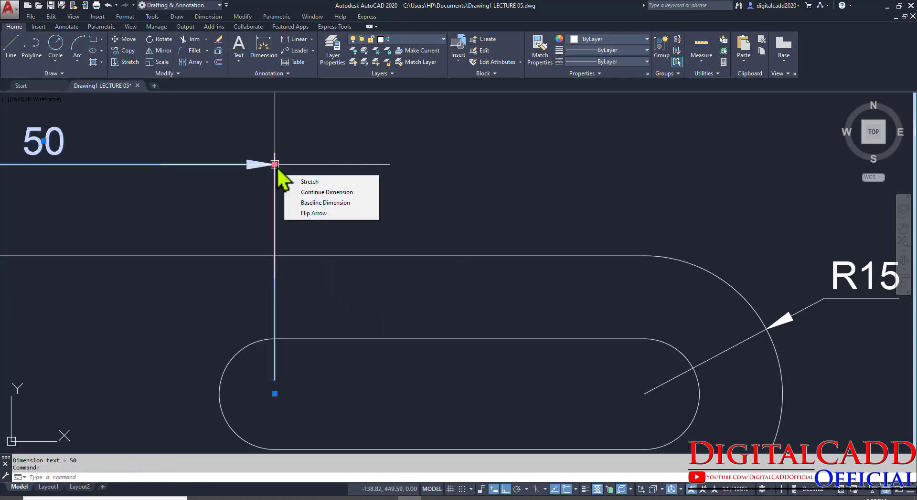
pyautogui.click(328, 192)
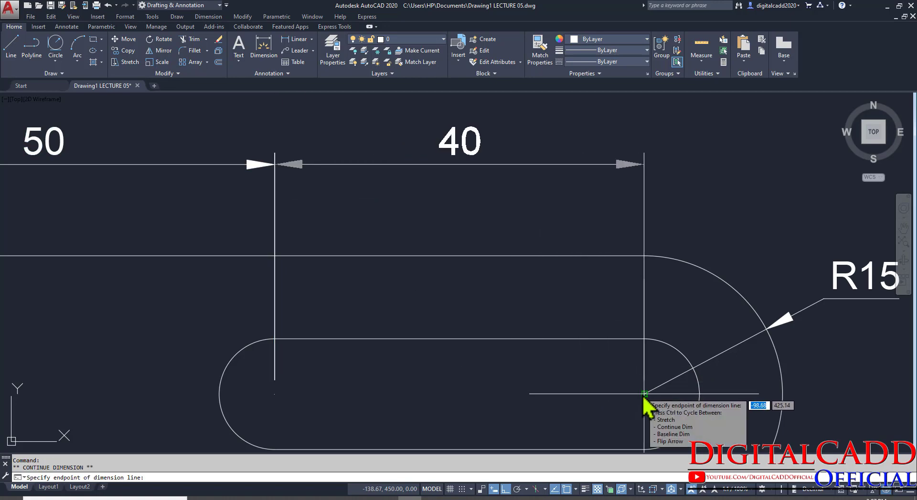
pyautogui.press('Escape')
# Step: Add a vertical linear dimension across the slot's width between its straight edges, placed inside the slot
pyautogui.scroll(-4, 478, 294)
pyautogui.moveTo(491, 374)
pyautogui.mouseDown(button='middle')
pyautogui.moveTo(490, 257)
pyautogui.moveTo(488, 273)
pyautogui.mouseUp(button='middle')
pyautogui.moveTo(423, 360); pyautogui.dragTo(363, 377, button='middle')
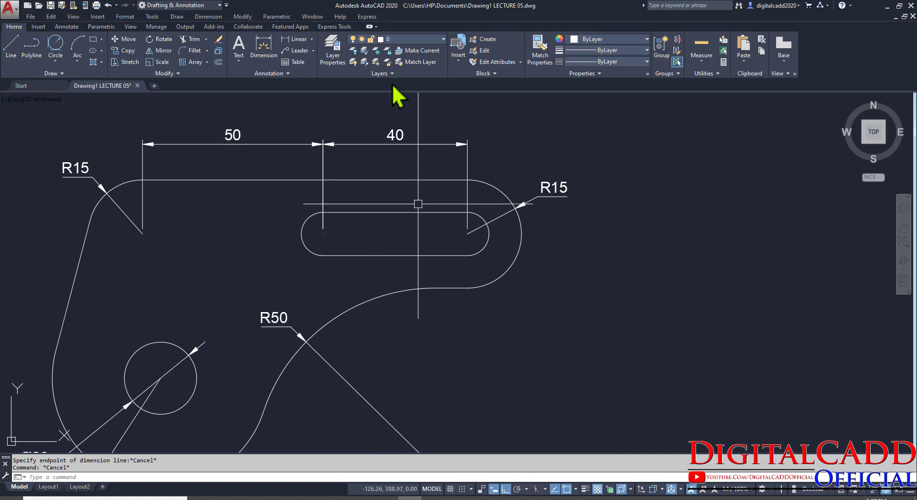
pyautogui.click(298, 38)
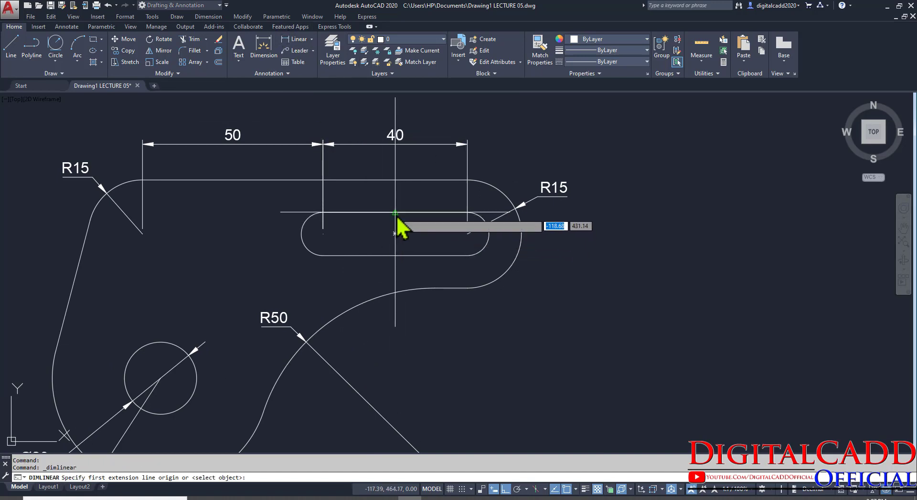
pyautogui.click(395, 212)
pyautogui.click(396, 254)
pyautogui.click(382, 258)
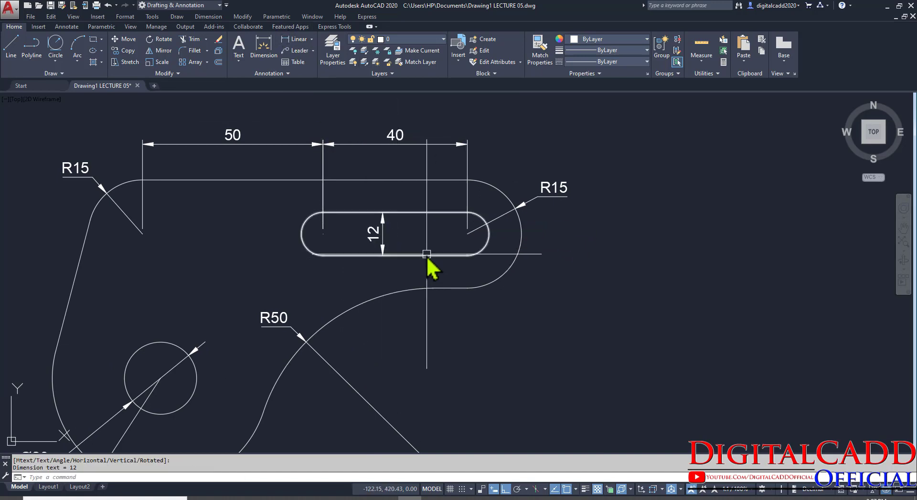
# Step: Add a vertical linear dimension between the hole's centre and the upper-left arc's centre, placed outside the profile's slanted edge
pyautogui.scroll(-4, 426, 254)
pyautogui.scroll(1, 304, 279)
pyautogui.scroll(1, 304, 315)
pyautogui.moveTo(303, 317); pyautogui.dragTo(348, 322, button='middle')
pyautogui.press('Return')
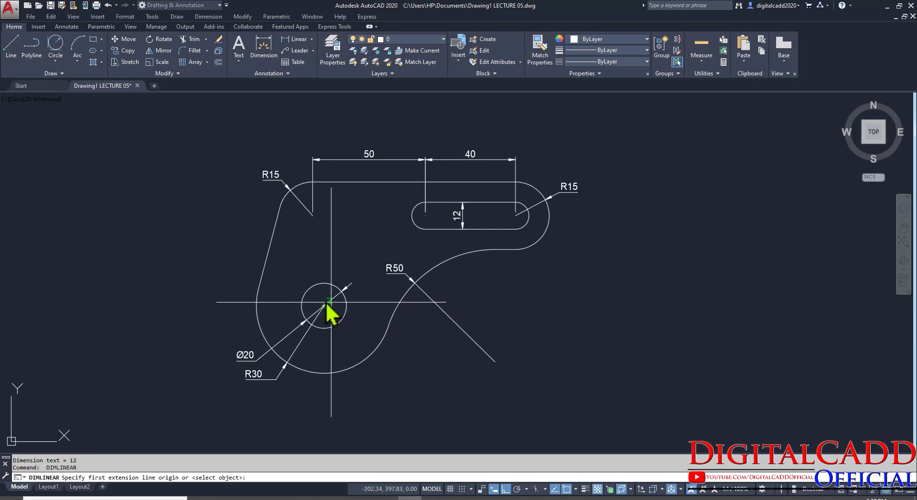
pyautogui.click(324, 305)
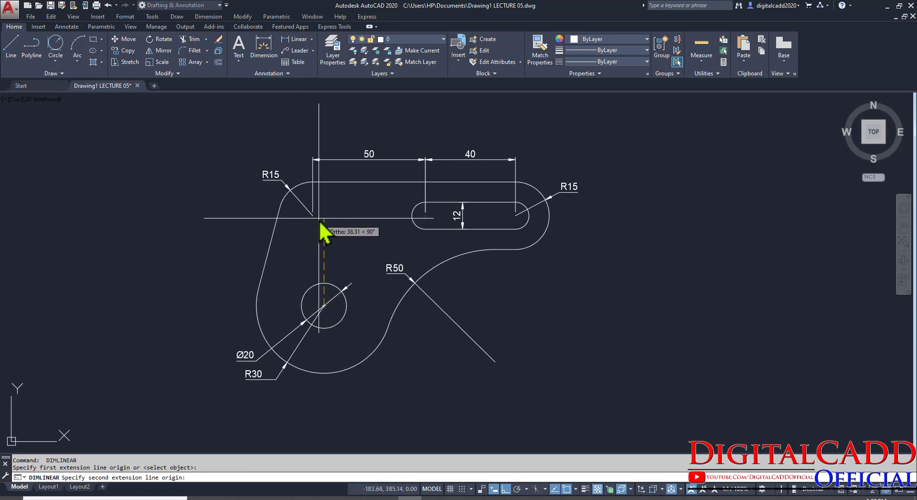
pyautogui.click(314, 219)
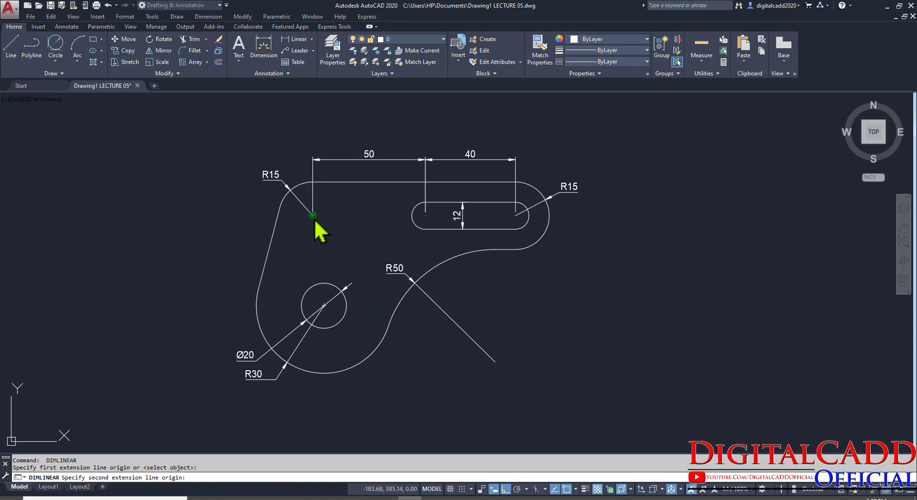
pyautogui.click(241, 239)
# Step: Check EX 9 in the PDF and add a horizontal linear dimension from the hole's centre to the slot's right arc centre, below the profile
pyautogui.moveTo(391, 324)
pyautogui.mouseDown(button='middle')
pyautogui.moveTo(415, 323)
pyautogui.moveTo(388, 332)
pyautogui.mouseUp(button='middle')
pyautogui.click(269, 498)
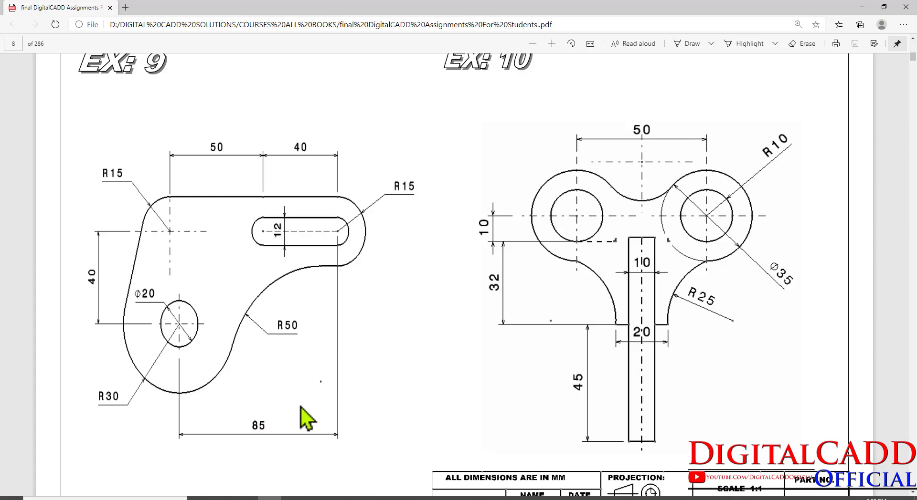
pyautogui.click(387, 498)
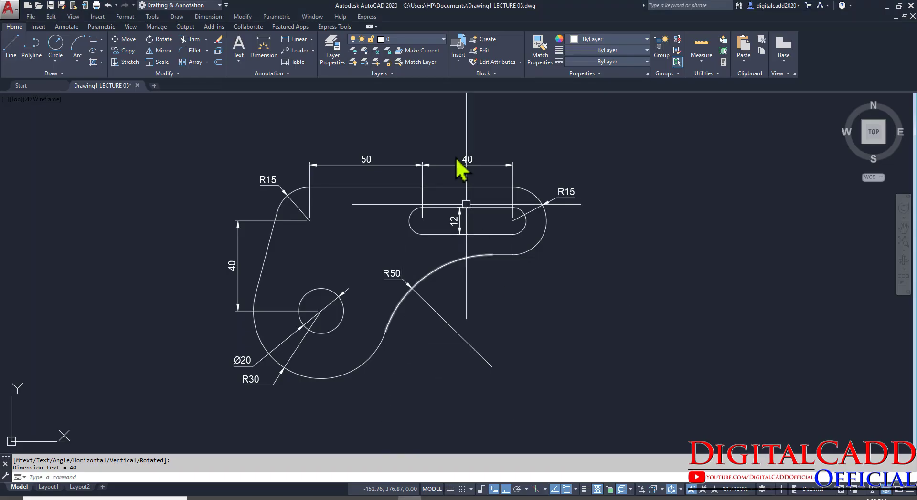
pyautogui.click(297, 39)
pyautogui.click(321, 311)
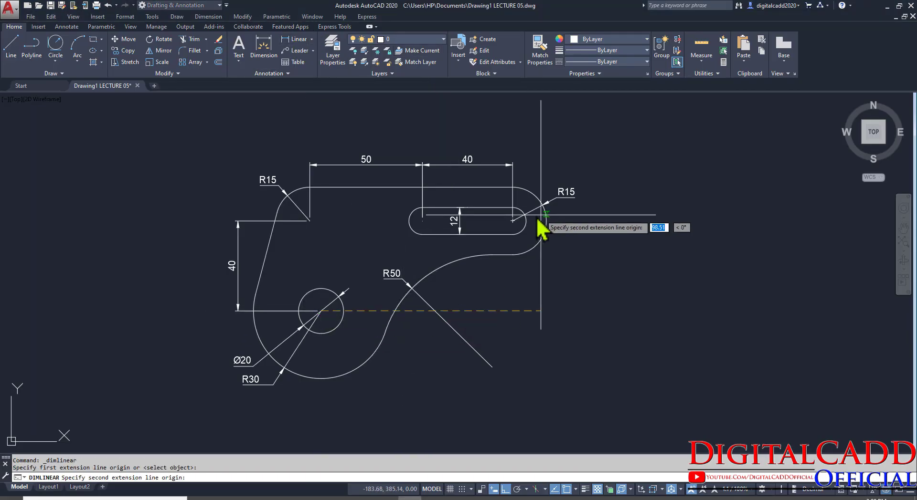
pyautogui.click(512, 221)
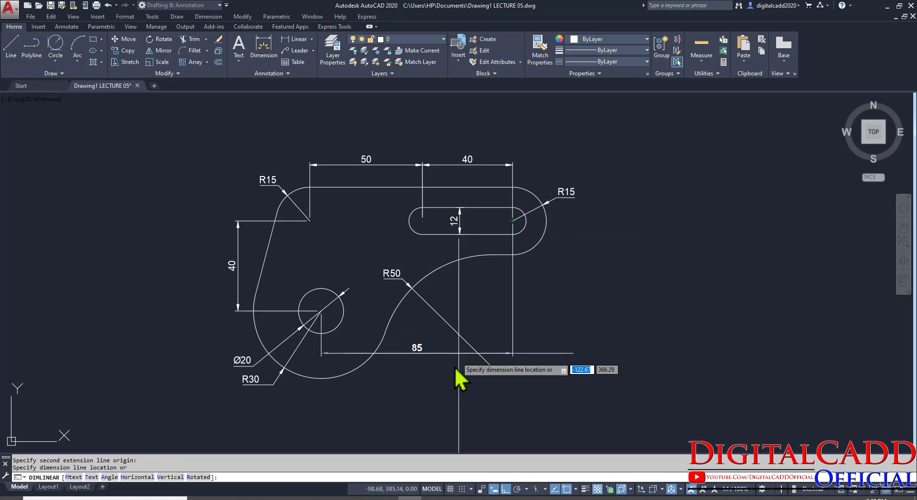
pyautogui.click(453, 405)
# Step: Save the dimensioned drawing
pyautogui.moveTo(538, 388)
pyautogui.mouseDown(button='middle')
pyautogui.moveTo(436, 388)
pyautogui.moveTo(449, 389)
pyautogui.mouseUp(button='middle')
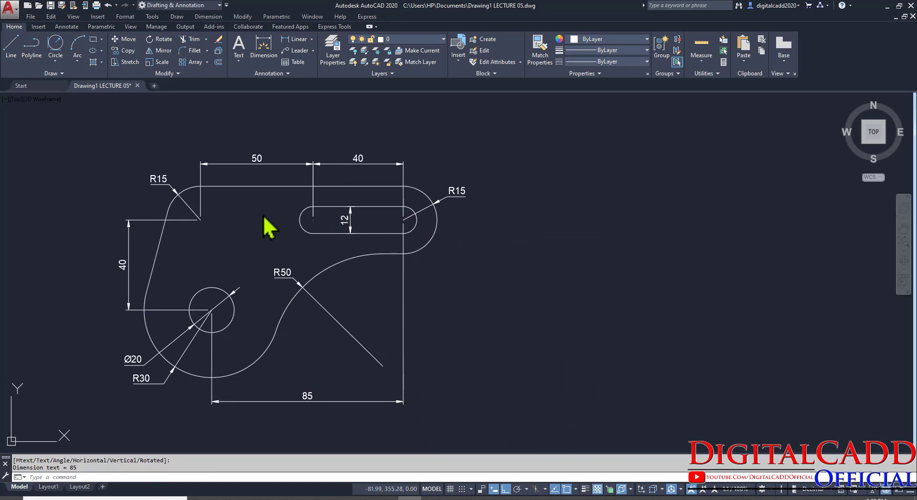
pyautogui.hotkey('ctrl', 's')
pyautogui.moveTo(269, 225); pyautogui.dragTo(359, 222, button='middle')
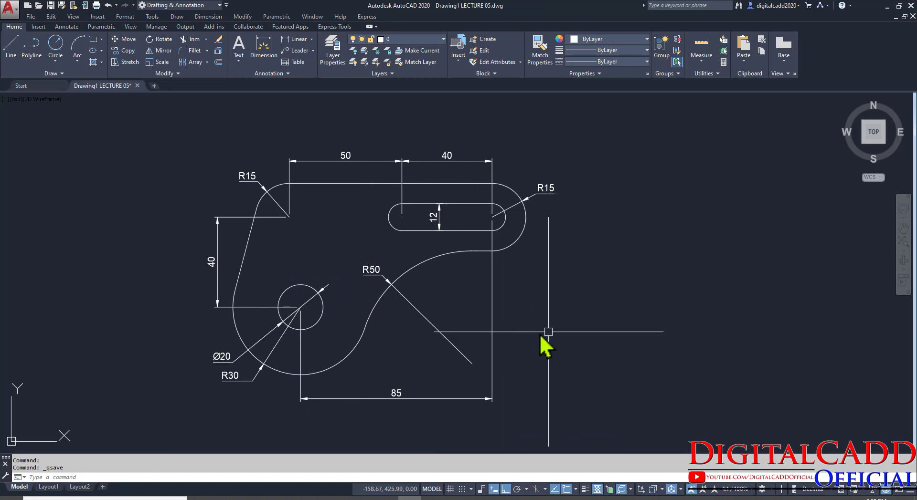
# Step: Select every dimension of the bracket by applying an object selection filter (FI) for Dimension across the whole drawing
pyautogui.moveTo(523, 338)
pyautogui.mouseDown(button='middle')
pyautogui.moveTo(516, 323)
pyautogui.moveTo(537, 320)
pyautogui.moveTo(510, 313)
pyautogui.mouseUp(button='middle')
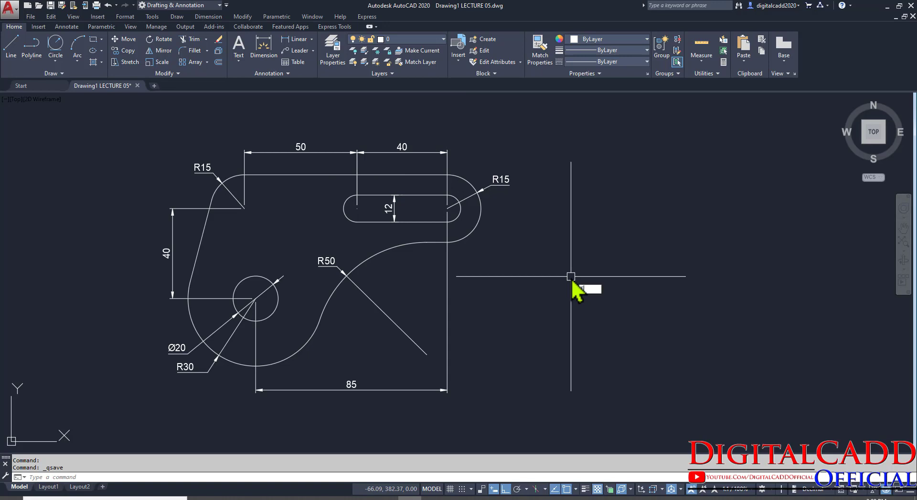
pyautogui.write('FI')
pyautogui.press('Return')
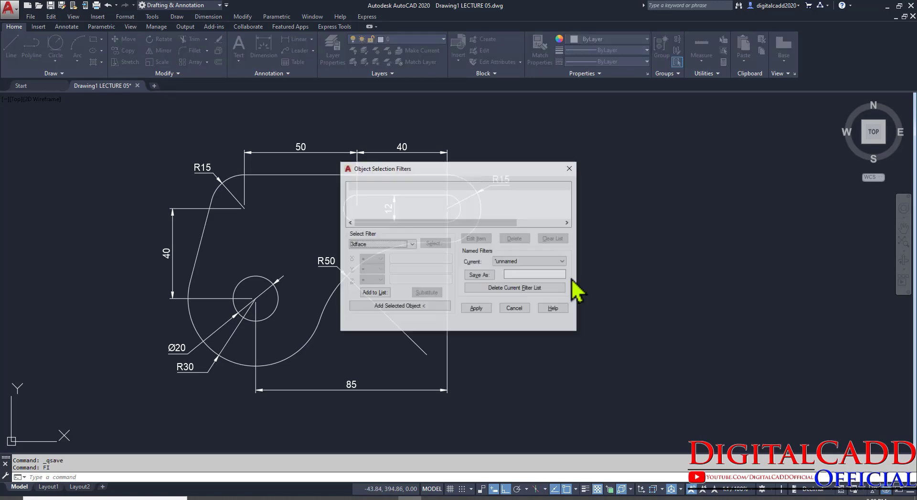
pyautogui.click(385, 247)
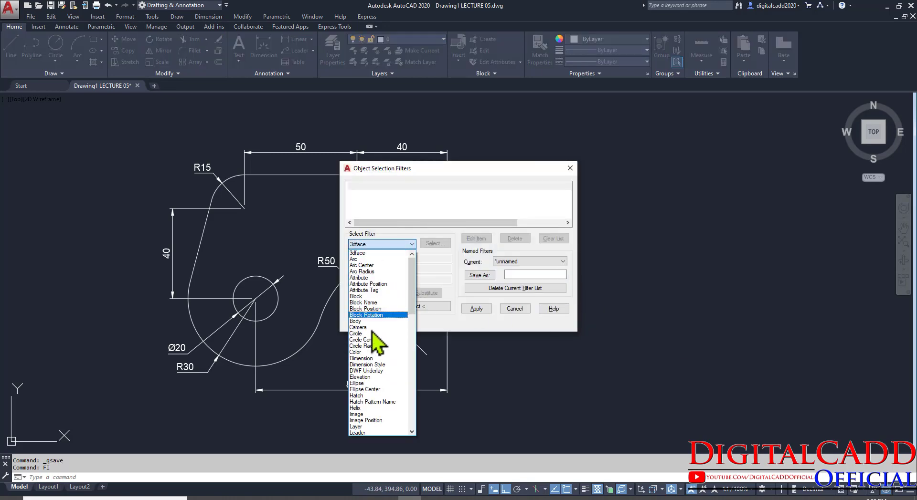
pyautogui.click(368, 358)
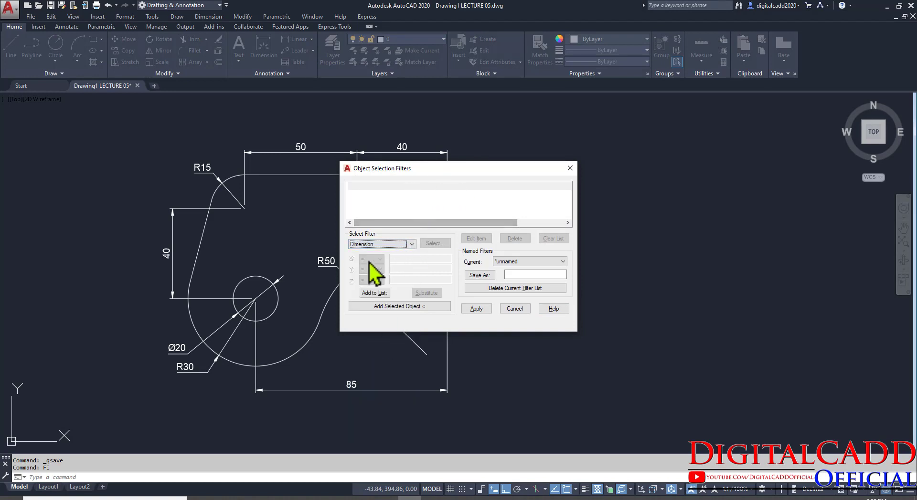
pyautogui.click(377, 293)
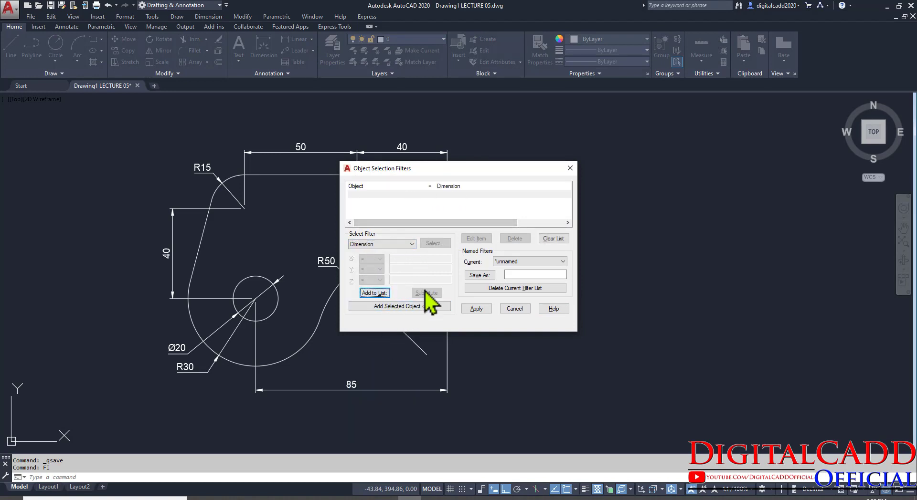
pyautogui.click(477, 309)
pyautogui.click(79, 126)
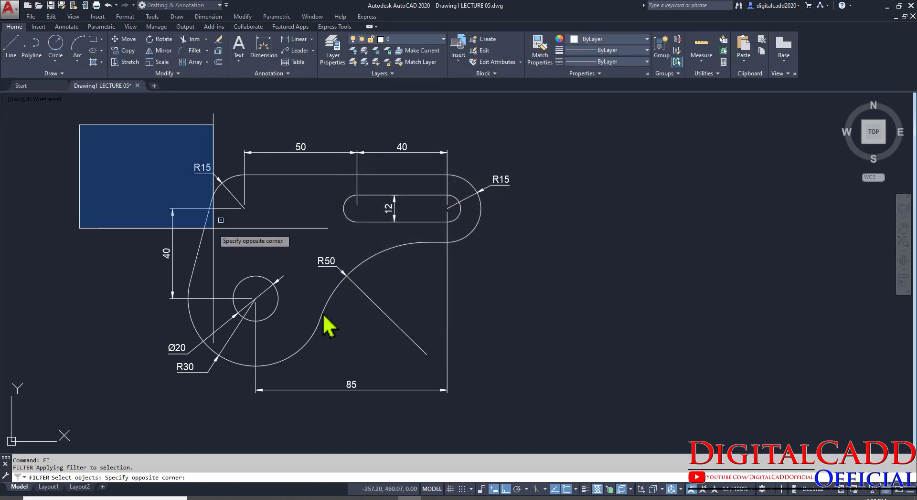
pyautogui.click(571, 427)
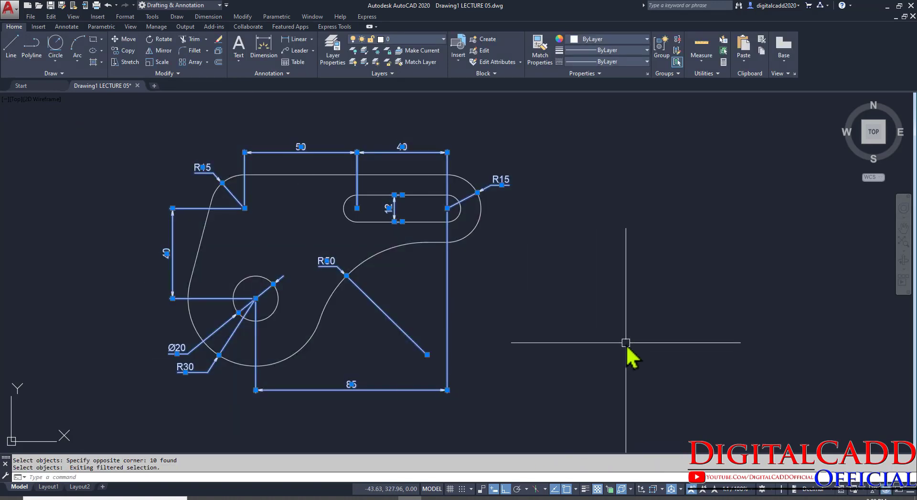
# Step: Set the text height of all selected dimensions to 4 in their properties
pyautogui.moveTo(549, 326); pyautogui.dragTo(602, 326, button='middle')
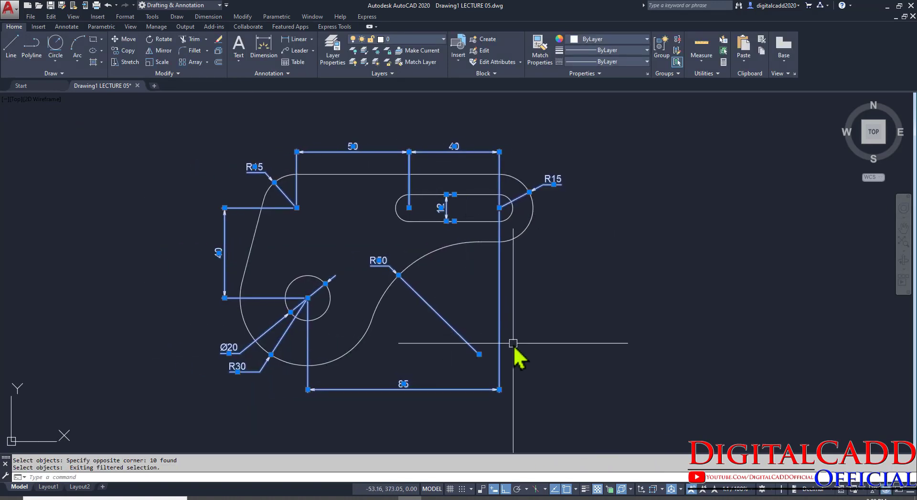
pyautogui.moveTo(517, 348); pyautogui.dragTo(547, 353, button='middle')
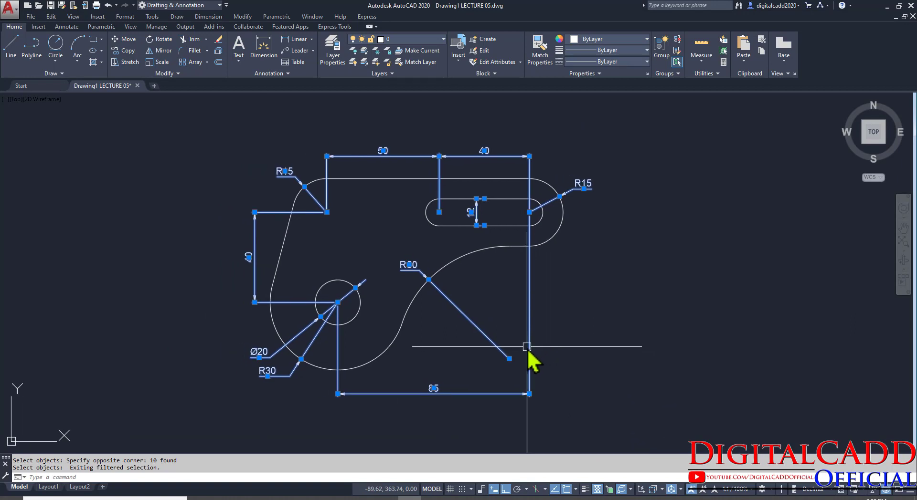
pyautogui.hotkey('ctrl', '1')
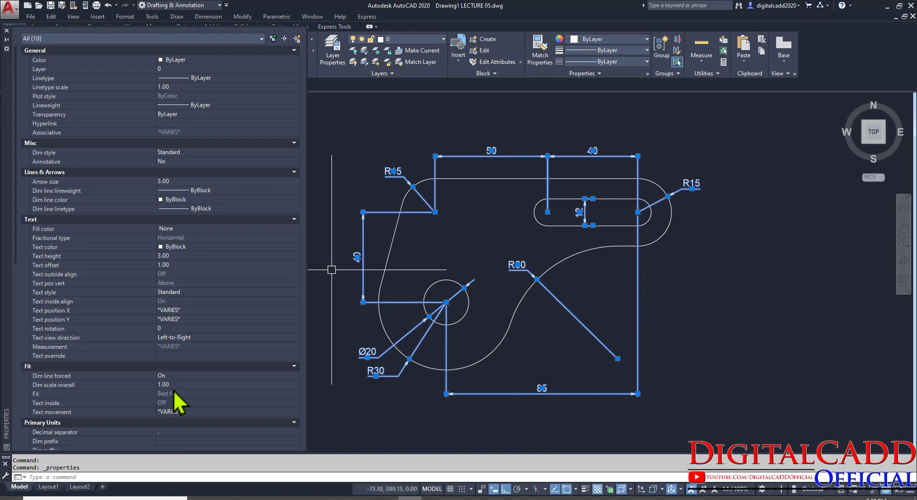
pyautogui.click(172, 256)
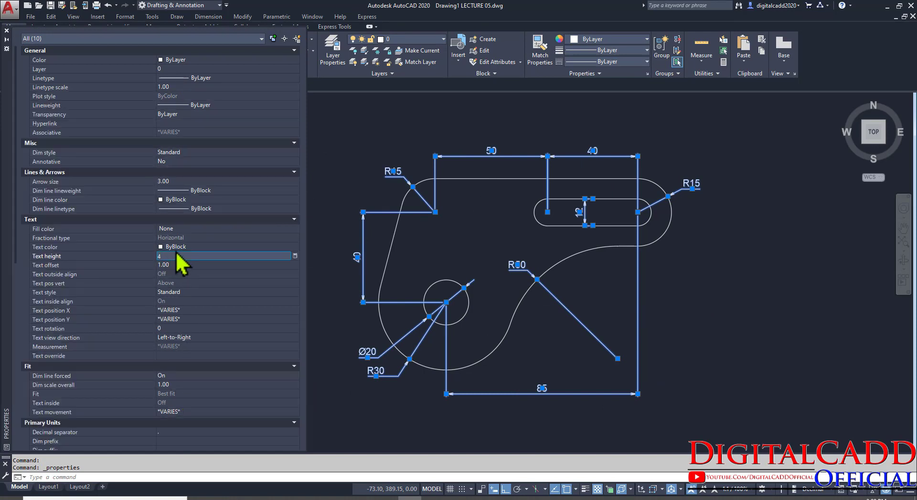
pyautogui.write('4')
pyautogui.press('Return')
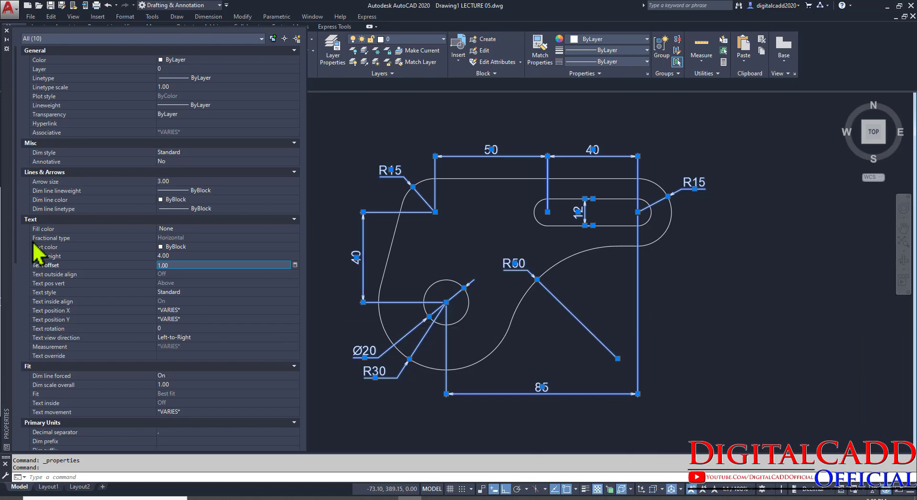
# Step: Set the arrow size of all selected dimensions to 4, close the properties and clear the selection
pyautogui.scroll(-5, 33, 269)
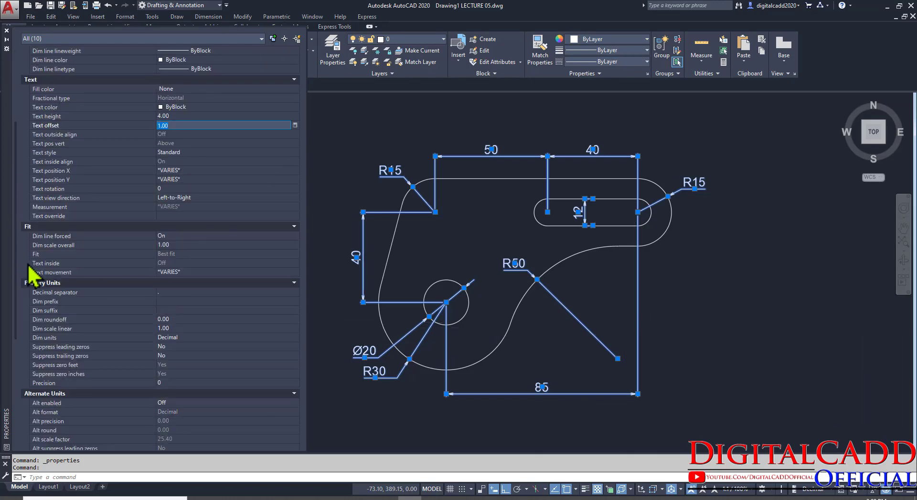
pyautogui.scroll(5, 34, 253)
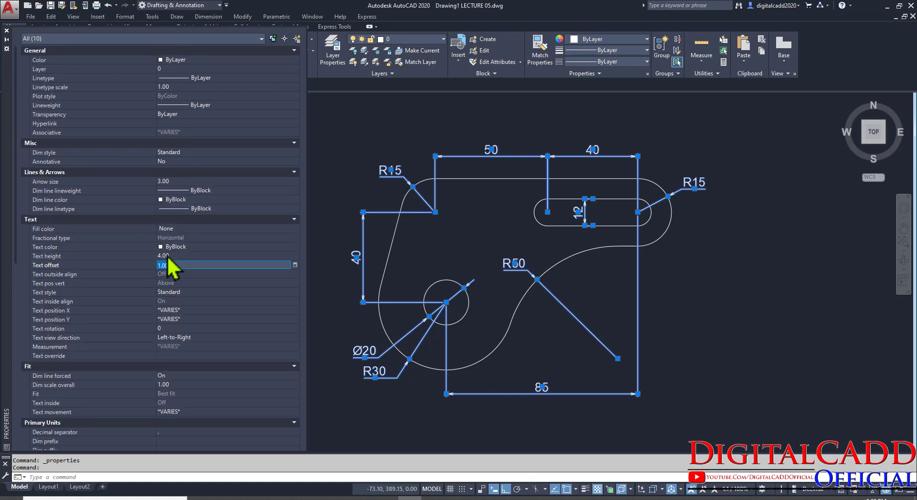
pyautogui.click(178, 181)
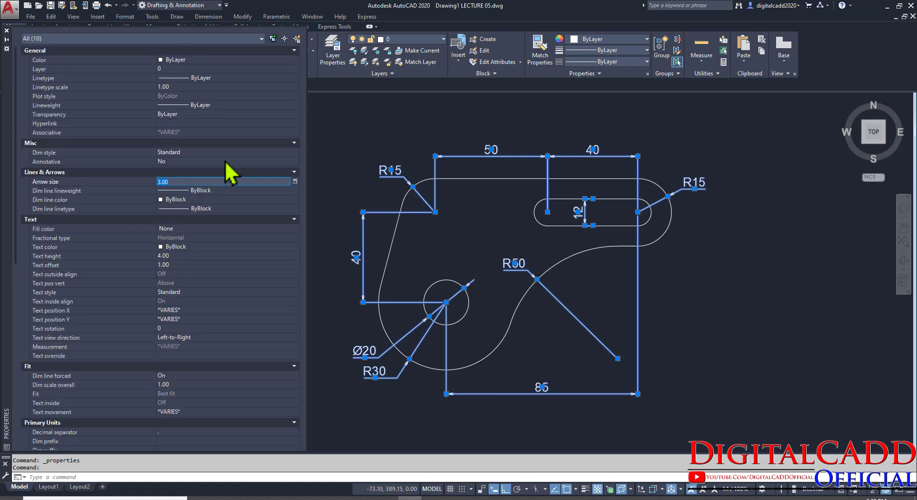
pyautogui.write('4.00')
pyautogui.press('Return')
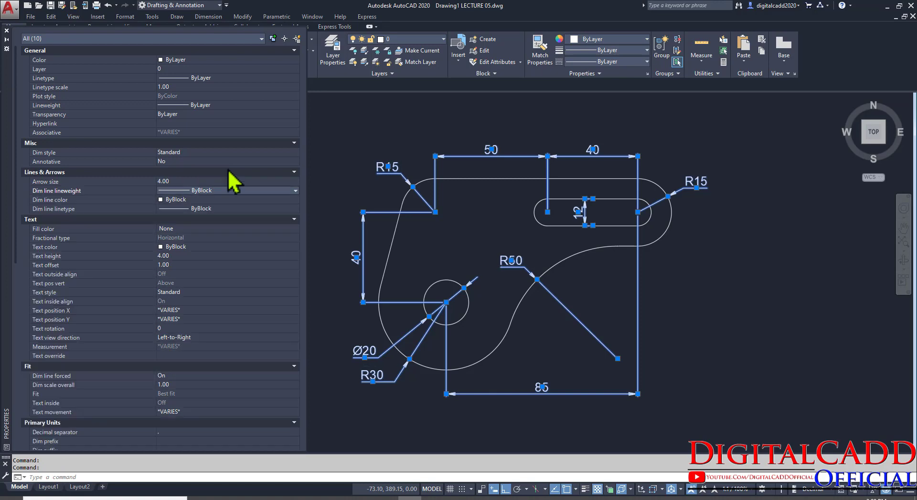
pyautogui.click(7, 31)
pyautogui.press('Escape')
# Step: Save the drawing with its resized dimensions and switch to the assignments PDF showing EX 9 and EX 10
pyautogui.moveTo(572, 291); pyautogui.dragTo(392, 301, button='middle')
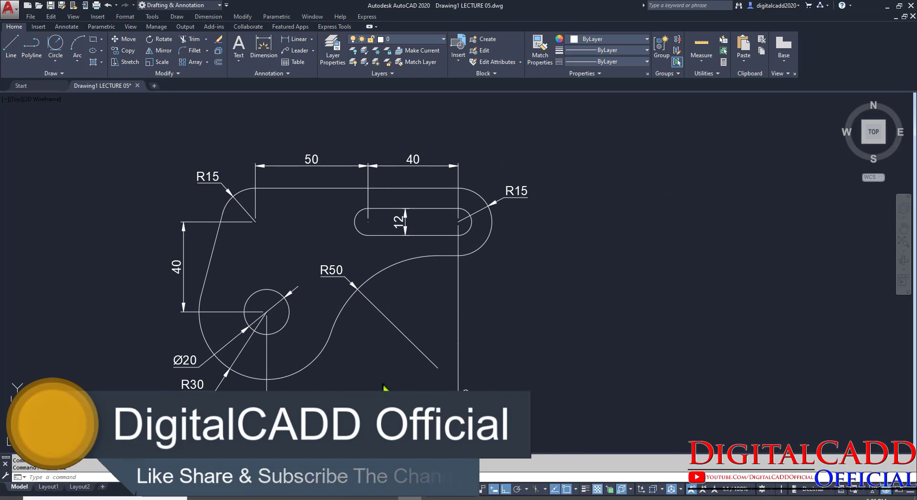
pyautogui.moveTo(466, 394)
pyautogui.mouseDown(button='middle')
pyautogui.moveTo(281, 374)
pyautogui.moveTo(337, 372)
pyautogui.mouseUp(button='middle')
pyautogui.moveTo(453, 390)
pyautogui.mouseDown(button='middle')
pyautogui.moveTo(472, 389)
pyautogui.moveTo(449, 380)
pyautogui.mouseUp(button='middle')
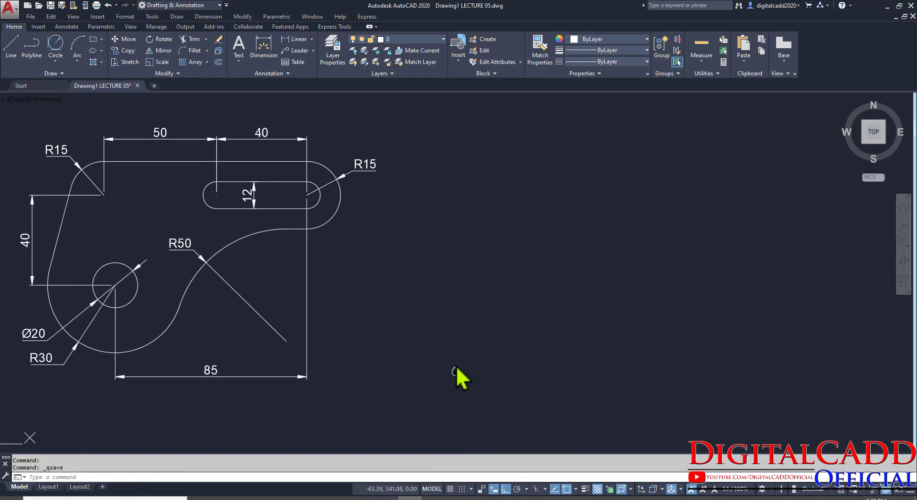
pyautogui.moveTo(416, 323); pyautogui.dragTo(436, 342, button='middle')
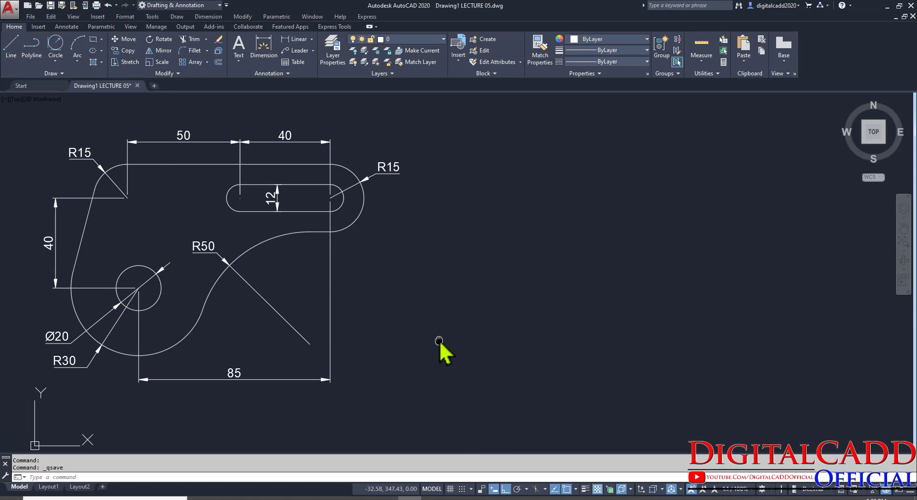
pyautogui.hotkey('alt', 'Tab')
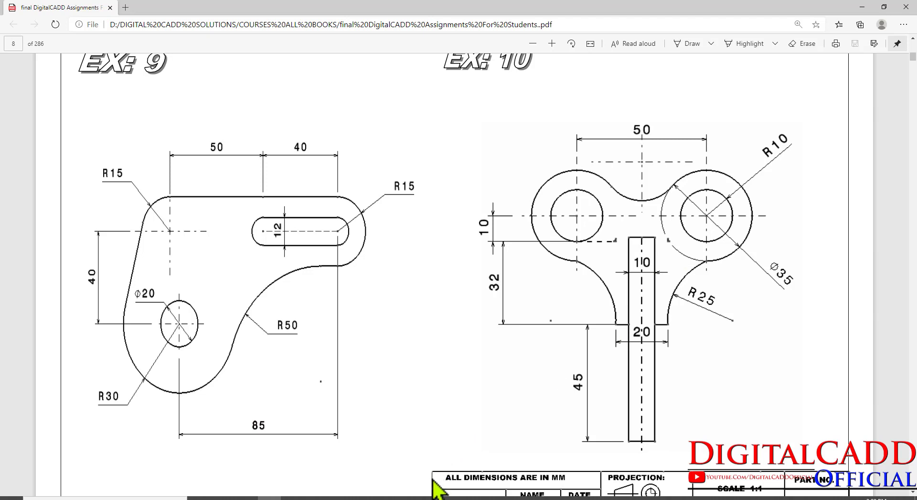
# Step: Examine the EX 10 figure and its dimensions in the assignments PDF
pyautogui.click(432, 499)
pyautogui.click(633, 305)
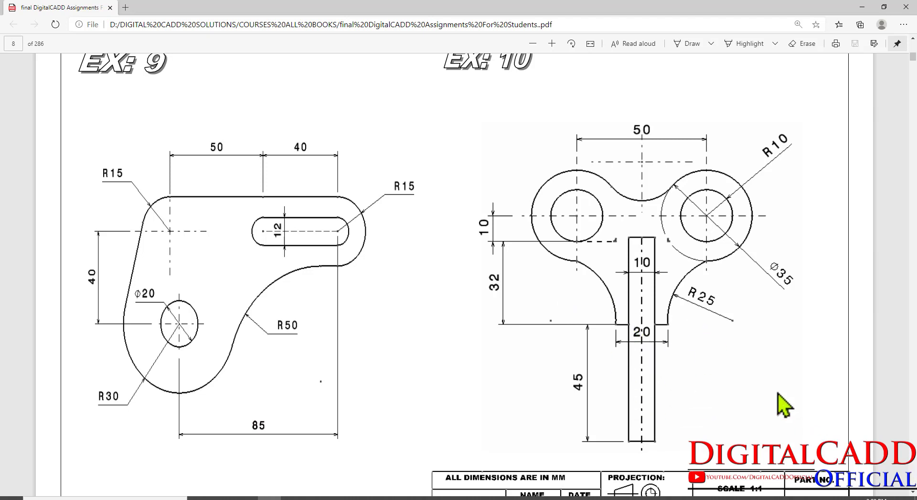
pyautogui.scroll(3, 634, 398)
pyautogui.scroll(-6, 640, 402)
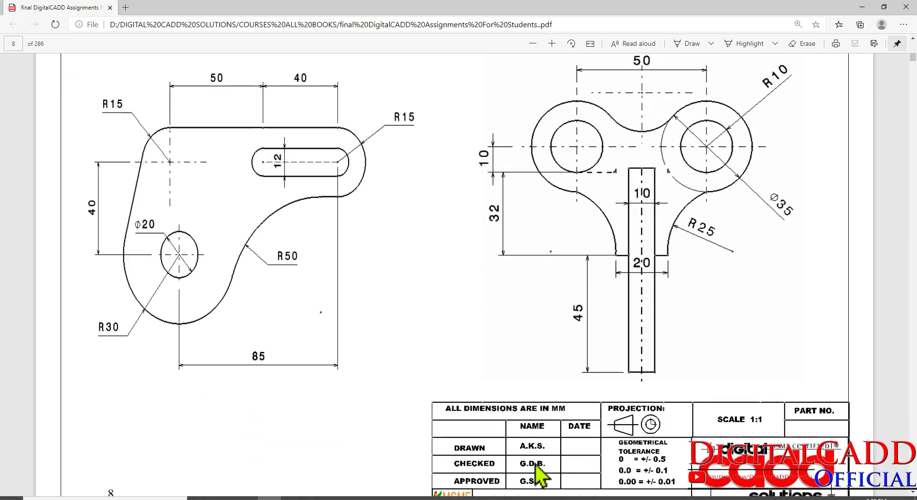
pyautogui.click(409, 498)
pyautogui.moveTo(522, 279); pyautogui.dragTo(438, 315, button='middle')
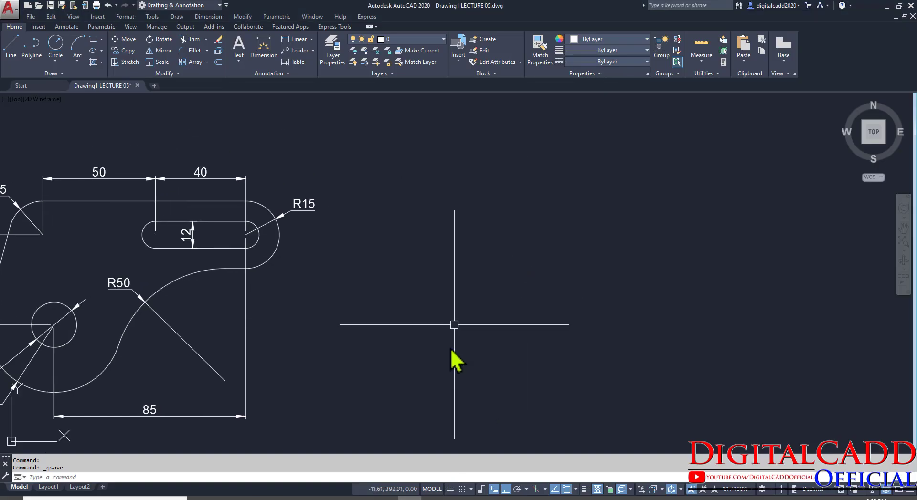
pyautogui.click(269, 498)
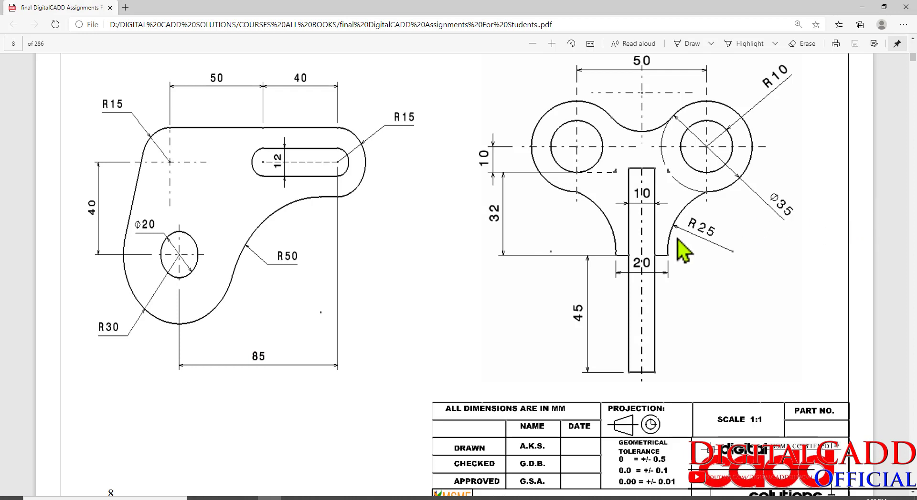
pyautogui.scroll(2, 700, 219)
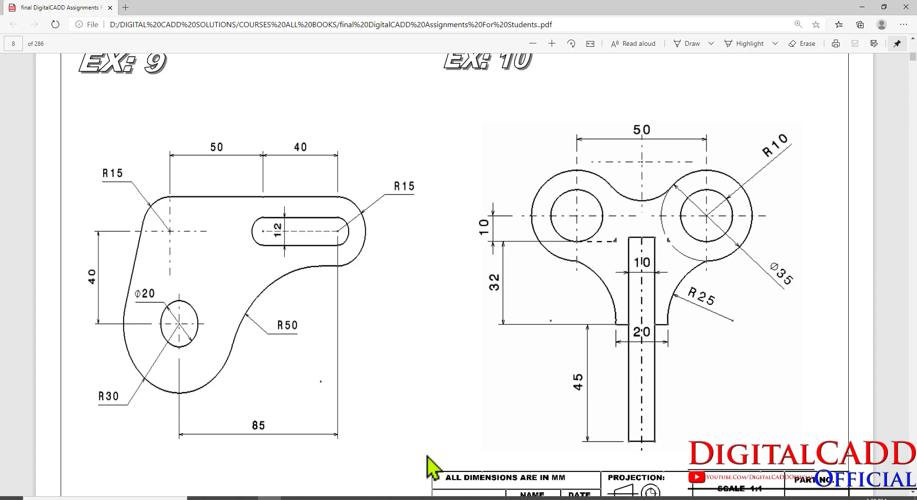
# Step: Switch to AutoCAD and draw a circle of radius 10 in the empty space to the right of the EX 9 bracket
pyautogui.click(410, 499)
pyautogui.write('C')
pyautogui.press('Return')
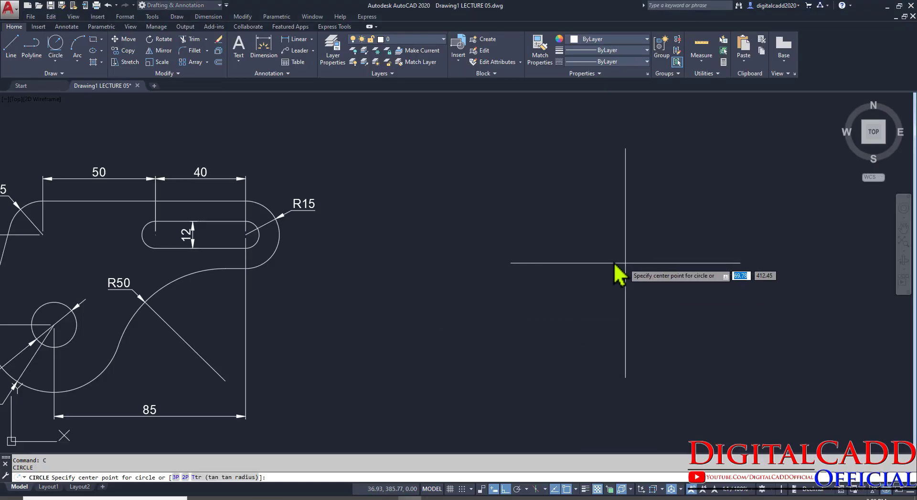
pyautogui.click(601, 257)
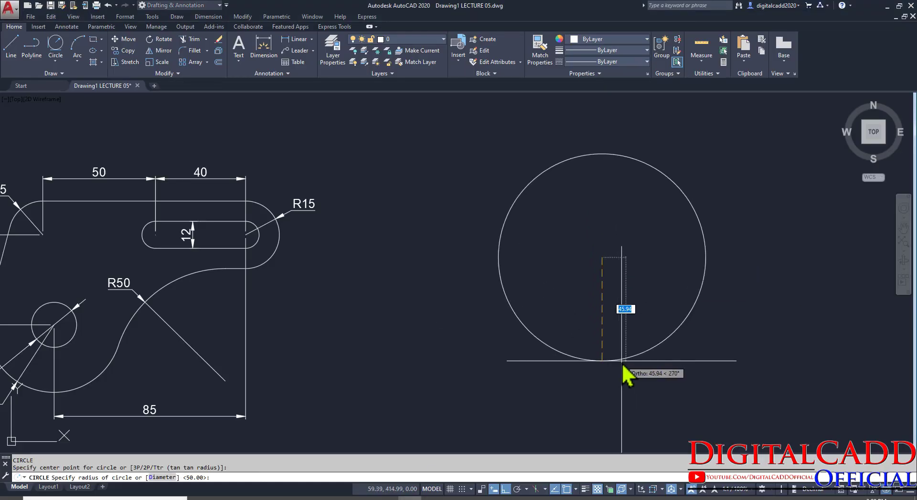
pyautogui.write('10')
pyautogui.press('Return')
# Step: Draw a concentric circle of diameter 35 around the radius 10 circle, using its centre
pyautogui.moveTo(620, 287); pyautogui.dragTo(444, 331, button='middle')
pyautogui.press('Return')
pyautogui.scroll(2, 433, 319)
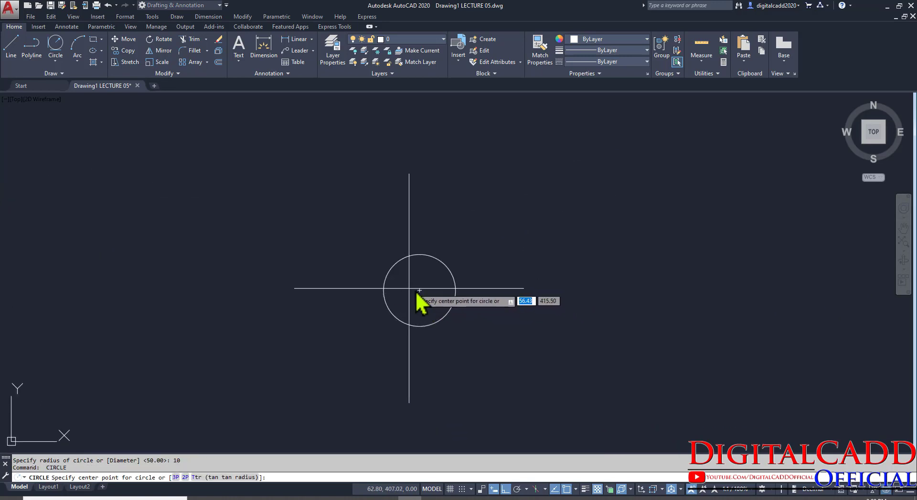
pyautogui.click(419, 290)
pyautogui.write('D')
pyautogui.press('Return')
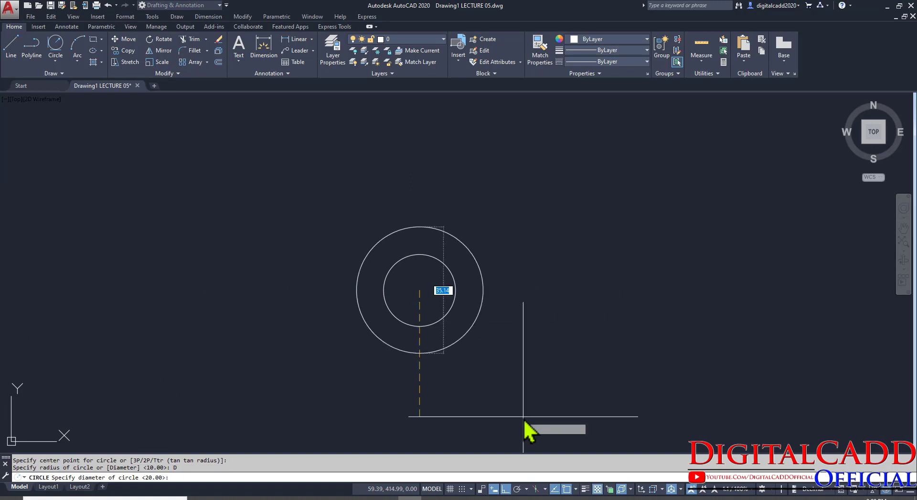
pyautogui.write('35')
pyautogui.press('Return')
pyautogui.moveTo(579, 325); pyautogui.dragTo(456, 315, button='middle')
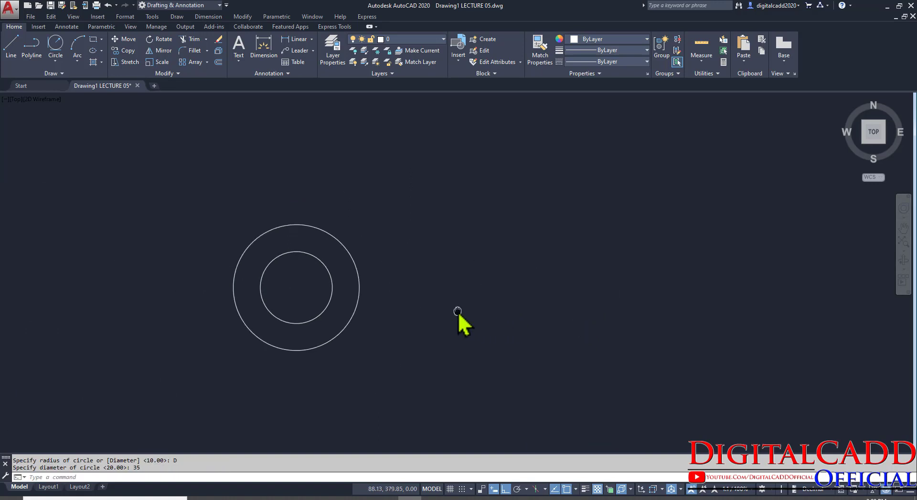
# Step: Copy the two concentric circles 50 mm horizontally to the right, following the spacing in the reference drawing
pyautogui.click(363, 196)
pyautogui.click(282, 313)
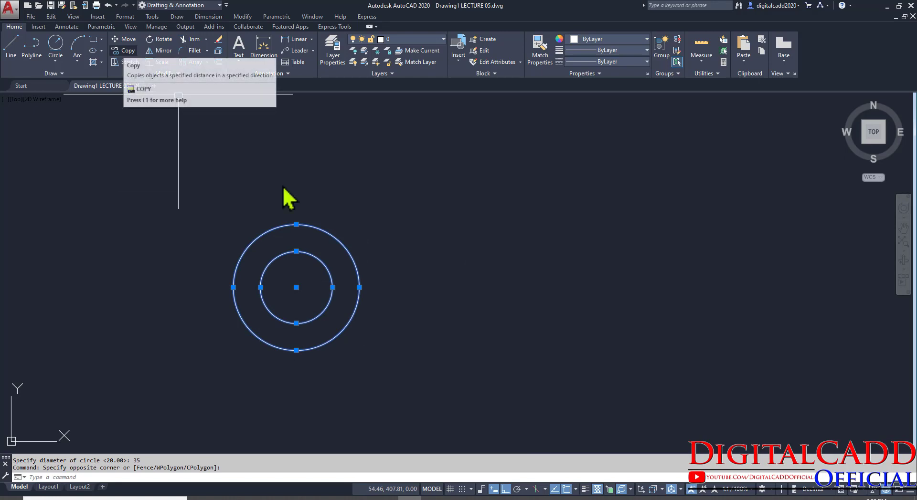
pyautogui.click(120, 54)
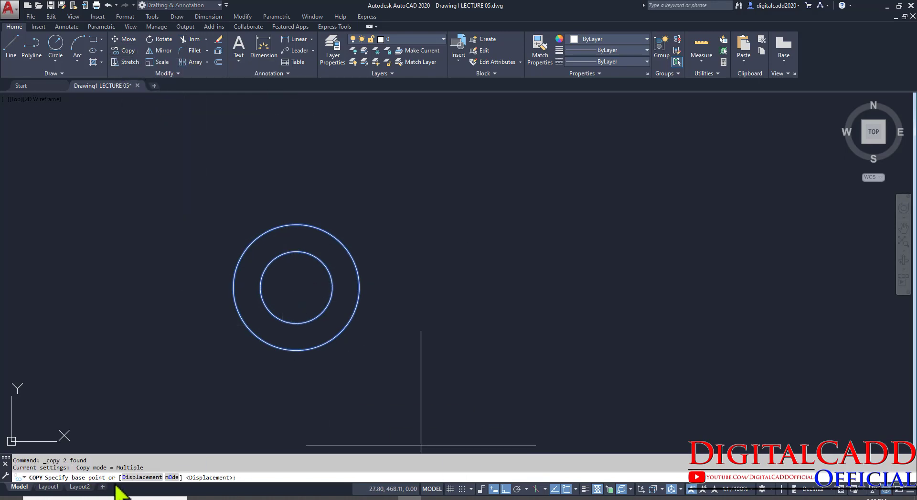
pyautogui.click(195, 409)
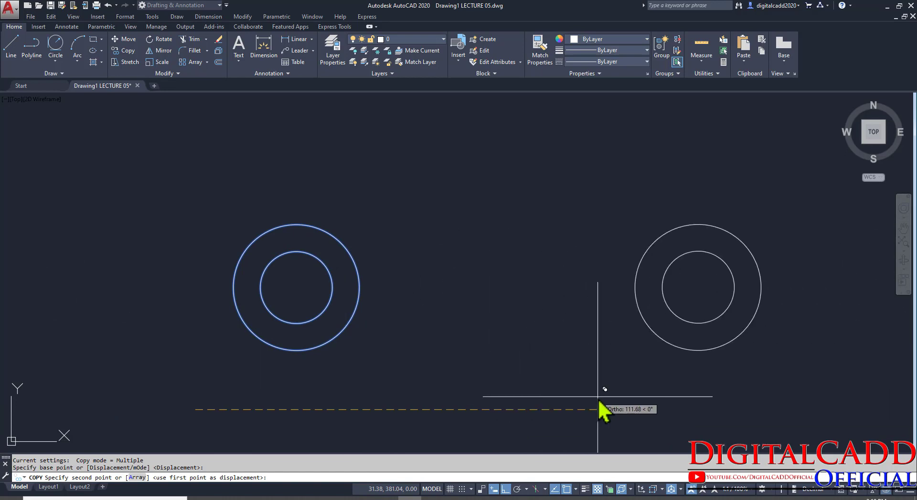
pyautogui.click(273, 496)
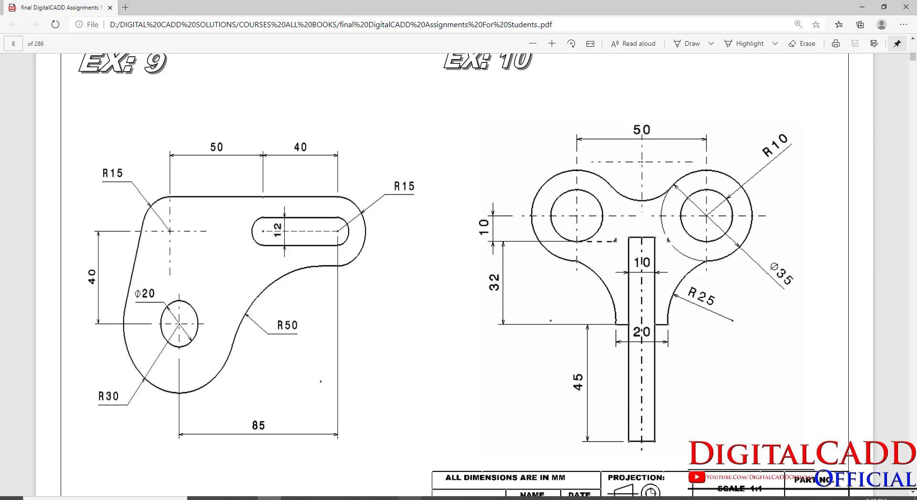
pyautogui.hotkey('alt', 'Tab')
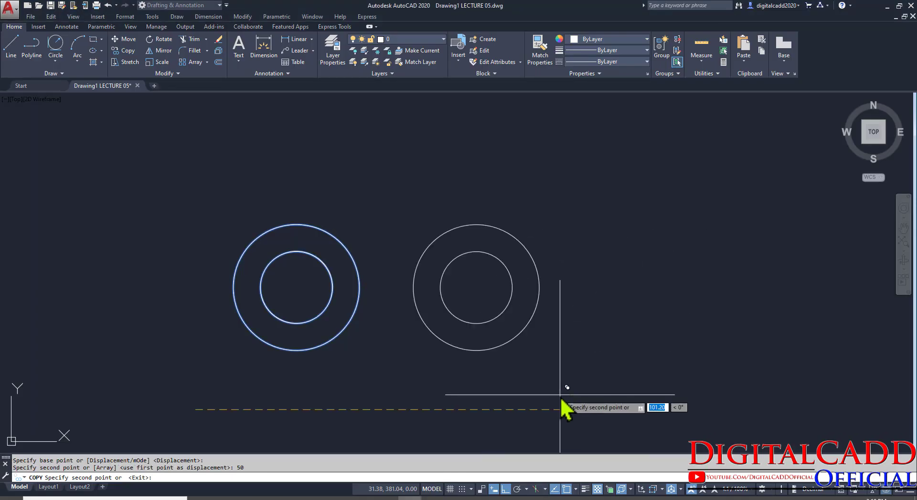
pyautogui.press('Return')
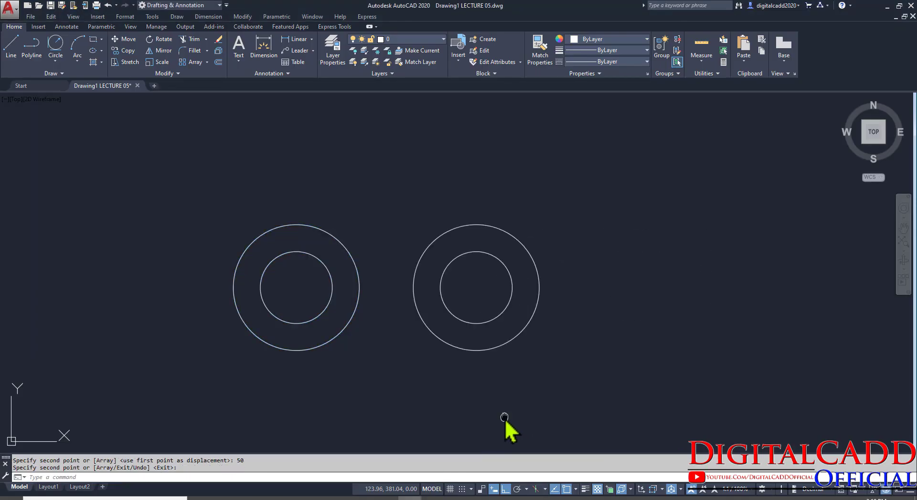
pyautogui.moveTo(504, 418); pyautogui.dragTo(546, 348, button='middle')
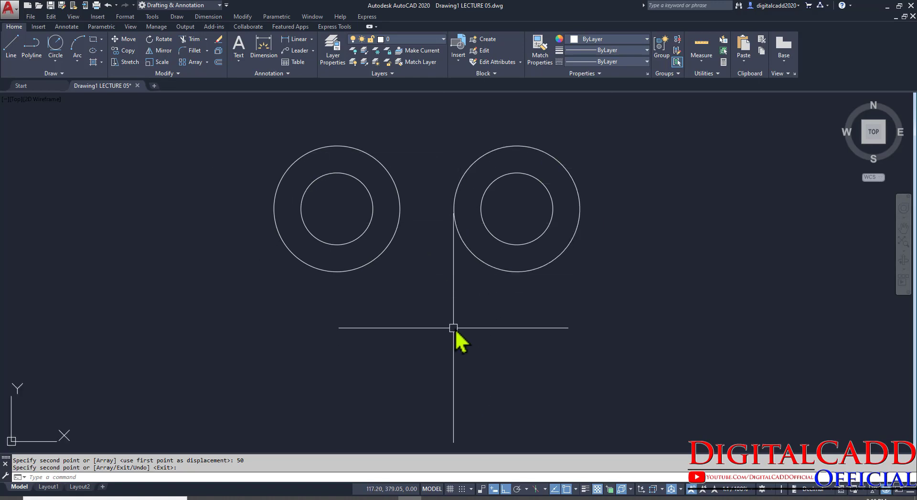
pyautogui.moveTo(453, 328)
pyautogui.mouseDown(button='middle')
pyautogui.moveTo(441, 339)
pyautogui.moveTo(406, 289)
pyautogui.mouseUp(button='middle')
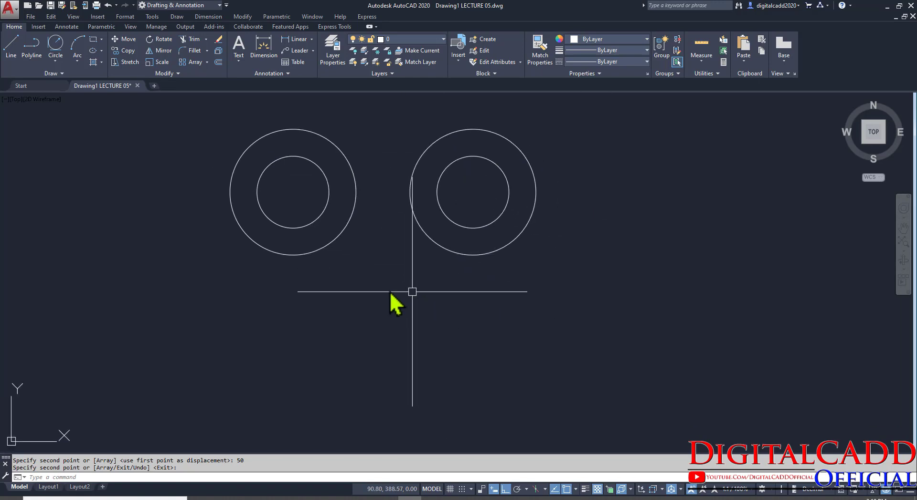
pyautogui.moveTo(515, 357); pyautogui.dragTo(530, 365, button='middle')
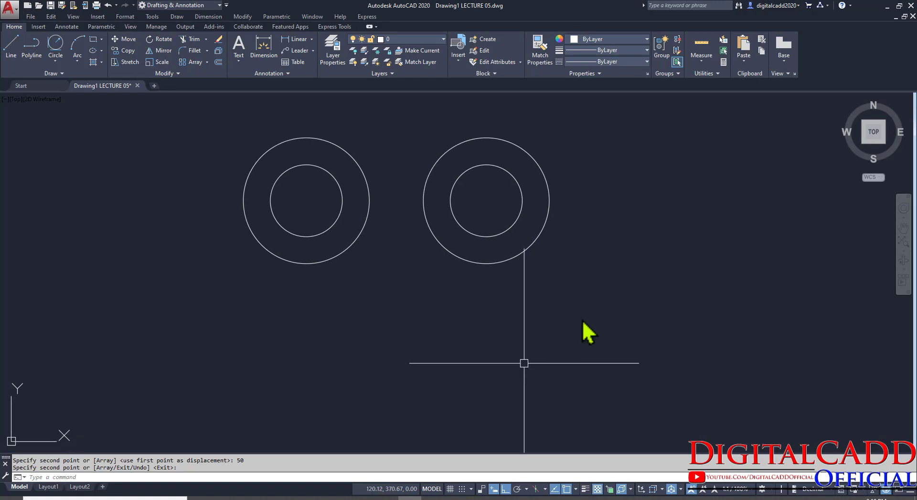
pyautogui.click(702, 61)
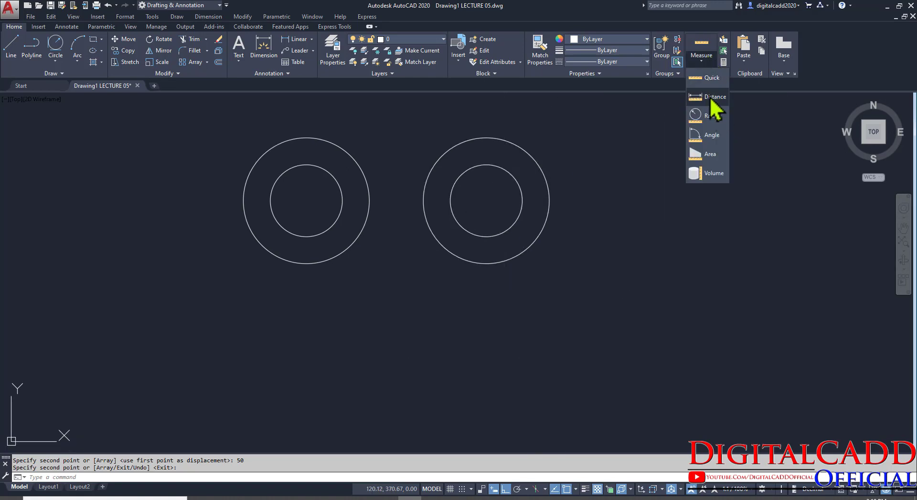
pyautogui.click(713, 100)
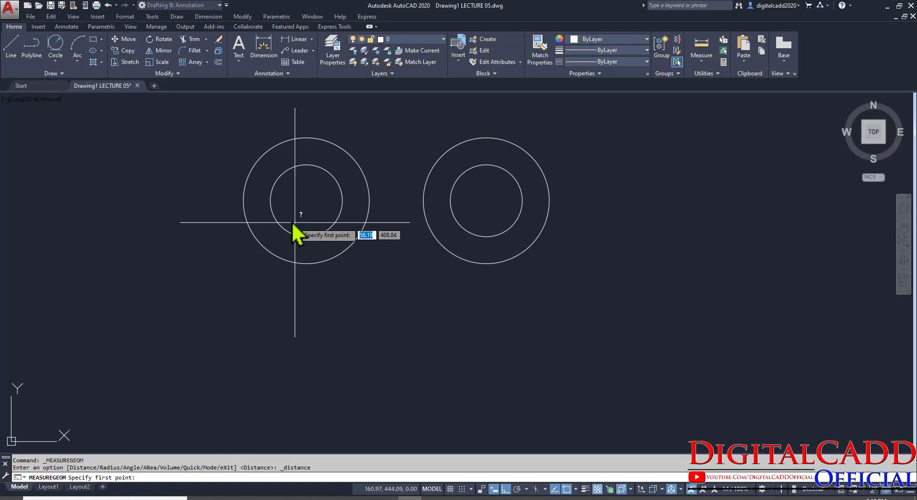
pyautogui.click(306, 200)
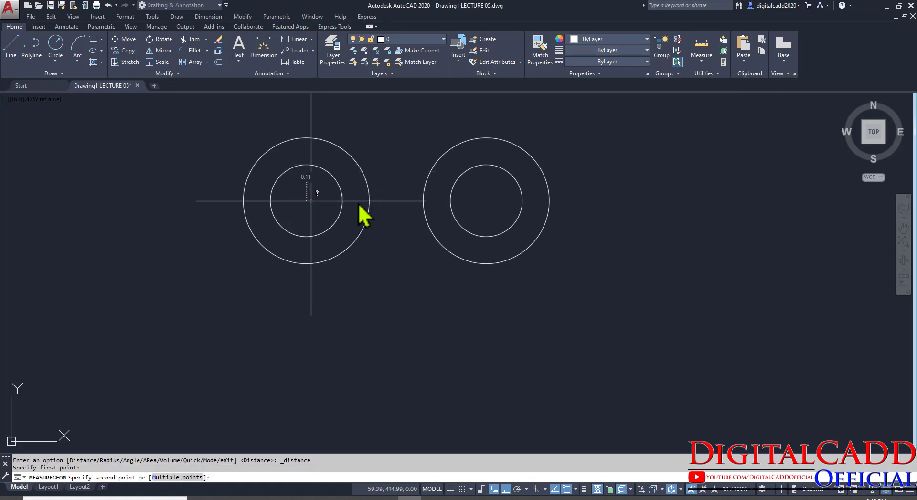
pyautogui.press('Escape')
# Step: Erase the copied pair of concentric circles
pyautogui.click(497, 198)
pyautogui.click(449, 313)
pyautogui.write('e')
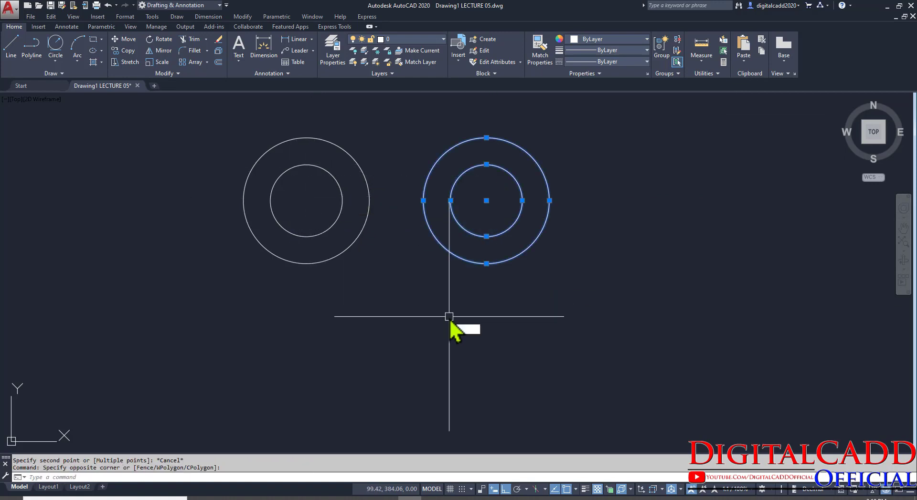
pyautogui.press('Return')
# Step: Copy the remaining pair of concentric circles 50 mm horizontally to the right
pyautogui.moveTo(371, 291); pyautogui.dragTo(393, 335, button='middle')
pyautogui.click(451, 390)
pyautogui.click(313, 225)
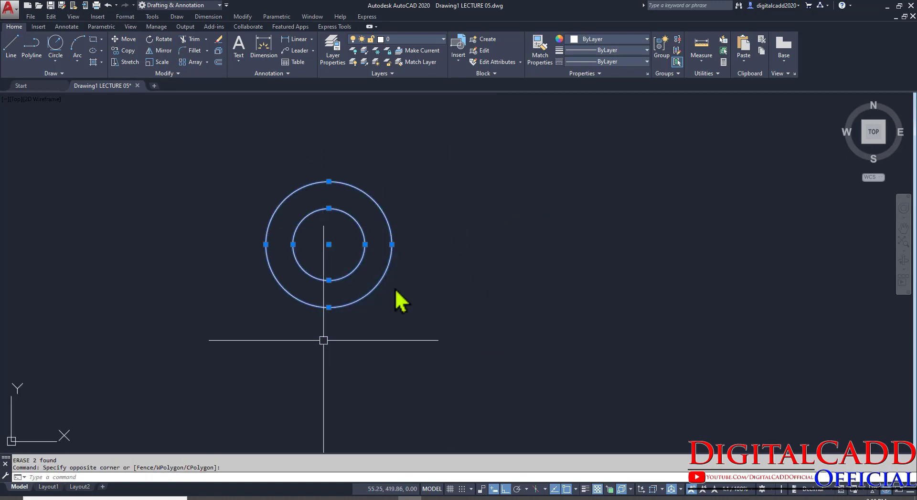
pyautogui.click(121, 51)
pyautogui.click(222, 401)
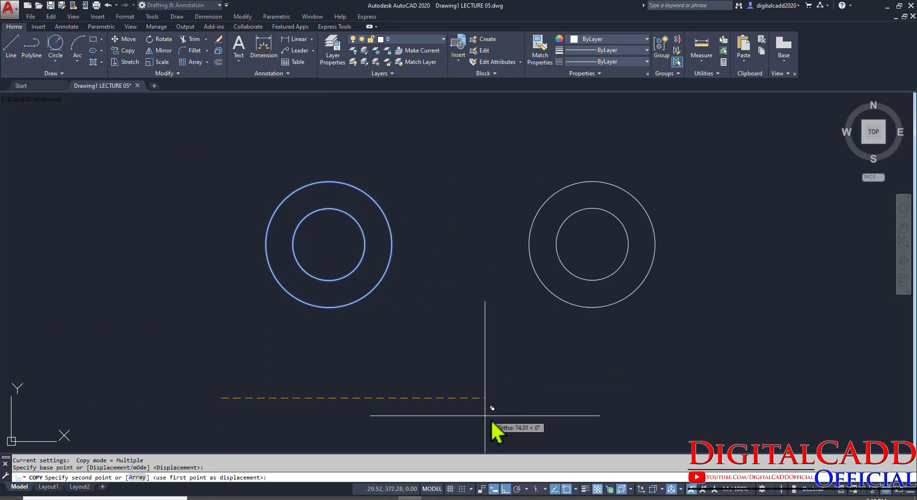
pyautogui.write('50')
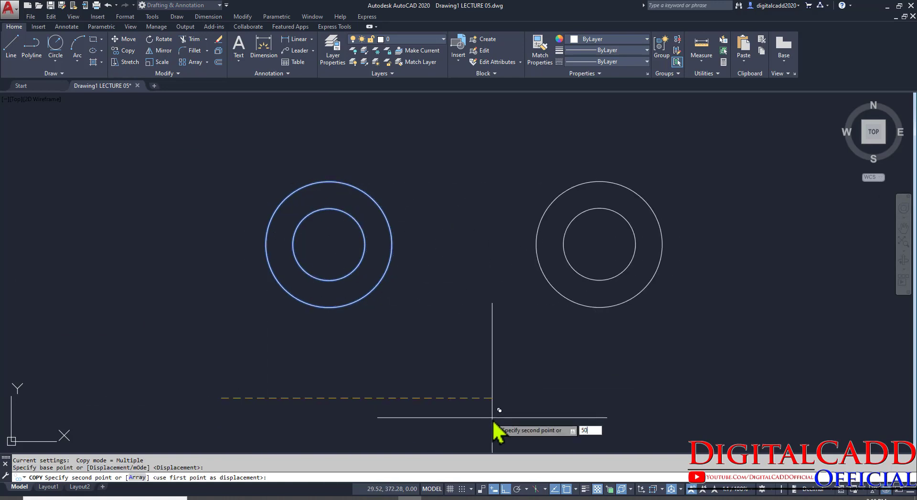
pyautogui.press('Return')
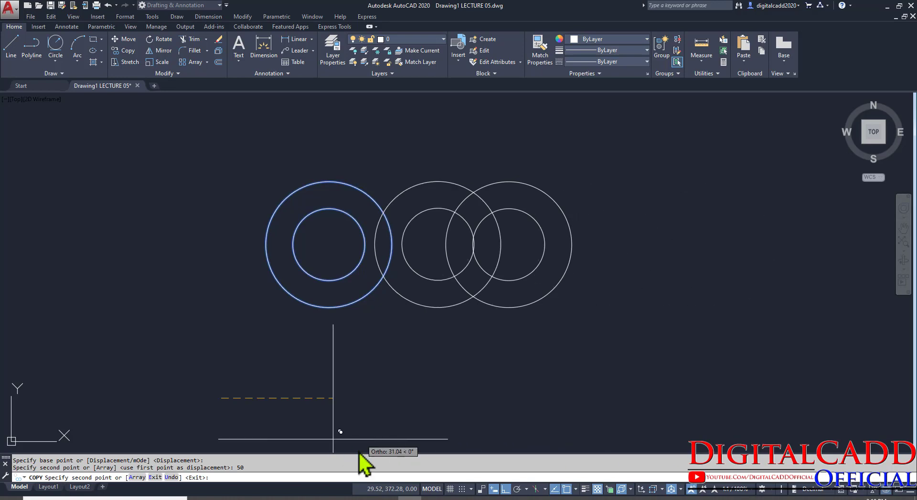
pyautogui.press('Return')
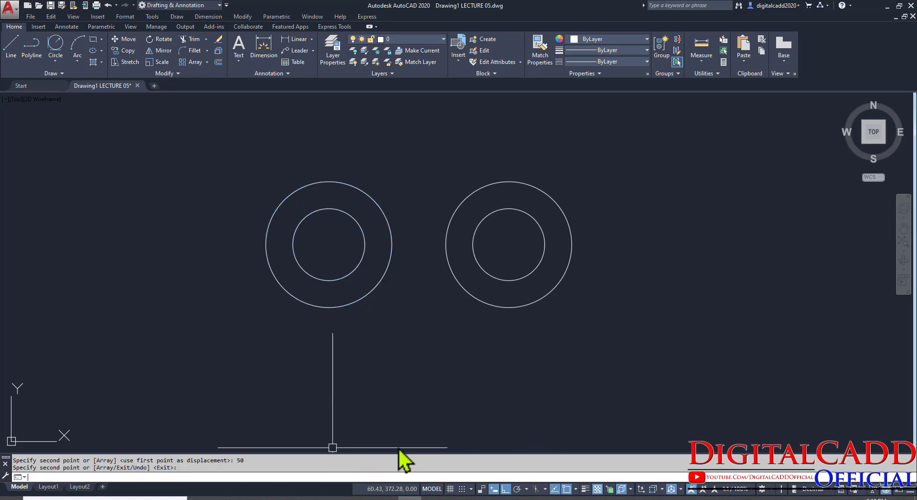
# Step: Draw a horizontal line through both circle centres, from the left quadrant of the left outer circle to the right quadrant of the right one
pyautogui.moveTo(461, 331); pyautogui.dragTo(423, 293, button='middle')
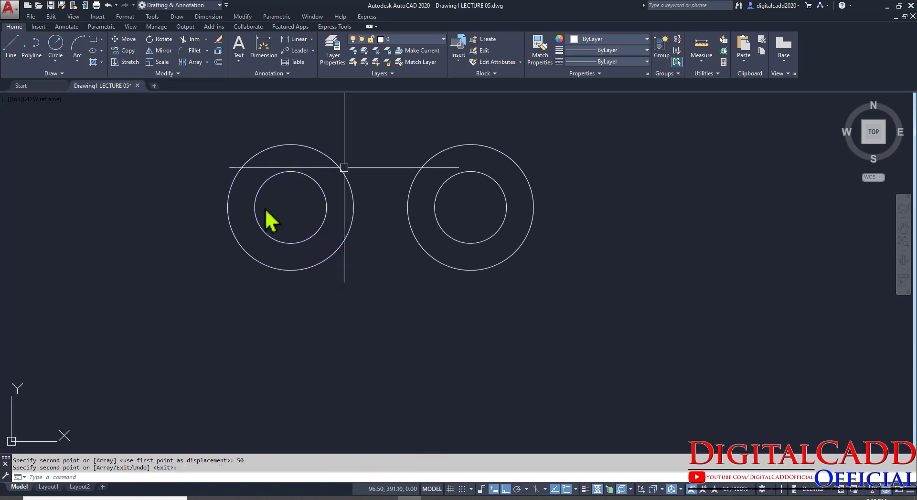
pyautogui.moveTo(376, 355); pyautogui.dragTo(386, 352, button='middle')
pyautogui.click(269, 498)
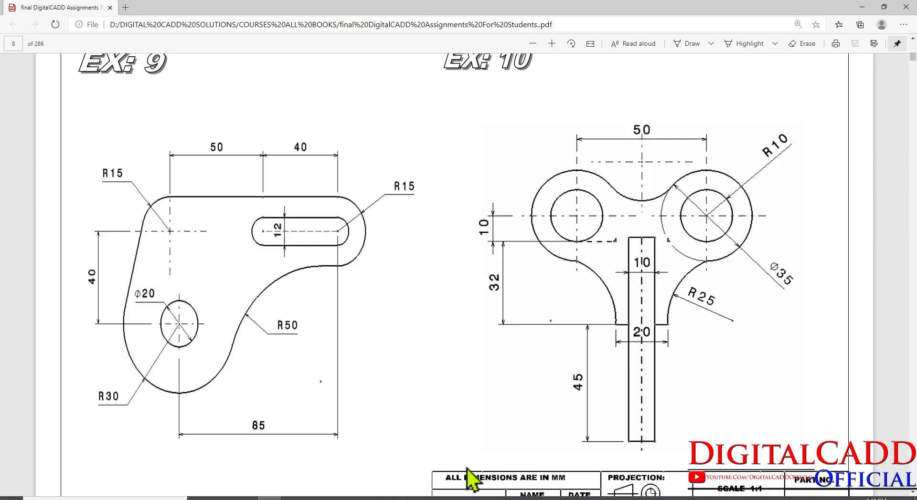
pyautogui.hotkey('alt', 'Tab')
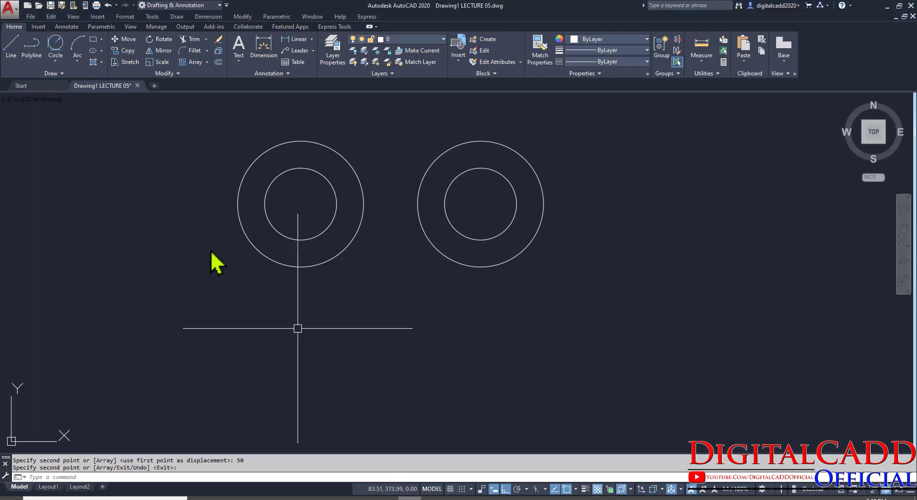
pyautogui.click(12, 48)
pyautogui.click(237, 204)
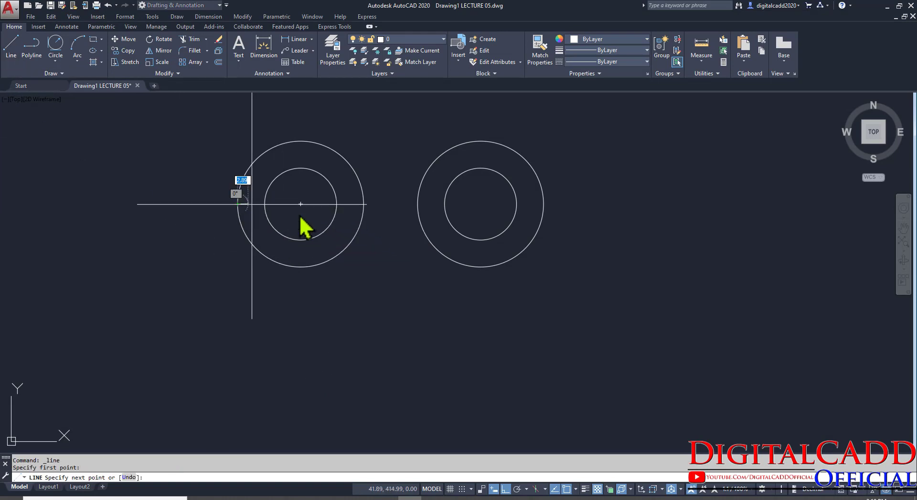
pyautogui.click(544, 204)
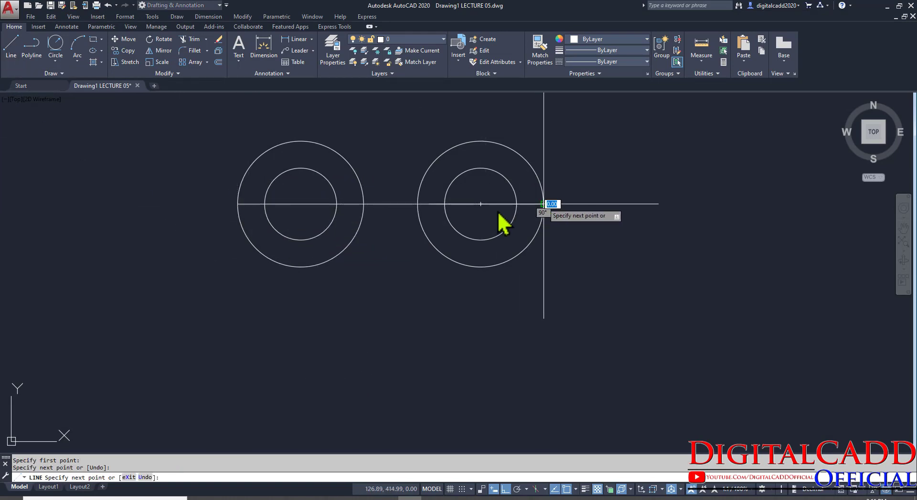
pyautogui.press('Return')
# Step: Draw a vertical centre line aligned with the horizontal line's midpoint, from above the circles to well below them
pyautogui.press('Return')
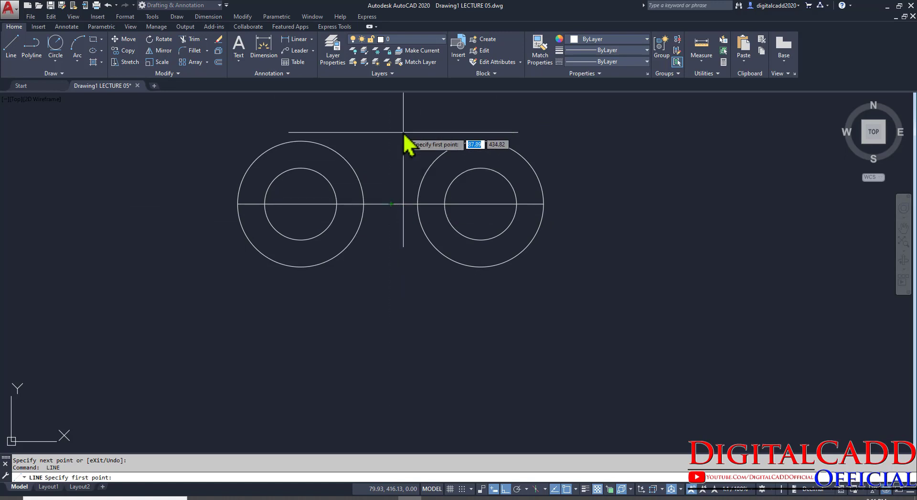
pyautogui.click(391, 109)
pyautogui.scroll(-4, 406, 373)
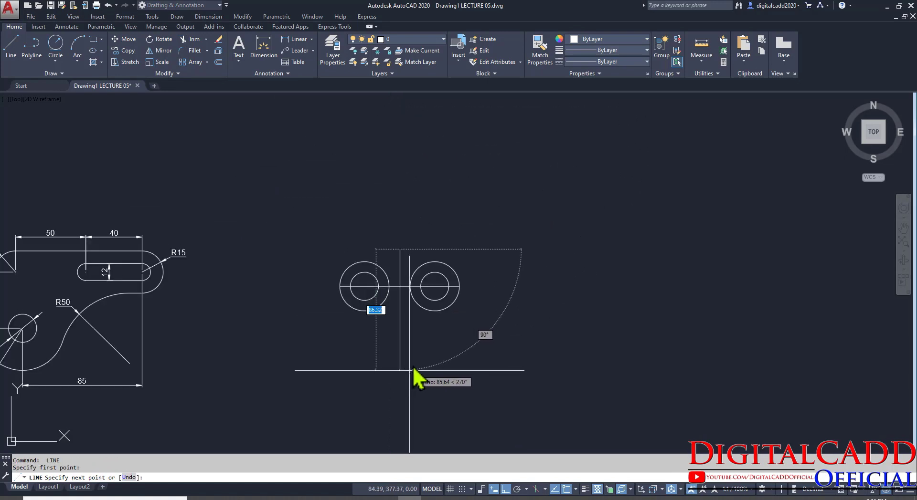
pyautogui.moveTo(409, 370); pyautogui.dragTo(428, 319, button='middle')
pyautogui.click(409, 359)
pyautogui.press('Return')
# Step: Examine the EX: 10 reference drawing for the dimensions of the key body below the circles
pyautogui.scroll(2, 434, 260)
pyautogui.click(267, 498)
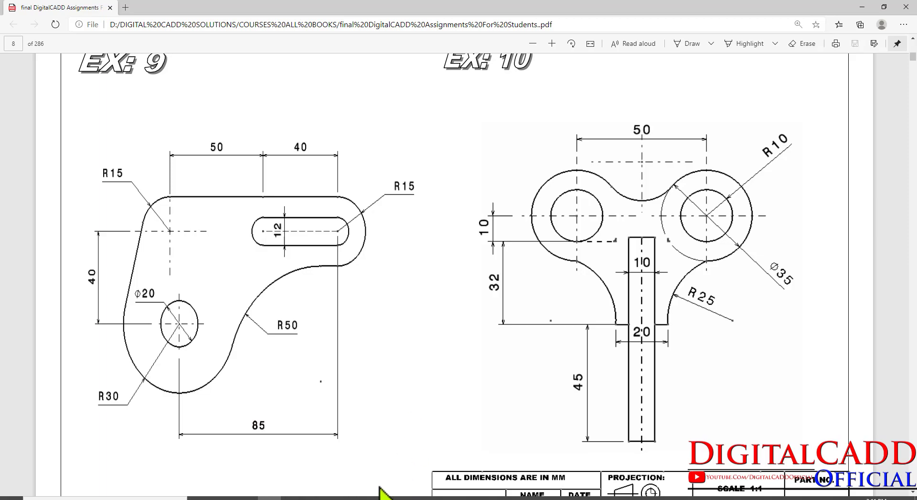
pyautogui.click(410, 498)
pyautogui.scroll(2, 387, 146)
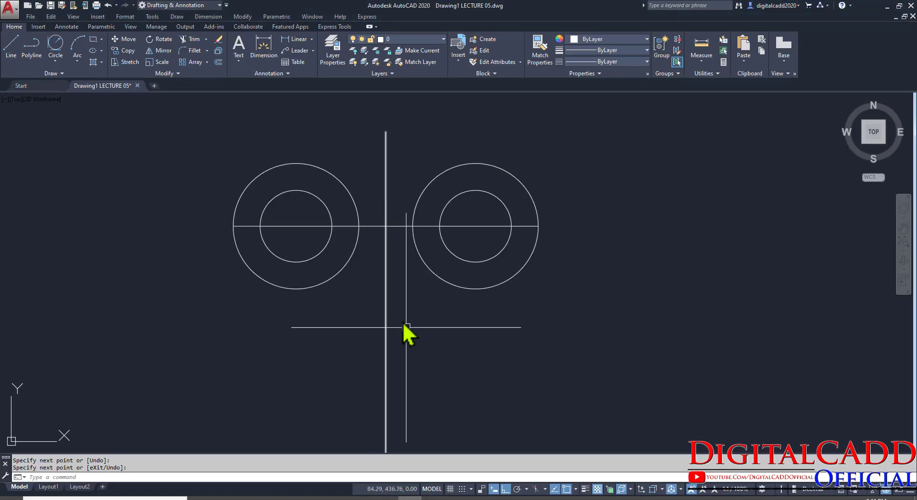
pyautogui.moveTo(519, 422); pyautogui.dragTo(511, 365, button='middle')
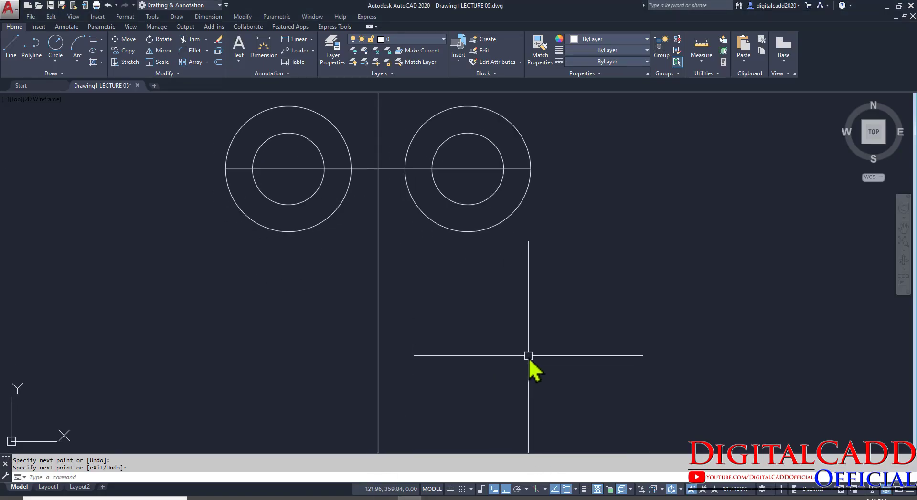
pyautogui.moveTo(476, 309); pyautogui.dragTo(466, 339, button='middle')
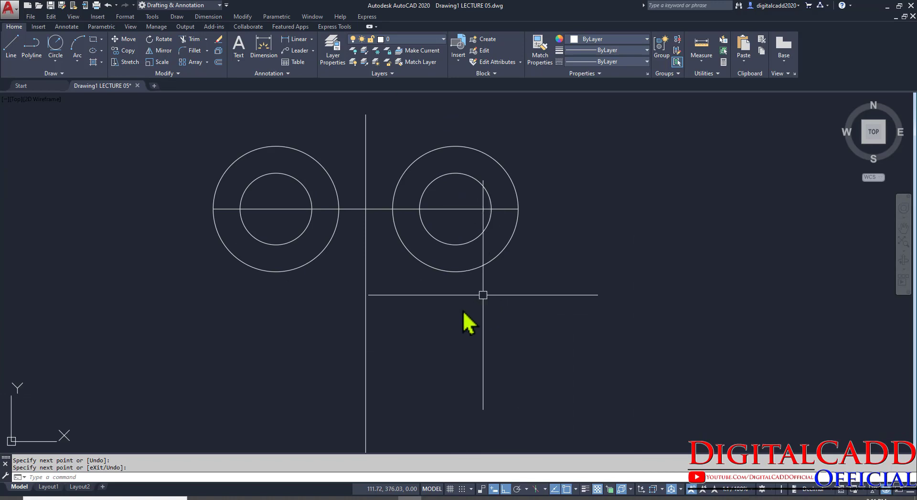
pyautogui.moveTo(396, 229)
pyautogui.mouseDown(button='middle')
pyautogui.moveTo(410, 233)
pyautogui.moveTo(405, 224)
pyautogui.mouseUp(button='middle')
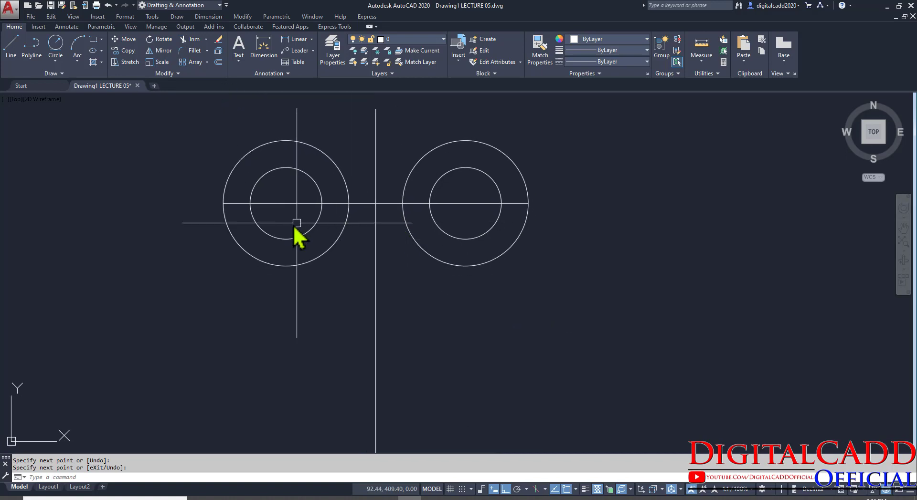
pyautogui.click(219, 62)
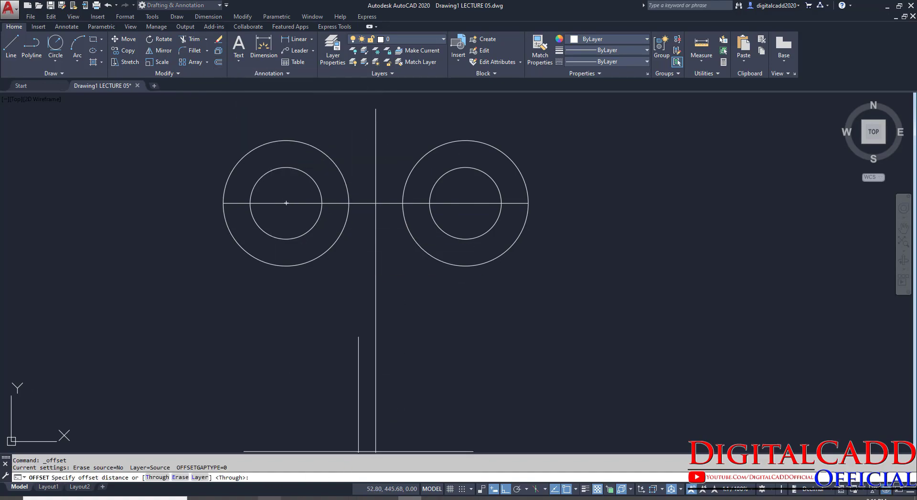
pyautogui.click(270, 499)
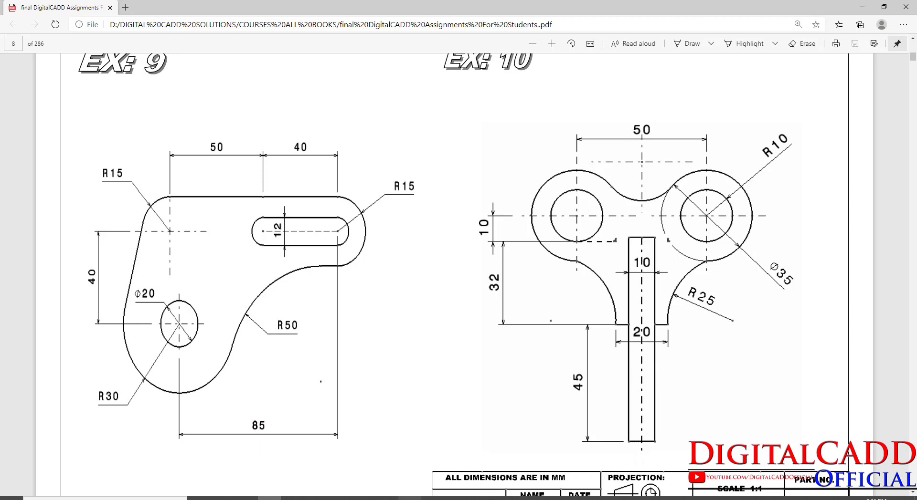
pyautogui.click(409, 498)
pyautogui.press('Escape')
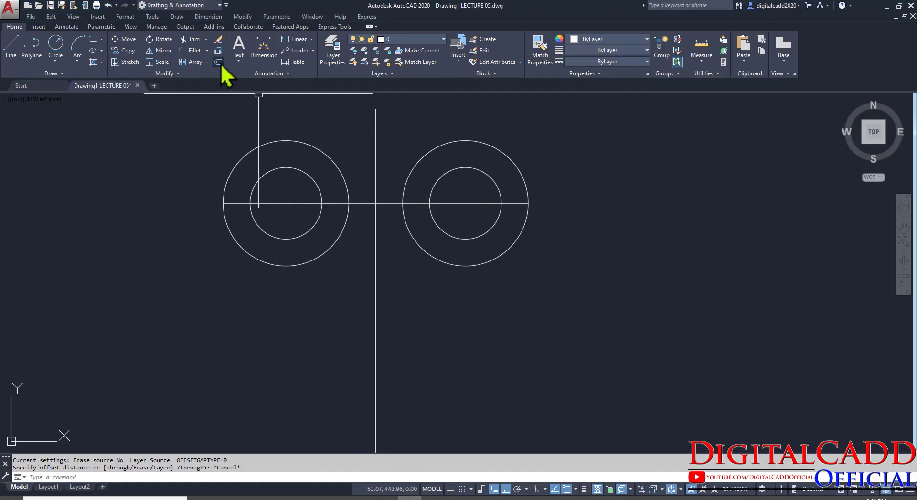
# Step: Offset the horizontal line through the circle centres 10 mm downward
pyautogui.click(218, 63)
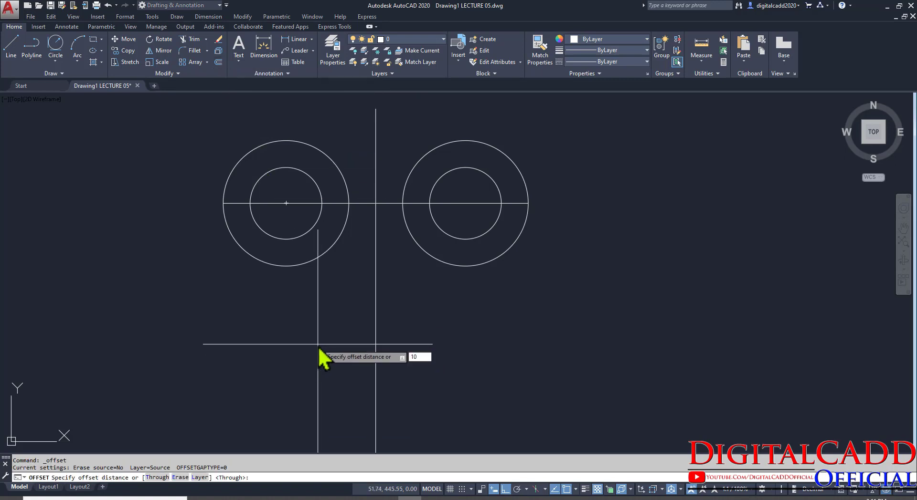
pyautogui.write('10')
pyautogui.press('Return')
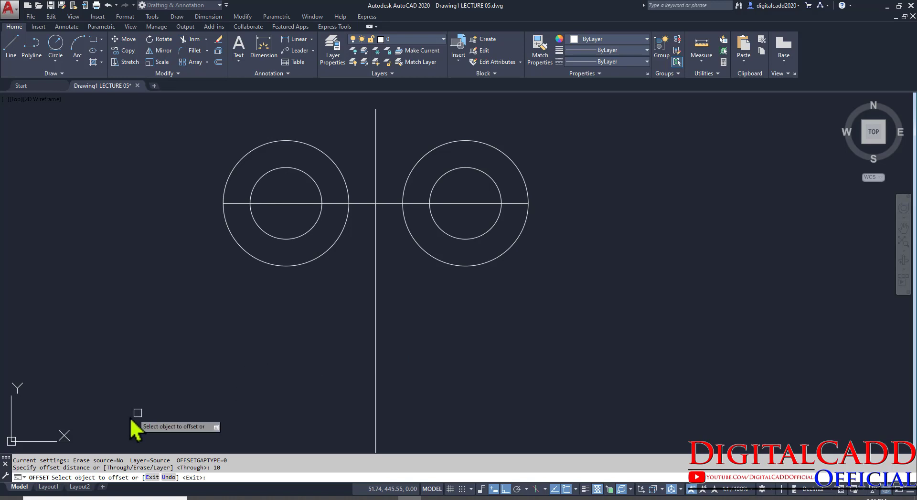
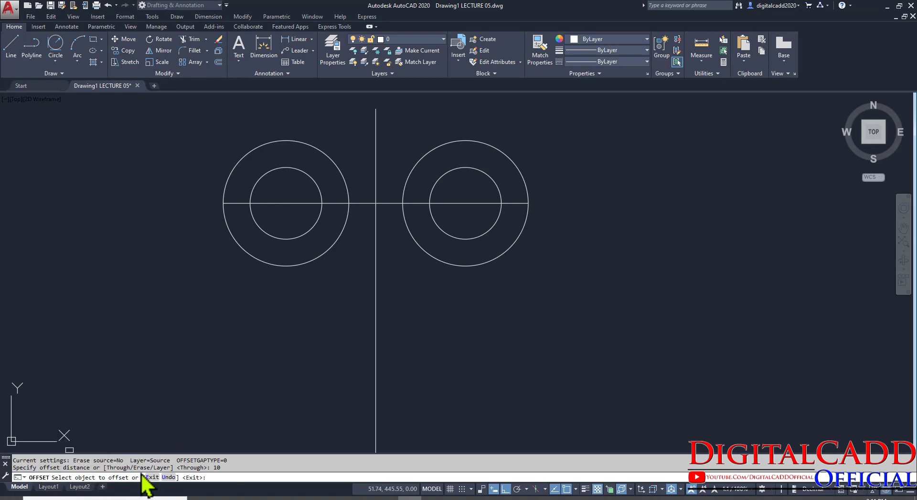
pyautogui.click(368, 205)
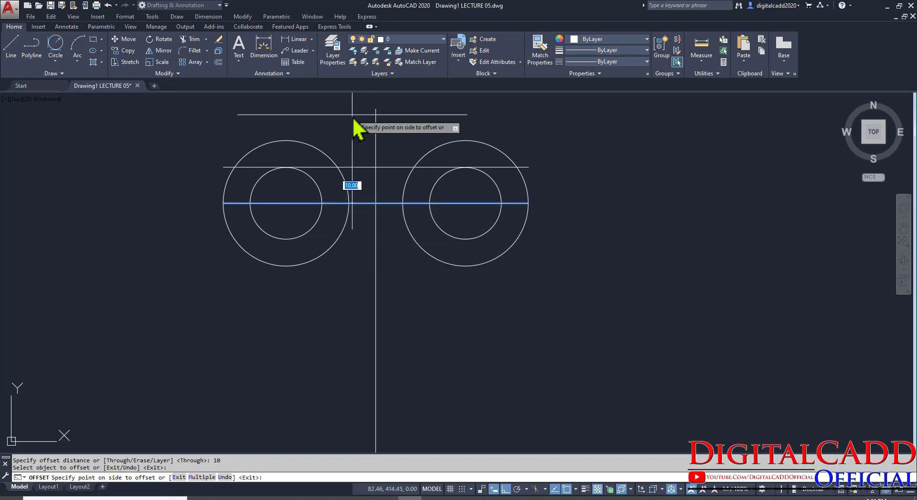
pyautogui.click(342, 318)
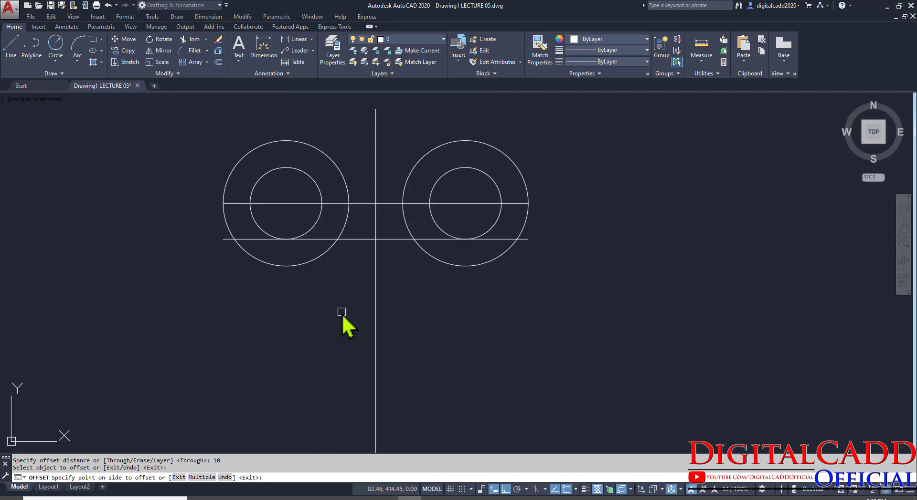
# Step: Offset the lower horizontal line, tangent to the bottoms of the inner circles, 32 mm downward
pyautogui.click(347, 239)
pyautogui.hotkey('alt', 'Tab')
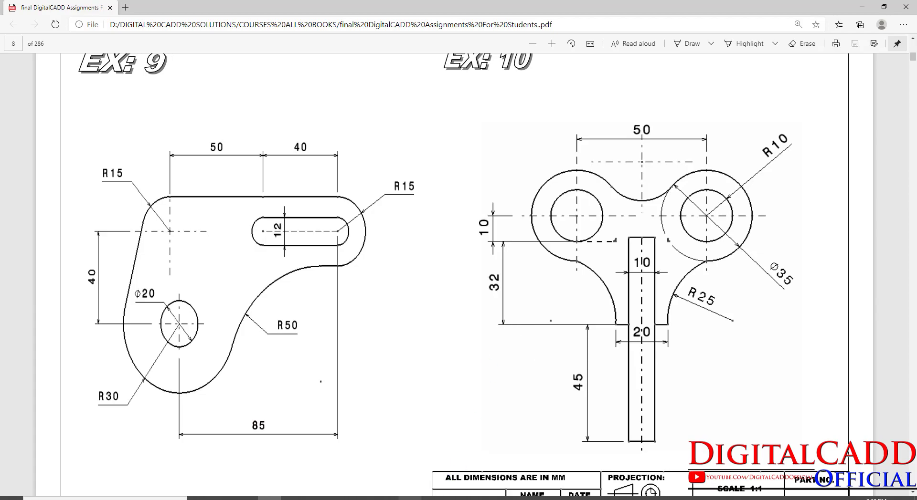
pyautogui.hotkey('alt', 'Tab')
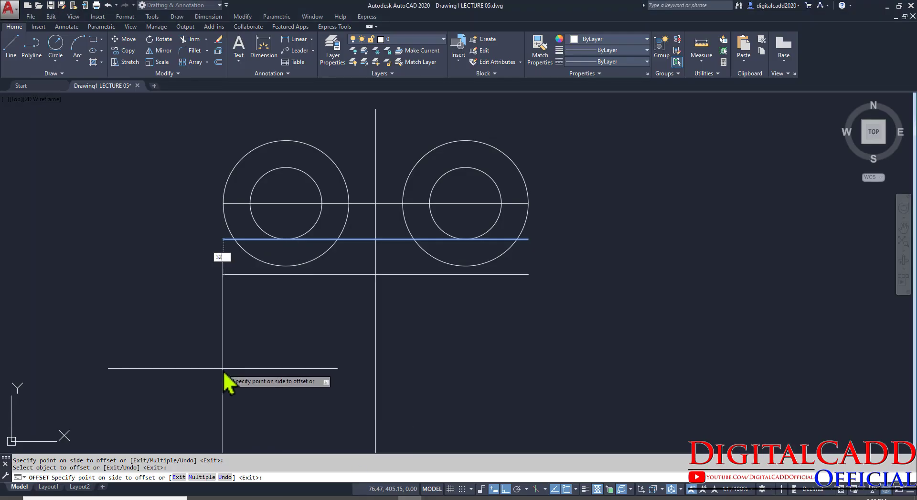
pyautogui.press('Return')
# Step: Offset the lowest horizontal line 45 mm downward to mark the end of the key's shaft
pyautogui.moveTo(311, 359); pyautogui.dragTo(334, 171, button='middle')
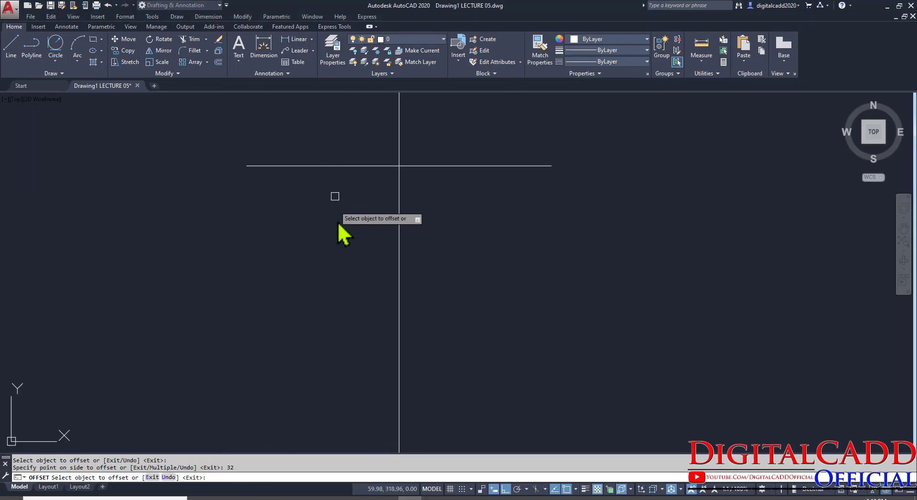
pyautogui.click(360, 169)
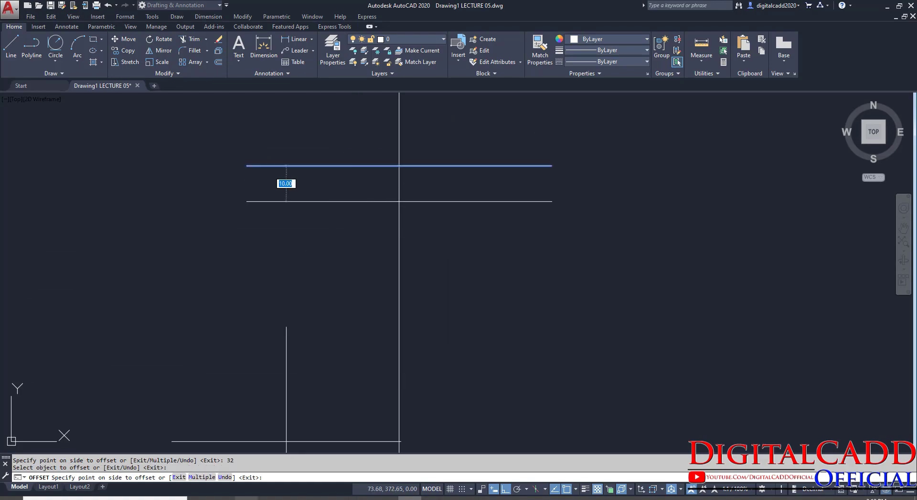
pyautogui.hotkey('alt', 'Tab')
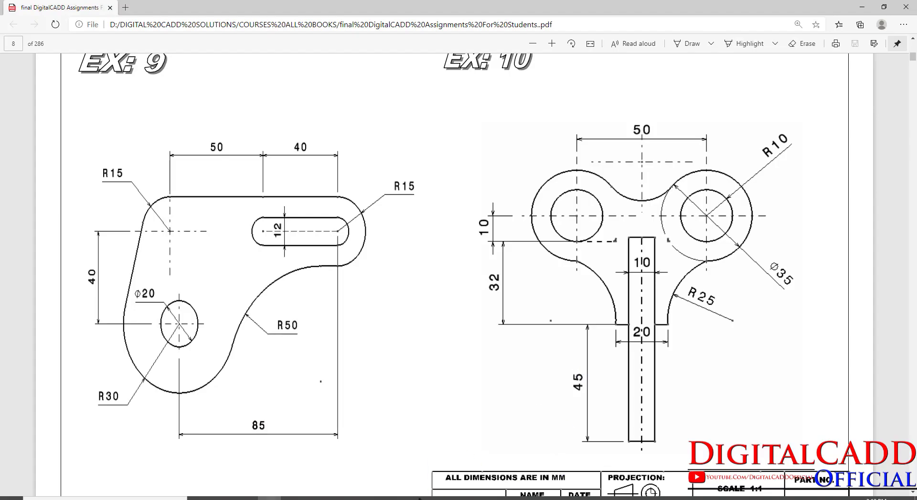
pyautogui.hotkey('alt', 'Tab')
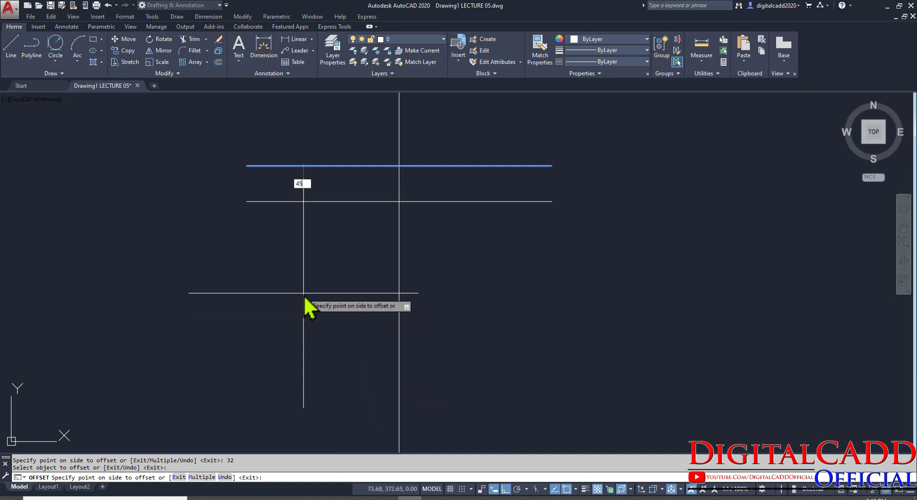
pyautogui.press('Return')
pyautogui.scroll(-1, 535, 272)
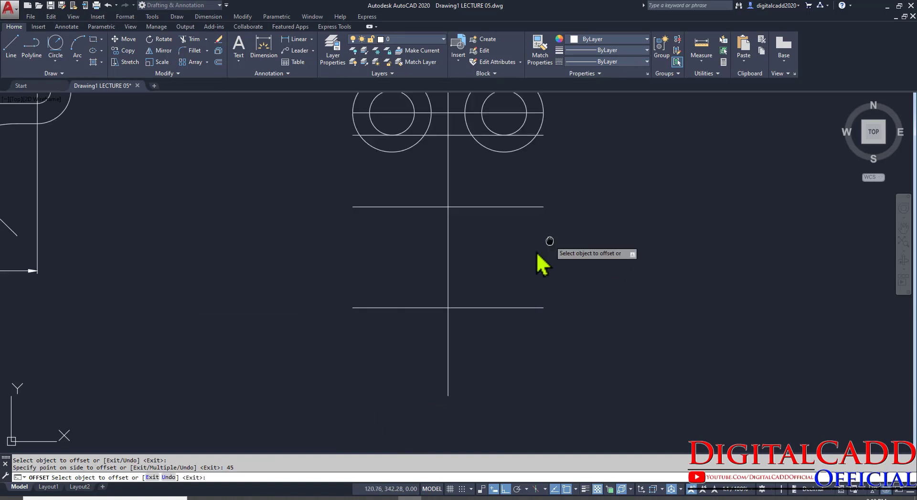
# Step: Check the shaft width in the EX: 10 reference and offset the vertical centre line 5 mm to both sides
pyautogui.moveTo(549, 242); pyautogui.dragTo(469, 321, button='middle')
pyautogui.moveTo(472, 355)
pyautogui.mouseDown(button='middle')
pyautogui.moveTo(432, 348)
pyautogui.moveTo(429, 311)
pyautogui.mouseUp(button='middle')
pyautogui.hotkey('alt', 'Tab')
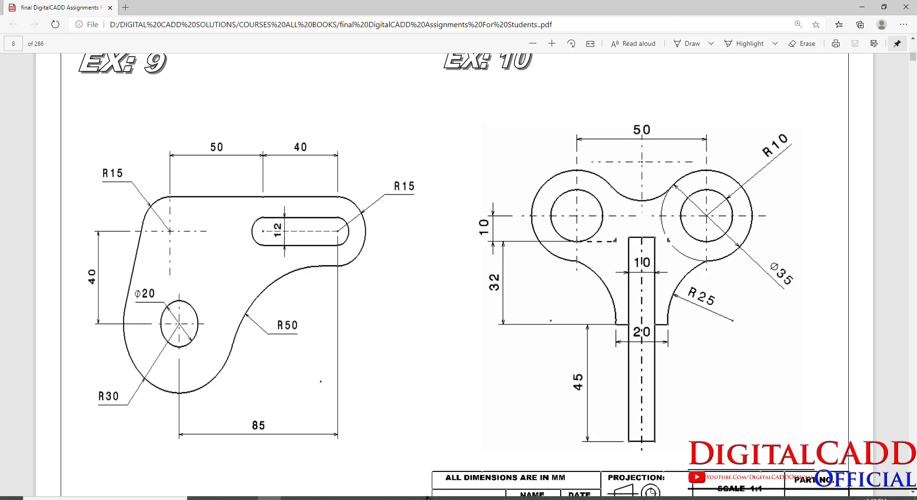
pyautogui.hotkey('alt', 'Tab')
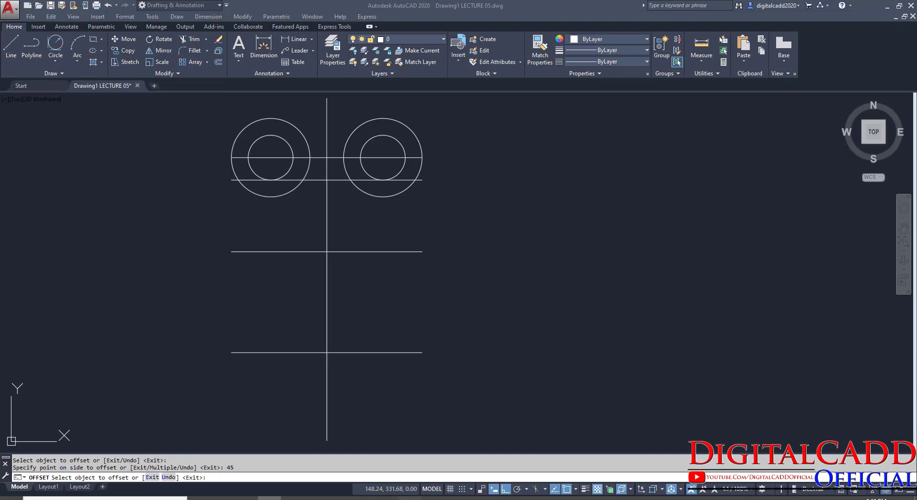
pyautogui.click(218, 63)
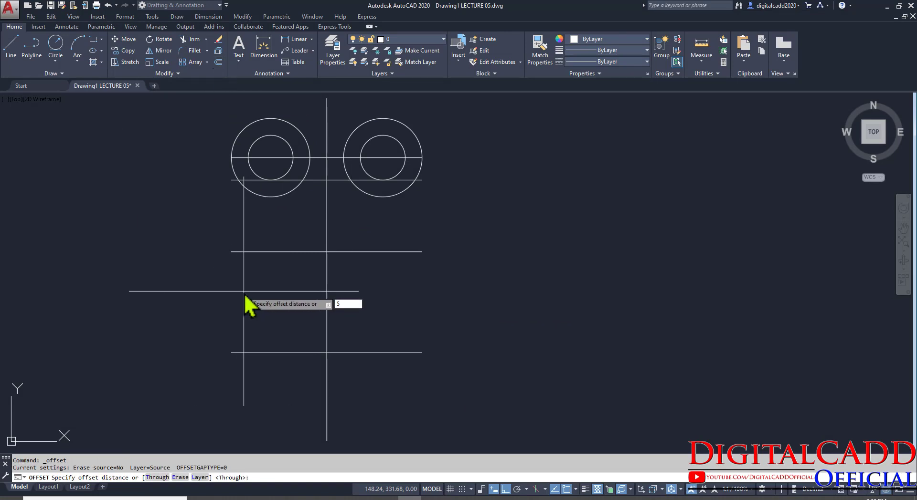
pyautogui.write('5')
pyautogui.press('Return')
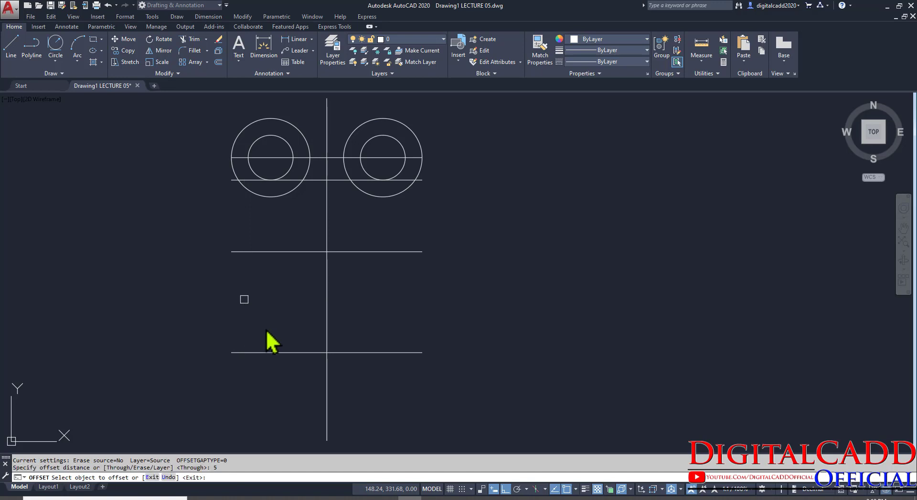
pyautogui.click(326, 290)
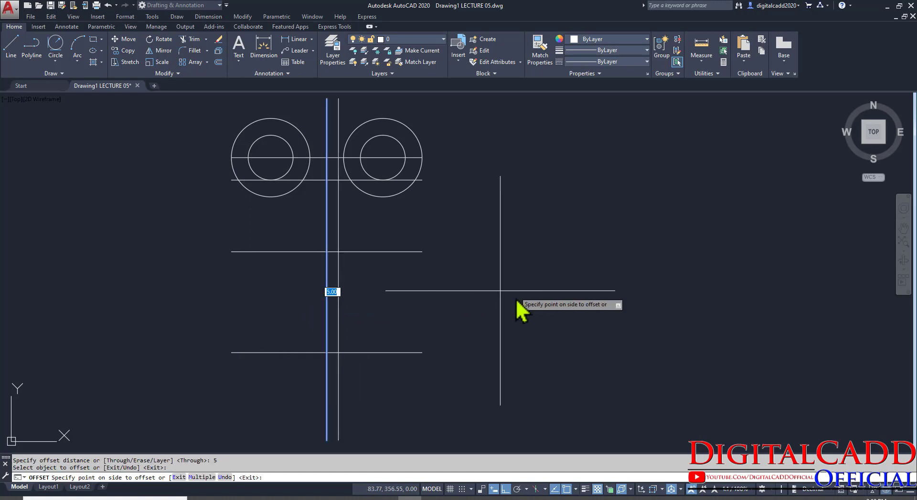
pyautogui.click(517, 300)
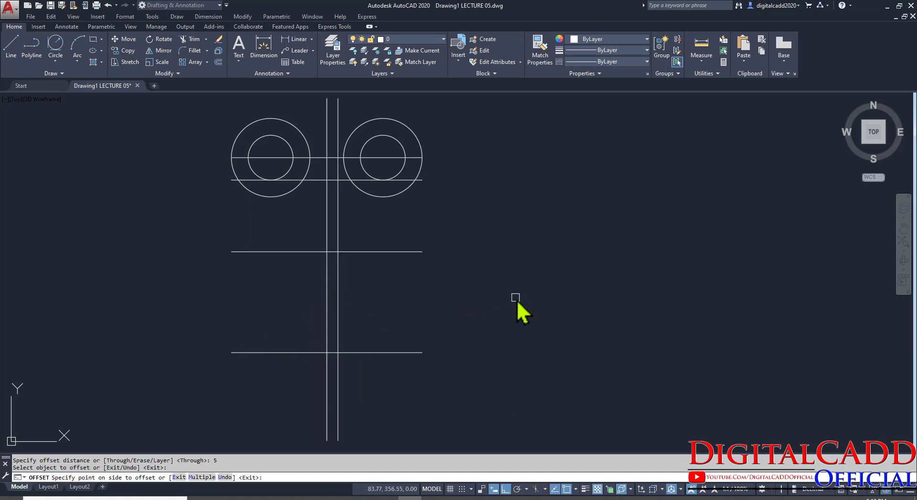
pyautogui.click(326, 289)
pyautogui.click(284, 306)
# Step: Offset the vertical centre line 10 mm to both sides for the width of the key body
pyautogui.moveTo(424, 390); pyautogui.dragTo(443, 389, button='middle')
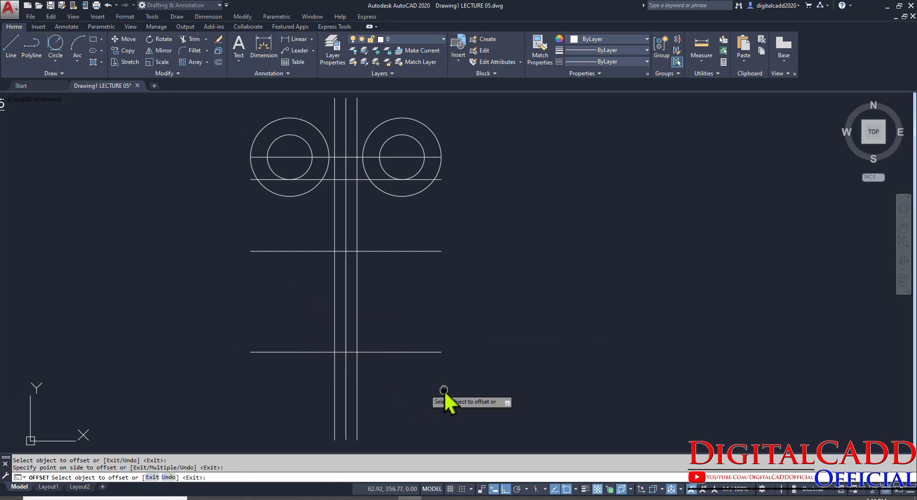
pyautogui.click(346, 320)
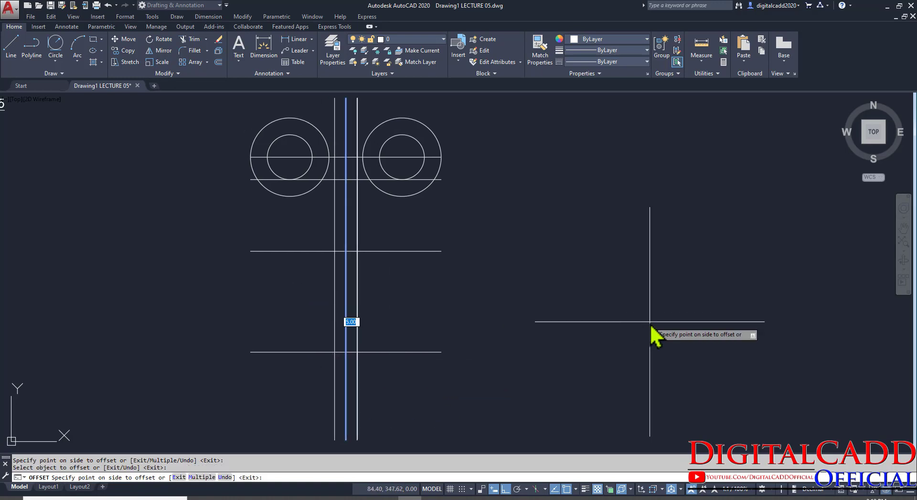
pyautogui.write('10')
pyautogui.press('Return')
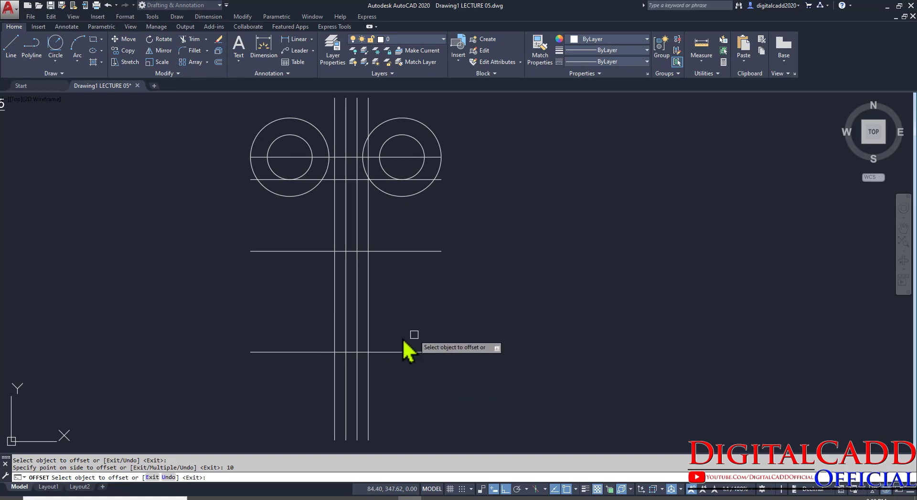
pyautogui.click(344, 327)
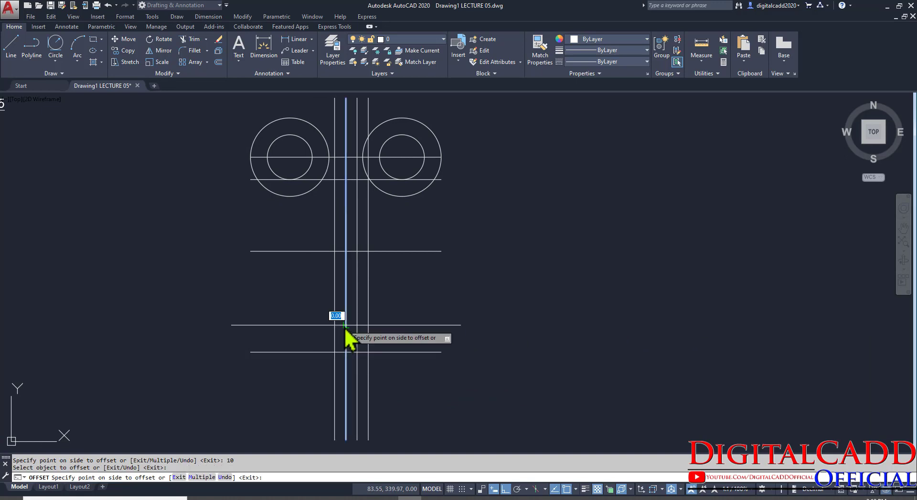
pyautogui.click(202, 332)
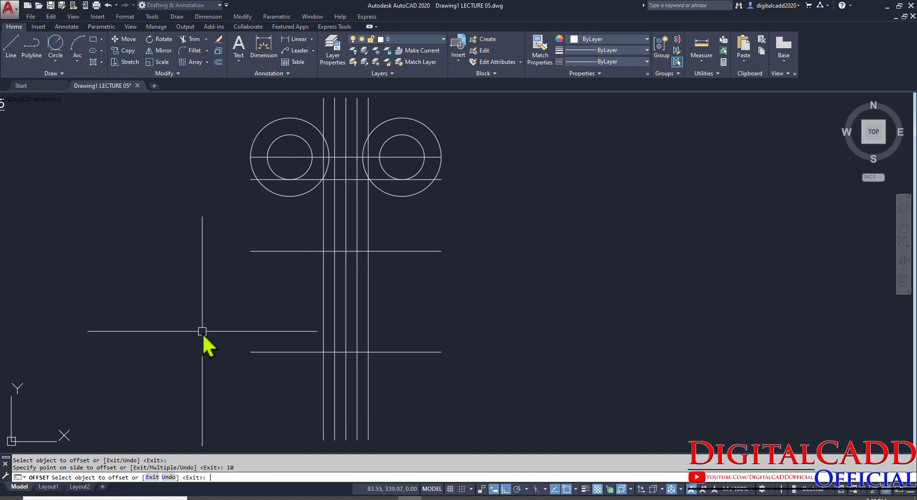
pyautogui.press('Return')
# Step: Trim the horizontal line at the body's lower edge outside the two outermost vertical lines
pyautogui.moveTo(428, 292); pyautogui.dragTo(491, 299, button='middle')
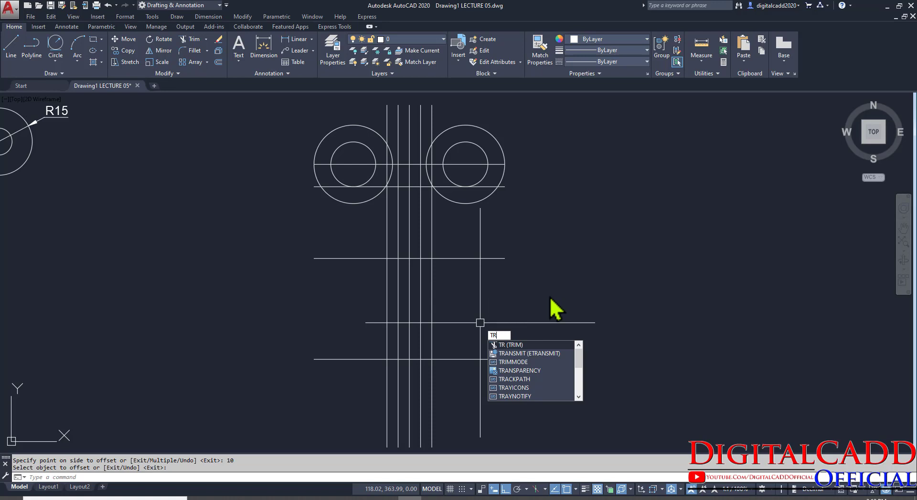
pyautogui.press('Return')
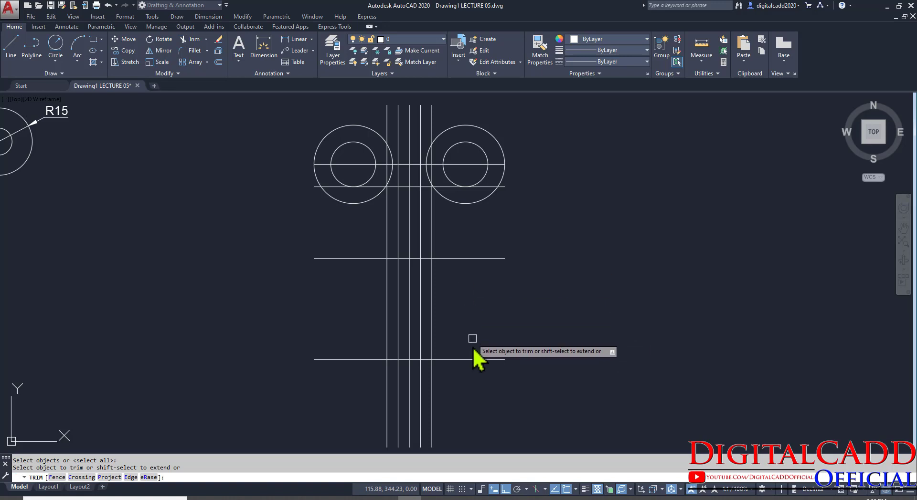
pyautogui.click(455, 259)
pyautogui.click(351, 258)
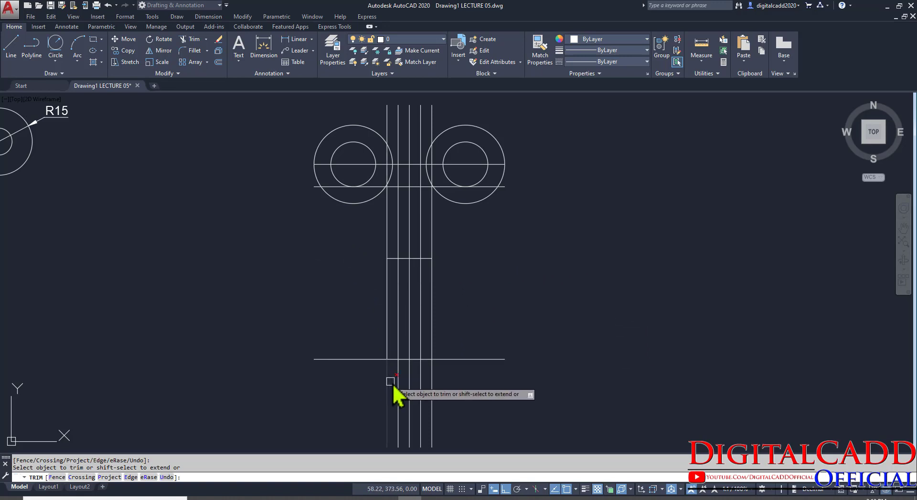
# Step: Trim the two inner vertical lines below the shaft's end line, and that line between the inner and outer verticals
pyautogui.scroll(4, 392, 368)
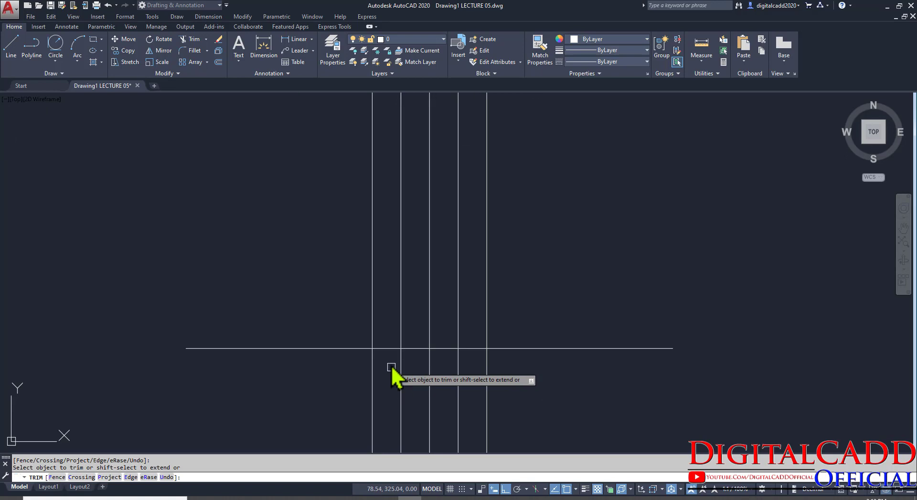
pyautogui.click(471, 367)
pyautogui.click(424, 383)
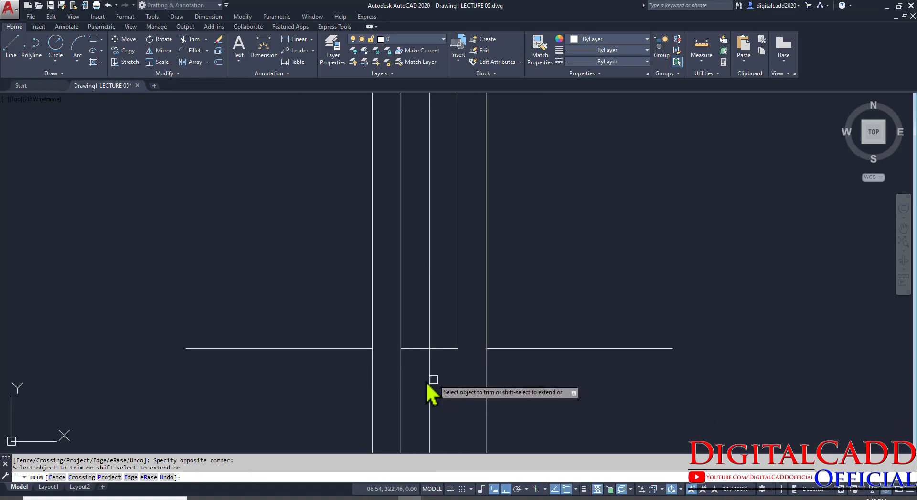
pyautogui.click(409, 373)
pyautogui.click(383, 388)
pyautogui.scroll(-4, 389, 377)
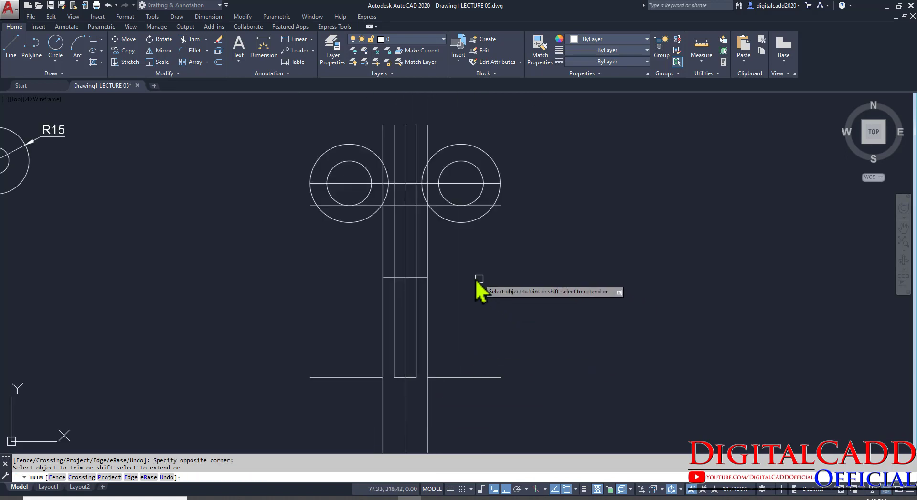
pyautogui.press('Return')
# Step: Erase the two outermost vertical lines, 10 mm either side of the centre line
pyautogui.click(429, 242)
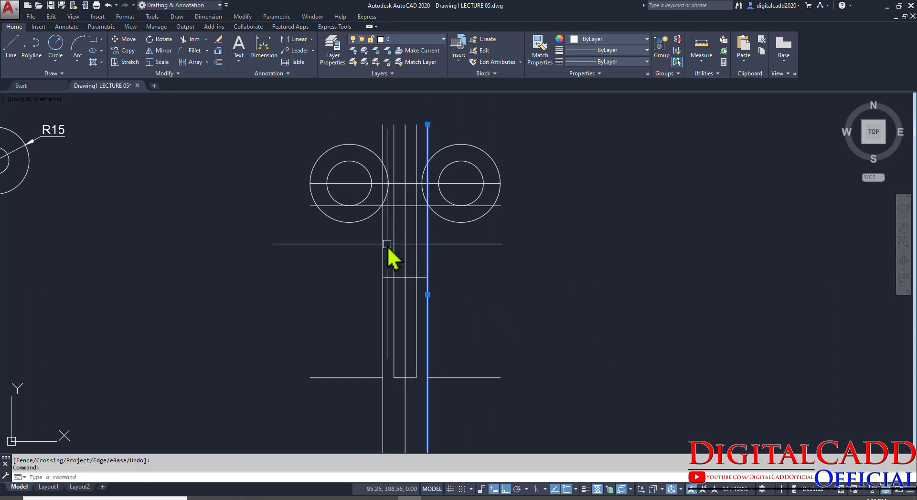
pyautogui.click(383, 249)
pyautogui.write('E')
pyautogui.press('Return')
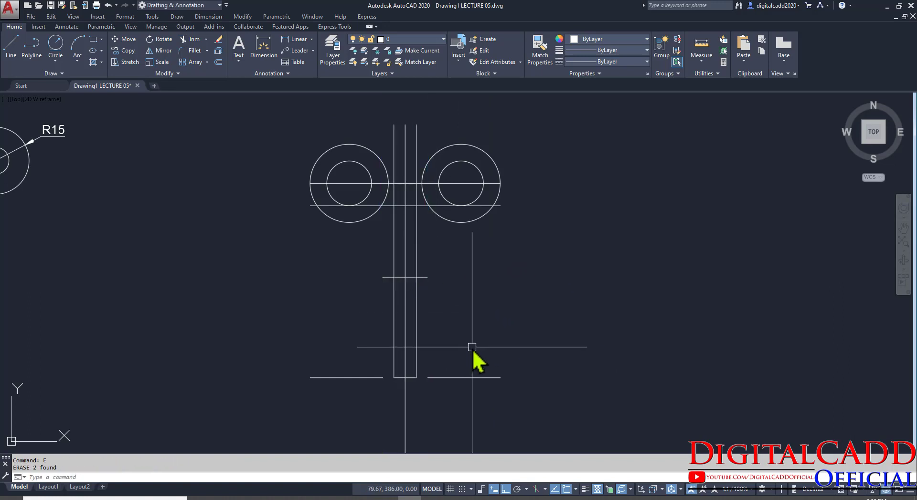
# Step: Erase the two leftover horizontal line pieces on either side of the shaft's lower end
pyautogui.moveTo(481, 393); pyautogui.dragTo(495, 312, button='middle')
pyautogui.click(527, 265)
pyautogui.click(455, 329)
pyautogui.click(359, 277)
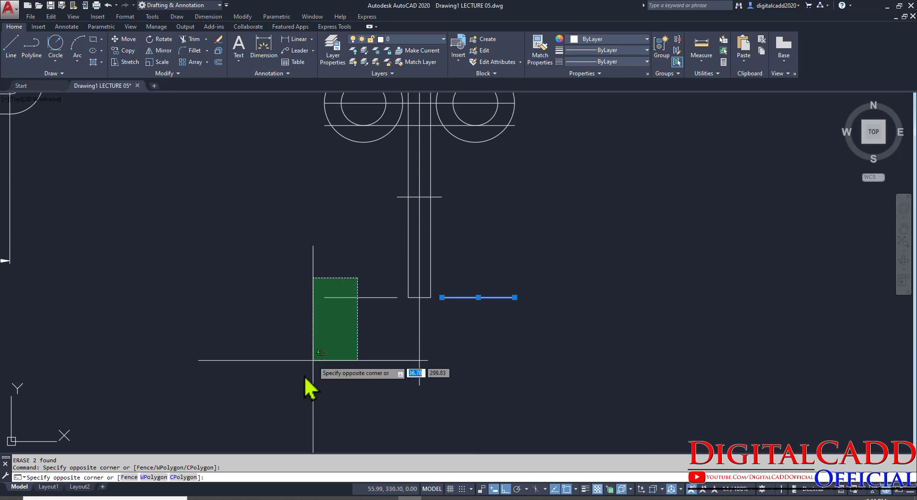
pyautogui.click(304, 375)
pyautogui.write('E')
pyautogui.press('Return')
# Step: Trim the horizontal line at the shaft's top outside the shaft up to the outer circles, and both shaft sides from there to the circles' centre line
pyautogui.moveTo(471, 251); pyautogui.dragTo(429, 396, button='middle')
pyautogui.scroll(2, 380, 308)
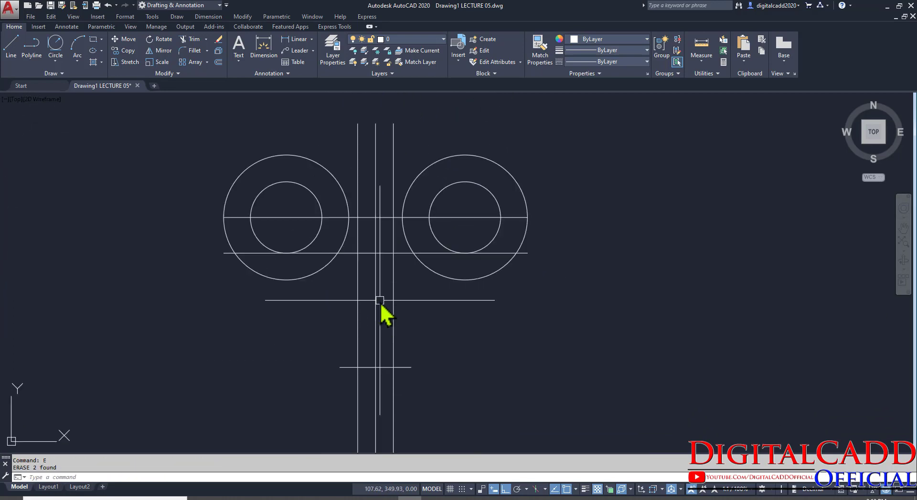
pyautogui.write('TR')
pyautogui.press('Return')
pyautogui.press('Return')
pyautogui.scroll(2, 395, 254)
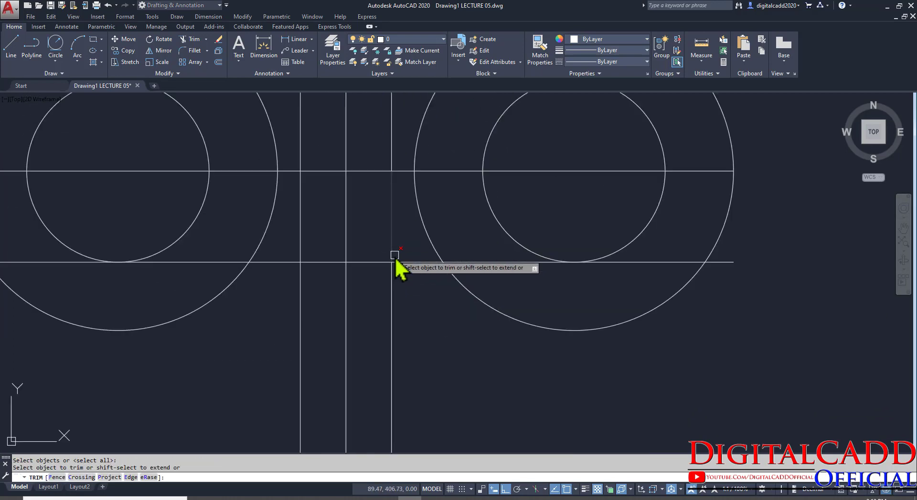
pyautogui.click(408, 262)
pyautogui.click(391, 244)
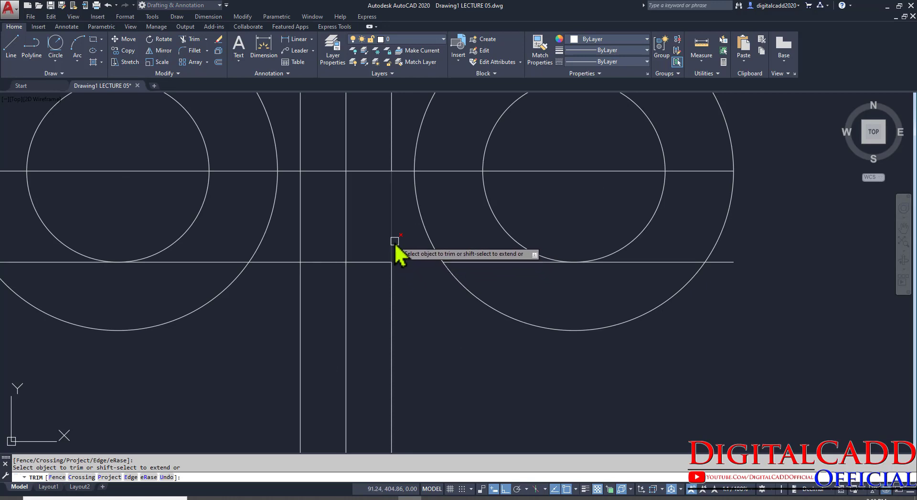
pyautogui.click(301, 243)
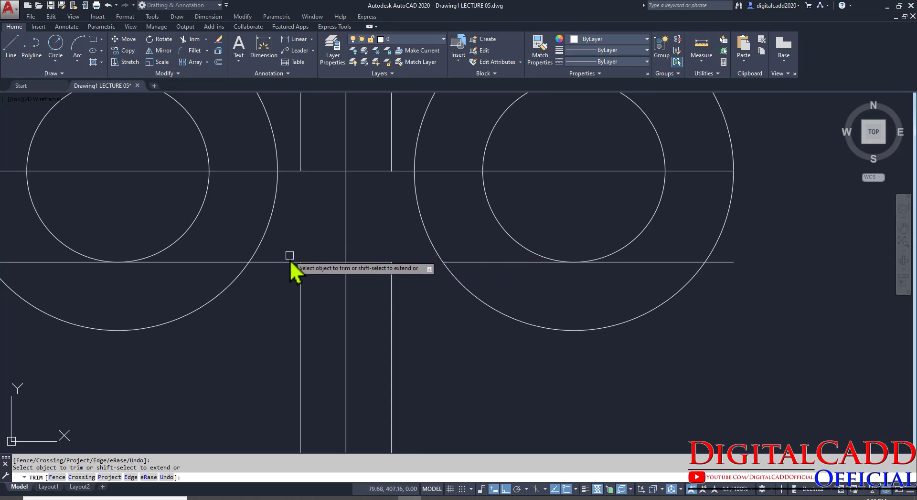
pyautogui.click(288, 262)
pyautogui.press('Return')
# Step: Erase the leftover horizontal pieces across both outer circles and the two vertical pieces above the circles' centre line
pyautogui.click(221, 262)
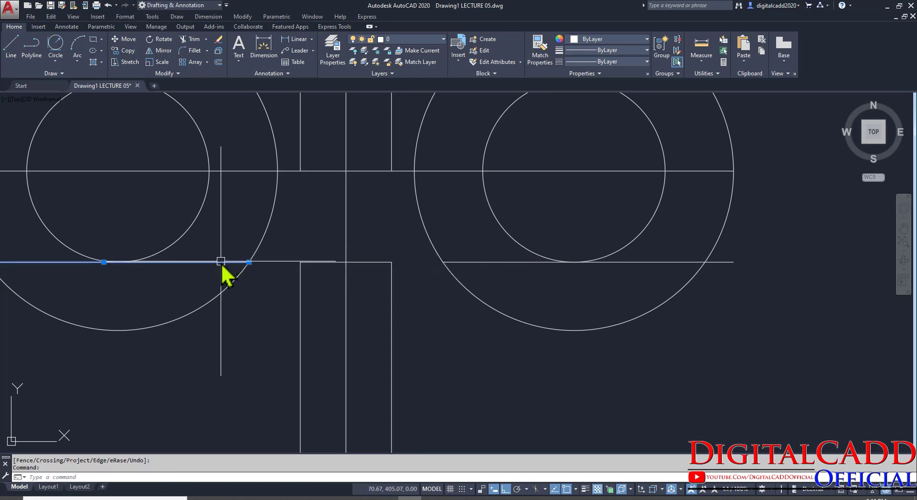
pyautogui.click(301, 160)
pyautogui.click(389, 123)
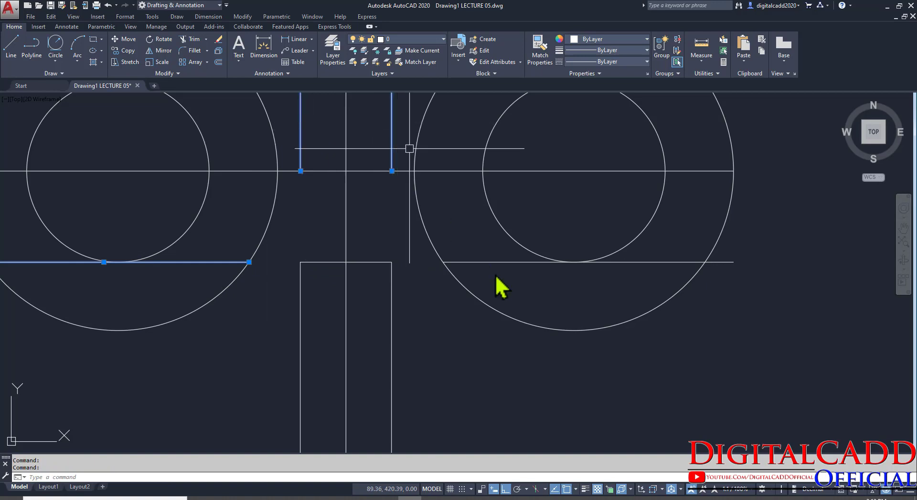
pyautogui.click(501, 262)
pyautogui.press('Return')
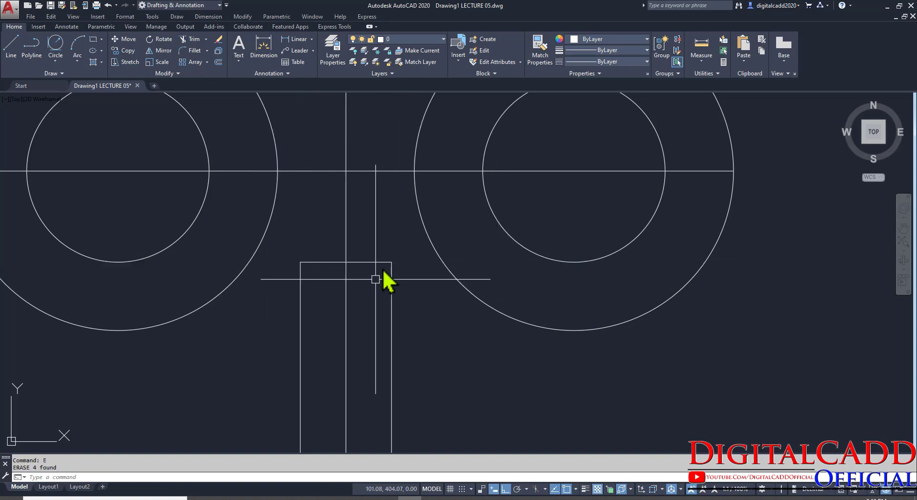
# Step: Trim the horizontal line at the body's lower edge between the two sides of the shaft
pyautogui.scroll(-7, 454, 350)
pyautogui.scroll(2, 402, 252)
pyautogui.scroll(-1, 422, 316)
pyautogui.scroll(4, 422, 316)
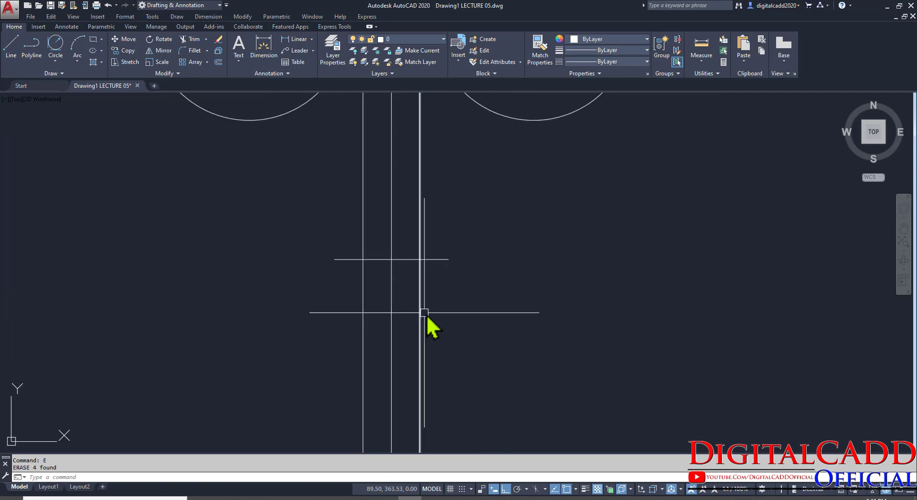
pyautogui.write('tr')
pyautogui.press('Return')
pyautogui.press('Return')
pyautogui.click(402, 258)
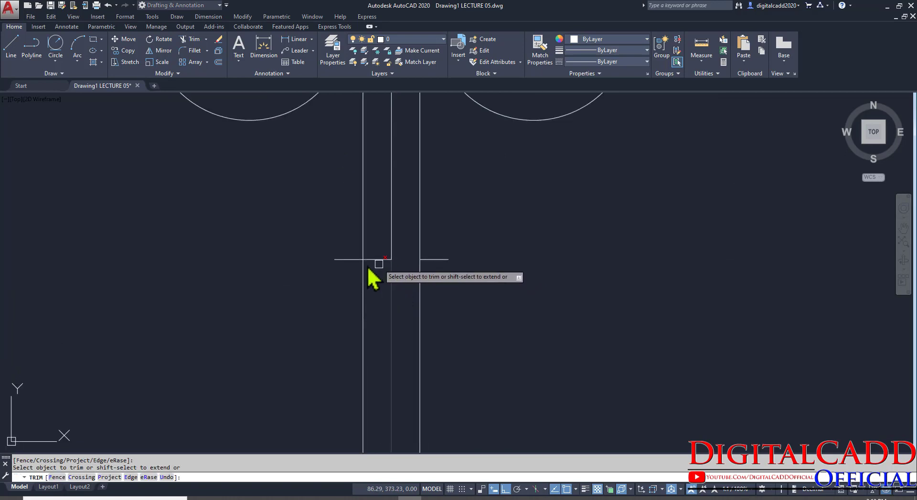
pyautogui.click(374, 261)
pyautogui.press('Return')
# Step: Check the EX: 10 drawing in the PDF, and shorten the vertical centre line to end slightly below the shaft's lower end
pyautogui.scroll(-4, 405, 288)
pyautogui.moveTo(436, 257); pyautogui.dragTo(421, 289, button='middle')
pyautogui.click(269, 498)
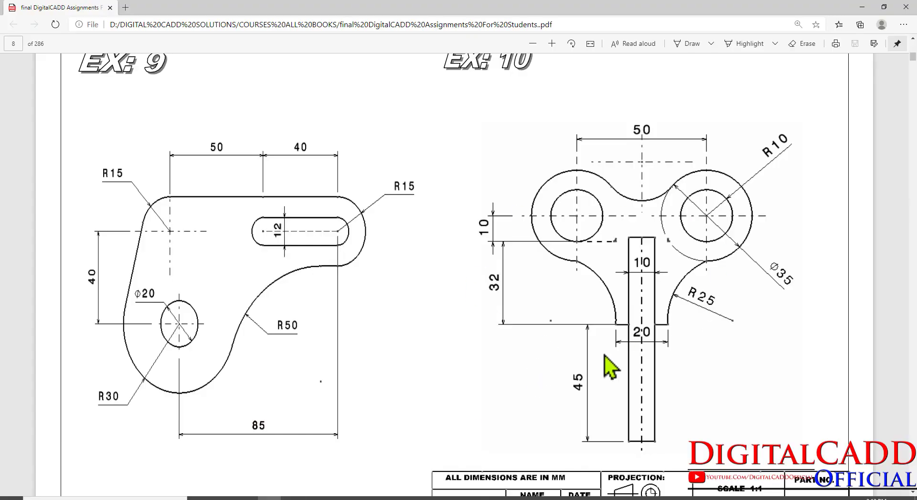
pyautogui.click(410, 498)
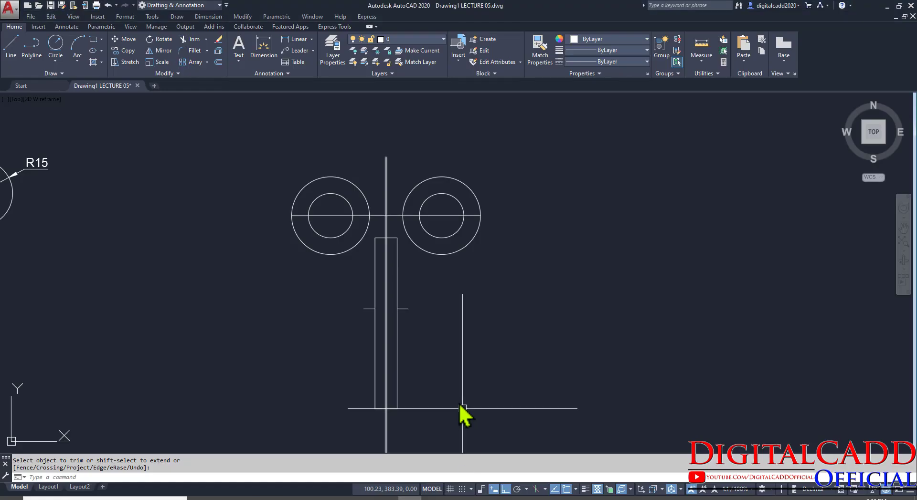
pyautogui.moveTo(458, 405); pyautogui.dragTo(472, 302, button='middle')
pyautogui.click(401, 377)
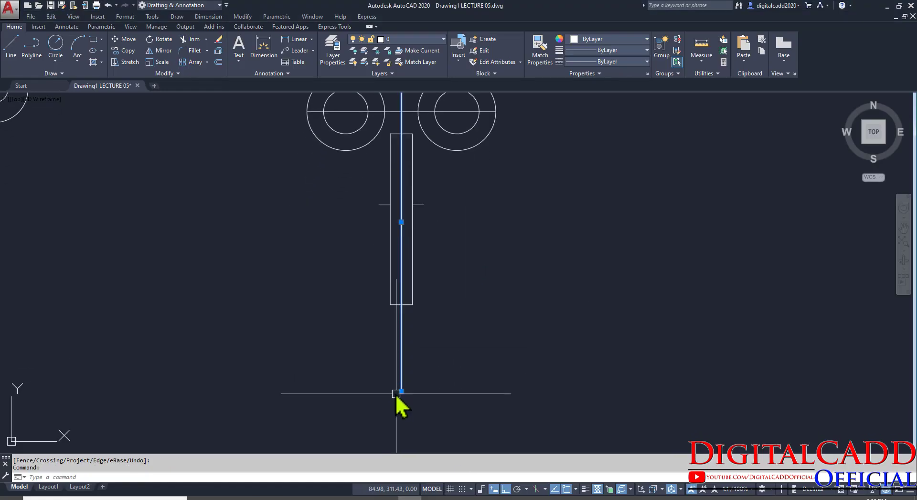
pyautogui.click(401, 391)
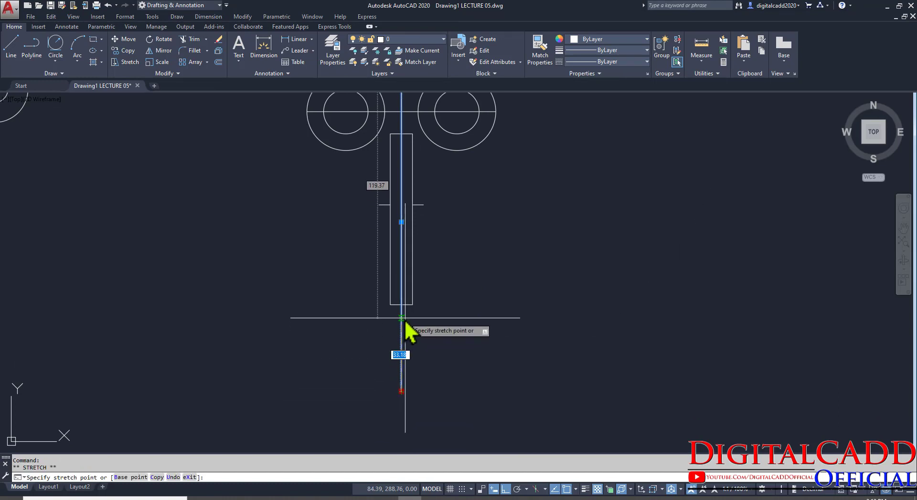
pyautogui.press('Escape')
pyautogui.moveTo(417, 275); pyautogui.dragTo(424, 368, button='middle')
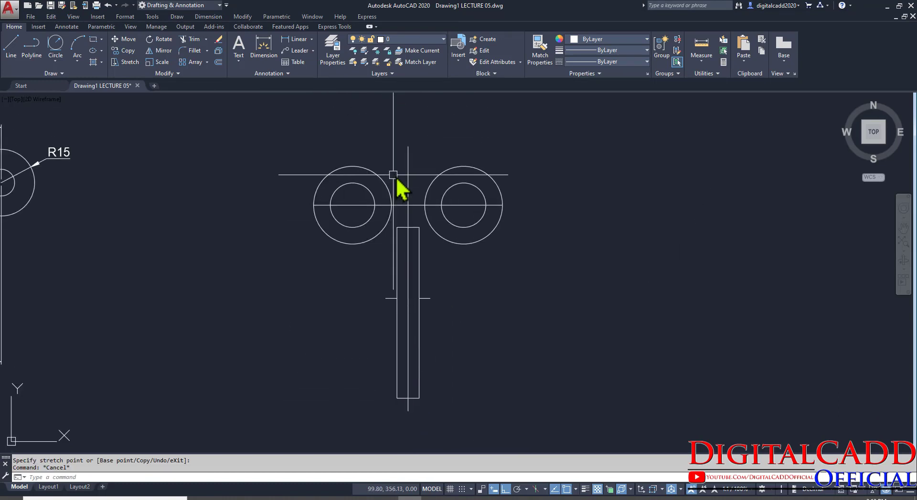
# Step: Draw a trial Start, End, Radius arc of radius 25 from the right outer circle's bottom to the body's lower right corner, and erase it
pyautogui.scroll(2, 397, 175)
pyautogui.moveTo(491, 352)
pyautogui.mouseDown(button='middle')
pyautogui.moveTo(442, 315)
pyautogui.moveTo(456, 348)
pyautogui.mouseUp(button='middle')
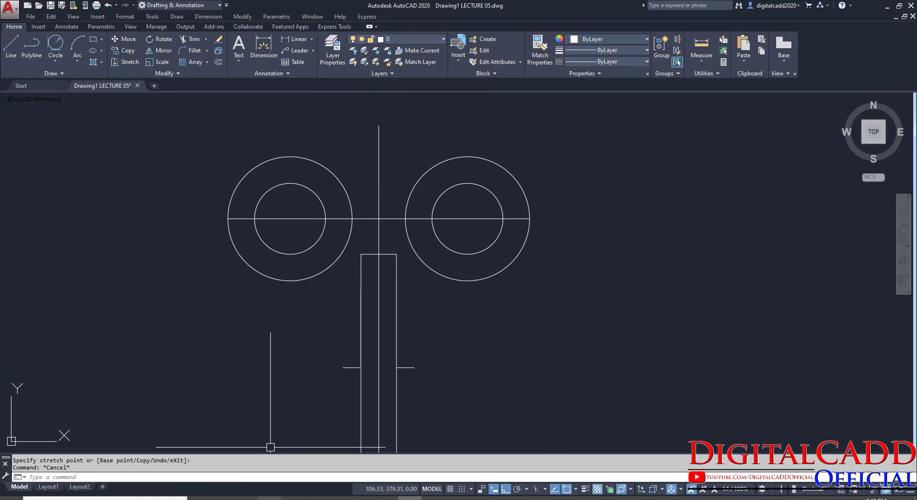
pyautogui.hotkey('alt', 'Tab')
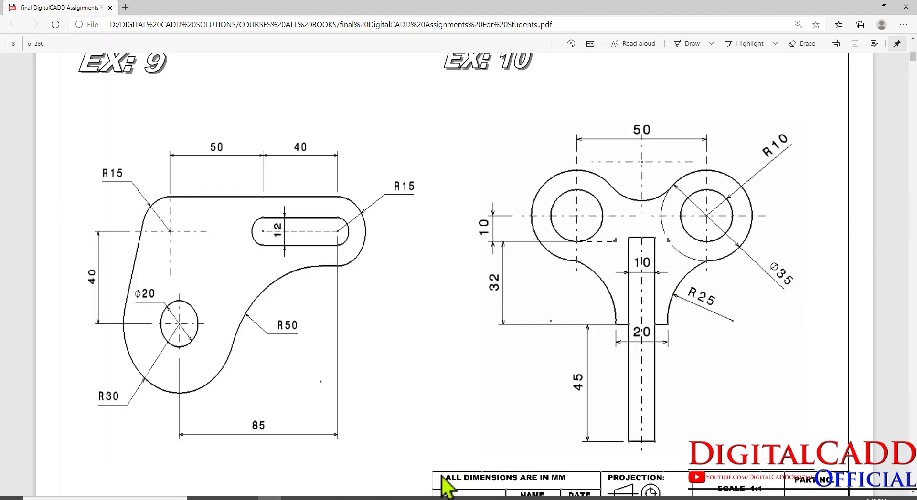
pyautogui.hotkey('alt', 'Tab')
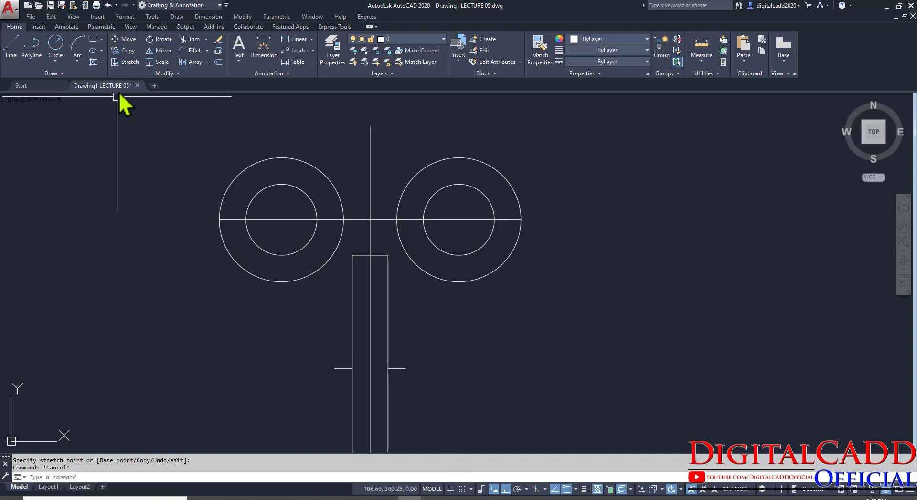
pyautogui.click(84, 62)
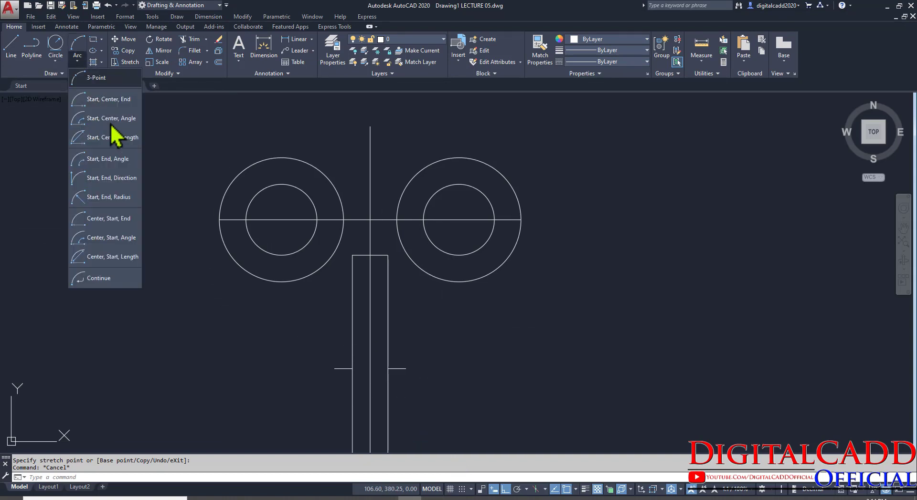
pyautogui.click(115, 200)
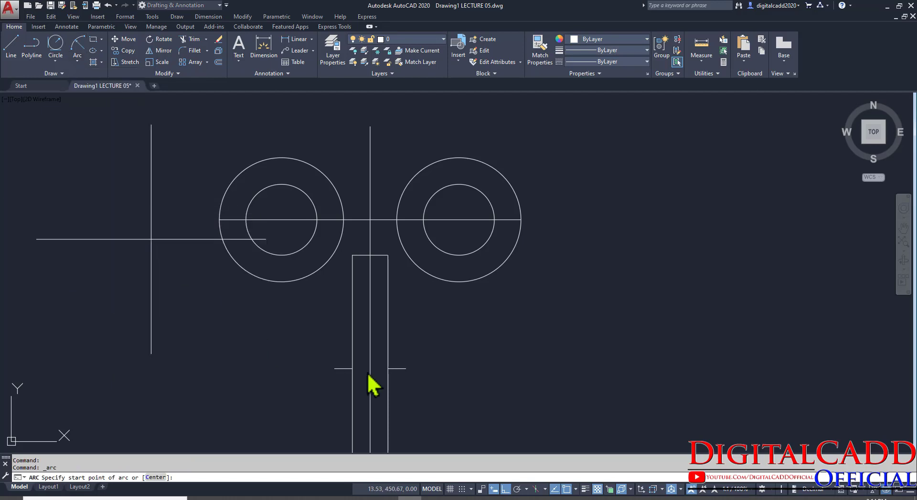
pyautogui.click(458, 282)
pyautogui.click(406, 369)
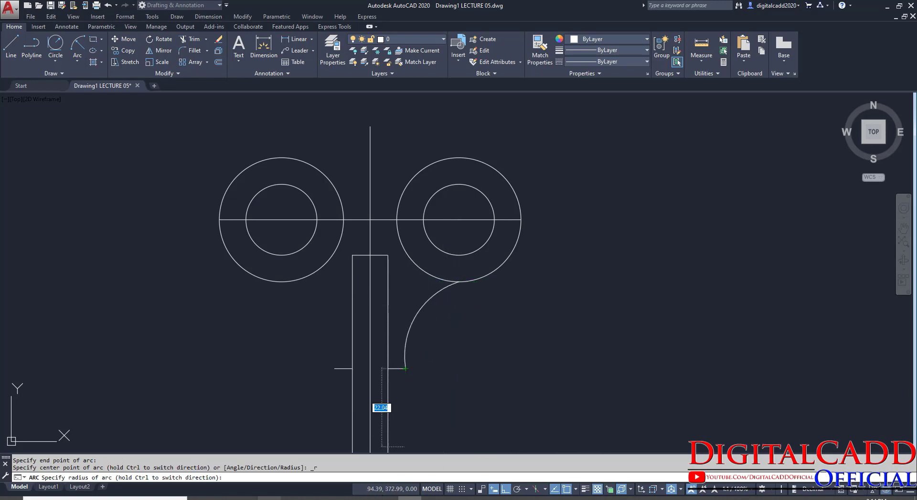
pyautogui.hotkey('alt', 'Tab')
pyautogui.hotkey('alt', 'Tab')
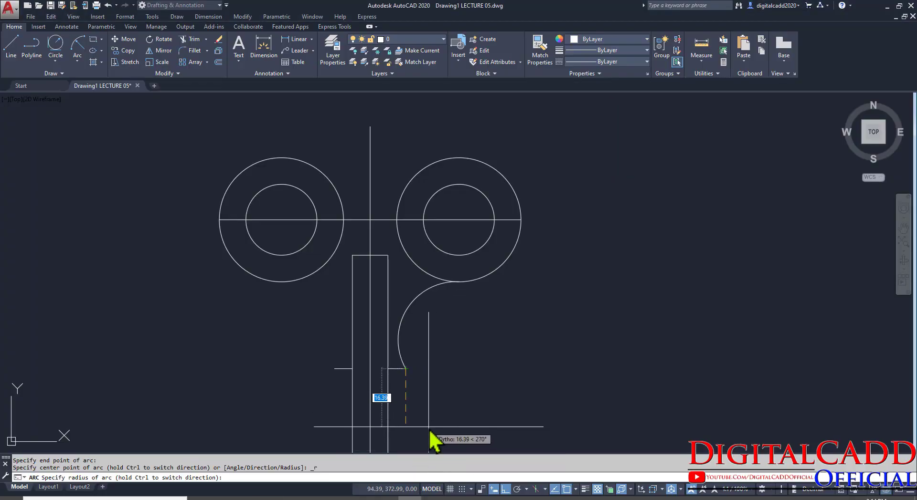
pyautogui.press('Return')
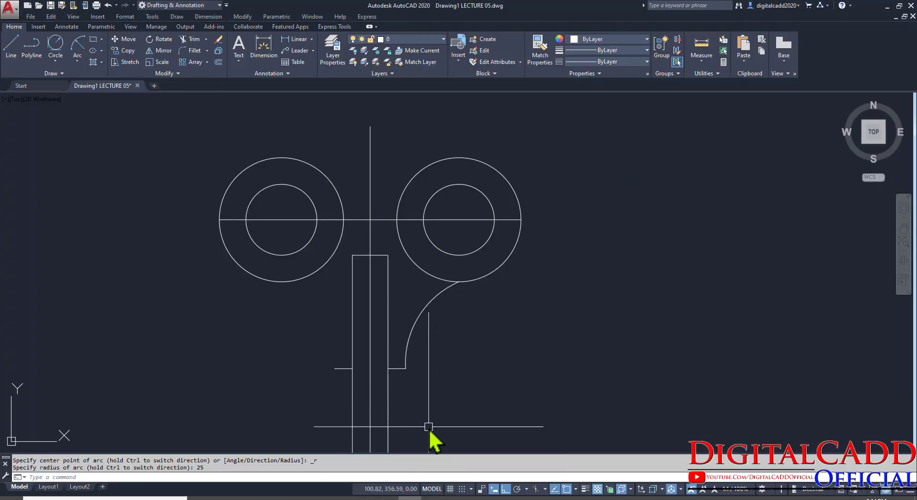
pyautogui.click(409, 335)
pyautogui.press('Return')
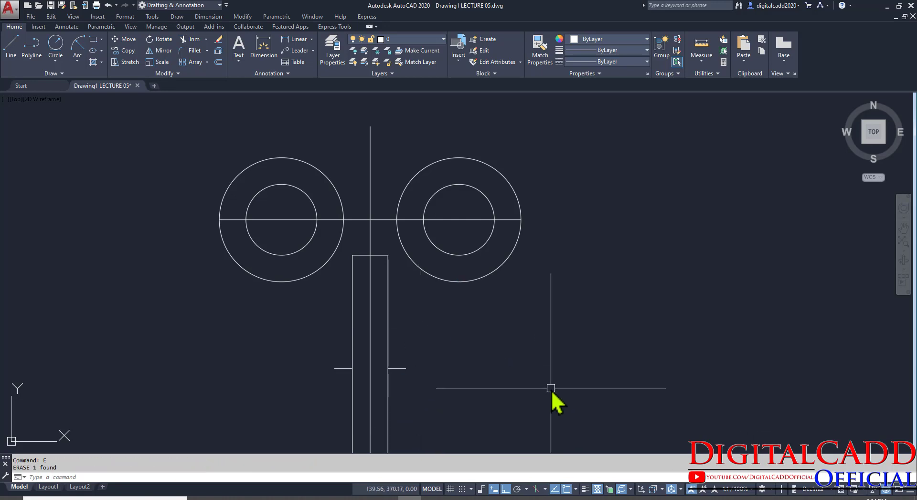
# Step: Draw a Start, End, Radius arc from the right outer circle's bottom quadrant to the right end of the body's lower edge, with radius 25
pyautogui.click(77, 60)
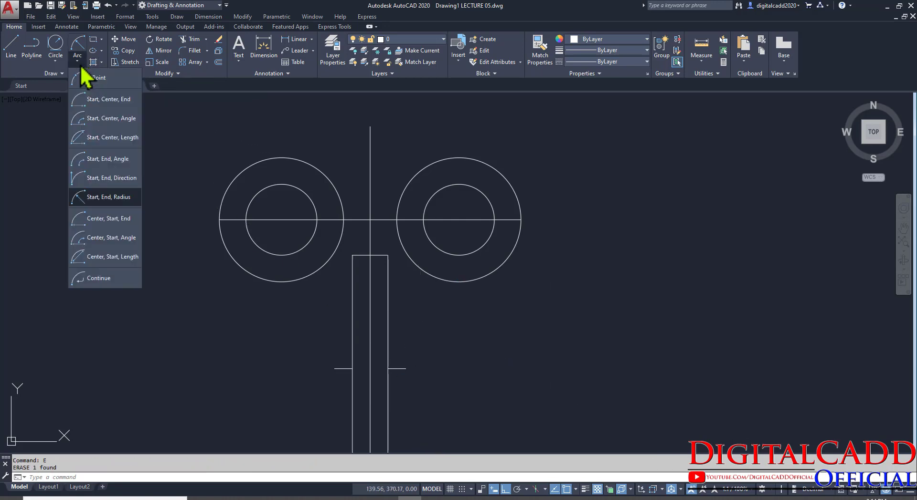
pyautogui.click(115, 200)
pyautogui.click(458, 286)
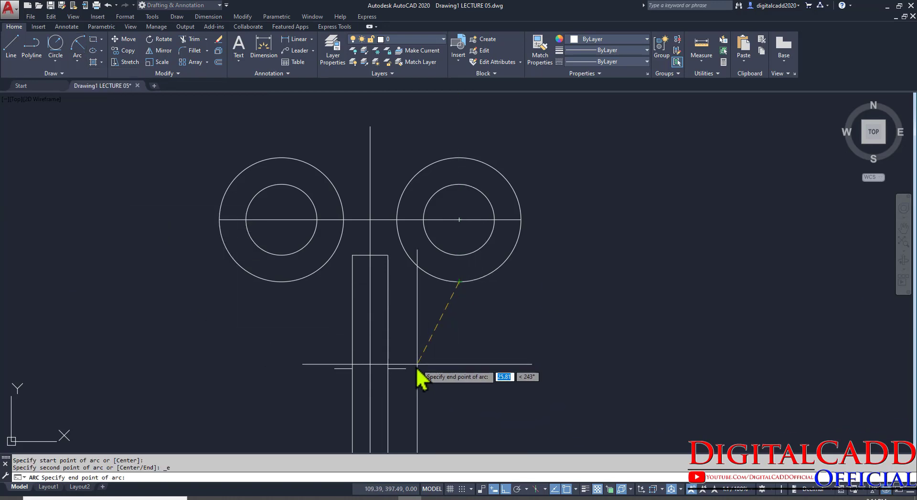
pyautogui.click(405, 368)
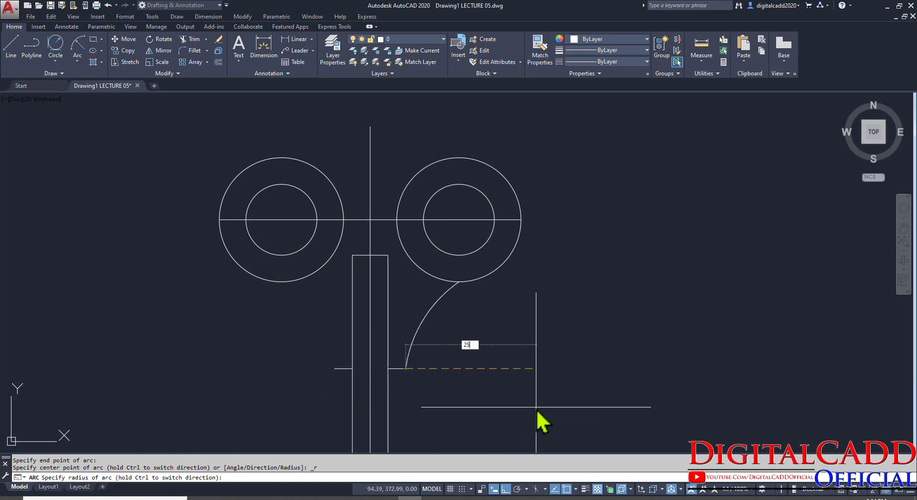
pyautogui.press('Return')
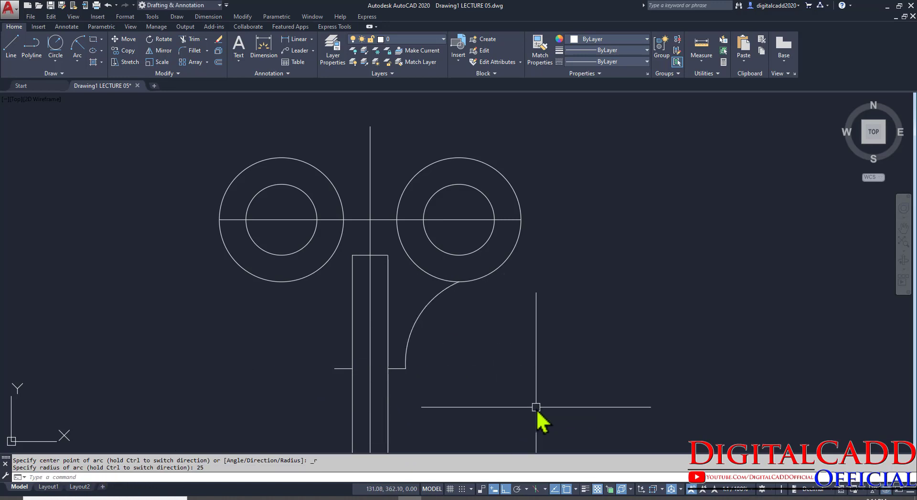
# Step: Mirror the radius 25 arc about the vertical centre line, keeping the source arc
pyautogui.click(421, 316)
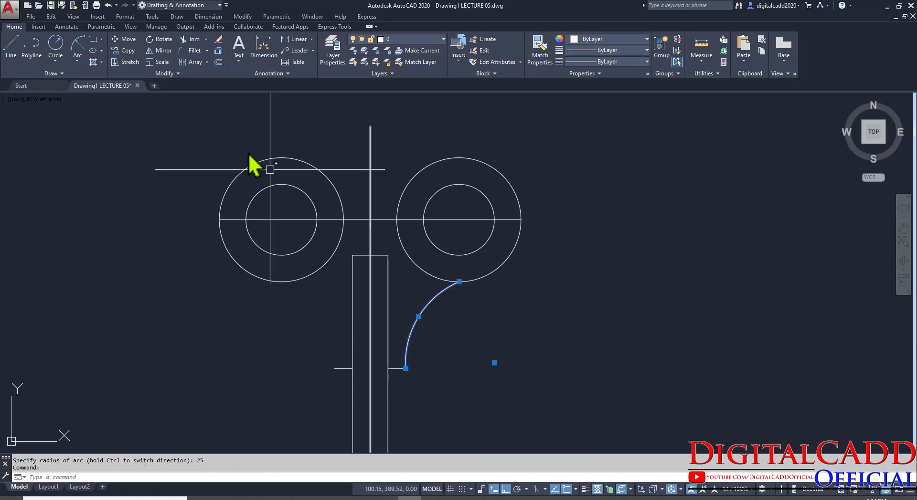
pyautogui.click(160, 51)
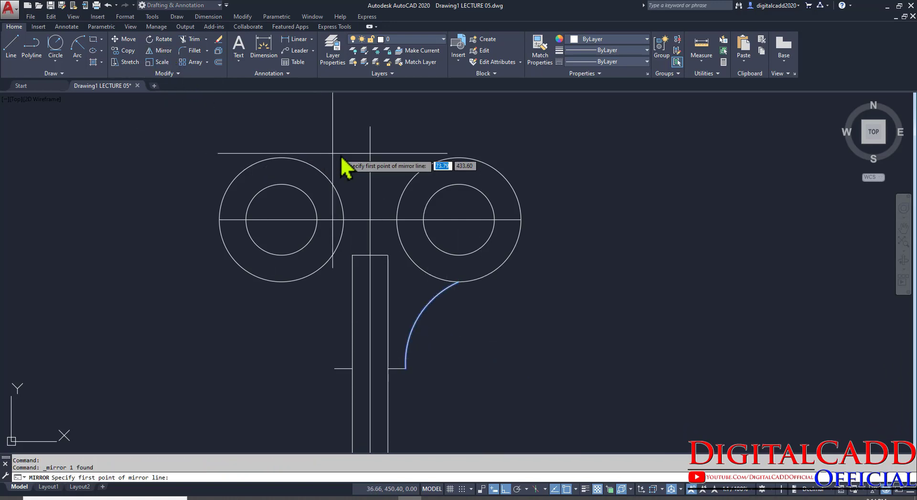
pyautogui.click(370, 127)
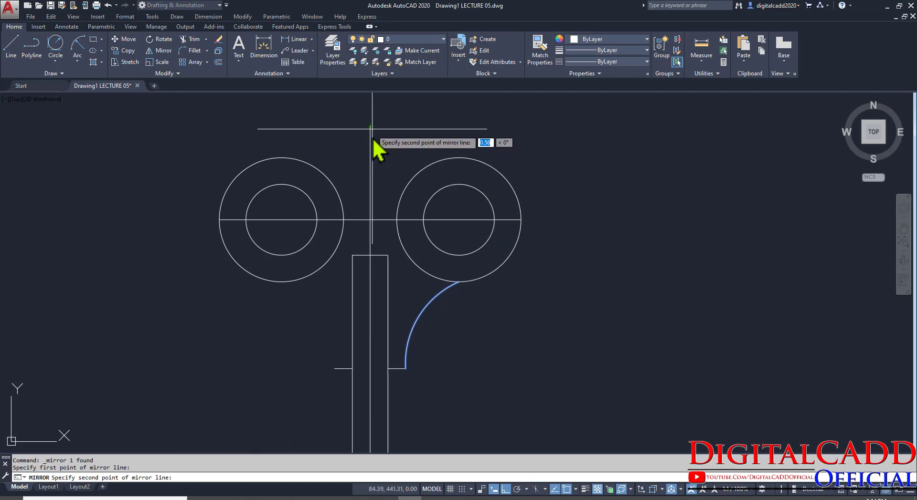
pyautogui.click(373, 226)
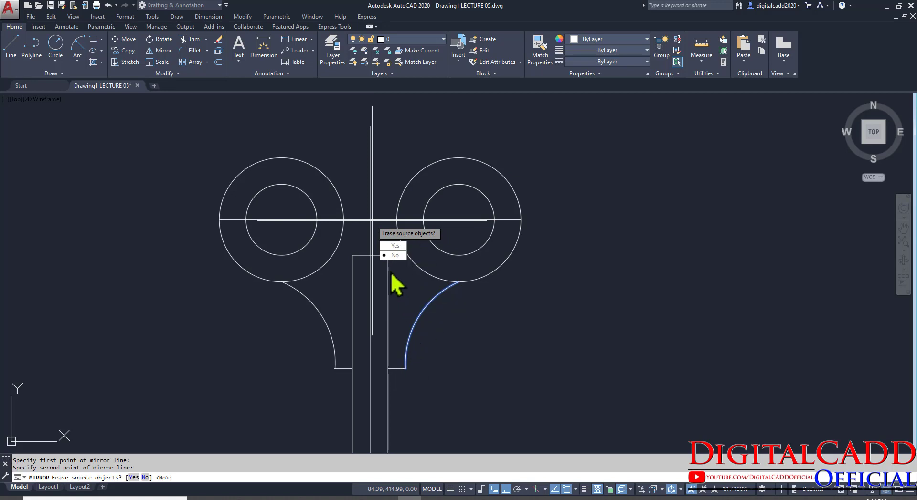
pyautogui.click(394, 258)
pyautogui.moveTo(448, 385); pyautogui.dragTo(494, 365, button='middle')
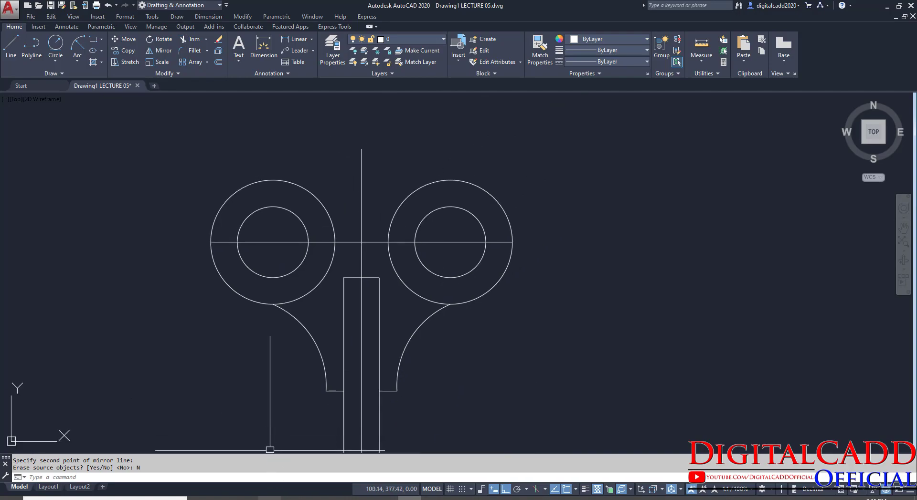
# Step: Examine the EX: 10 drawing in the PDF for the size of the outer circles and the upper arc joining them
pyautogui.click(273, 497)
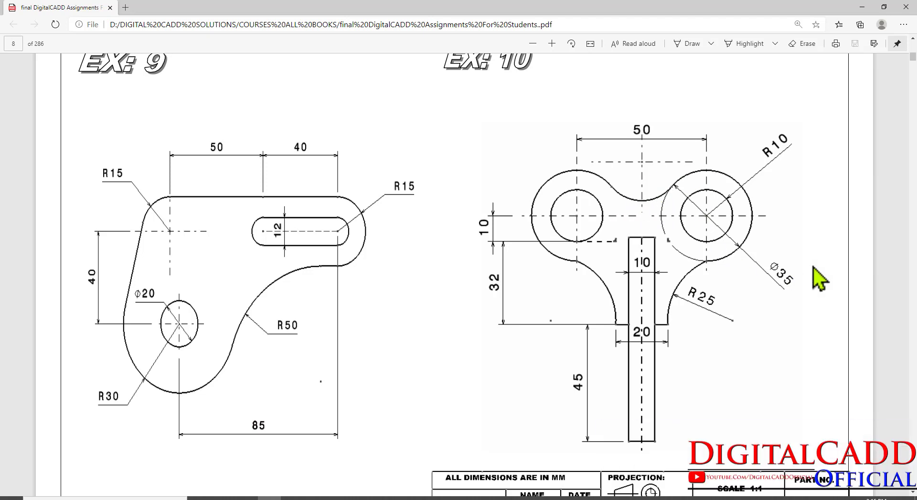
pyautogui.moveTo(764, 246); pyautogui.dragTo(799, 296)
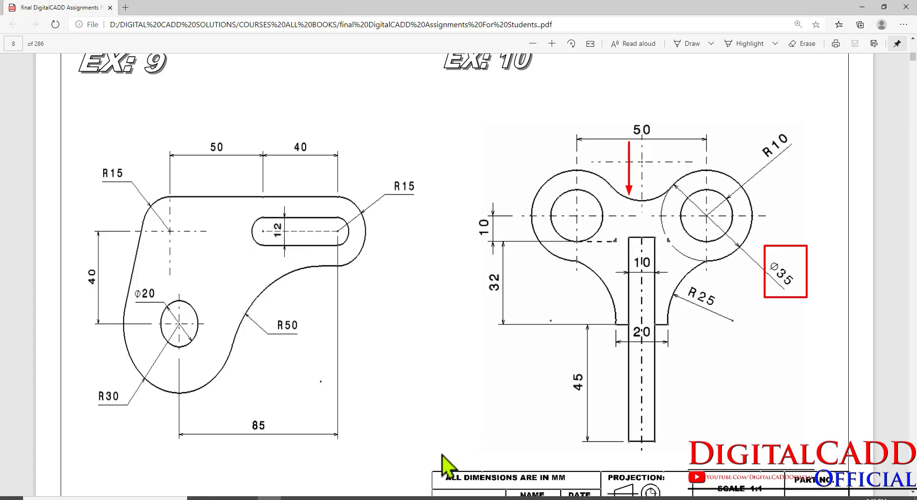
pyautogui.click(409, 499)
pyautogui.moveTo(381, 282); pyautogui.dragTo(353, 314, button='middle')
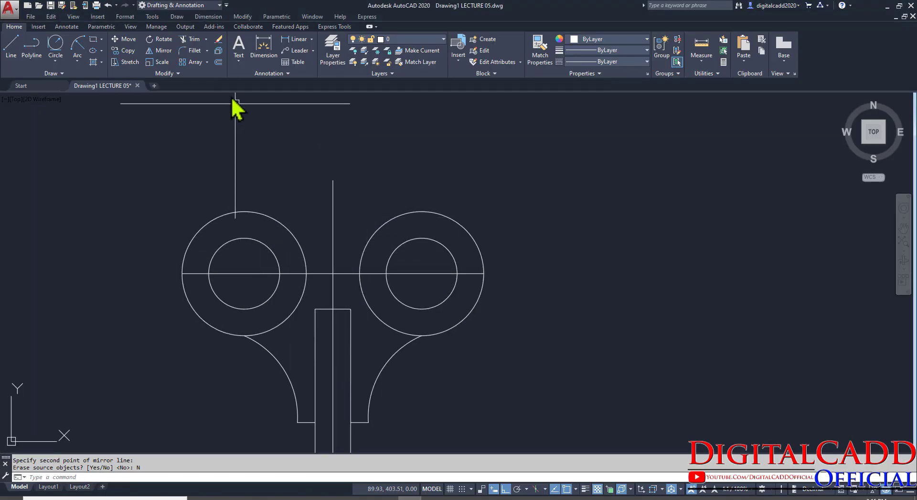
# Step: Fillet the two outer circles with a radius of 17.5 to draw a trial arc joining them above the shaft
pyautogui.click(182, 49)
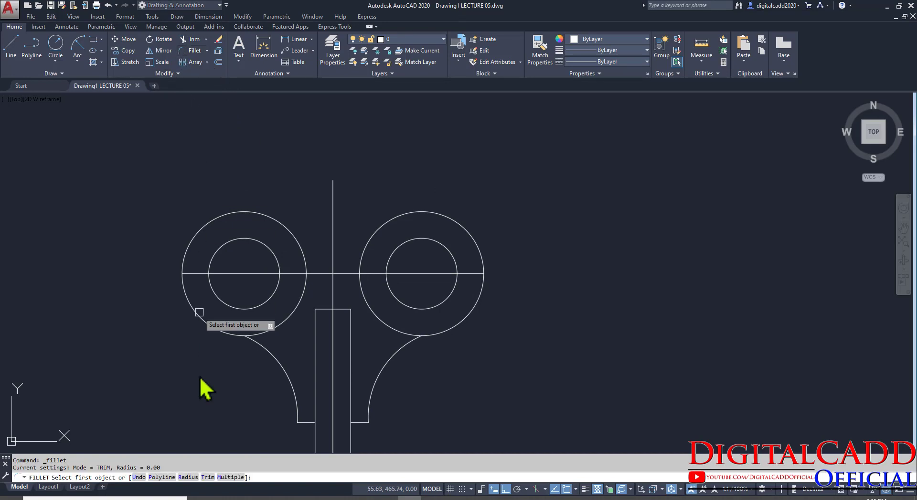
pyautogui.click(190, 477)
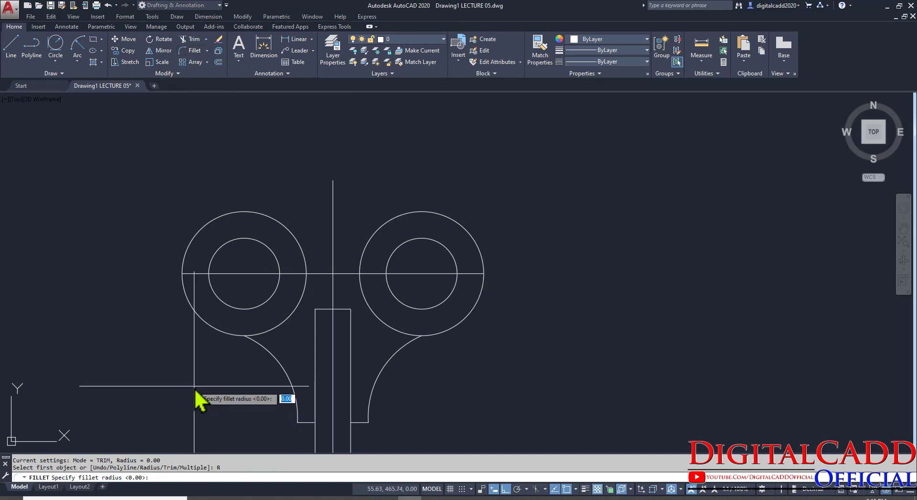
pyautogui.write('17.5')
pyautogui.press('Return')
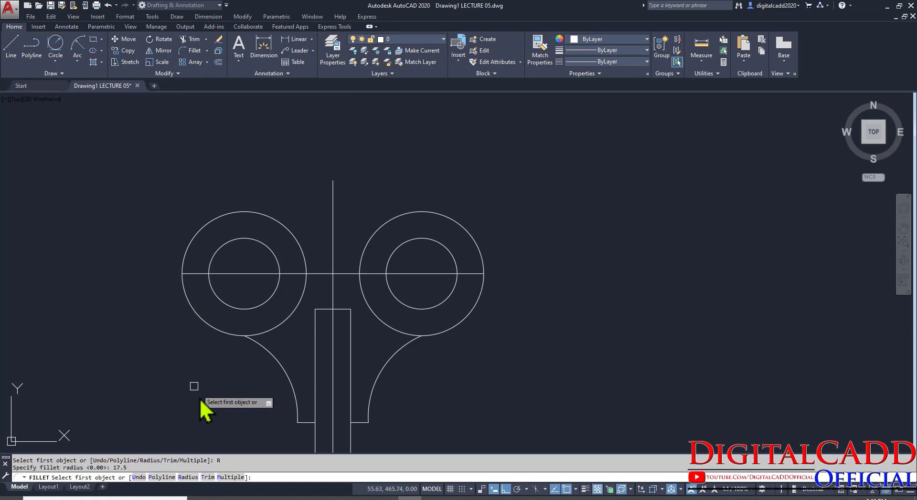
pyautogui.click(296, 235)
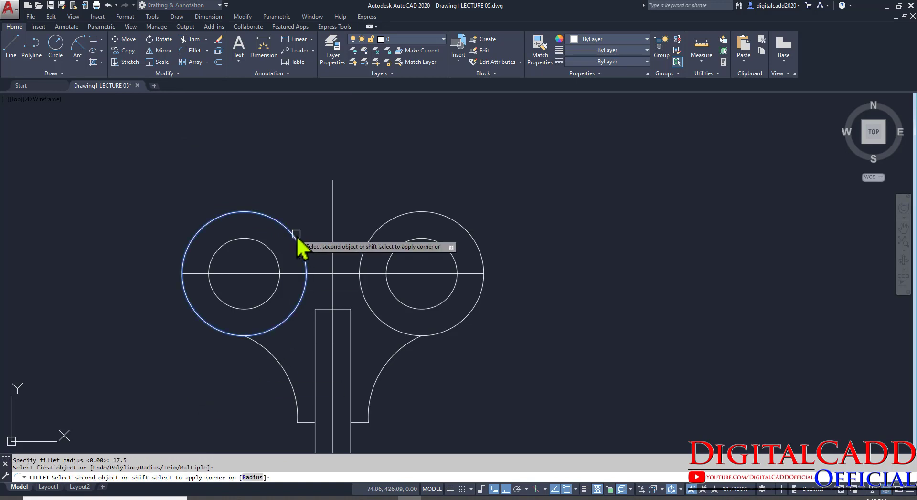
pyautogui.click(376, 236)
pyautogui.moveTo(377, 278); pyautogui.dragTo(429, 271, button='middle')
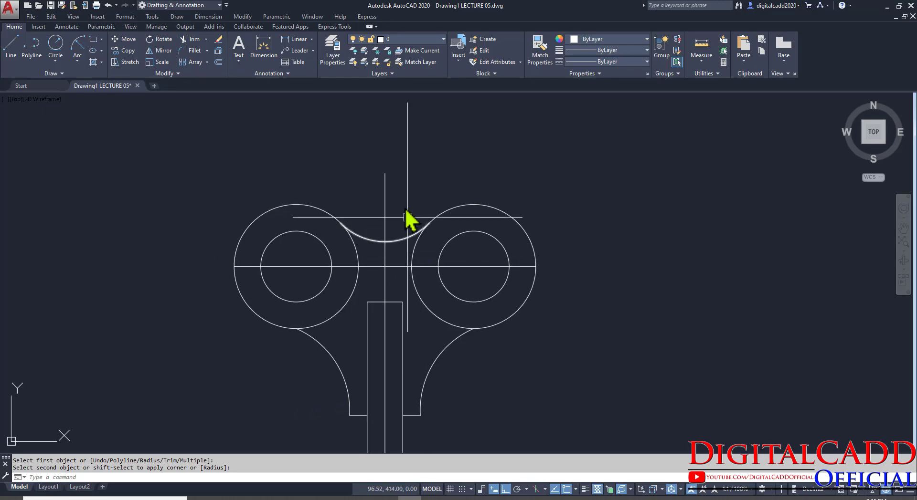
pyautogui.scroll(3, 380, 253)
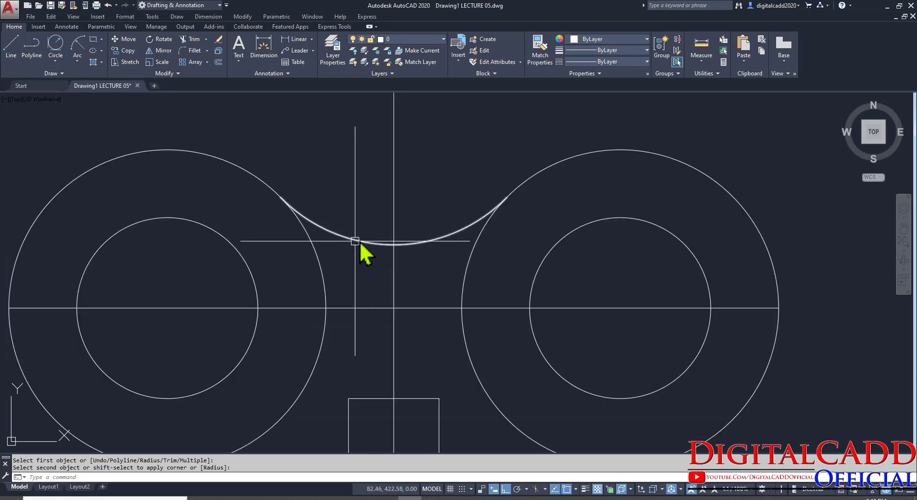
pyautogui.scroll(-2, 372, 253)
pyautogui.scroll(2, 382, 296)
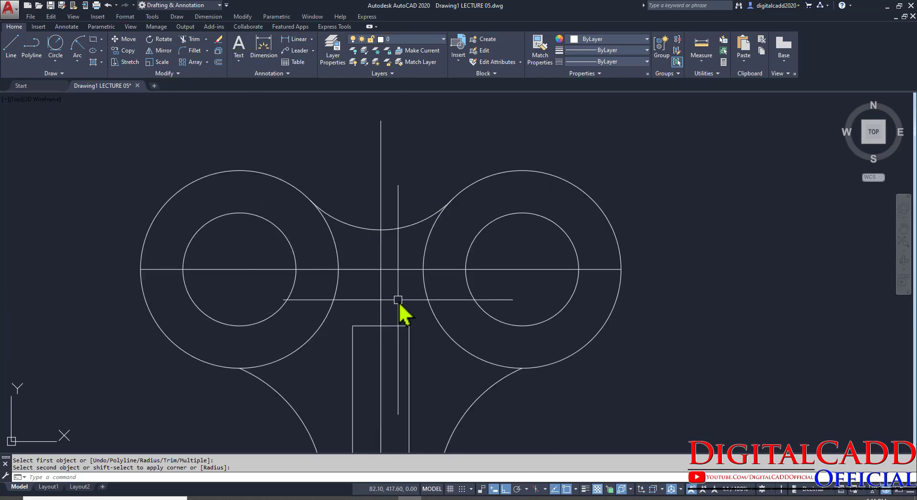
pyautogui.scroll(-2, 378, 254)
pyautogui.moveTo(431, 351); pyautogui.dragTo(440, 297, button='middle')
# Step: Check the outer circle diameter in the EX: 10 PDF drawing and erase the trial arc joining the two outer circles
pyautogui.click(268, 498)
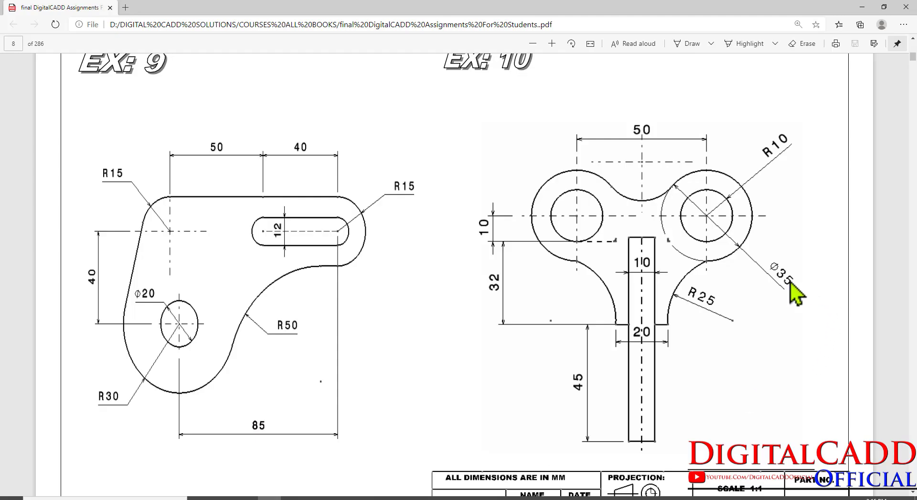
pyautogui.click(412, 497)
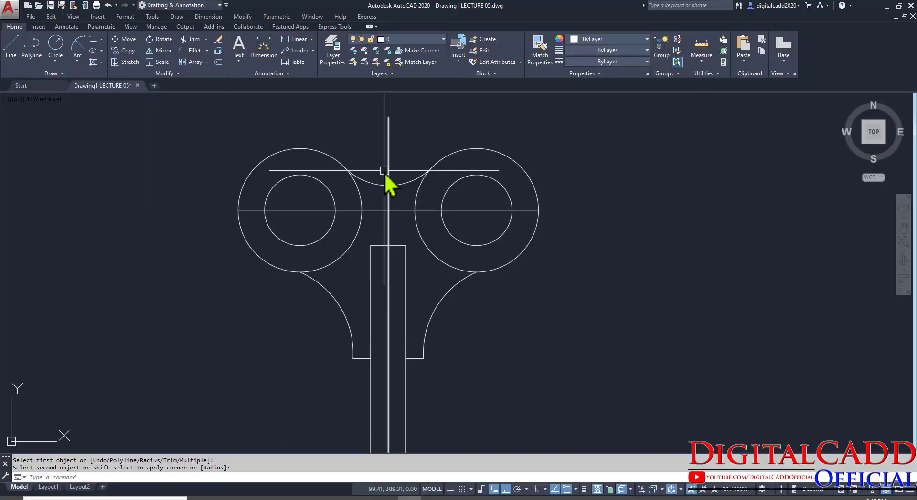
pyautogui.click(405, 182)
pyautogui.write('E')
pyautogui.press('Return')
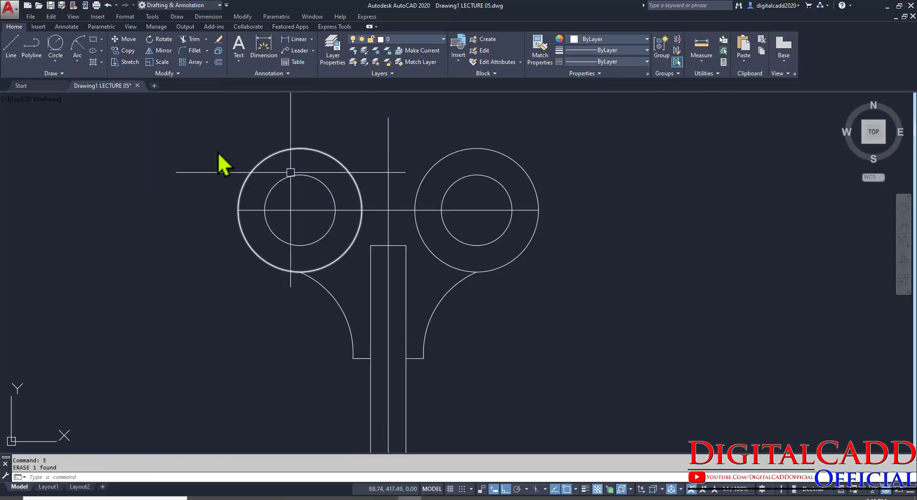
# Step: Fillet the left and right outer circles on their upper inner sides, keeping the radius of 17.5
pyautogui.click(194, 51)
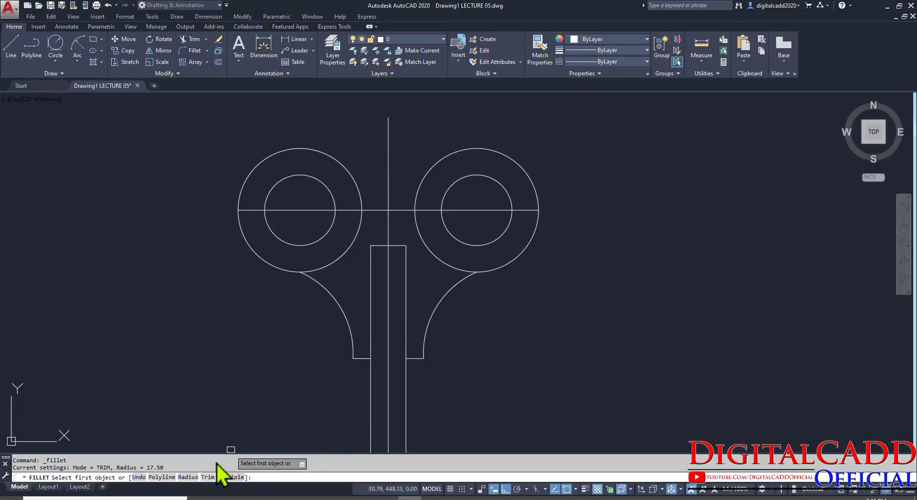
pyautogui.click(188, 478)
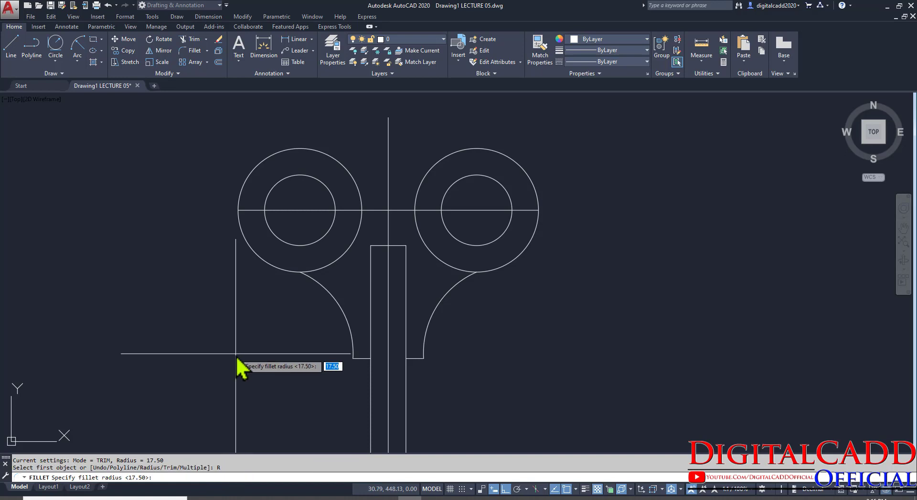
pyautogui.press('Return')
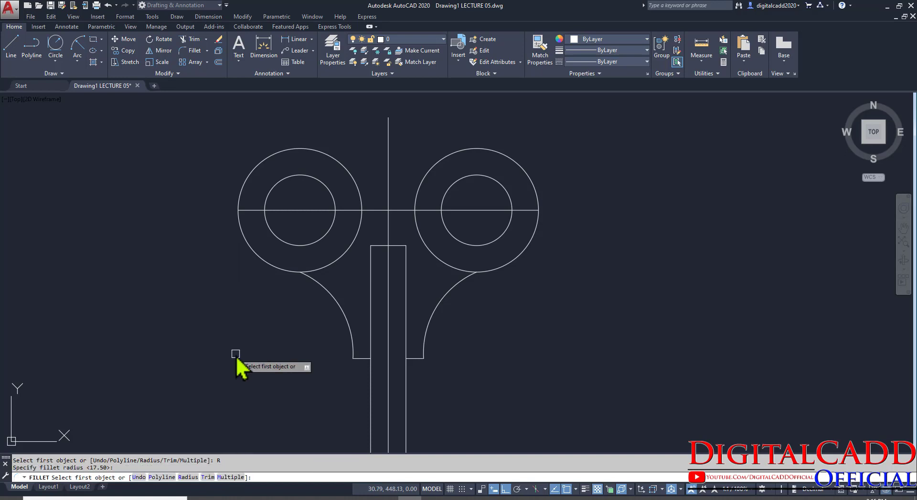
pyautogui.click(351, 176)
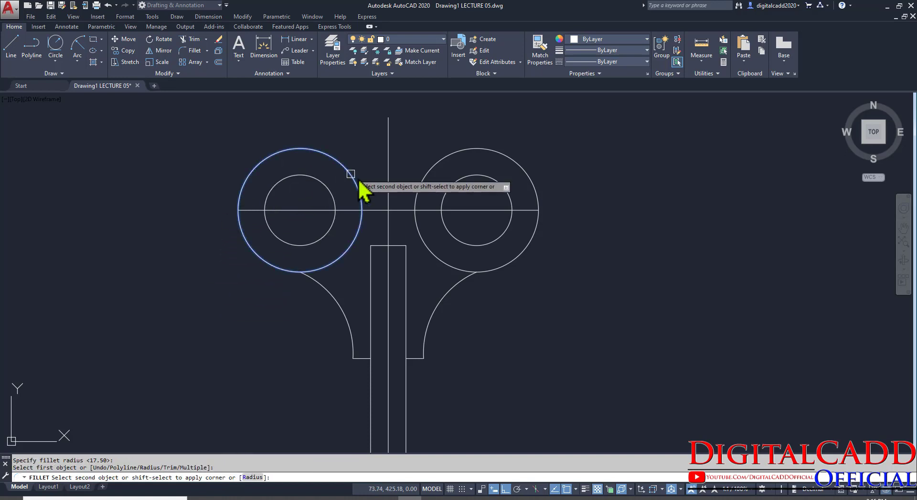
pyautogui.click(430, 165)
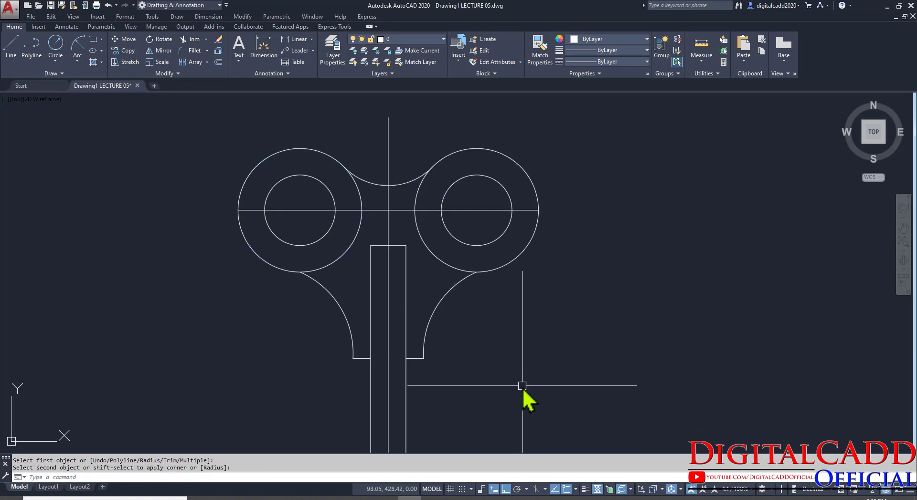
# Step: Trim away the inner portions of both outer circles between the upper connecting arc and the R25 side arcs
pyautogui.press('Escape')
pyautogui.write('tr')
pyautogui.press('Return')
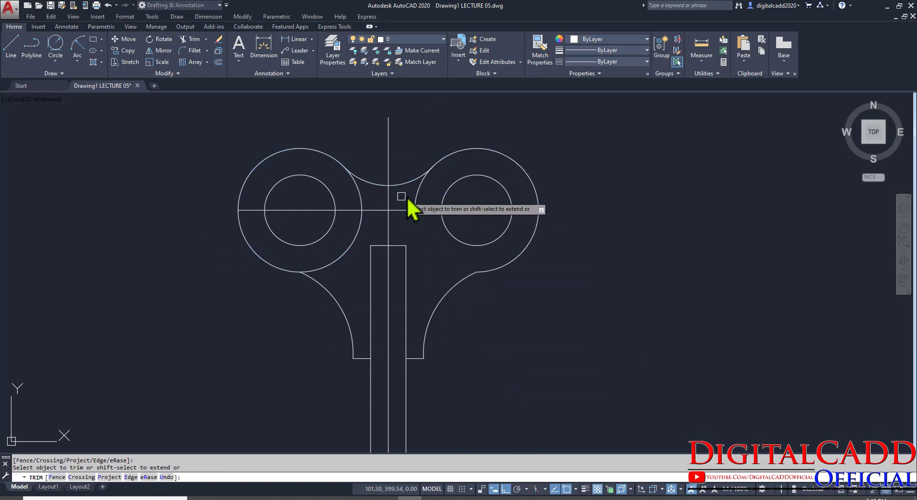
pyautogui.click(417, 194)
pyautogui.click(363, 203)
pyautogui.click(362, 220)
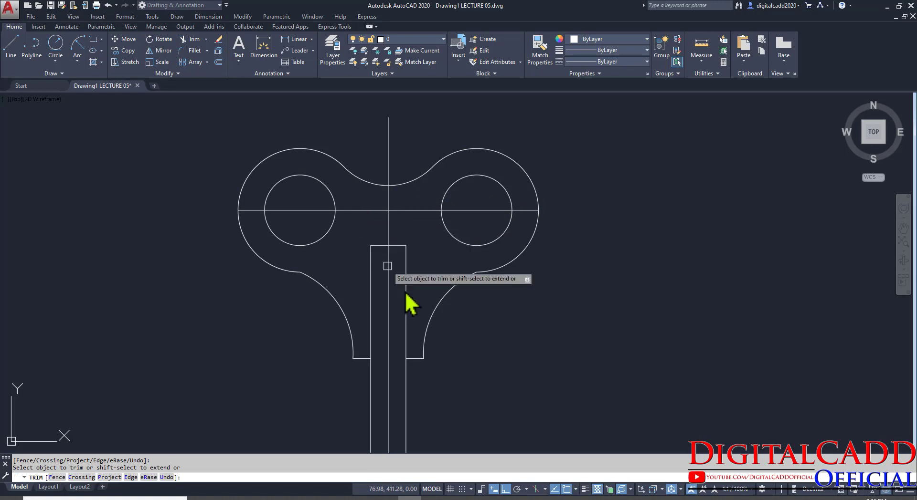
pyautogui.press('Return')
pyautogui.moveTo(506, 344)
pyautogui.mouseDown(button='middle')
pyautogui.moveTo(483, 275)
pyautogui.moveTo(474, 314)
pyautogui.mouseUp(button='middle')
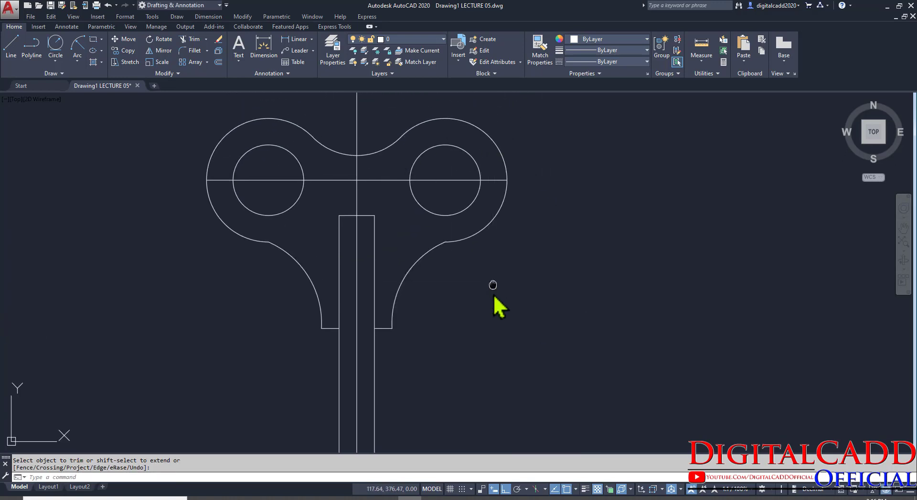
pyautogui.moveTo(493, 285)
pyautogui.mouseDown(button='middle')
pyautogui.moveTo(495, 328)
pyautogui.moveTo(515, 327)
pyautogui.mouseUp(button='middle')
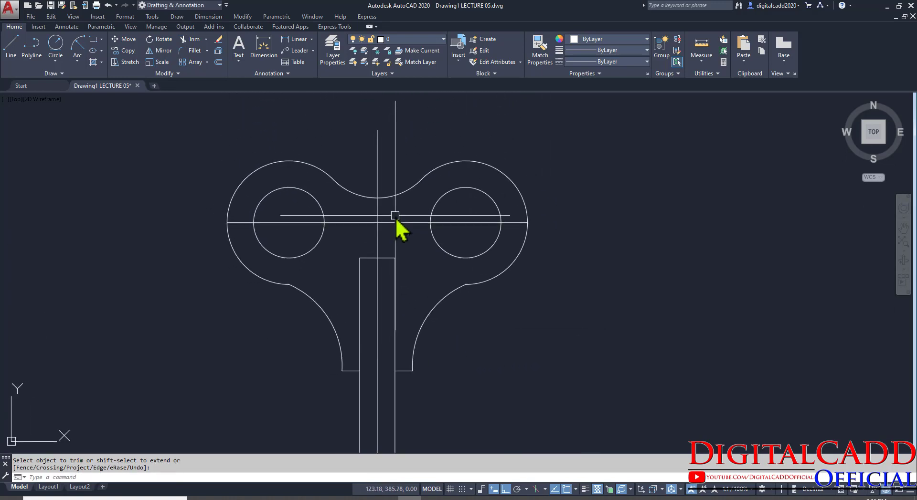
pyautogui.click(395, 216)
pyautogui.click(376, 235)
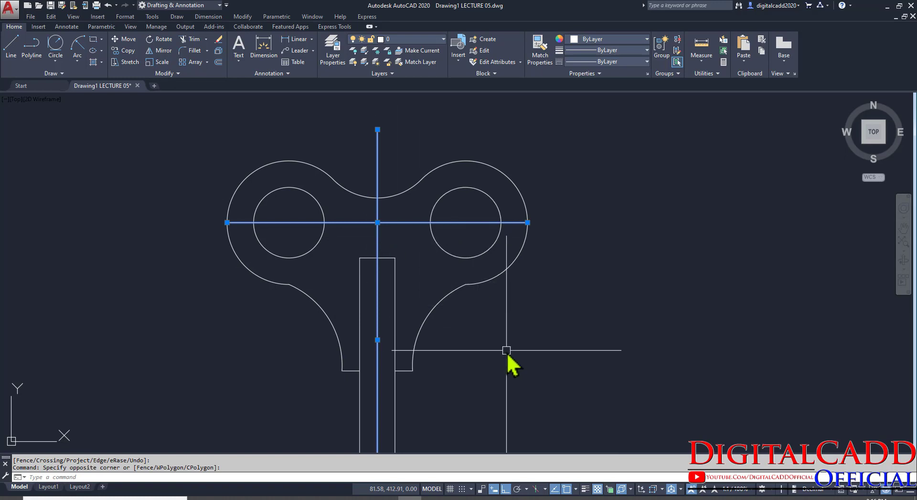
pyautogui.press('Escape')
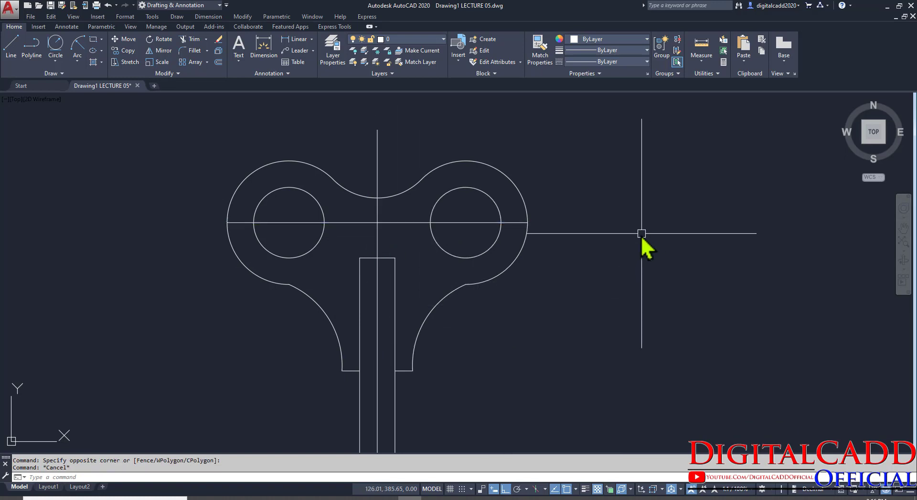
# Step: Load the CENTER linetype from acad.lin into the drawing
pyautogui.click(599, 62)
pyautogui.click(606, 110)
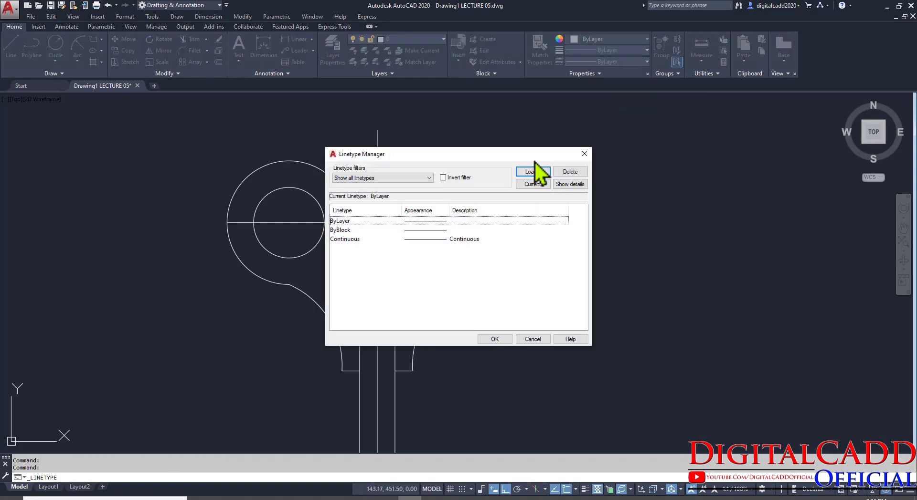
pyautogui.click(530, 172)
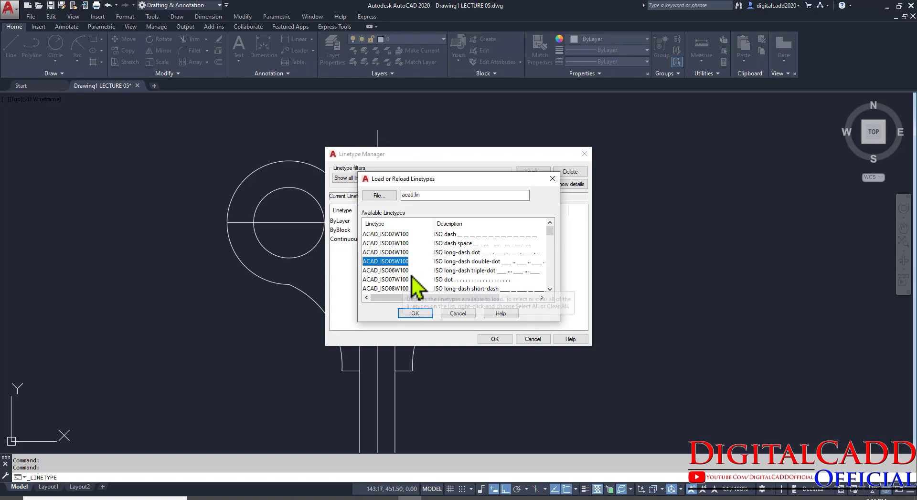
pyautogui.press('c')
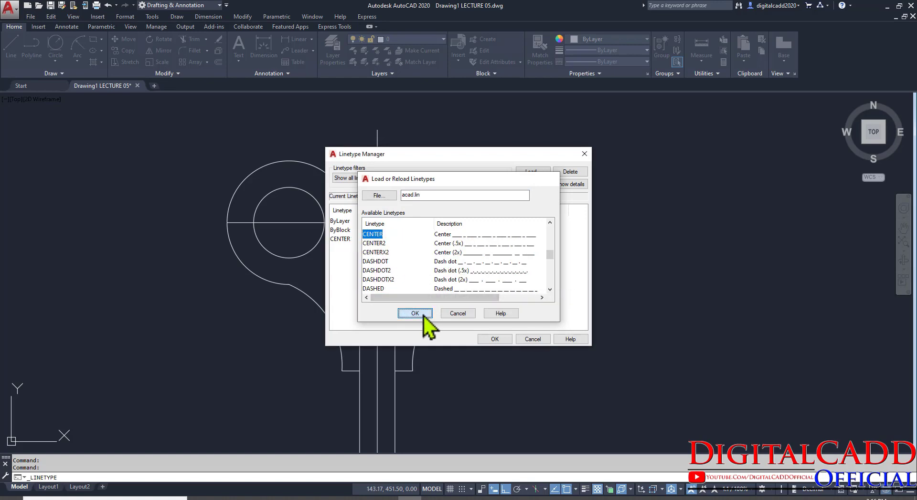
pyautogui.click(415, 313)
pyautogui.click(494, 339)
# Step: Set the colour of the horizontal and vertical centre lines to Red
pyautogui.click(392, 214)
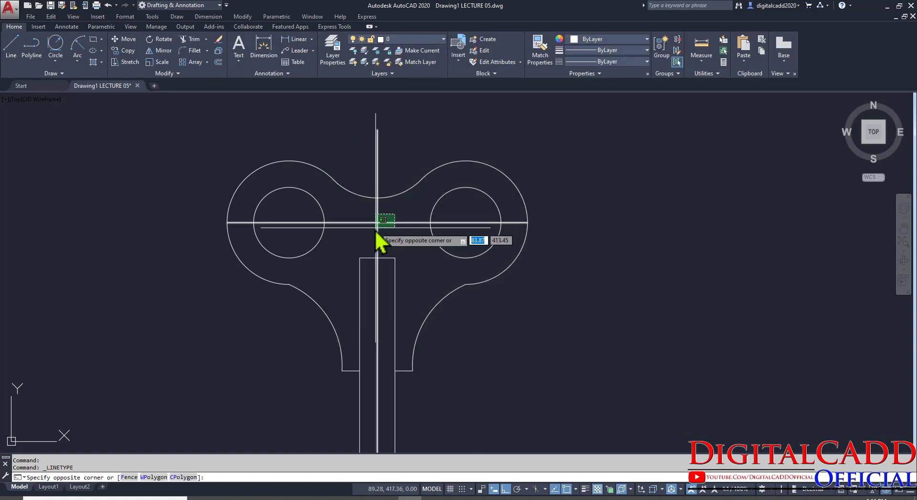
pyautogui.click(375, 230)
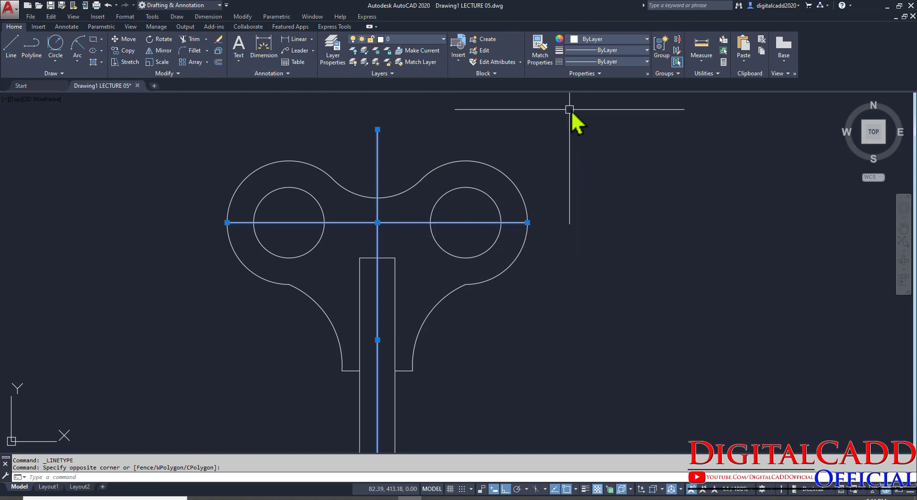
pyautogui.click(592, 43)
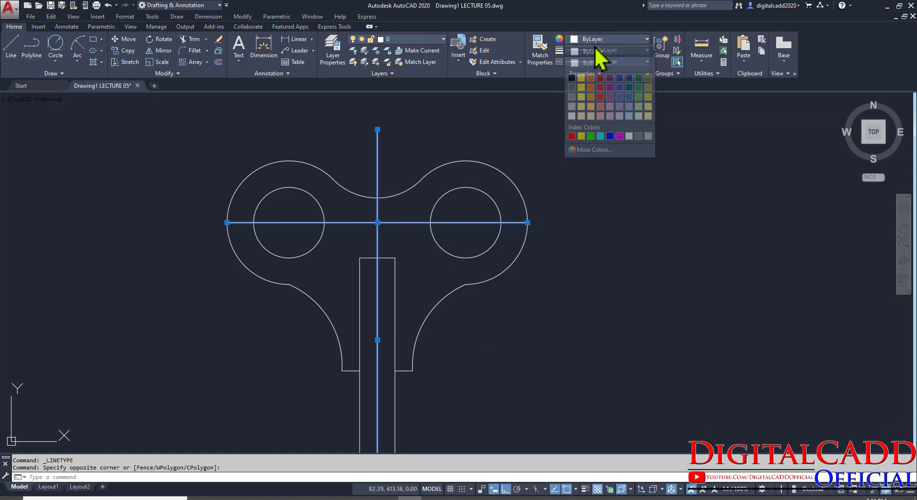
pyautogui.click(576, 142)
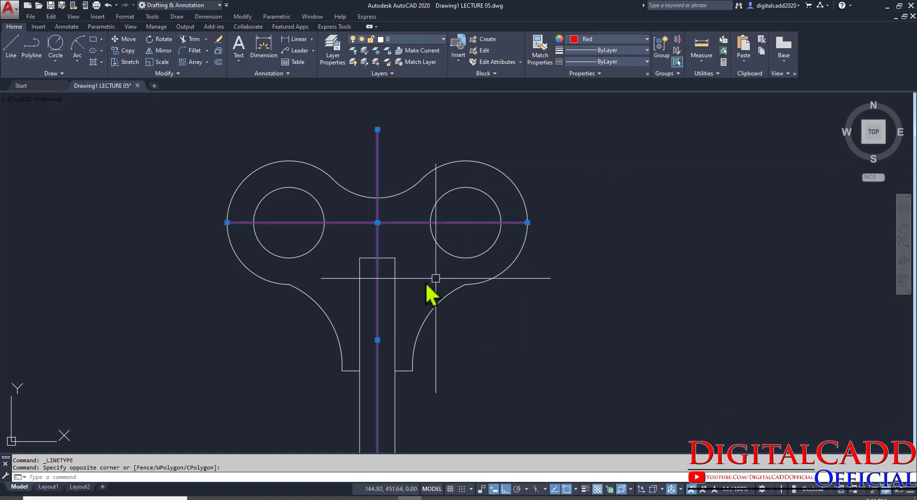
pyautogui.press('Escape')
# Step: Assign the CENTER linetype to the horizontal and vertical centre lines
pyautogui.scroll(8, 382, 236)
pyautogui.scroll(5, 356, 178)
pyautogui.scroll(-8, 358, 184)
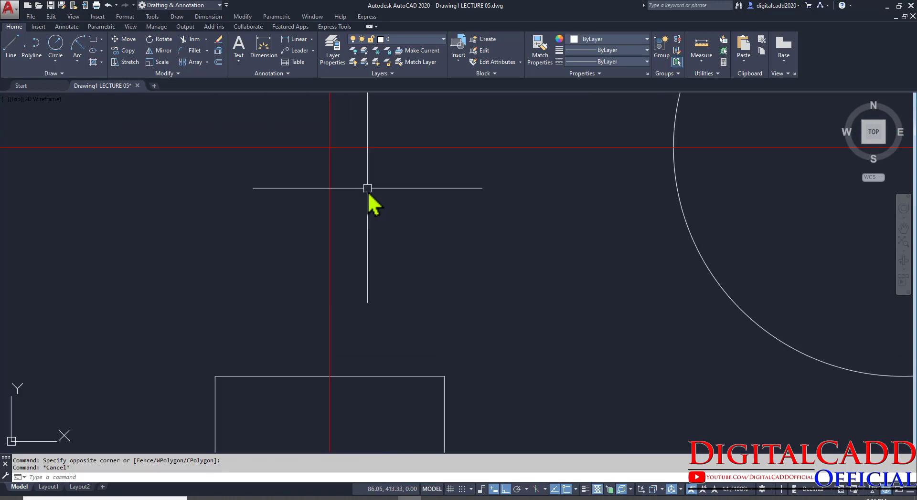
pyautogui.click(379, 163)
pyautogui.click(350, 204)
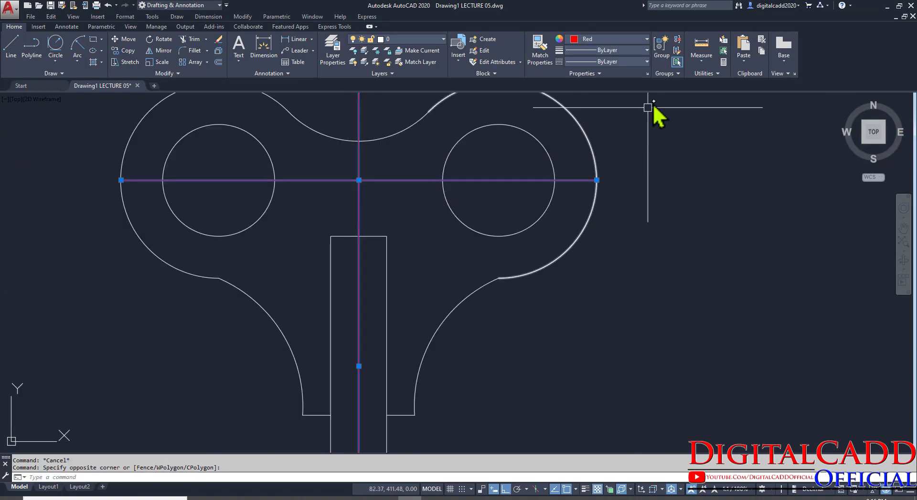
pyautogui.click(633, 62)
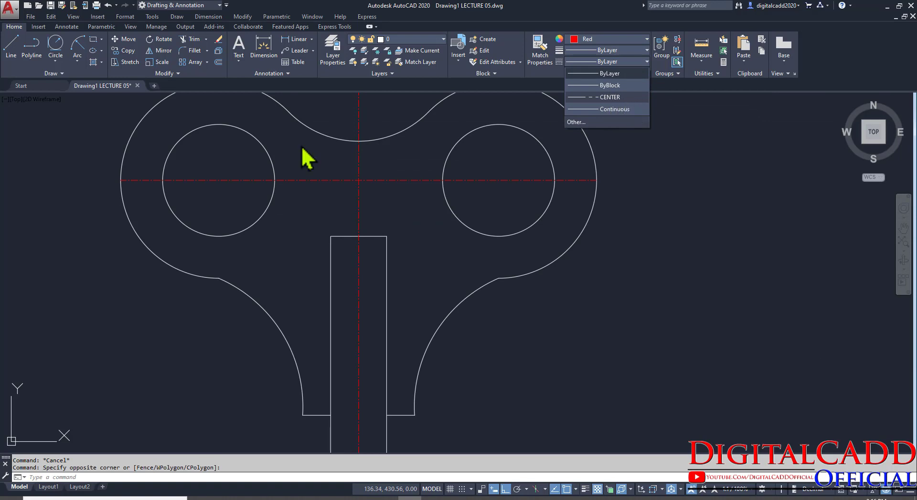
pyautogui.click(598, 97)
pyautogui.scroll(-2, 403, 319)
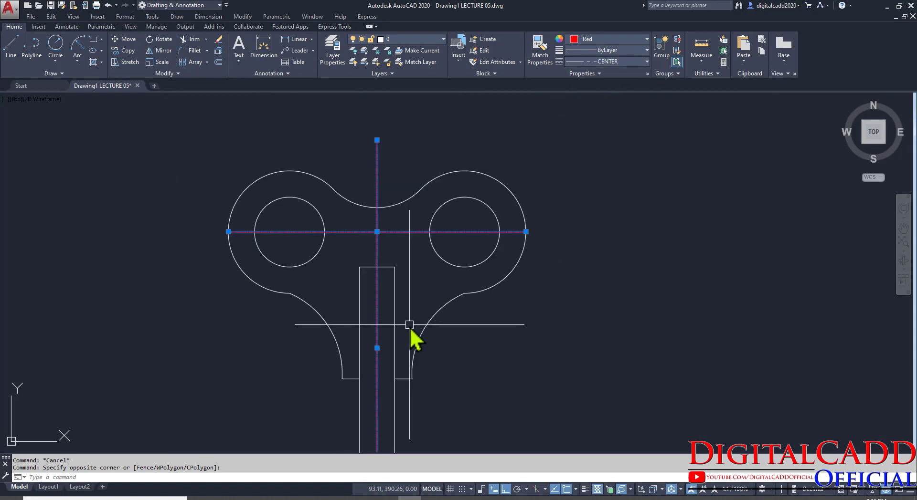
pyautogui.moveTo(411, 333); pyautogui.dragTo(466, 323, button='middle')
pyautogui.press('Escape')
# Step: Set the linetype scale of the horizontal and vertical centre lines to 6
pyautogui.scroll(3, 444, 246)
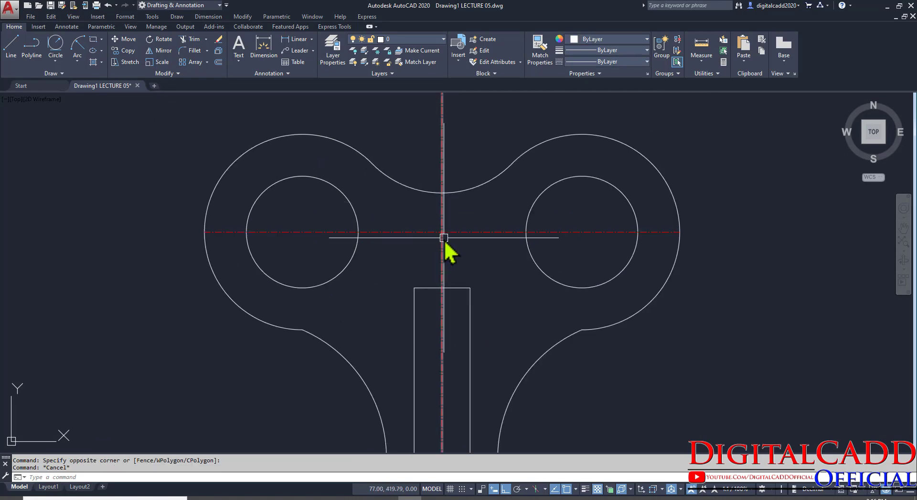
pyautogui.scroll(-5, 442, 258)
pyautogui.click(454, 243)
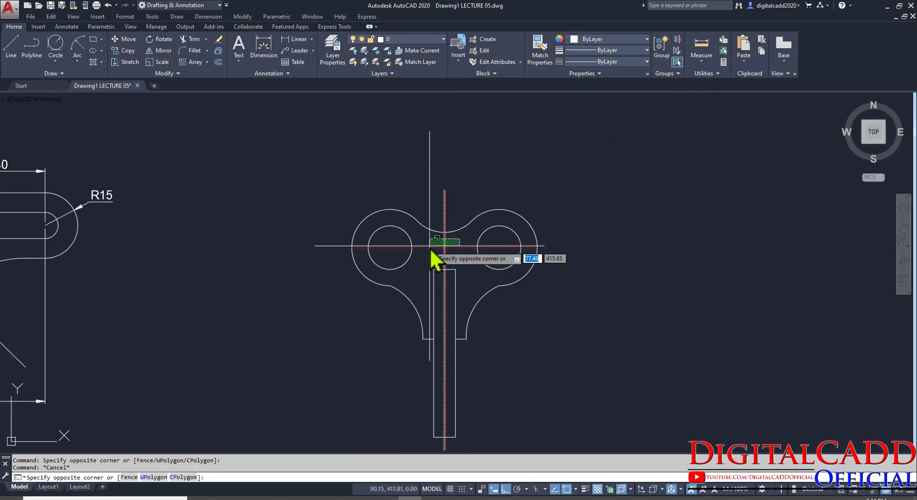
pyautogui.click(439, 260)
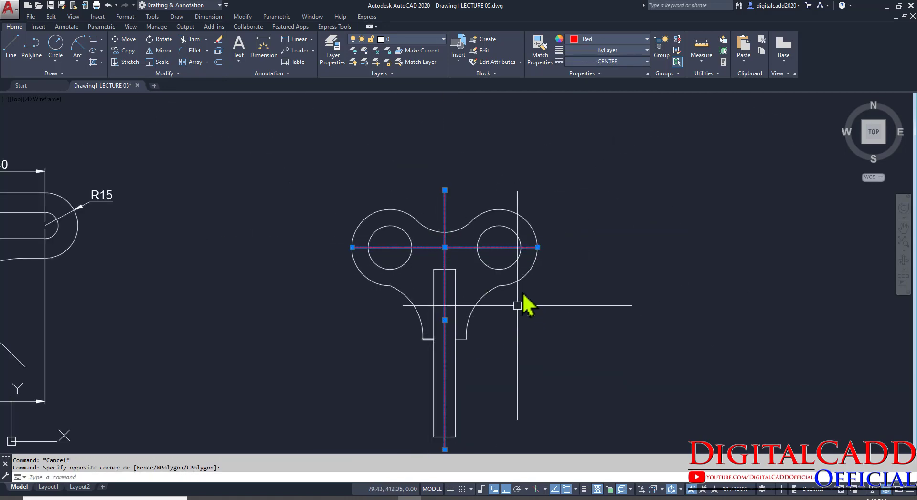
pyautogui.scroll(4, 421, 250)
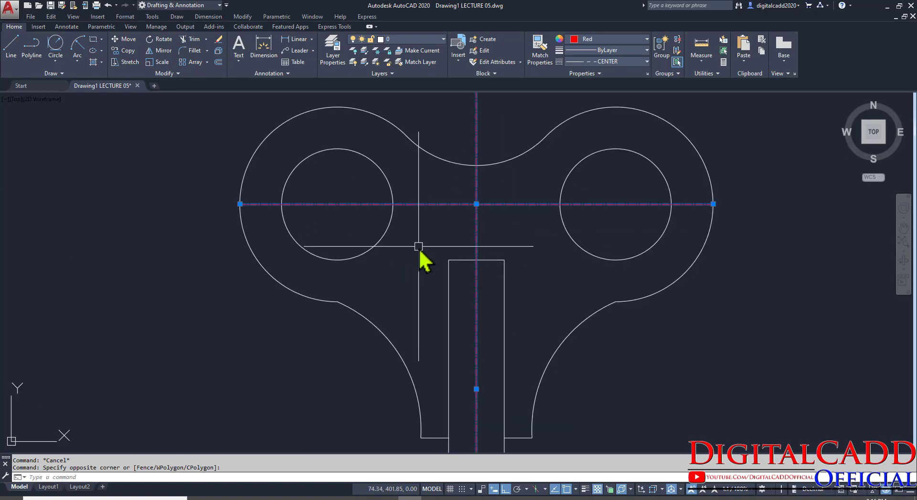
pyautogui.hotkey('ctrl', '1')
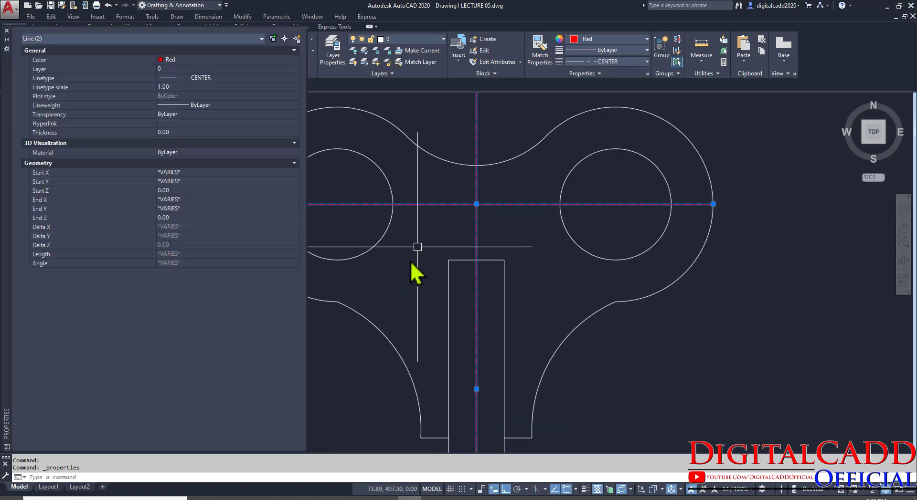
pyautogui.click(189, 87)
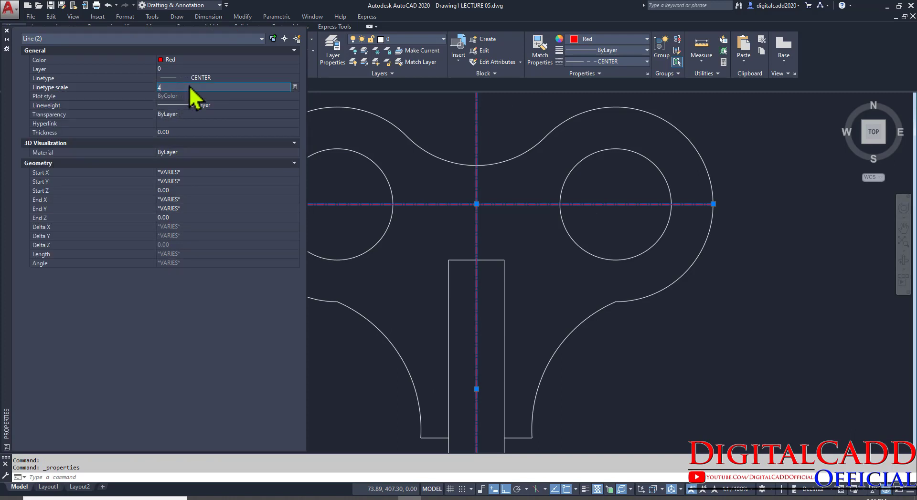
pyautogui.write('4')
pyautogui.press('Return')
pyautogui.click(202, 88)
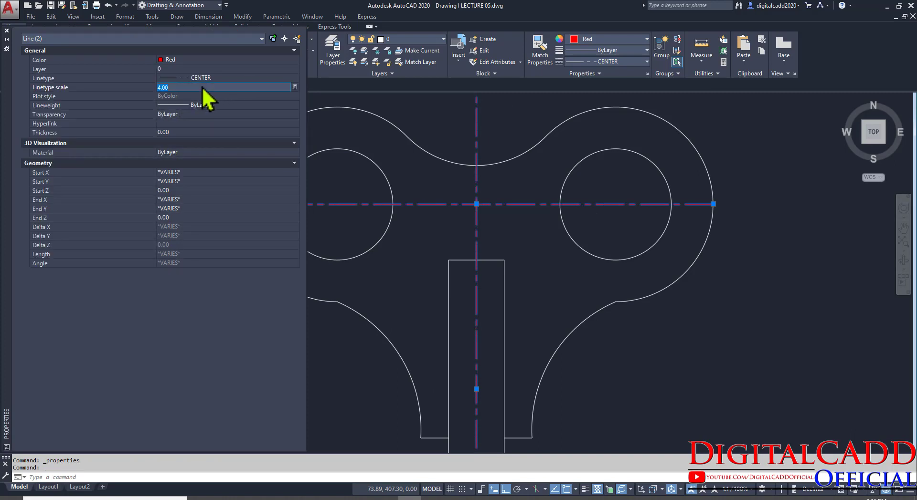
pyautogui.press('Return')
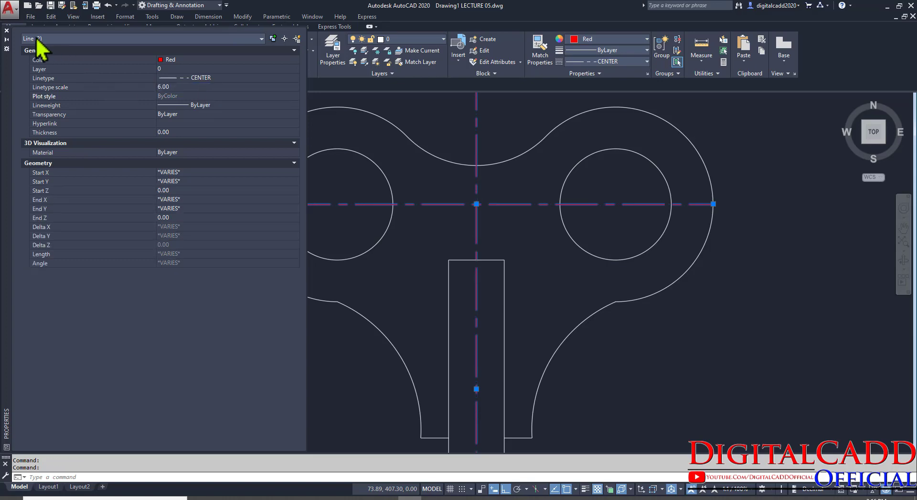
pyautogui.click(7, 30)
pyautogui.press('Escape')
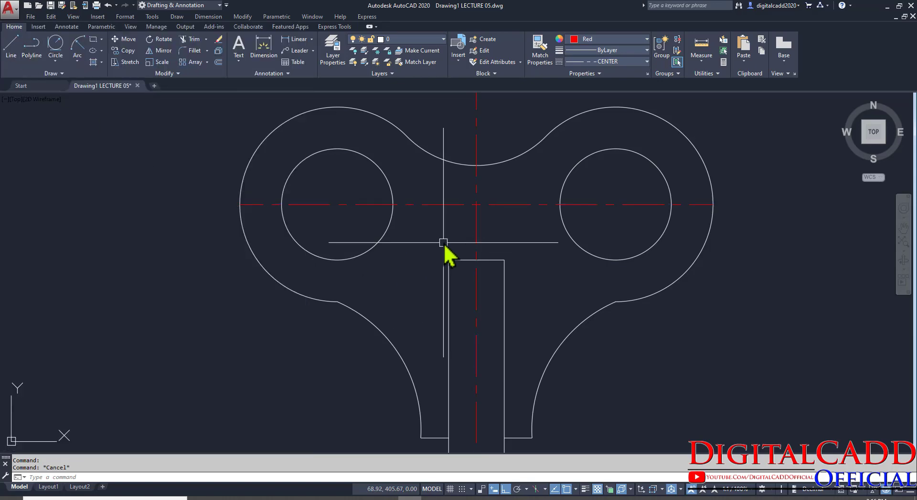
# Step: Extend the horizontal centre line past the right outer arc and recentre it on the vertical centre line
pyautogui.scroll(-3, 430, 272)
pyautogui.scroll(5, 530, 242)
pyautogui.click(499, 217)
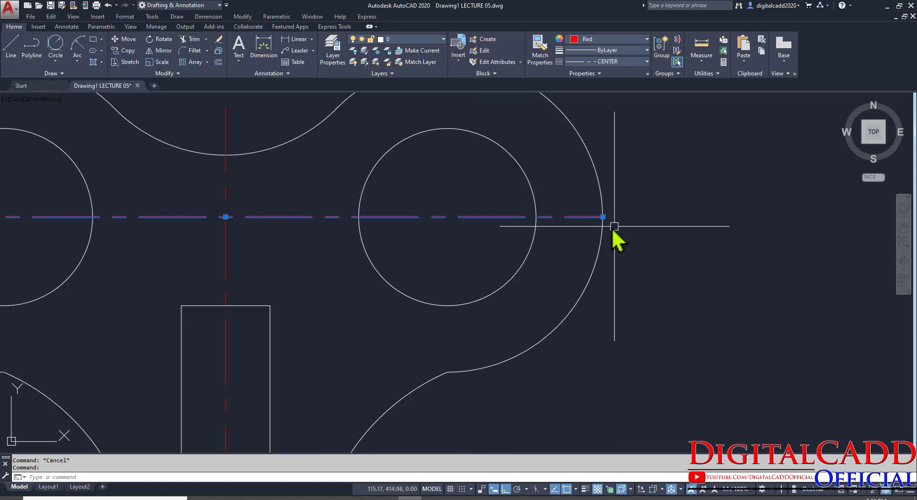
pyautogui.click(603, 217)
pyautogui.click(688, 218)
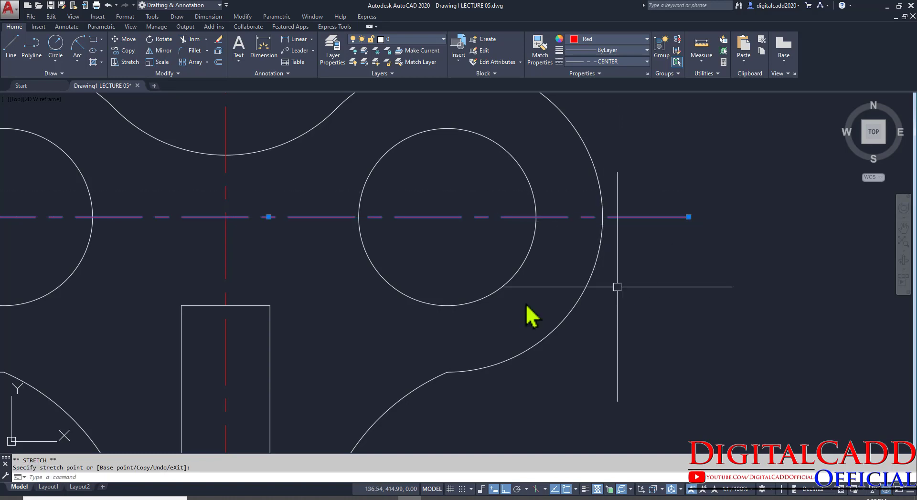
pyautogui.click(269, 217)
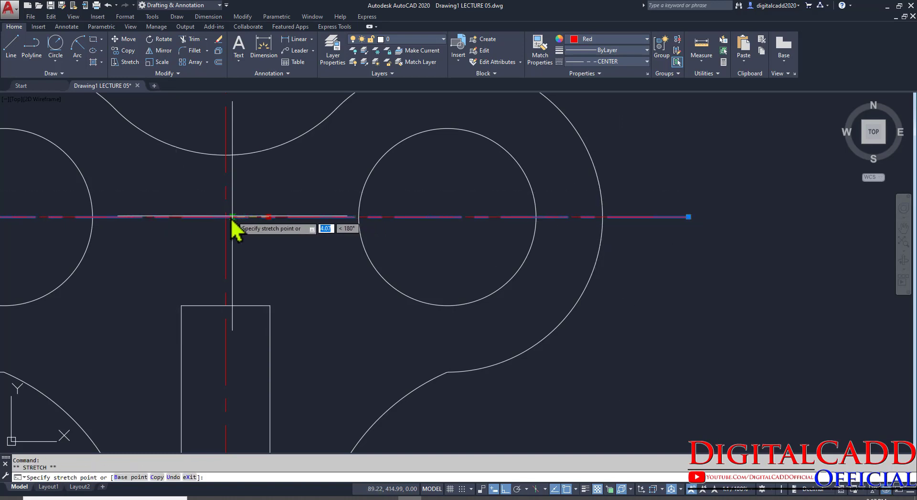
pyautogui.click(225, 217)
pyautogui.scroll(-5, 453, 147)
pyautogui.press('Escape')
pyautogui.moveTo(419, 225)
pyautogui.mouseDown(button='middle')
pyautogui.moveTo(450, 263)
pyautogui.moveTo(439, 299)
pyautogui.mouseUp(button='middle')
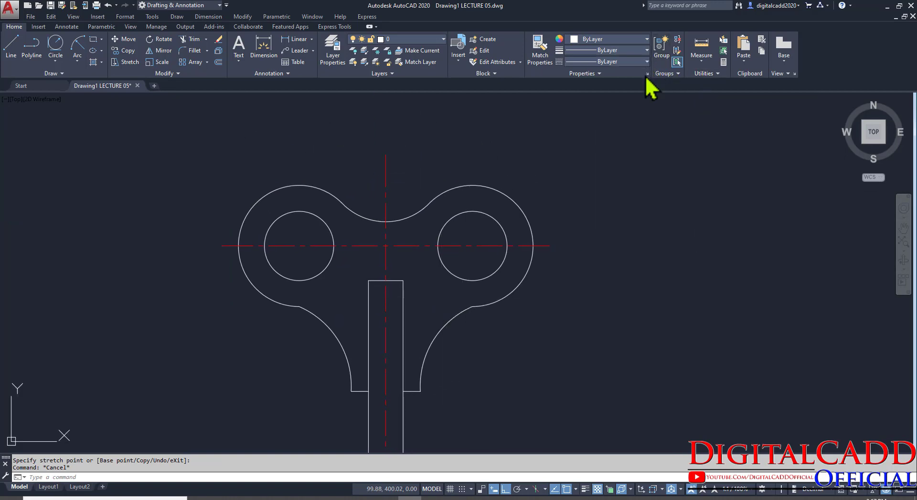
# Step: Make CENTER the current linetype and draw a vertical line through the right circle's centre, extending beyond the outer arc at both ends
pyautogui.click(630, 61)
pyautogui.click(610, 97)
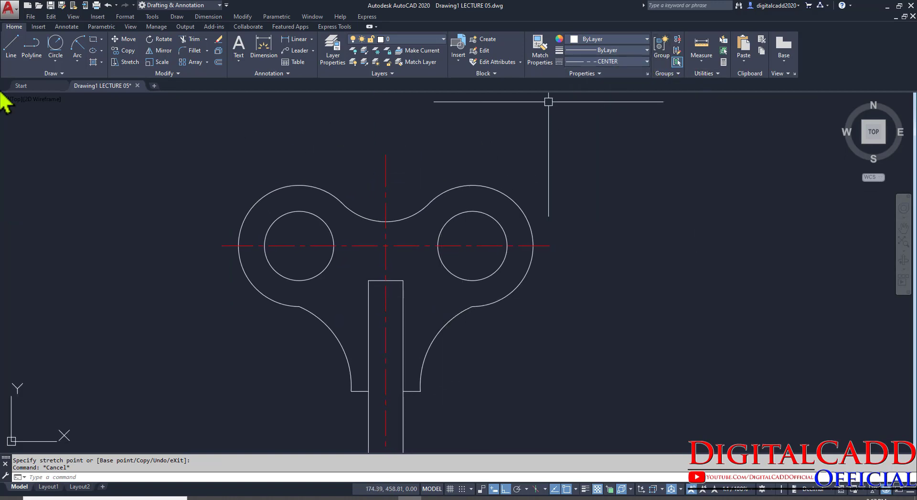
pyautogui.click(11, 47)
pyautogui.click(473, 167)
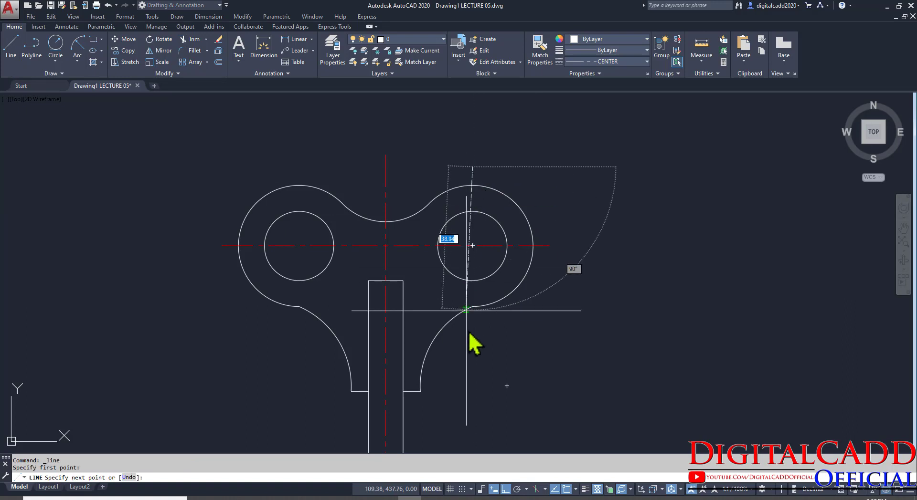
pyautogui.click(474, 337)
pyautogui.press('Return')
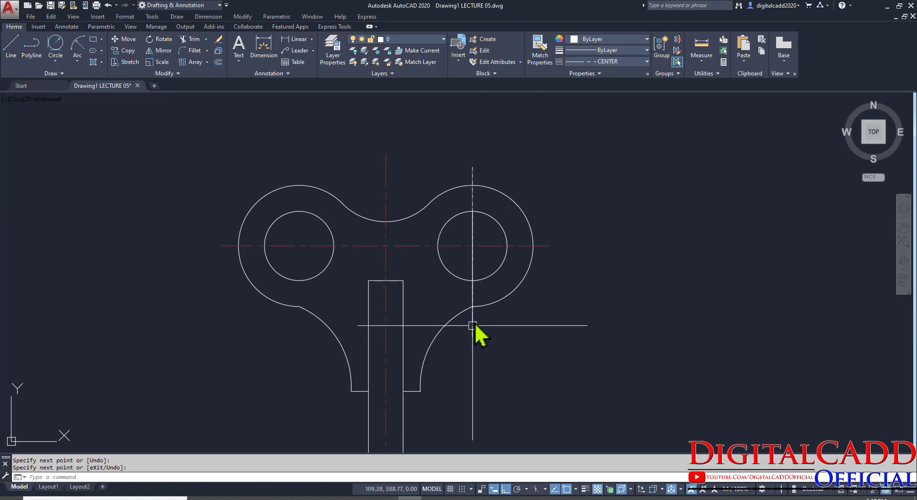
# Step: Match the properties of the horizontal centre line onto the new vertical line through the right circle
pyautogui.write('MA')
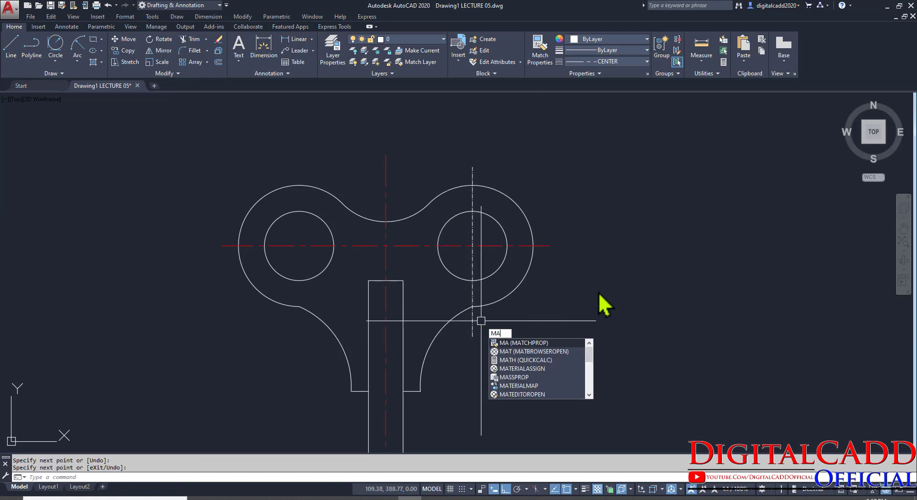
pyautogui.click(542, 56)
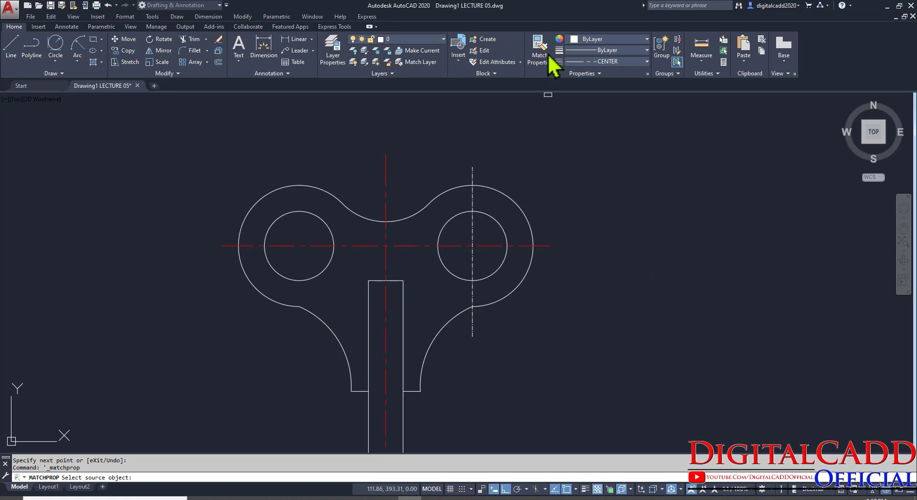
pyautogui.click(546, 246)
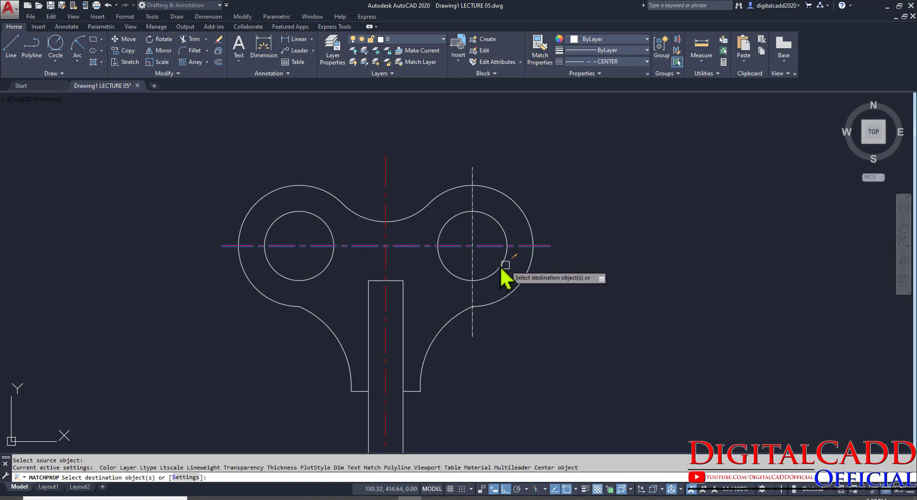
pyautogui.click(473, 264)
pyautogui.scroll(2, 476, 265)
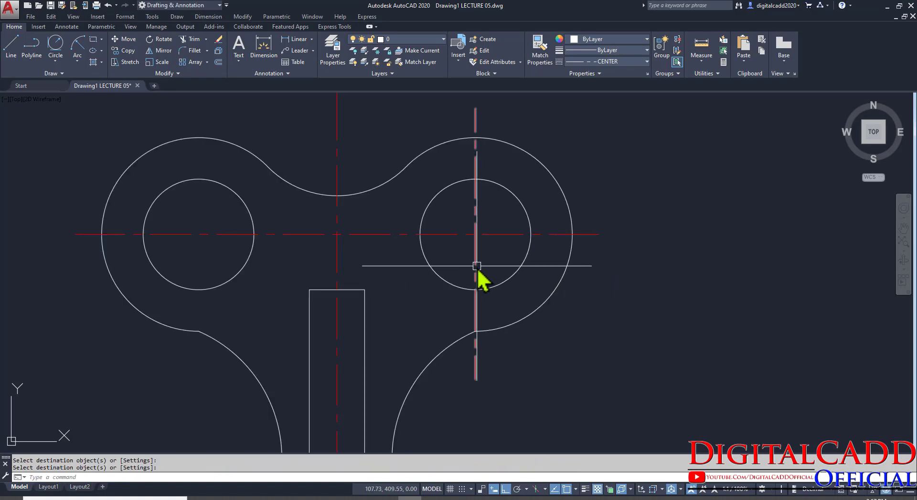
pyautogui.press('Escape')
# Step: Move the right circle's vertical centre line by its midpoint so that it is centred on the circle's centre
pyautogui.click(476, 265)
pyautogui.scroll(3, 475, 248)
pyautogui.click(475, 243)
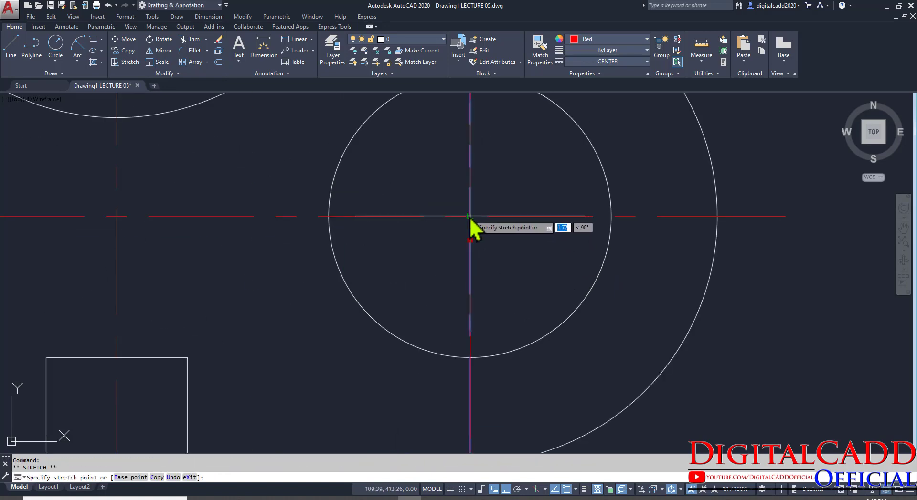
pyautogui.scroll(-4, 506, 277)
# Step: Copy the right circle's vertical centre line from that circle's centre to the left circle's centre, and save the drawing
pyautogui.write('c')
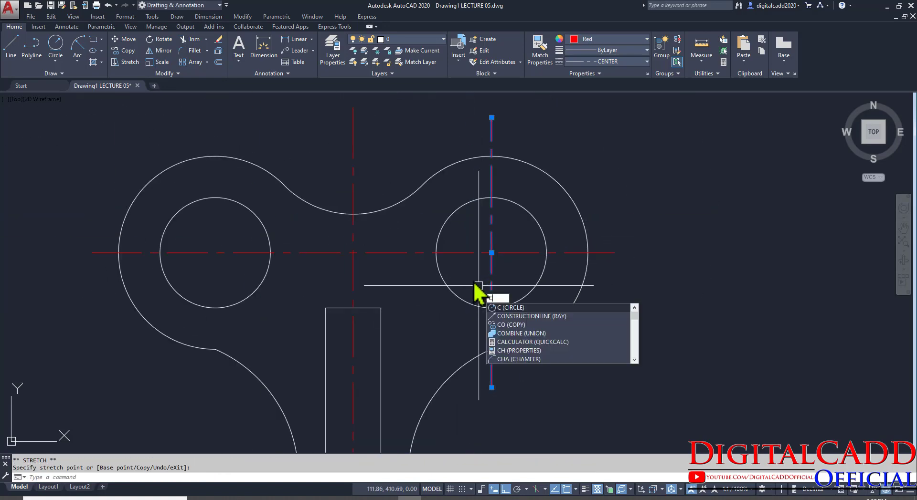
pyautogui.write('o')
pyautogui.press('Return')
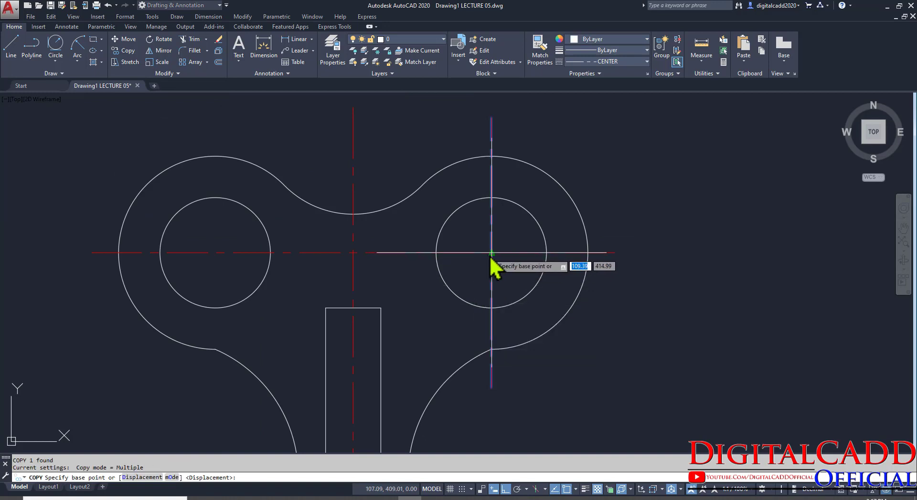
pyautogui.click(492, 254)
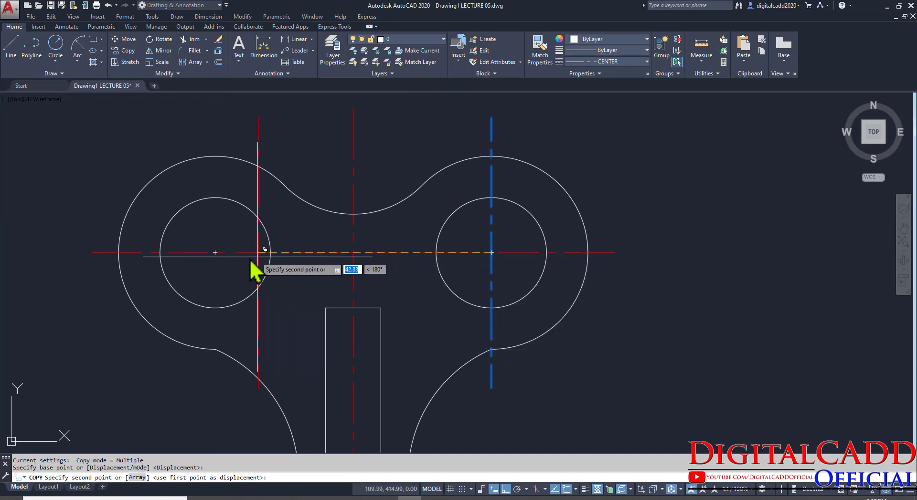
pyautogui.scroll(-4, 267, 287)
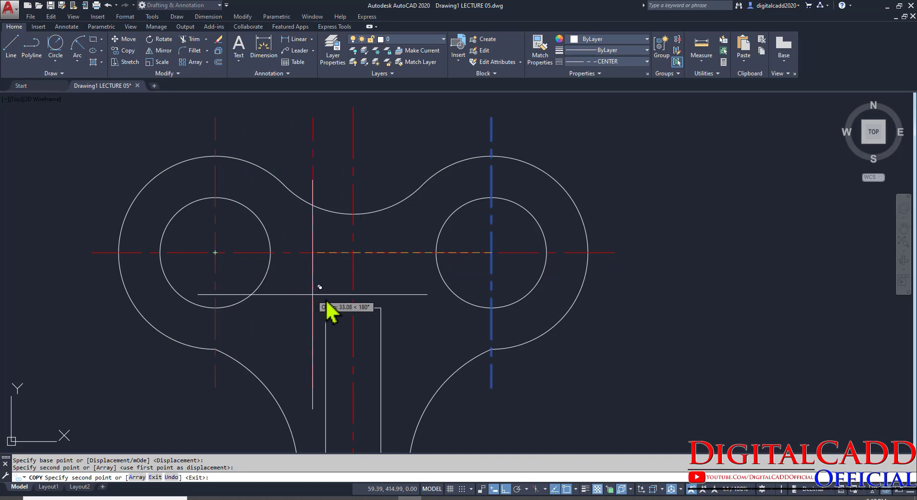
pyautogui.press('Escape')
pyautogui.scroll(4, 409, 307)
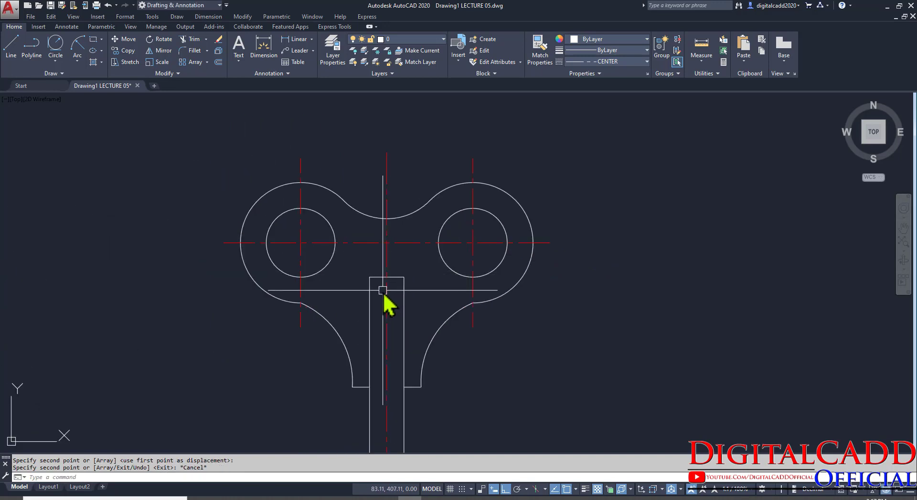
pyautogui.hotkey('ctrl', 's')
pyautogui.moveTo(417, 344)
pyautogui.mouseDown(button='middle')
pyautogui.moveTo(443, 312)
pyautogui.moveTo(438, 330)
pyautogui.mouseUp(button='middle')
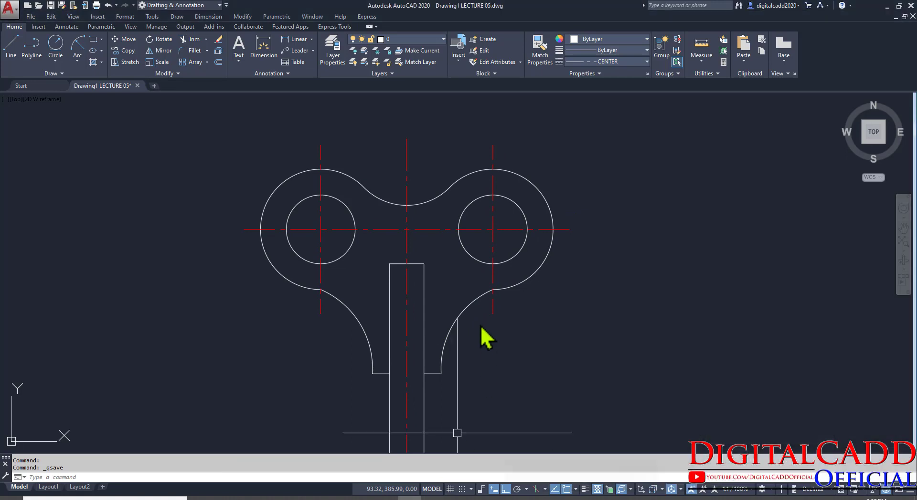
pyautogui.moveTo(493, 310); pyautogui.dragTo(451, 276, button='middle')
pyautogui.click(268, 57)
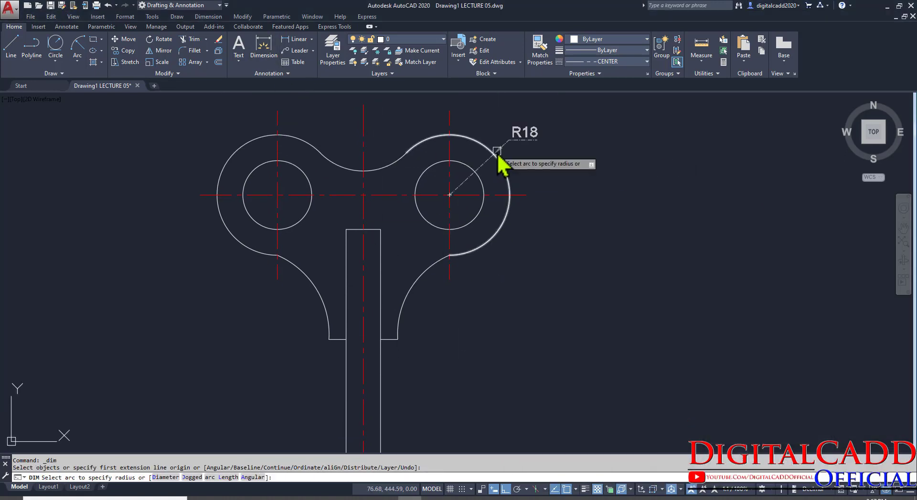
pyautogui.press('Escape')
pyautogui.press('Escape')
# Step: Reset the current linetype to ByLayer
pyautogui.click(623, 62)
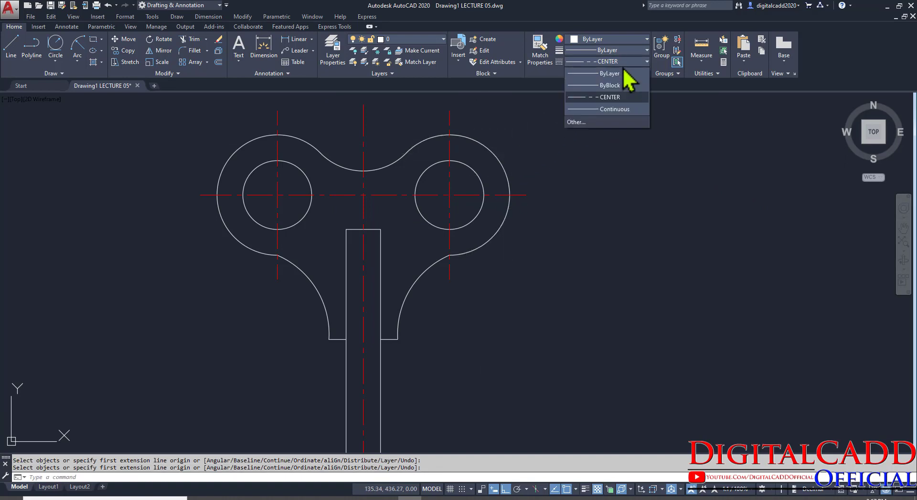
pyautogui.click(623, 75)
pyautogui.moveTo(590, 208); pyautogui.dragTo(558, 249, button='middle')
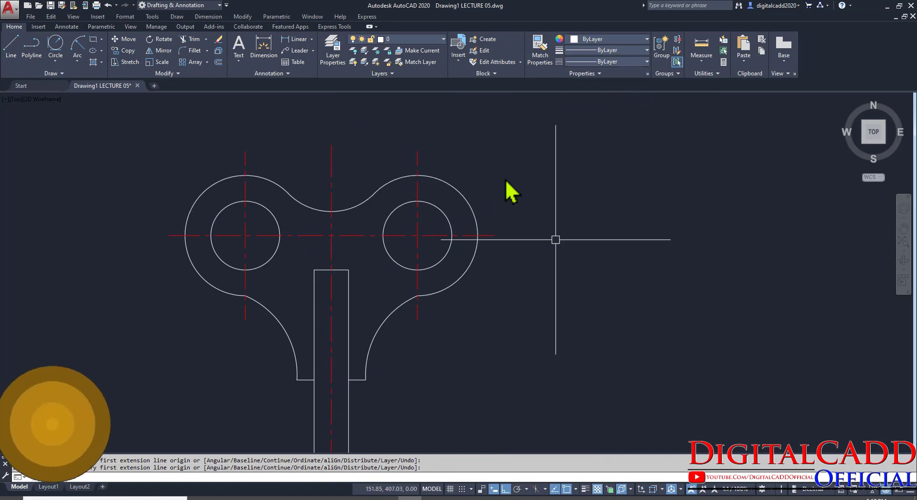
# Step: Add radius dimensions to the right outer arc and the right inner circle, with both labels placed outside the outline at the upper right
pyautogui.click(312, 39)
pyautogui.click(319, 148)
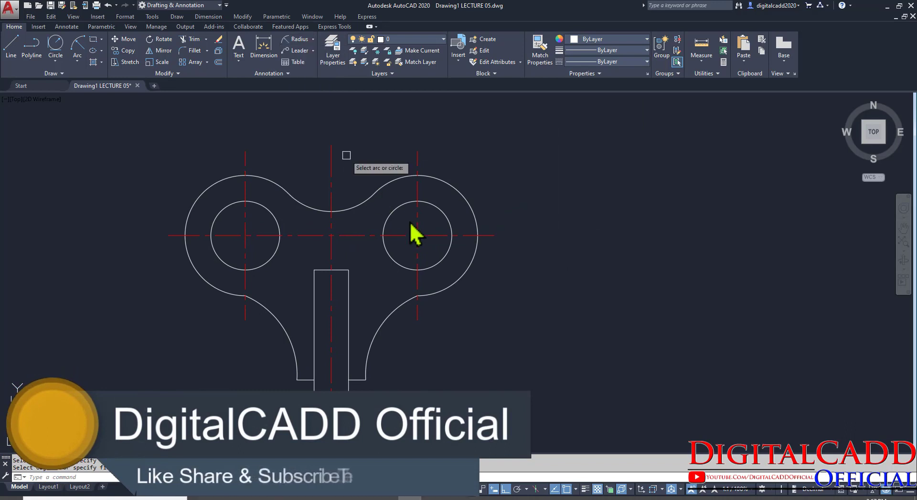
pyautogui.click(454, 223)
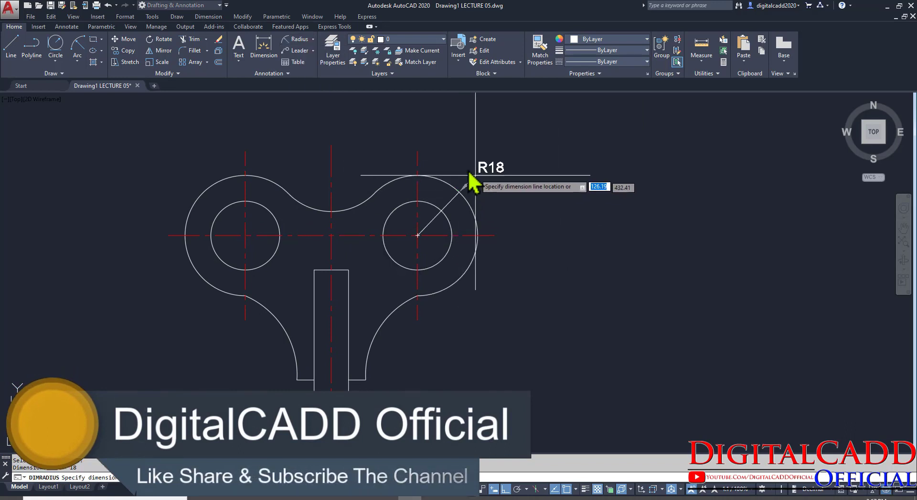
pyautogui.click(485, 185)
pyautogui.press('Return')
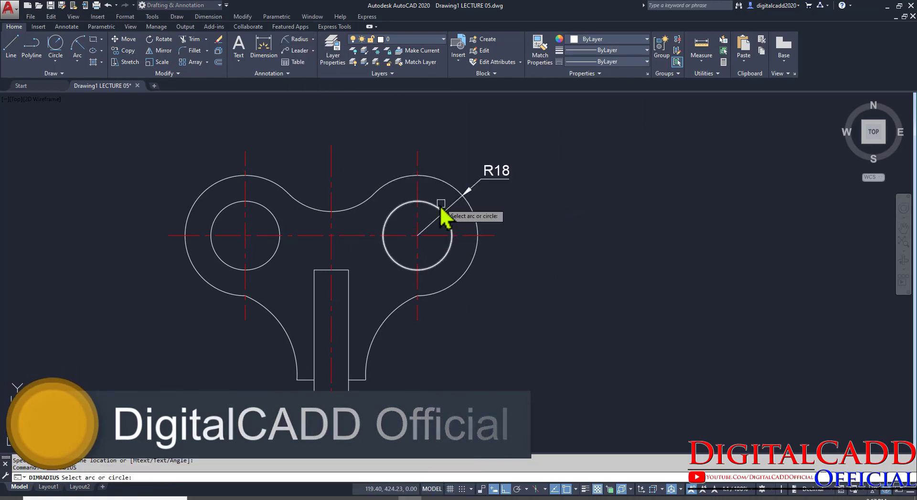
pyautogui.click(440, 207)
pyautogui.click(472, 157)
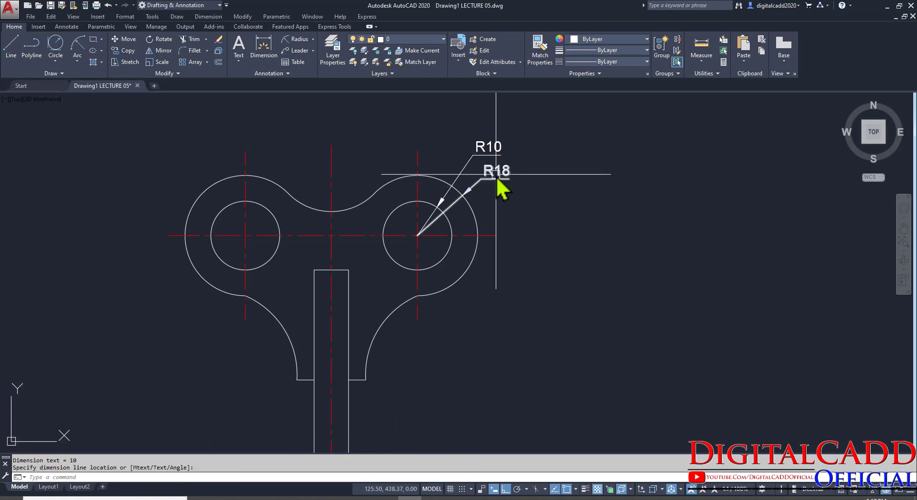
# Step: Set the precision of the right outer arc's radius dimension to one decimal place
pyautogui.click(496, 177)
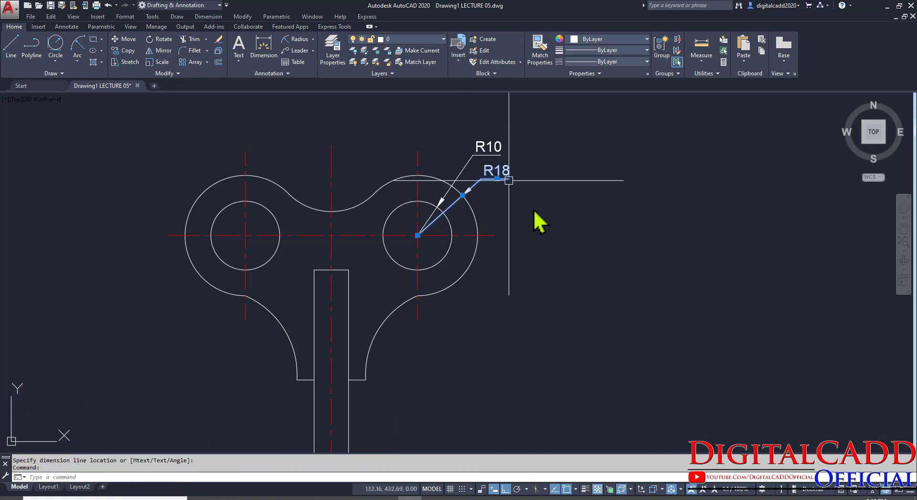
pyautogui.rightClick(579, 152)
pyautogui.moveTo(619, 199)
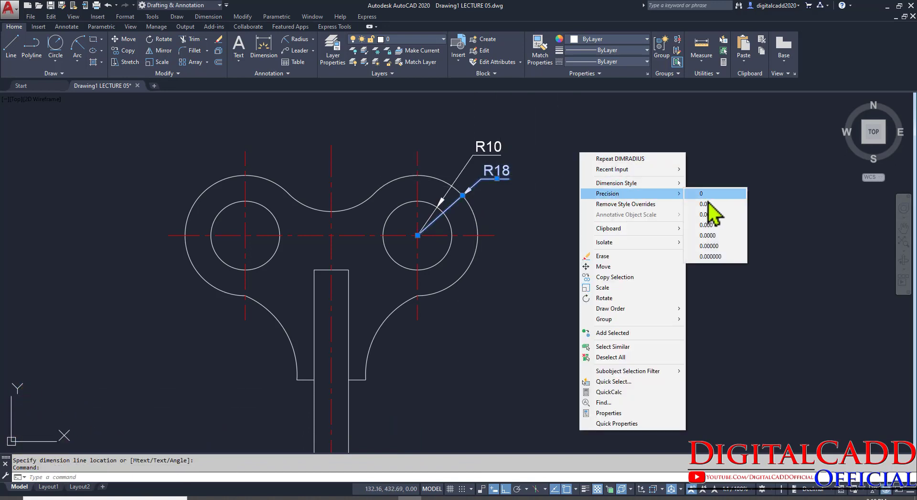
pyautogui.click(706, 204)
pyautogui.moveTo(557, 246); pyautogui.dragTo(572, 278, button='middle')
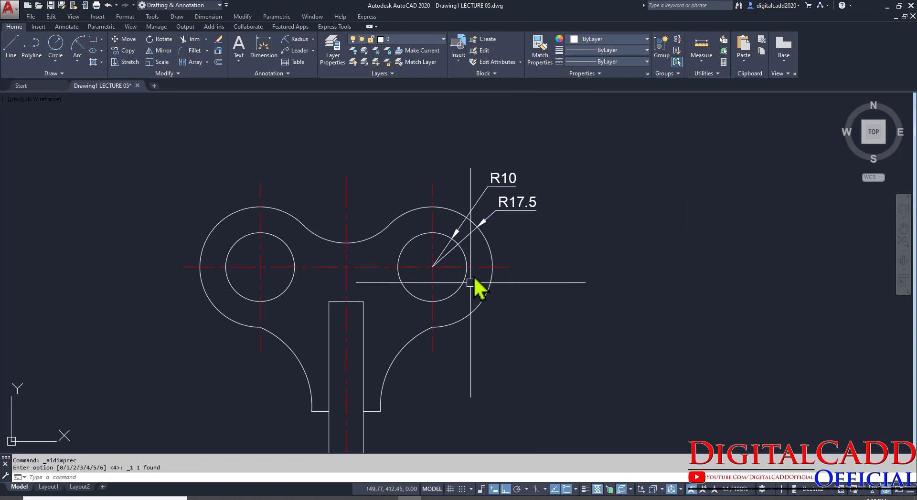
# Step: Add a radius dimension to the lower right concave arc between the outer arc and the shoulder
pyautogui.moveTo(526, 325); pyautogui.dragTo(509, 274, button='middle')
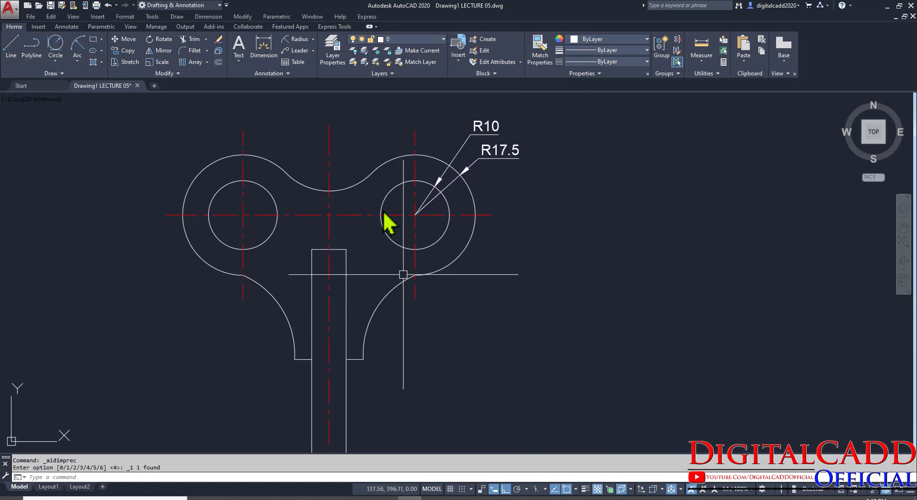
pyautogui.click(293, 40)
pyautogui.click(374, 317)
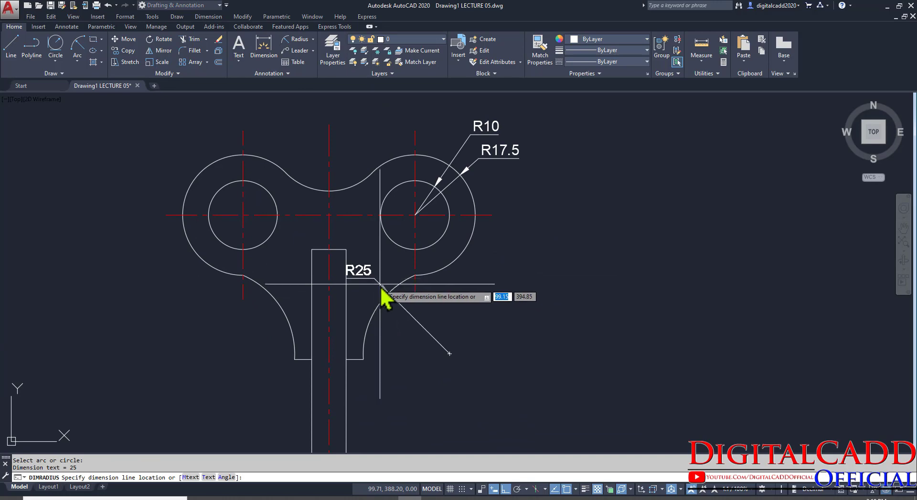
pyautogui.scroll(6, 365, 244)
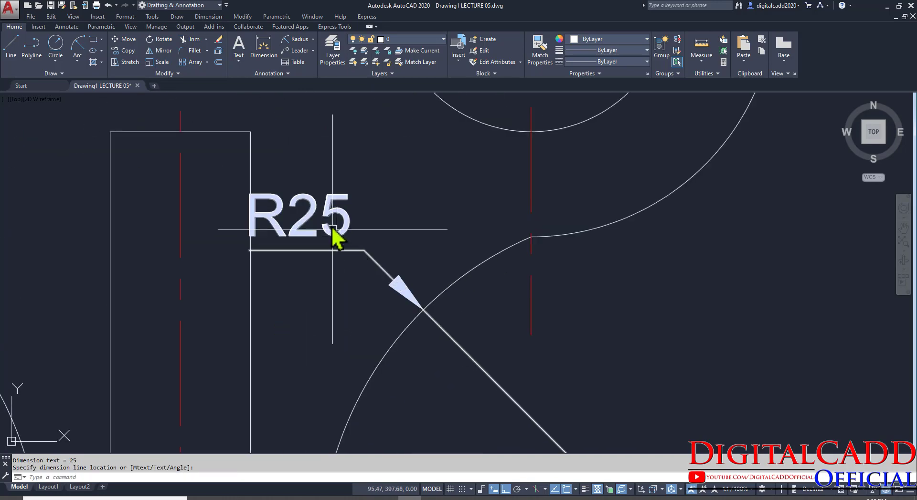
pyautogui.scroll(-4, 409, 307)
pyautogui.scroll(4, 425, 310)
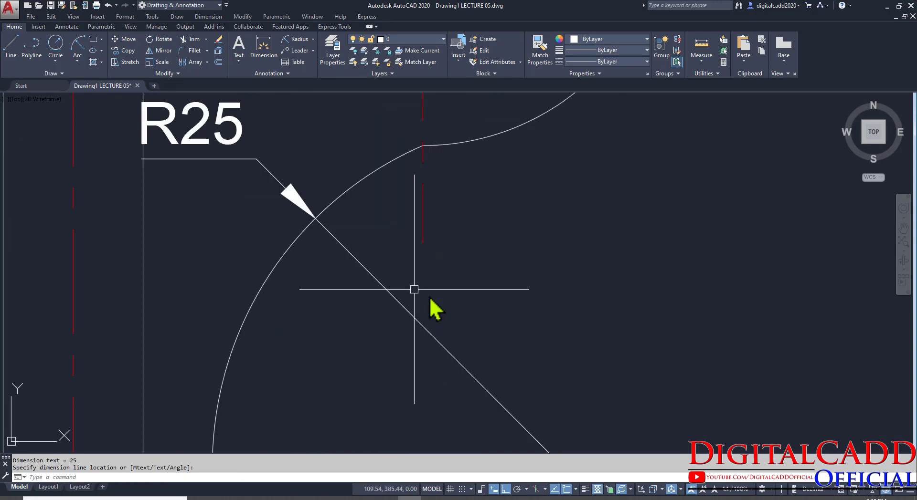
# Step: Move only the text of the concave arc's radius dimension to the arc's centre side, with Ortho switched off
pyautogui.click(428, 303)
pyautogui.click(239, 159)
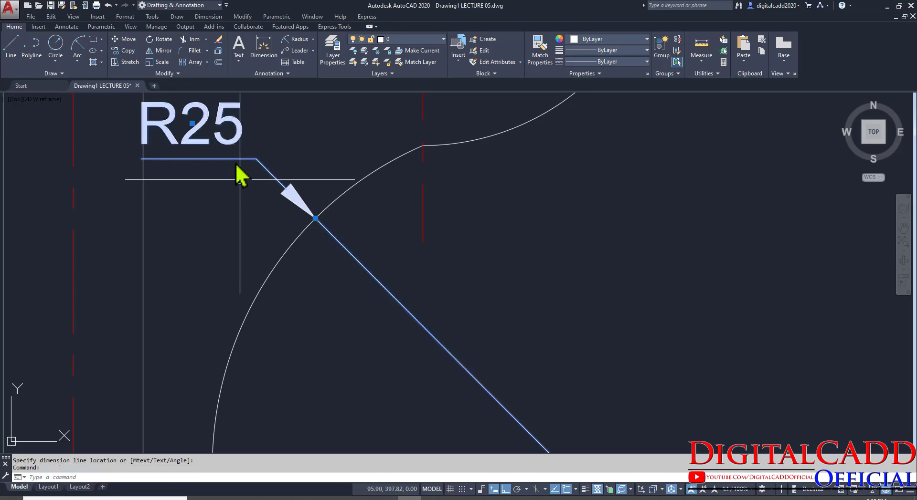
pyautogui.moveTo(193, 123)
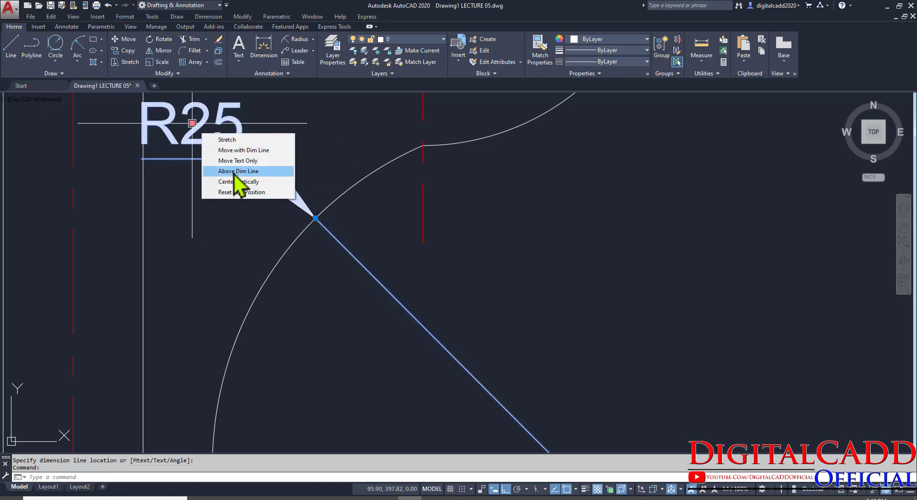
pyautogui.click(238, 161)
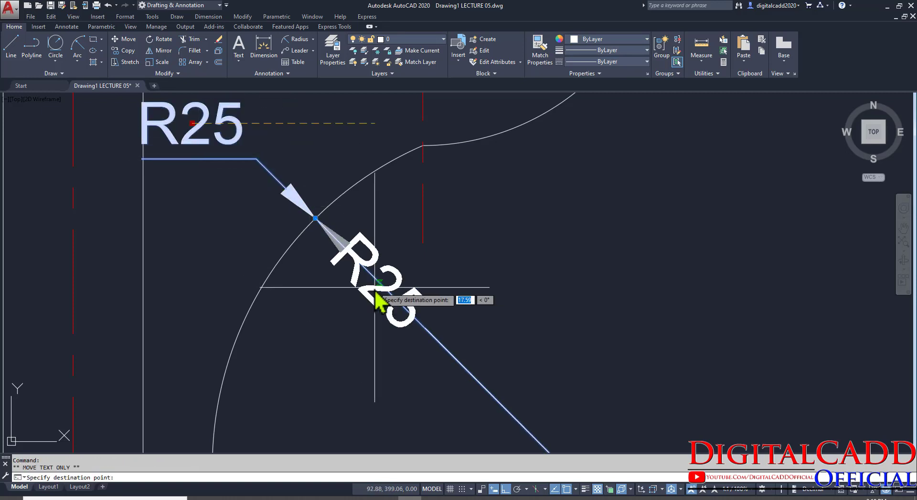
pyautogui.click(505, 491)
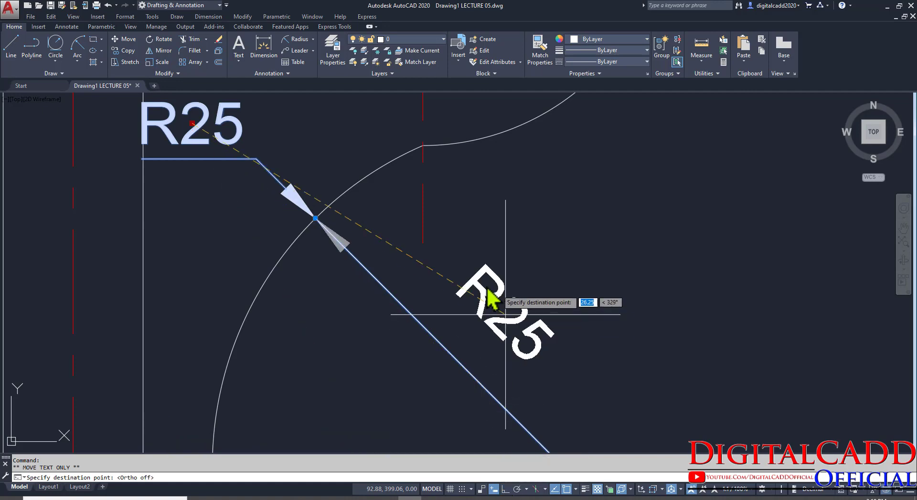
pyautogui.click(455, 315)
pyautogui.scroll(-4, 456, 316)
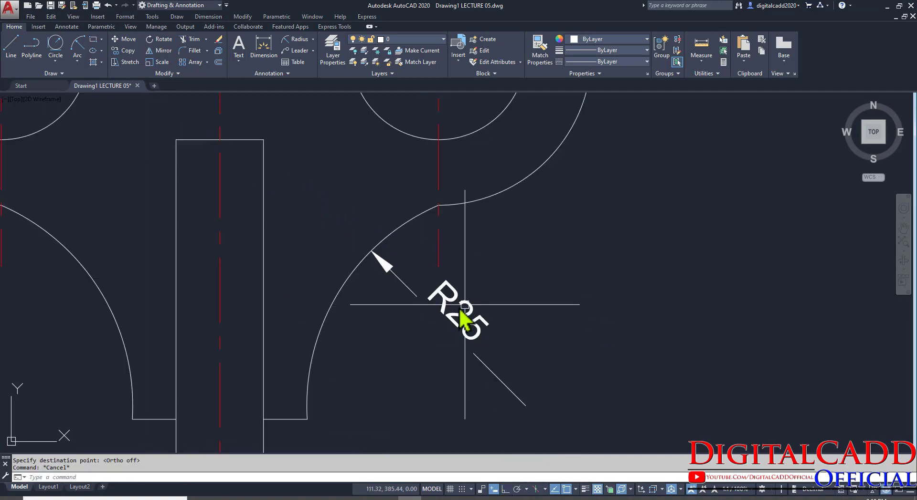
pyautogui.press('Escape')
# Step: Place the text of the concave arc's radius dimension above its dimension line
pyautogui.scroll(2, 438, 305)
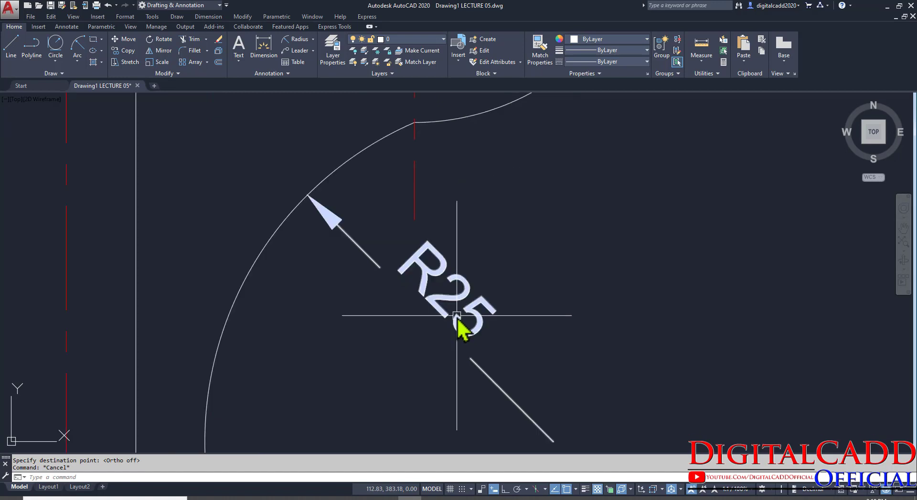
pyautogui.click(464, 337)
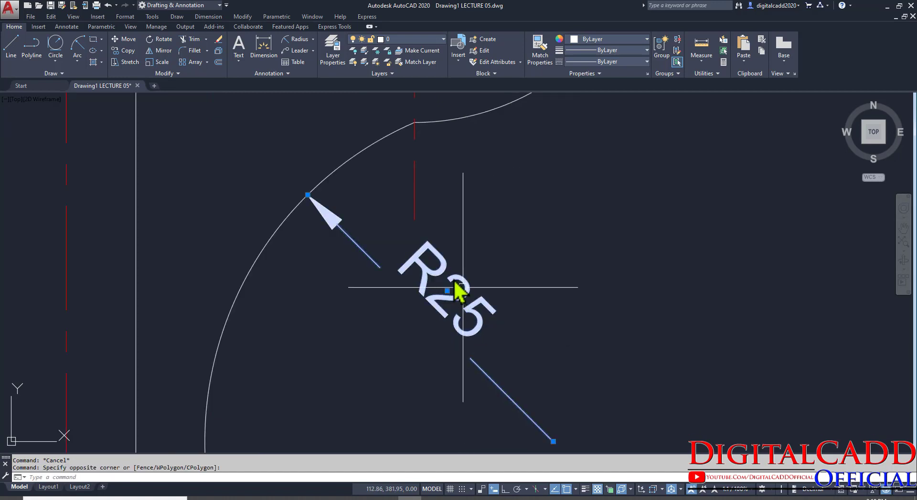
pyautogui.moveTo(449, 293)
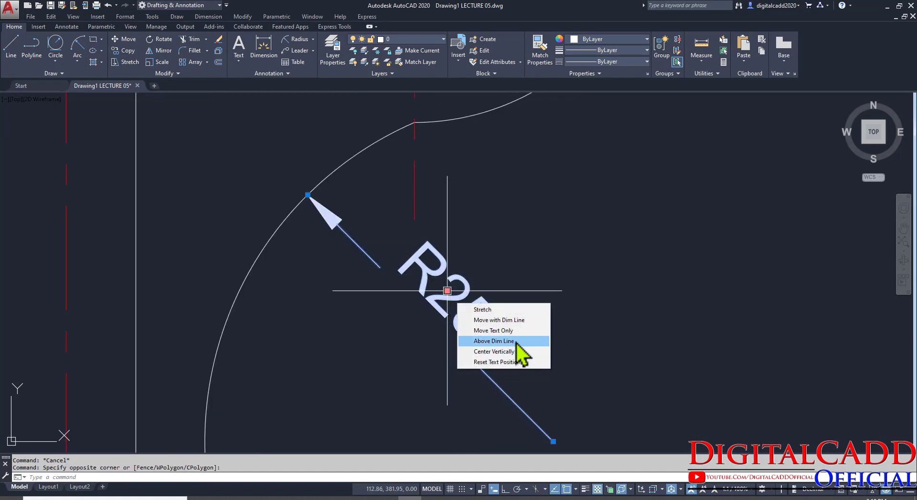
pyautogui.click(493, 341)
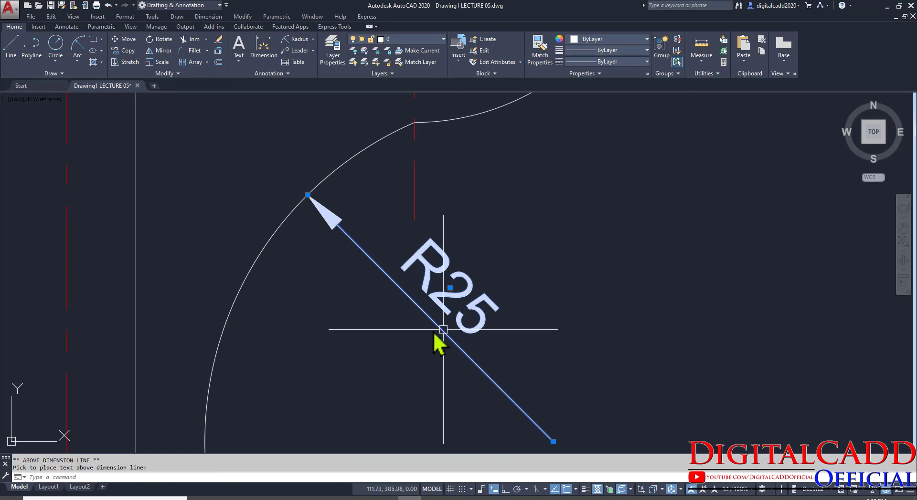
pyautogui.scroll(-4, 419, 308)
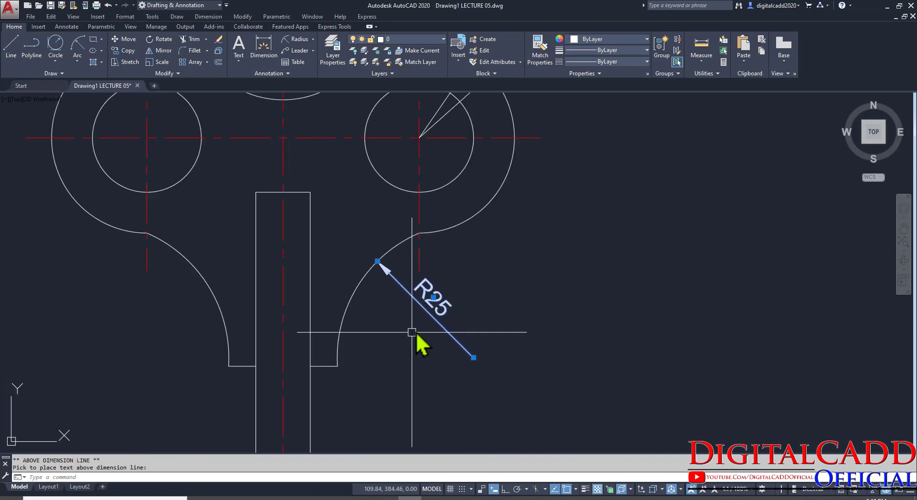
pyautogui.scroll(2, 432, 305)
pyautogui.press('Escape')
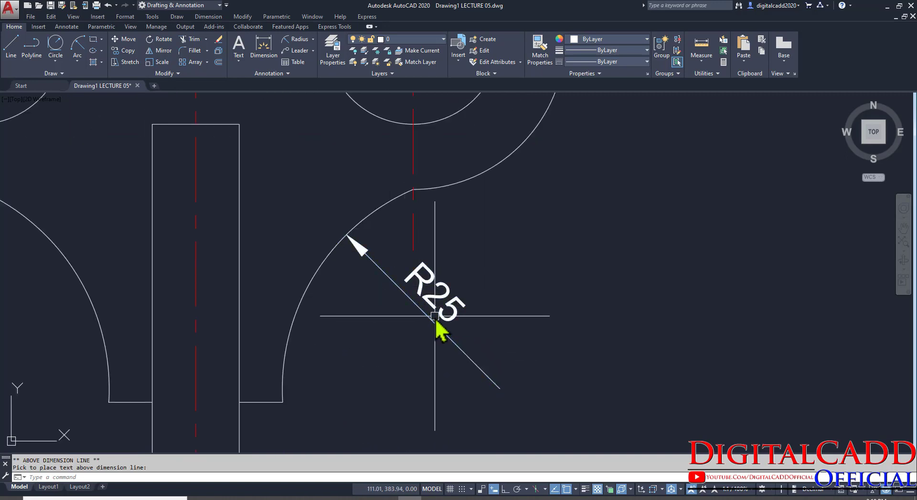
# Step: Add a vertical linear dimension from the horizontal centre line's left end to the shaft's top left corner, placed outside the outline with Ortho on
pyautogui.scroll(-2, 436, 317)
pyautogui.moveTo(382, 331)
pyautogui.mouseDown(button='middle')
pyautogui.moveTo(475, 418)
pyautogui.moveTo(447, 450)
pyautogui.mouseUp(button='middle')
pyautogui.moveTo(393, 279)
pyautogui.mouseDown(button='middle')
pyautogui.moveTo(393, 260)
pyautogui.moveTo(393, 337)
pyautogui.moveTo(372, 217)
pyautogui.mouseUp(button='middle')
pyautogui.scroll(-4, 373, 216)
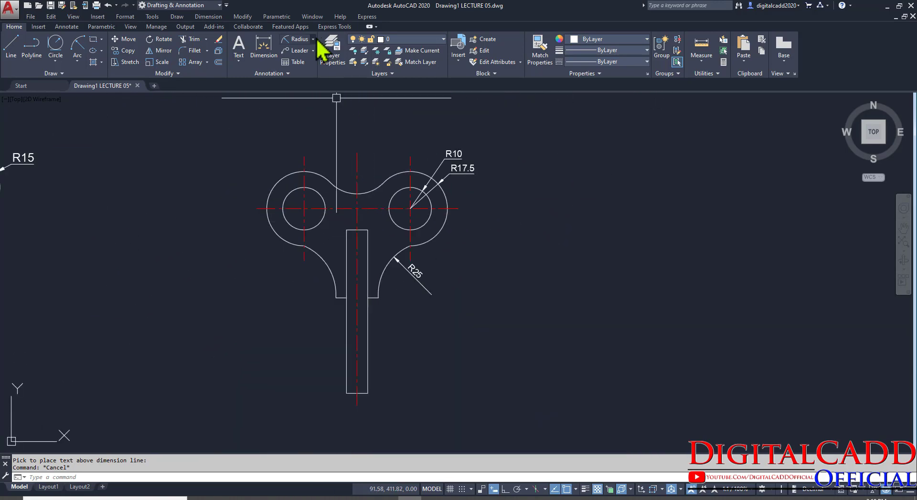
pyautogui.click(314, 39)
pyautogui.click(317, 56)
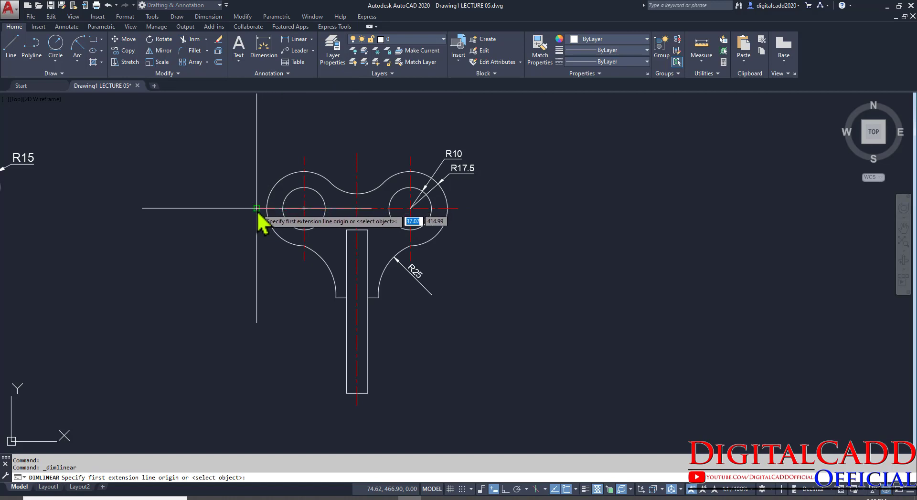
pyautogui.click(257, 209)
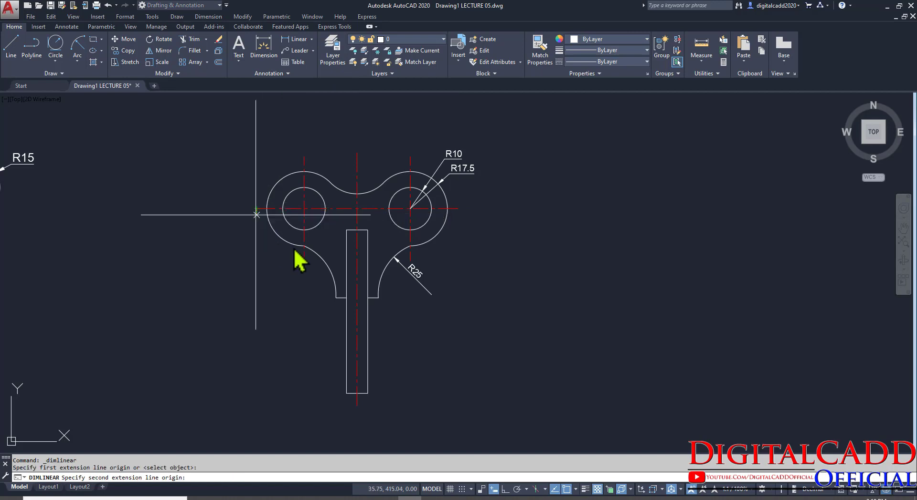
pyautogui.click(347, 230)
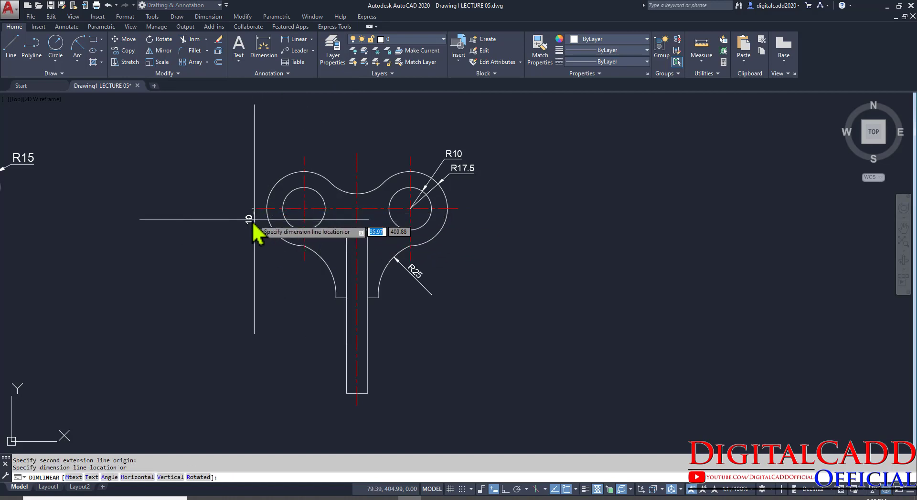
pyautogui.click(504, 490)
pyautogui.scroll(4, 267, 249)
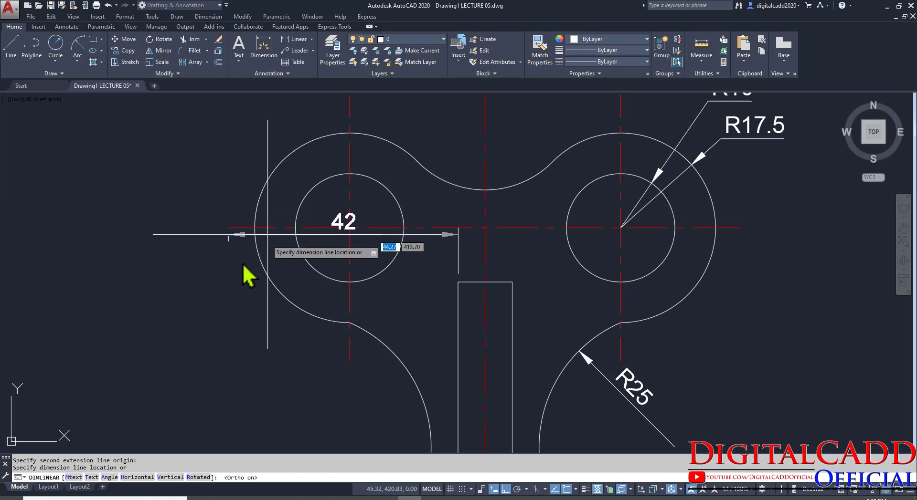
pyautogui.click(208, 260)
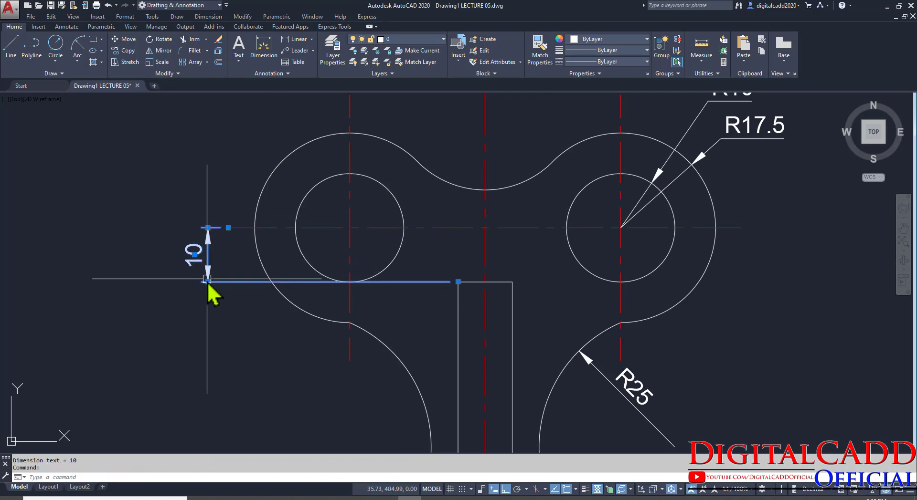
# Step: Continue the vertical dimension down to the left shoulder corner and on to the shaft's bottom left corner
pyautogui.moveTo(208, 280)
pyautogui.click(246, 313)
pyautogui.scroll(-5, 274, 238)
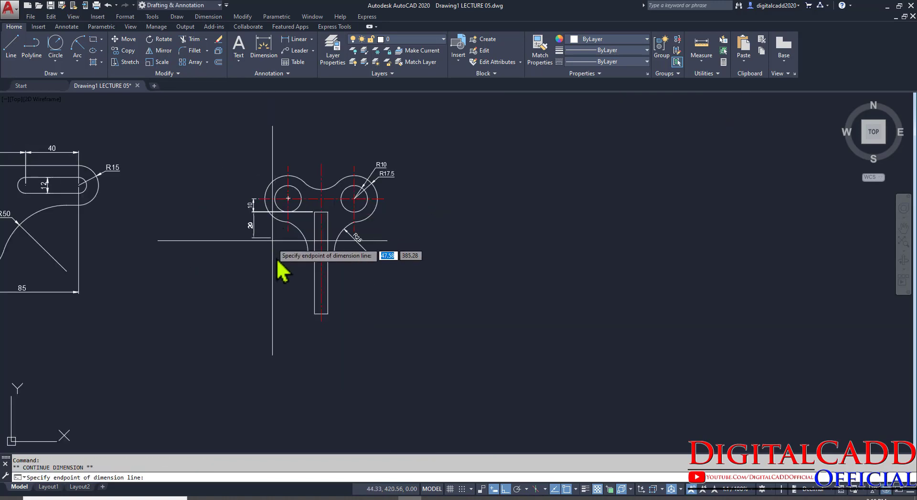
pyautogui.scroll(5, 282, 268)
pyautogui.click(360, 239)
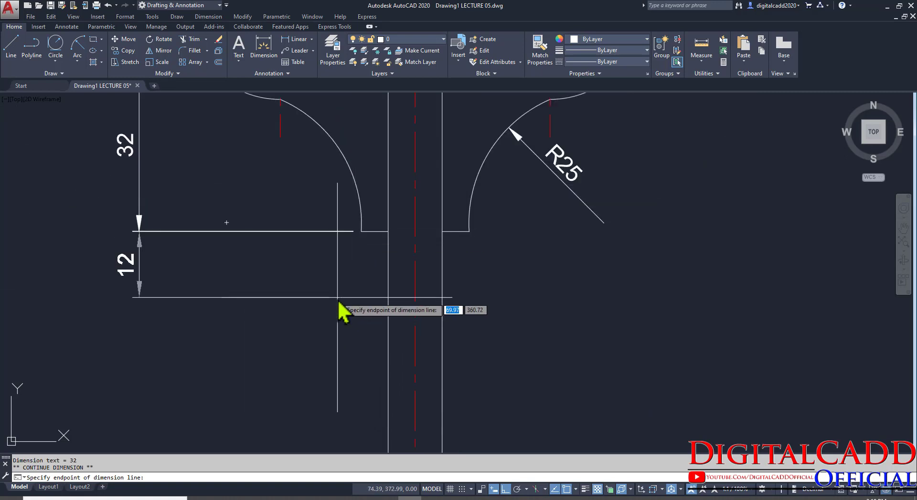
pyautogui.scroll(-4, 338, 302)
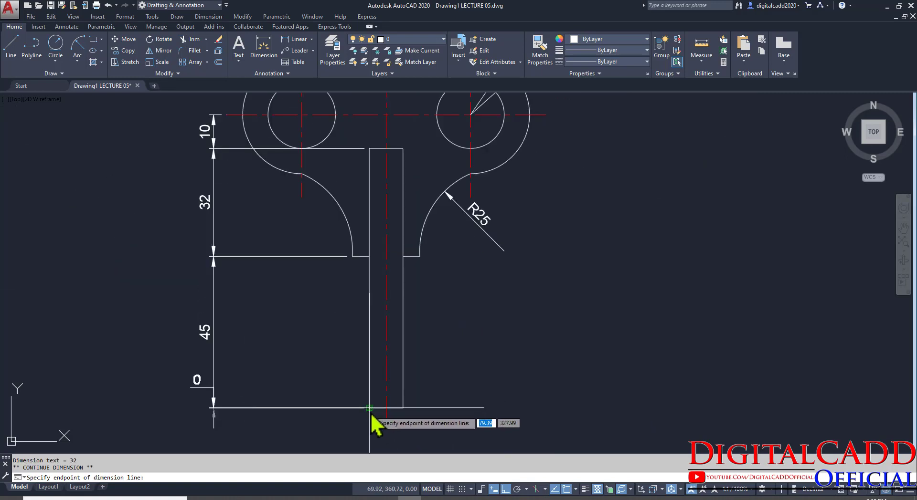
pyautogui.press('Escape')
# Step: Check the required dimensions in the PDF assignment, and dimension the shaft's width with the dimension line just below its top edge
pyautogui.scroll(-4, 329, 328)
pyautogui.scroll(4, 344, 215)
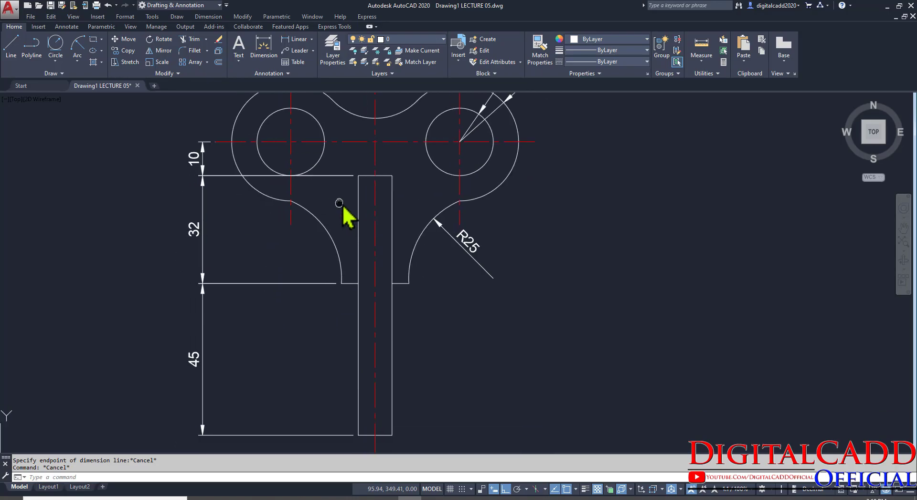
pyautogui.hotkey('alt', 'Tab')
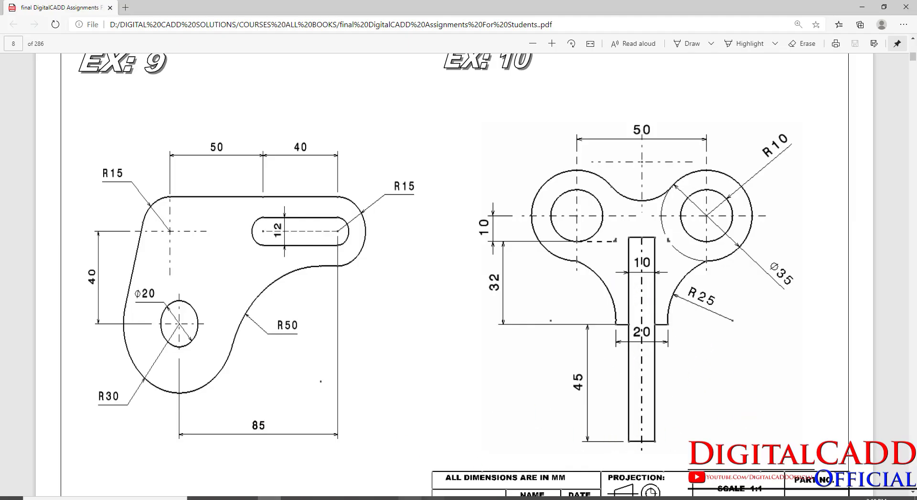
pyautogui.hotkey('alt', 'Tab')
pyautogui.click(292, 40)
pyautogui.scroll(4, 366, 191)
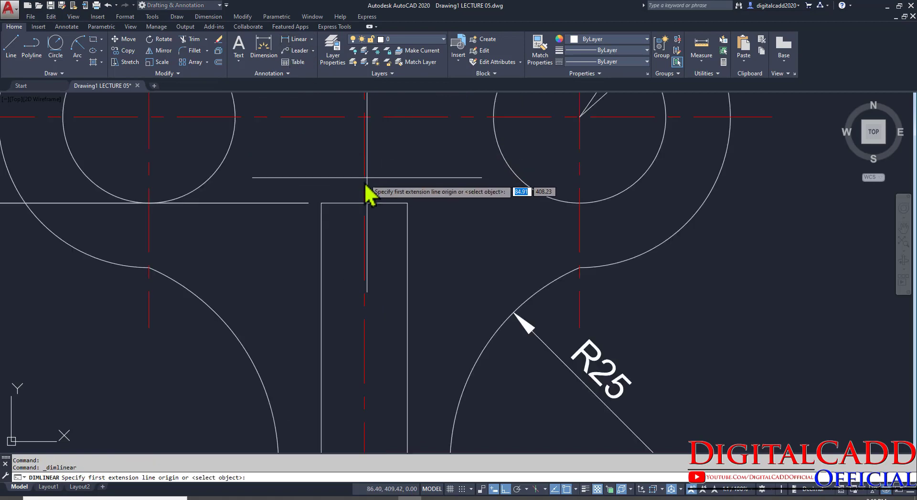
pyautogui.click(322, 203)
pyautogui.scroll(-1, 330, 210)
pyautogui.click(407, 203)
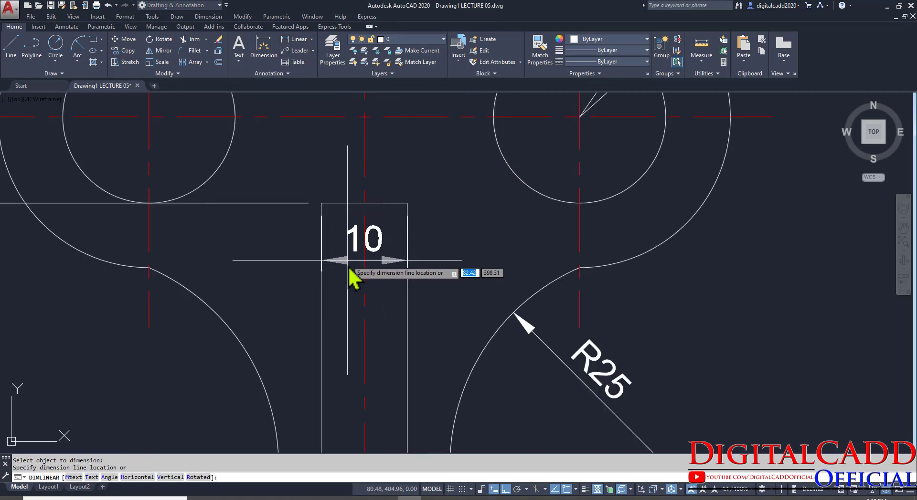
pyautogui.click(358, 267)
# Step: Add a horizontal linear dimension across the two outer shoulder corners, placed below the shoulder
pyautogui.scroll(-3, 358, 258)
pyautogui.scroll(6, 344, 337)
pyautogui.press('Return')
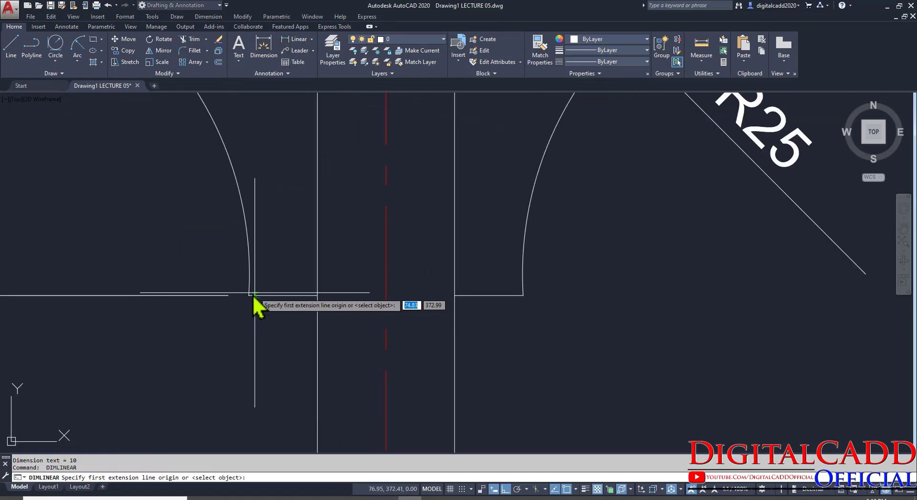
pyautogui.click(250, 296)
pyautogui.click(522, 295)
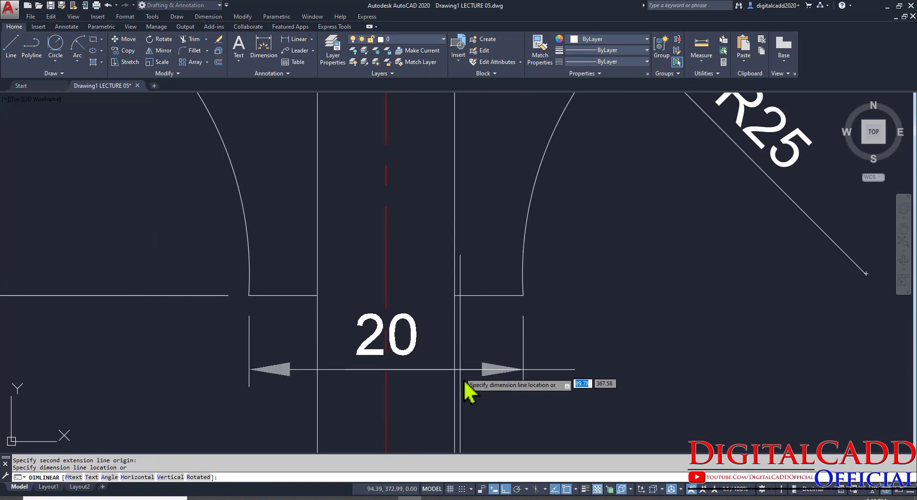
pyautogui.click(495, 432)
# Step: Add a horizontal linear dimension between the centres of the two holes, placed above the key-shaped part
pyautogui.scroll(-4, 387, 294)
pyautogui.scroll(-3, 388, 303)
pyautogui.press('Return')
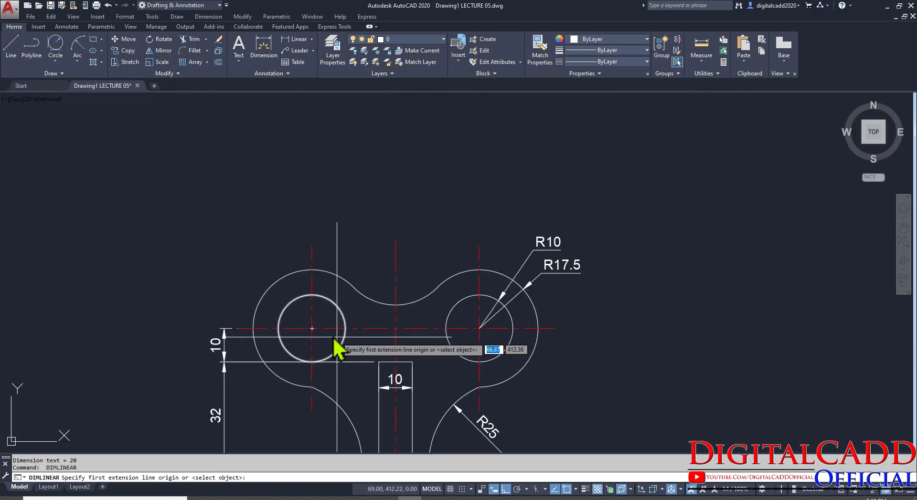
pyautogui.click(313, 334)
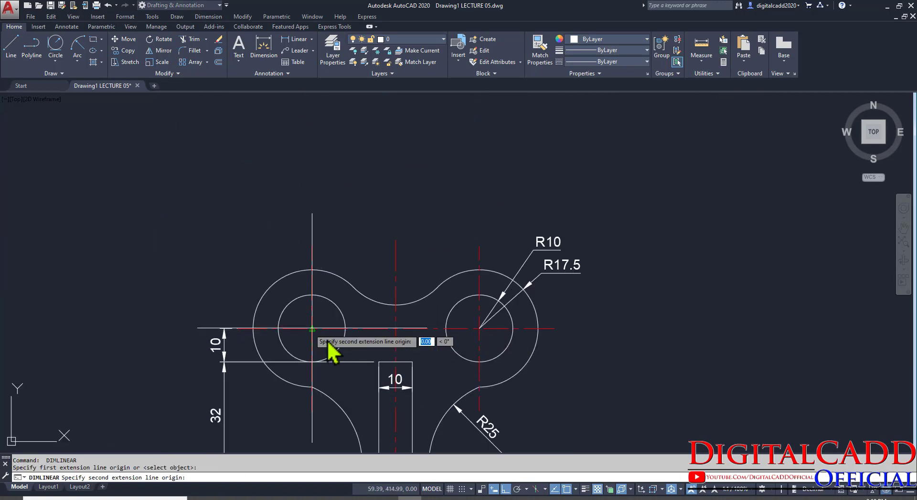
pyautogui.click(479, 328)
pyautogui.click(437, 236)
# Step: Save the drawing with both dimensioned parts in view
pyautogui.moveTo(468, 351)
pyautogui.mouseDown(button='middle')
pyautogui.moveTo(493, 212)
pyautogui.moveTo(491, 231)
pyautogui.moveTo(364, 302)
pyautogui.moveTo(440, 242)
pyautogui.moveTo(419, 277)
pyautogui.mouseUp(button='middle')
pyautogui.scroll(2, 371, 169)
pyautogui.scroll(-2, 358, 253)
pyautogui.moveTo(499, 313)
pyautogui.mouseDown(button='middle')
pyautogui.moveTo(427, 283)
pyautogui.moveTo(589, 296)
pyautogui.mouseUp(button='middle')
pyautogui.scroll(-4, 432, 296)
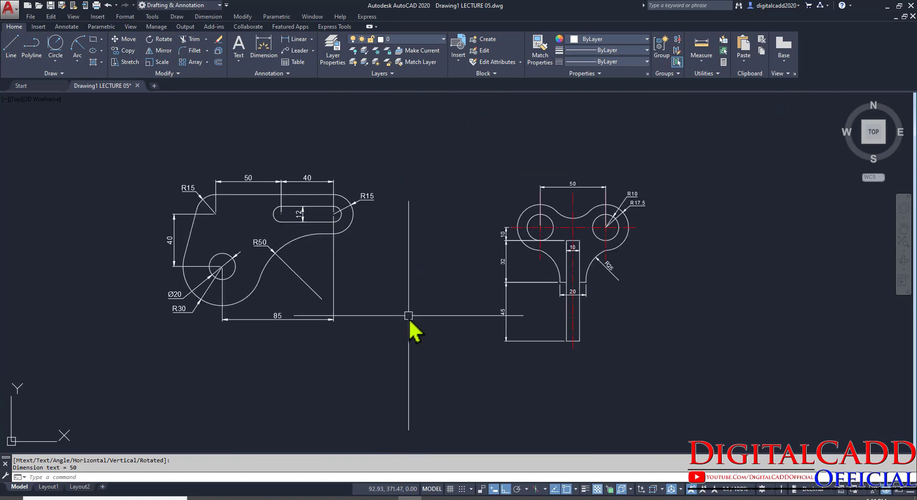
pyautogui.hotkey('ctrl', 's')
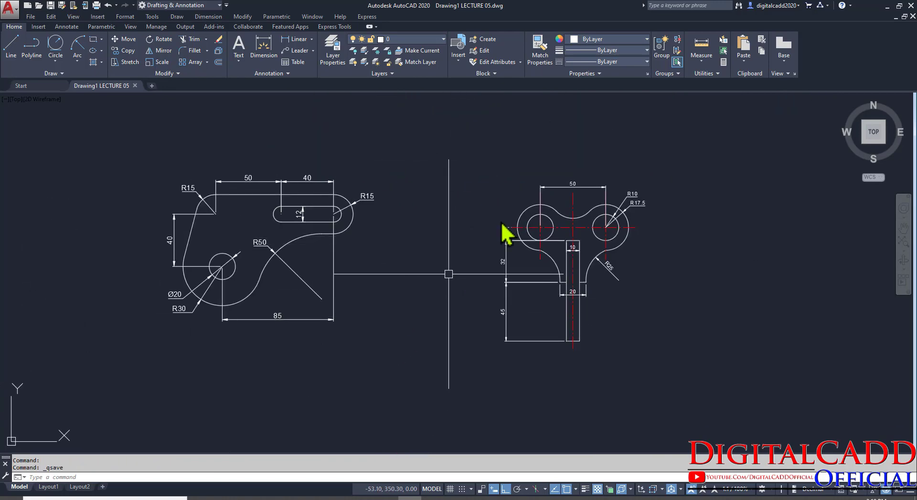
# Step: Move the whole key-shaped part with its dimensions and centre lines horizontally, closer to the slotted part
pyautogui.click(470, 158)
pyautogui.click(728, 394)
pyautogui.write('M')
pyautogui.press('Return')
pyautogui.click(728, 395)
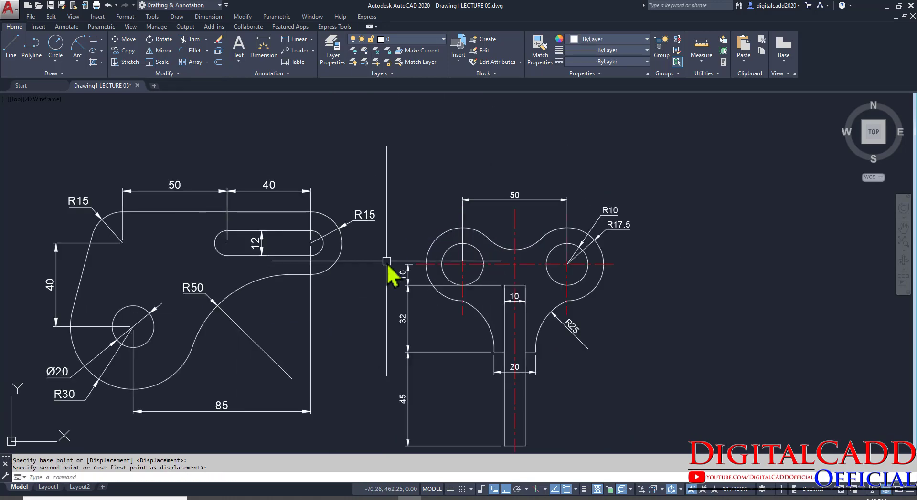
pyautogui.scroll(2, 450, 235)
pyautogui.moveTo(454, 235); pyautogui.dragTo(447, 235, button='middle')
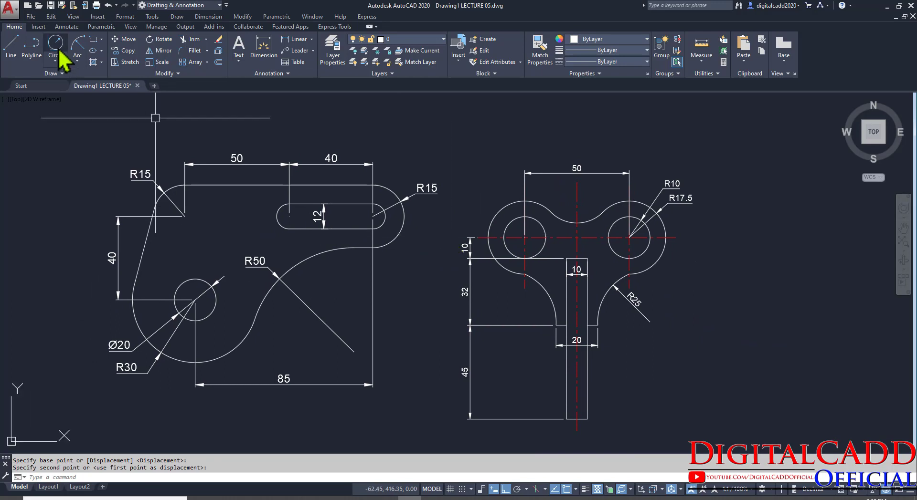
# Step: Draw a rectangular border enclosing both dimensioned parts
pyautogui.click(76, 116)
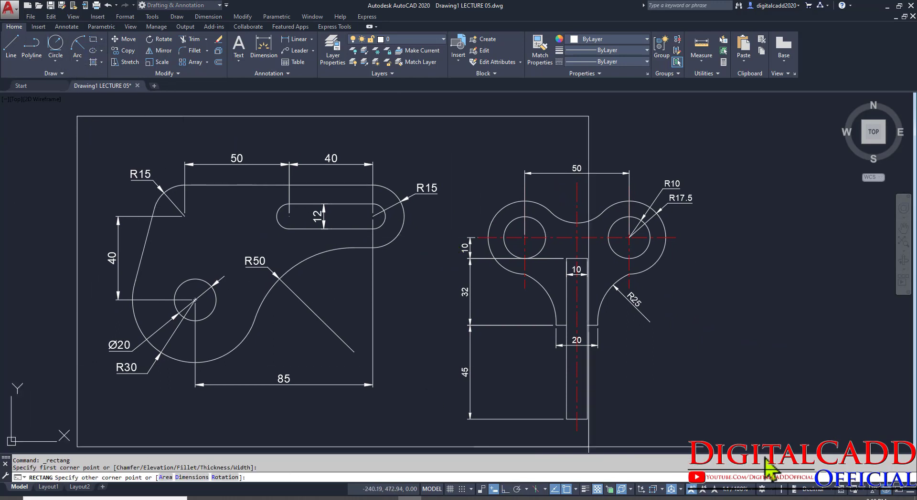
pyautogui.click(701, 446)
pyautogui.moveTo(528, 378); pyautogui.dragTo(486, 368, button='middle')
# Step: Offset the border rectangle 3 units outward to form a double frame, and save the drawing
pyautogui.write('o')
pyautogui.press('Return')
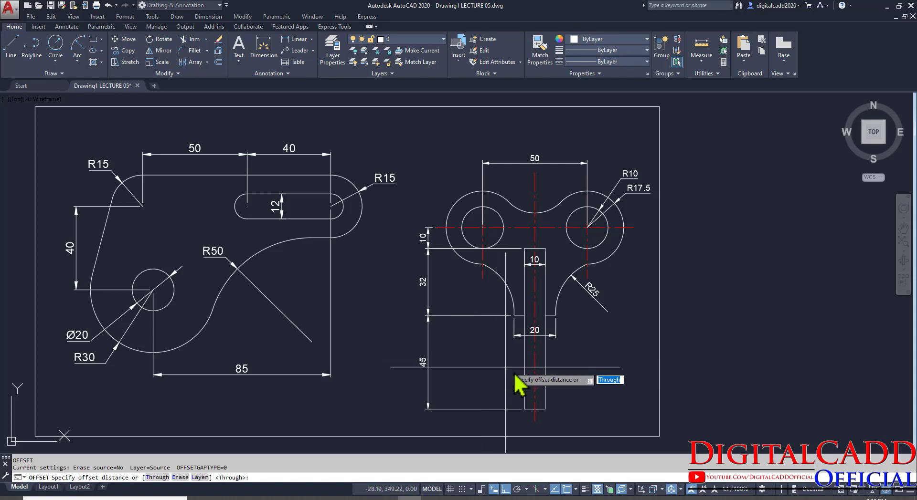
pyautogui.press('Return')
pyautogui.click(659, 366)
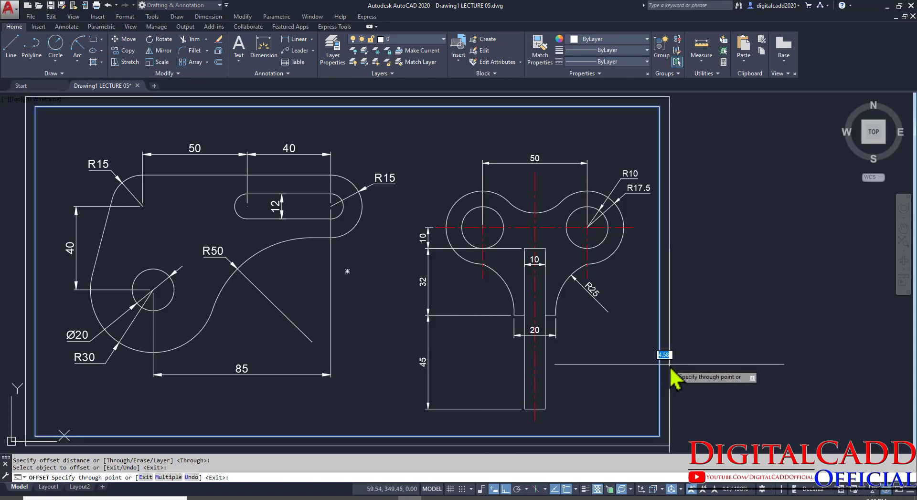
pyautogui.write('3')
pyautogui.press('Return')
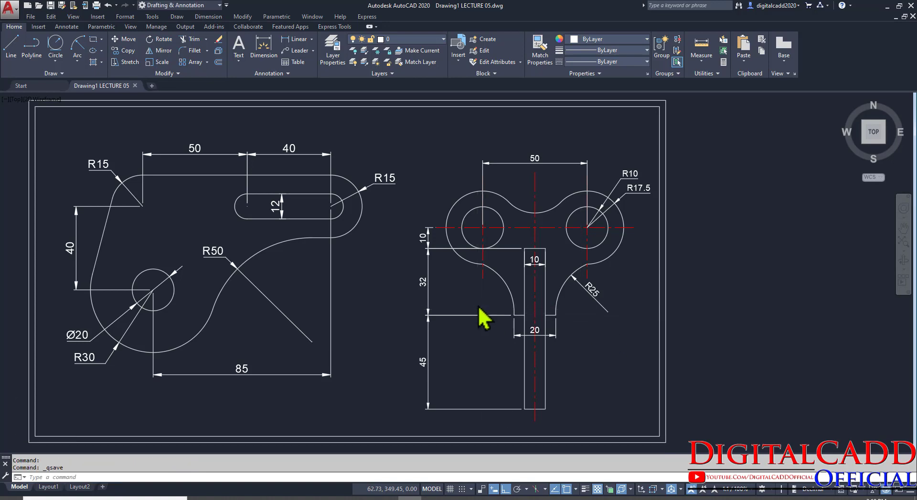
# Step: Turn on the clean screen display and review the two dimensioned parts inside the double frame
pyautogui.scroll(-1, 484, 318)
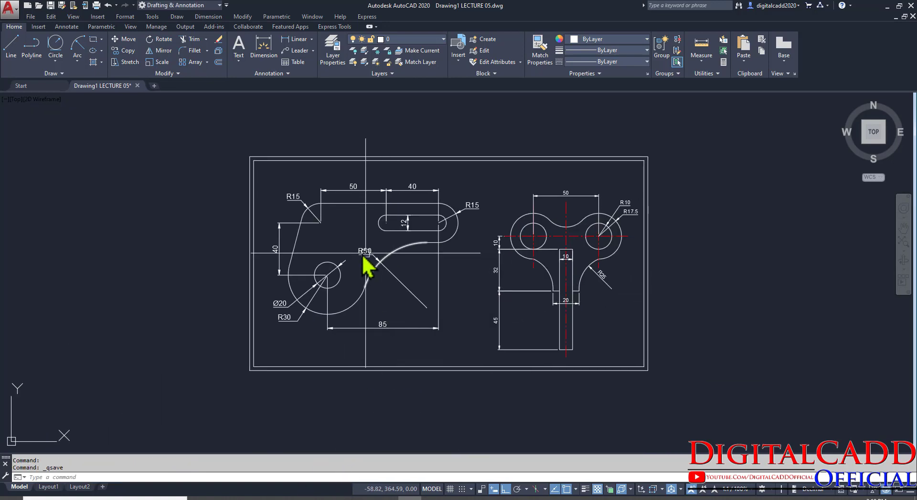
pyautogui.scroll(2, 456, 192)
pyautogui.hotkey('ctrl', '0')
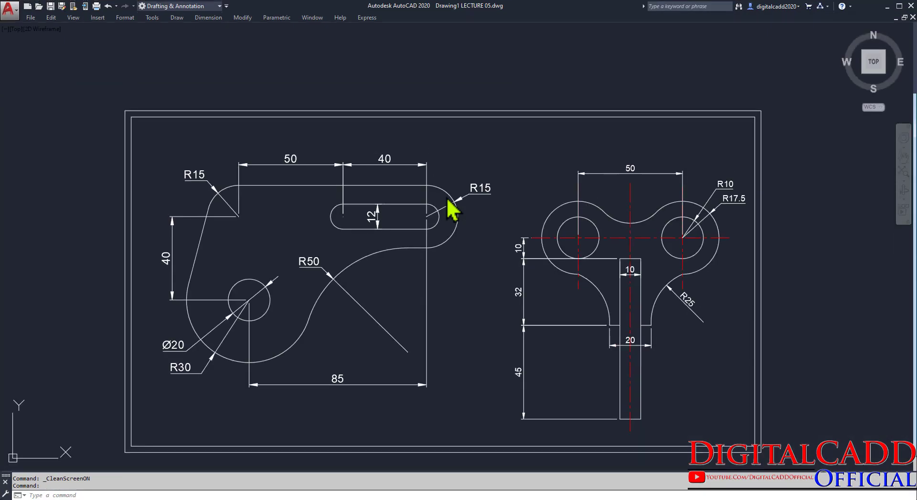
pyautogui.moveTo(439, 238); pyautogui.dragTo(399, 204, button='middle')
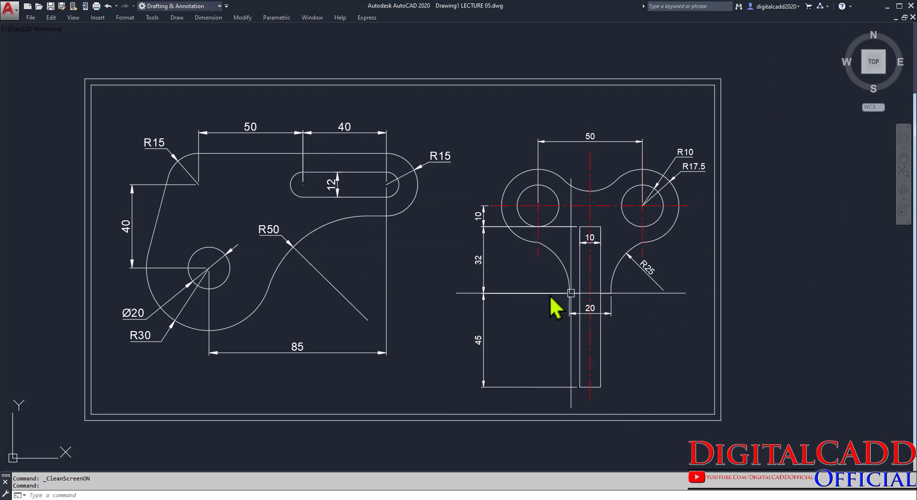
pyautogui.scroll(2, 402, 234)
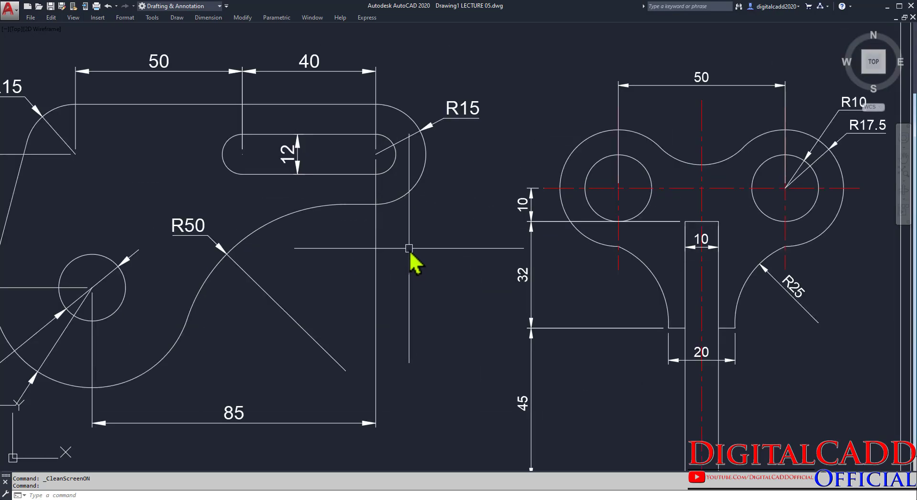
pyautogui.scroll(-2, 409, 248)
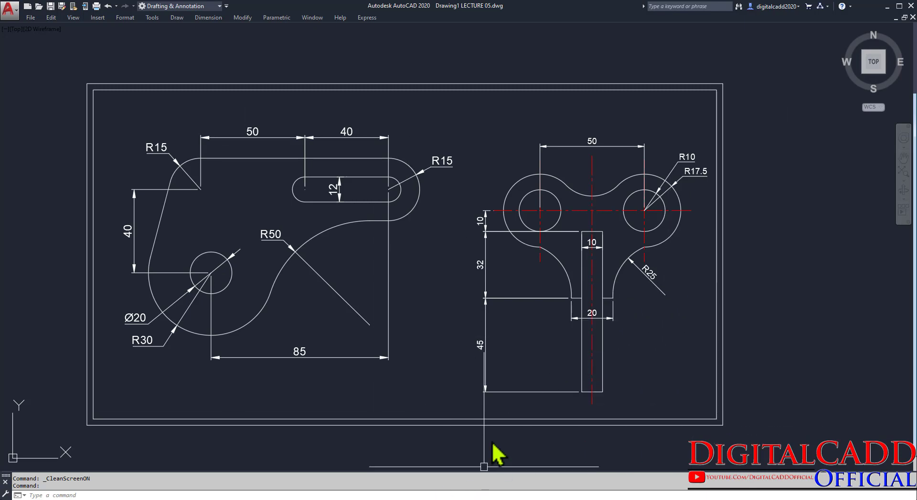
pyautogui.press('Escape')
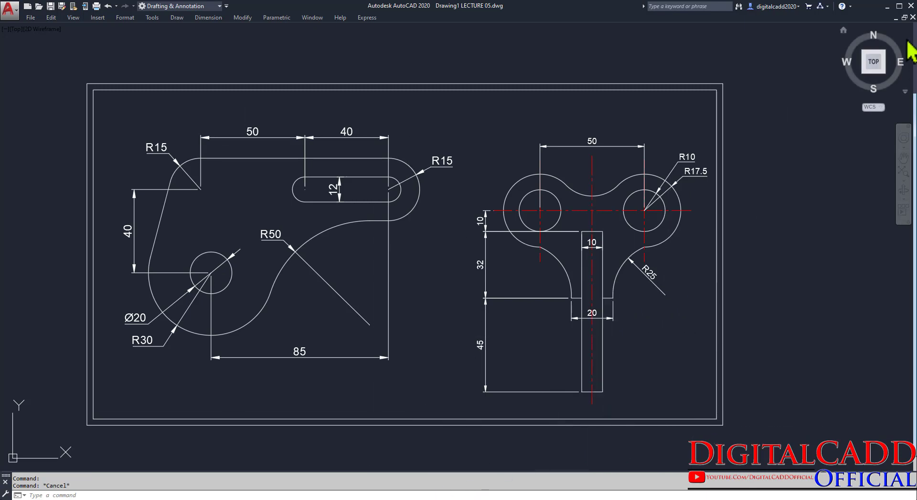
# Step: Compare the finished drawing with the EX: 9 and EX: 10 figures in the PDF assignment
pyautogui.click(887, 7)
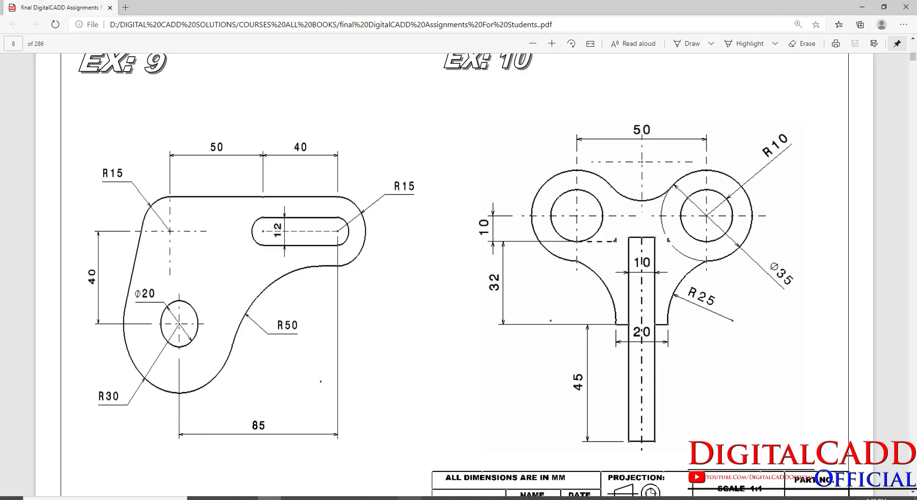
pyautogui.click(409, 498)
pyautogui.moveTo(539, 364)
pyautogui.mouseDown(button='middle')
pyautogui.moveTo(528, 348)
pyautogui.moveTo(538, 364)
pyautogui.moveTo(519, 350)
pyautogui.moveTo(497, 368)
pyautogui.moveTo(529, 354)
pyautogui.moveTo(537, 333)
pyautogui.mouseUp(button='middle')
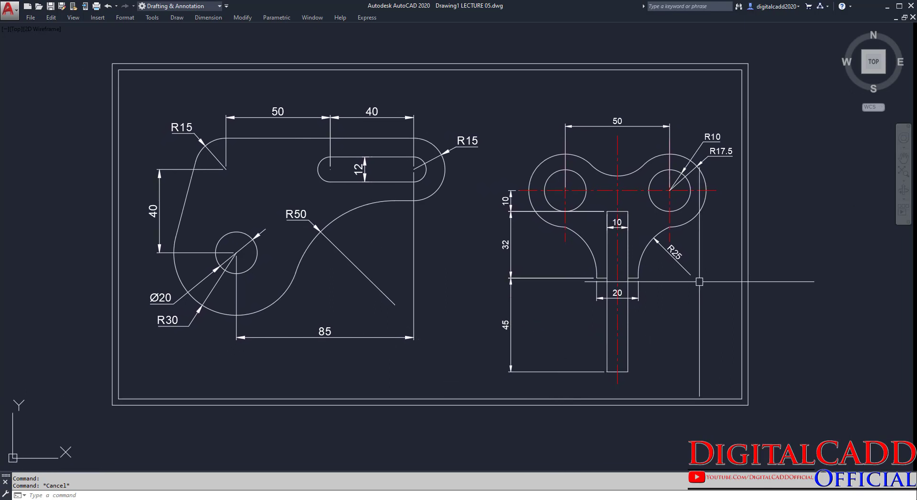
pyautogui.click(888, 7)
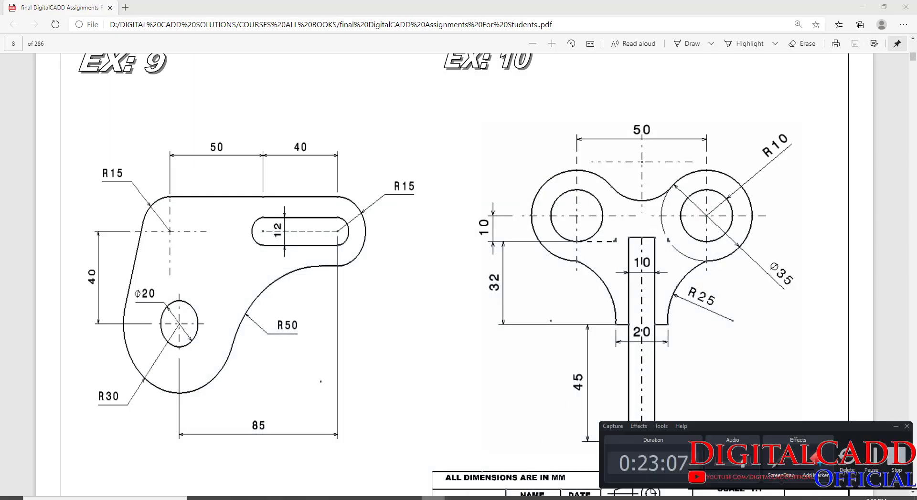